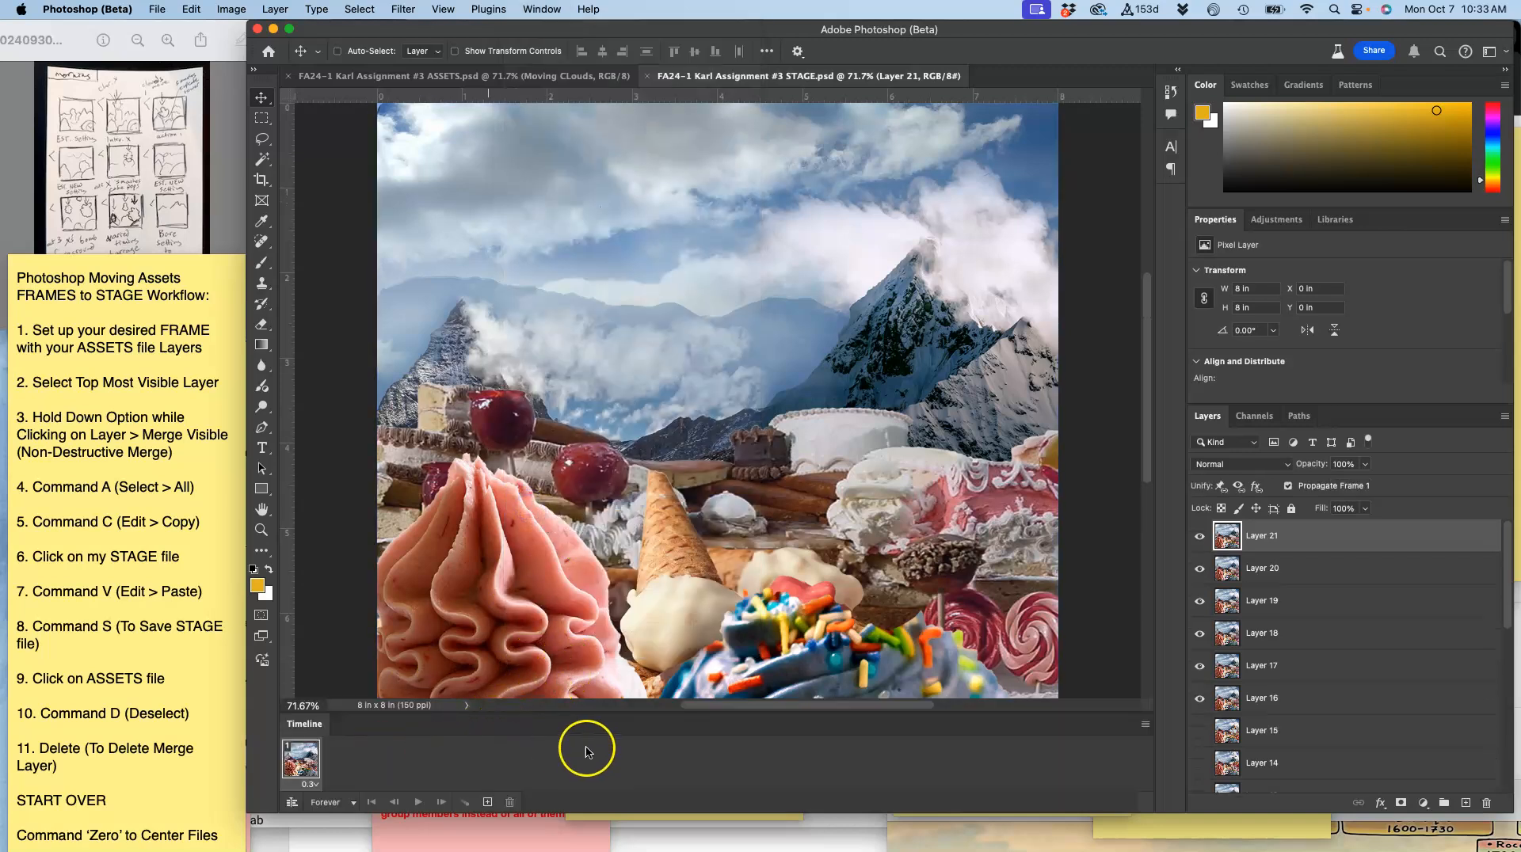
Step: Make animation frames from all the layers of the STAGE file and select the frames from 1 through 21
click(292, 803)
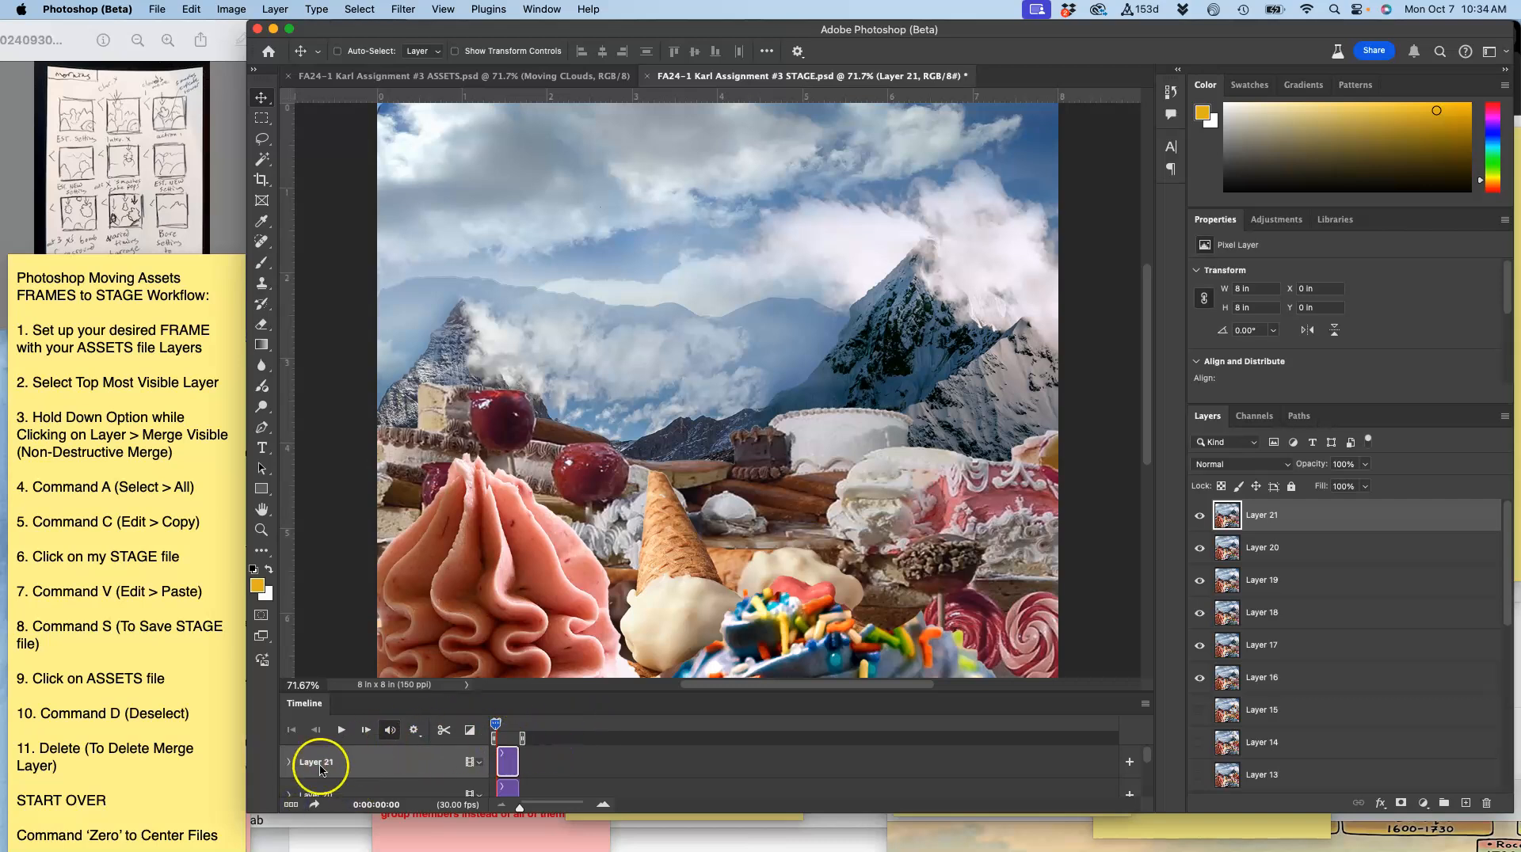
click(291, 805)
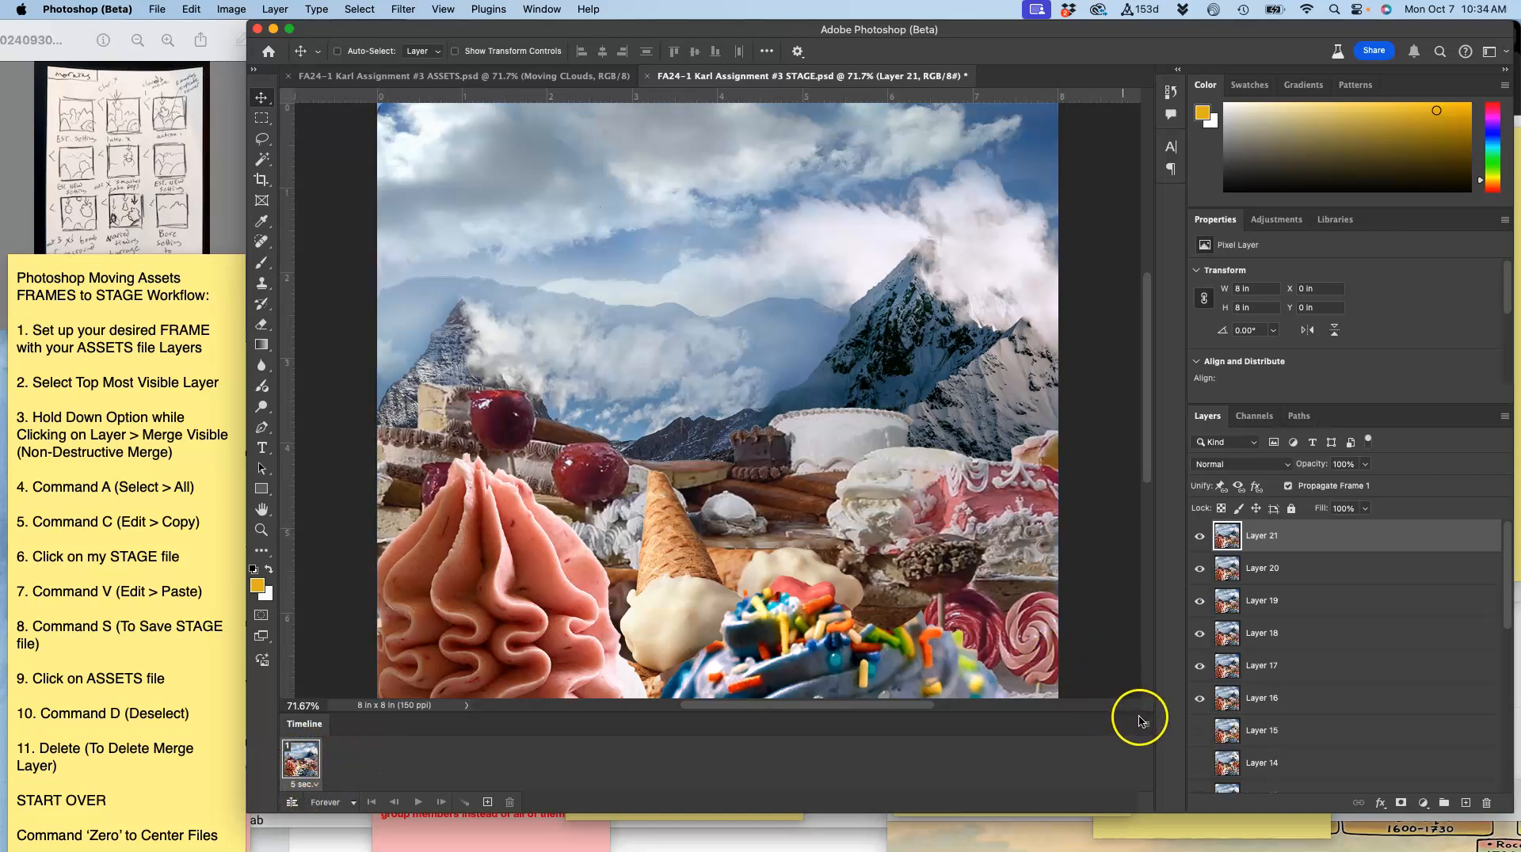
click(1145, 726)
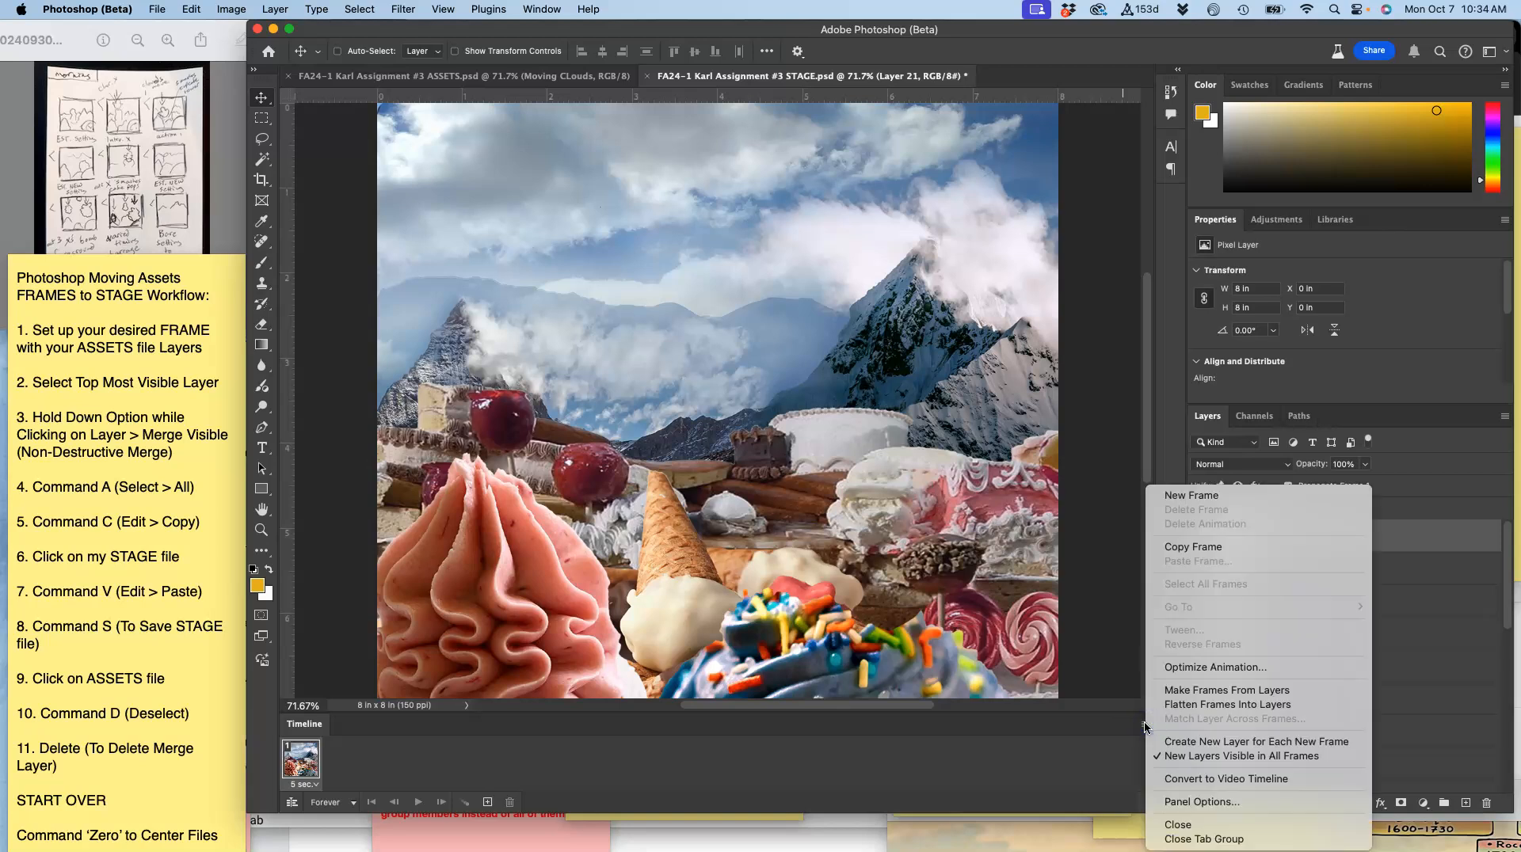
click(1202, 693)
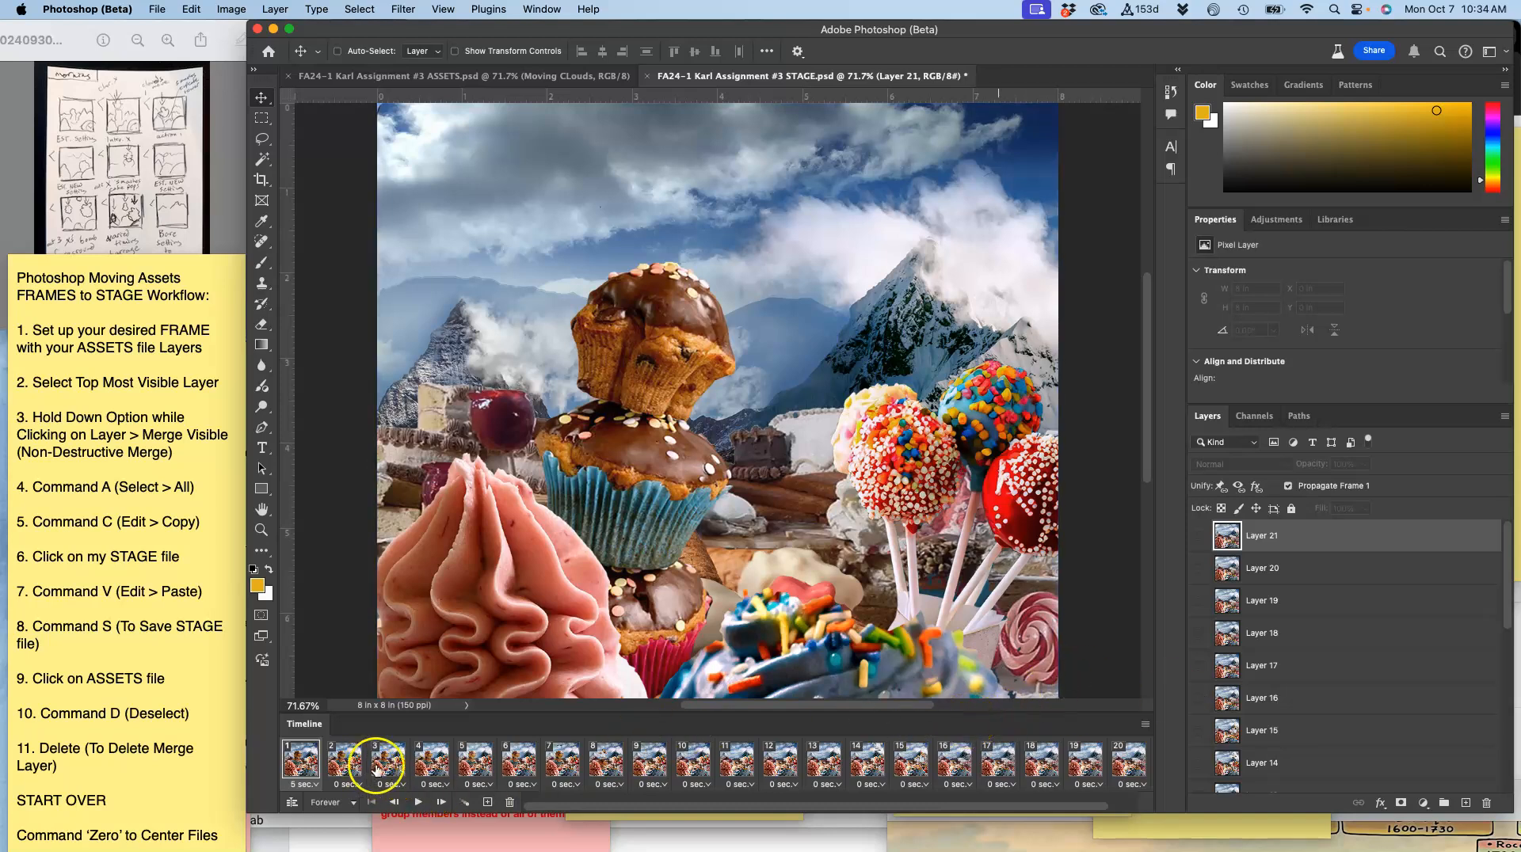
scroll(655, 761, right, 2)
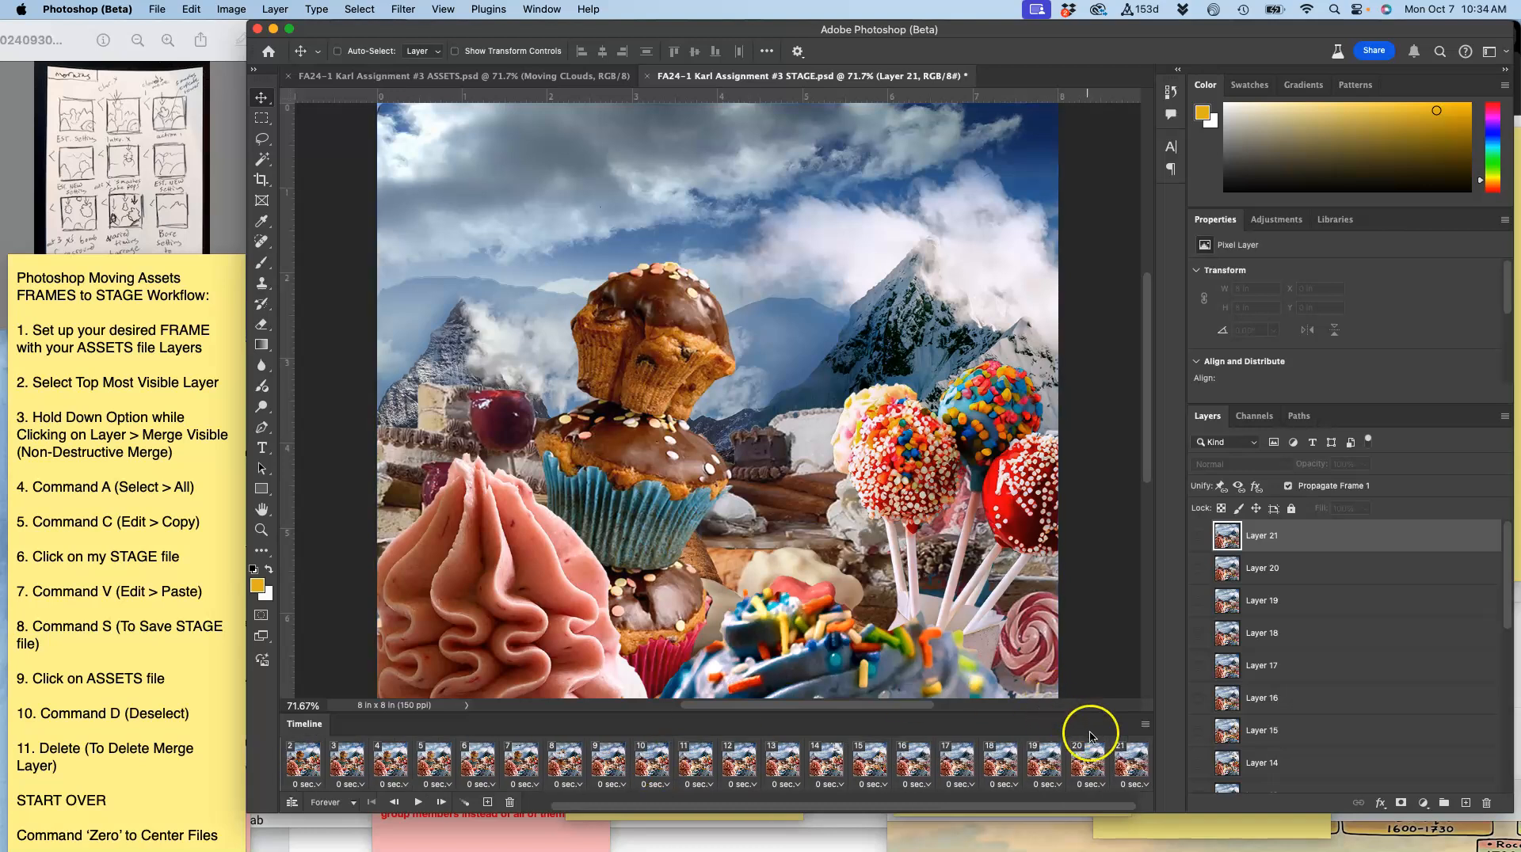
shift+click(1127, 765)
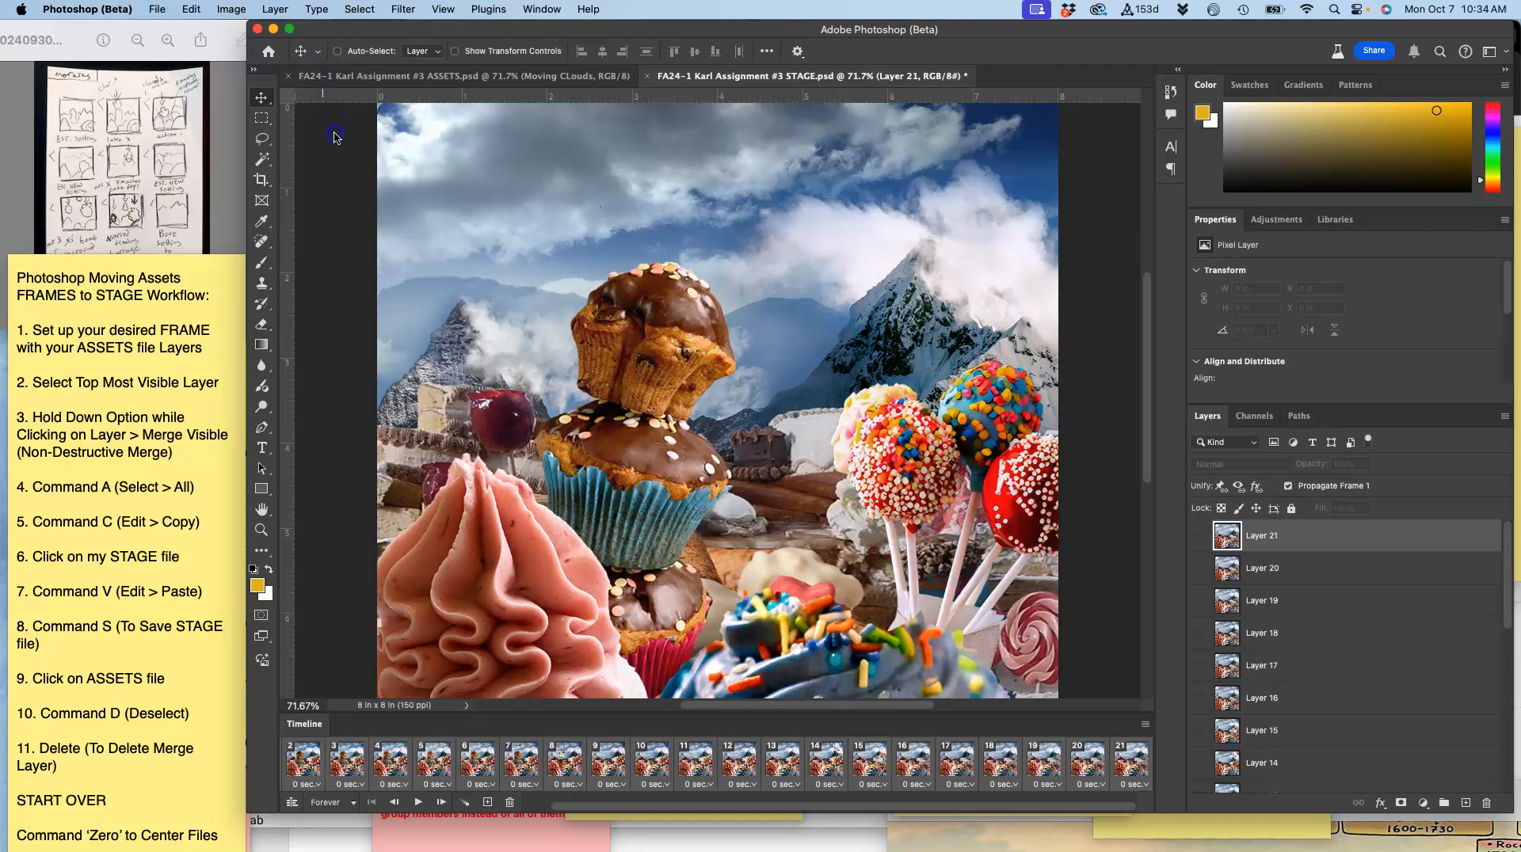
Step: Open the TIMING TEST reference image, check its frame delays, and close it
drag(341, 29, 346, 28)
key(ctrl+Up)
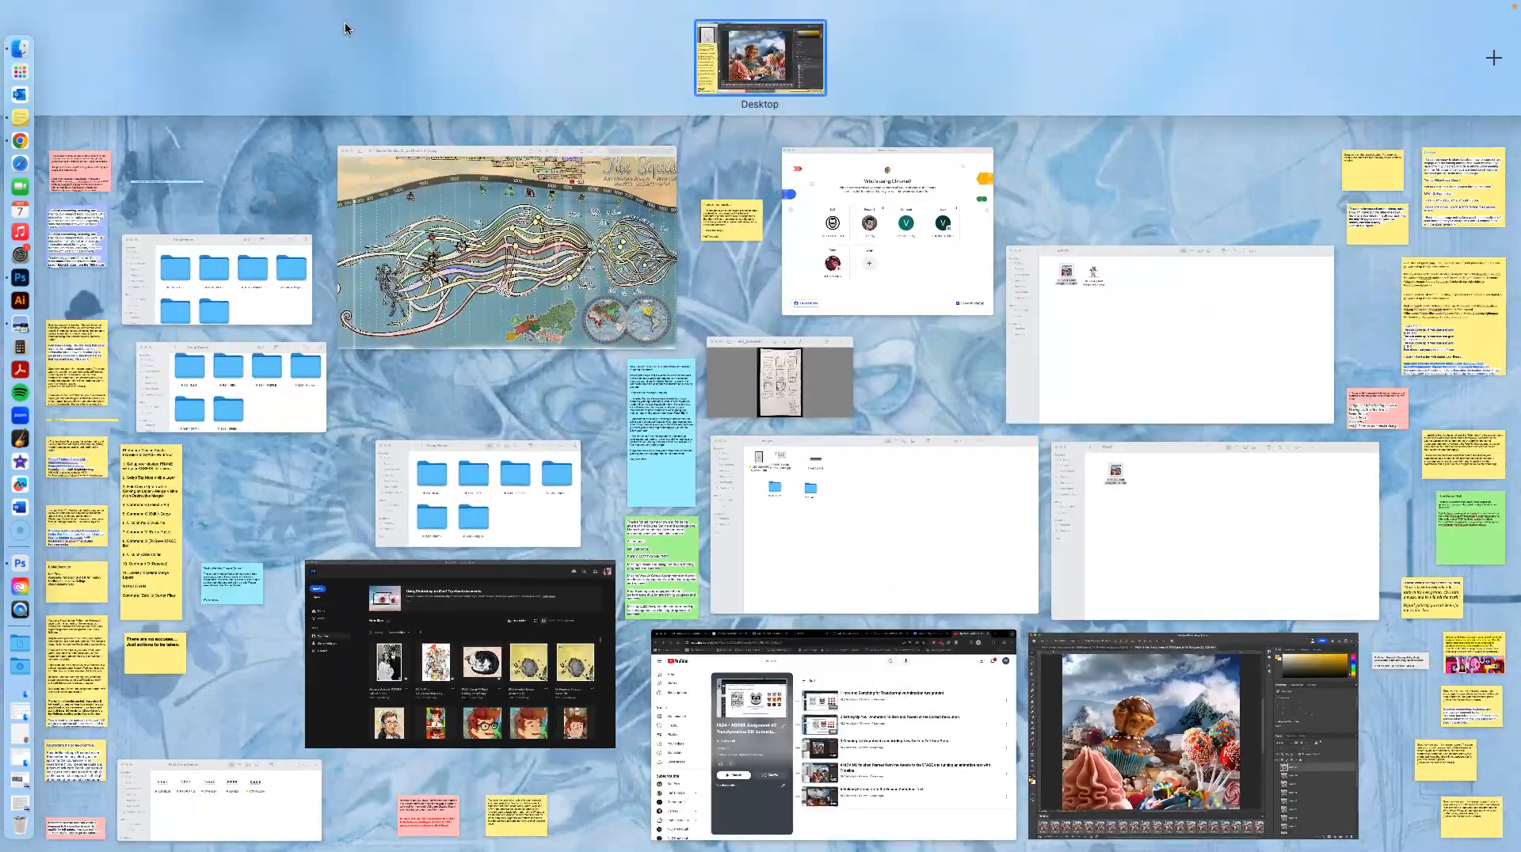
key(Down)
key(Return)
click(571, 194)
double_click(570, 194)
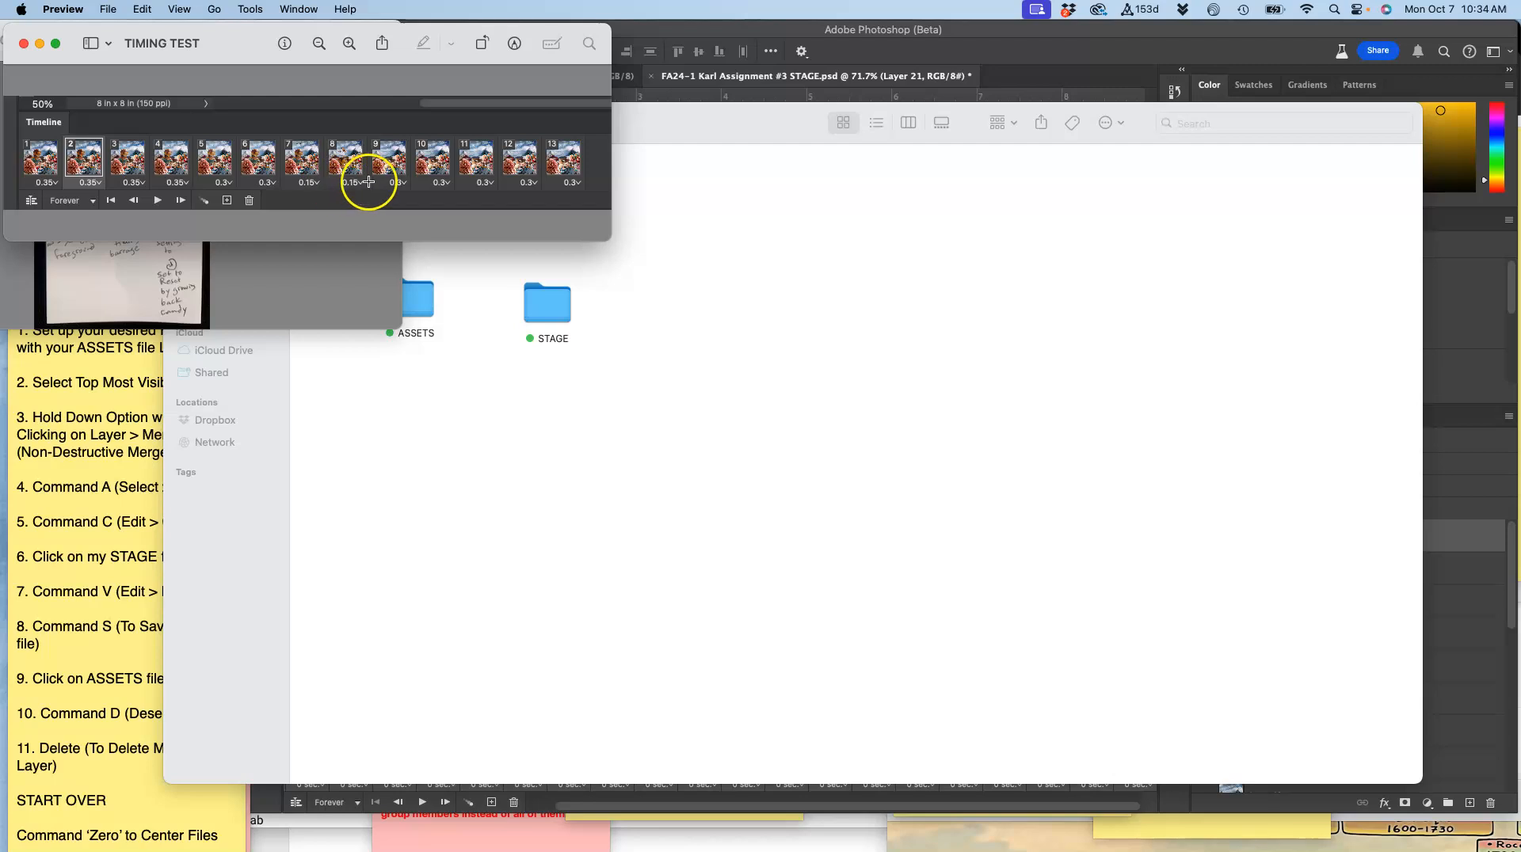
click(23, 44)
Step: Set the delay of all selected animation frames to 0.3 seconds
click(746, 29)
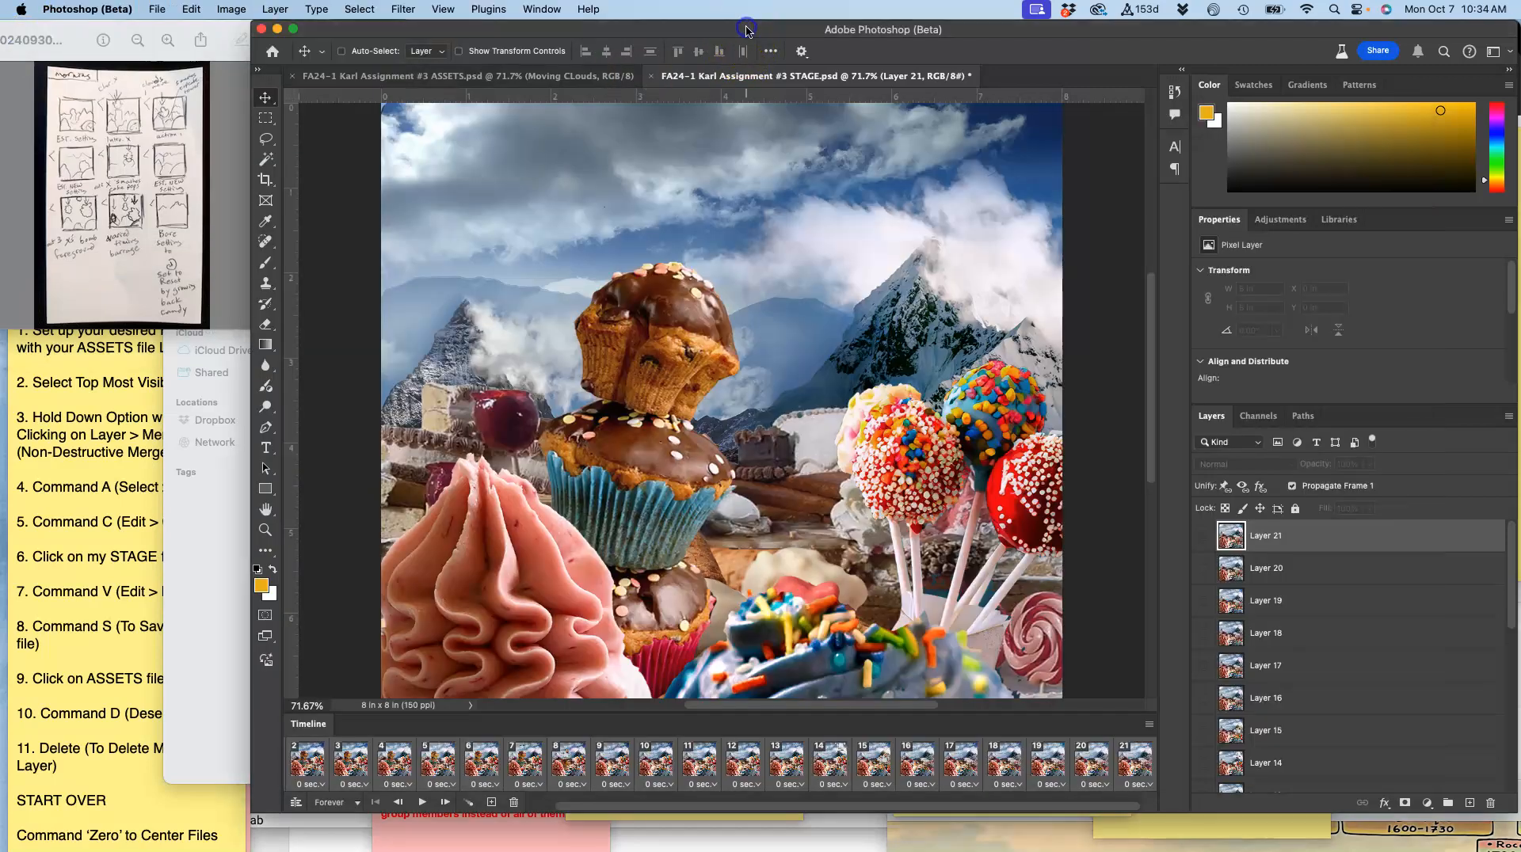
click(800, 787)
click(802, 765)
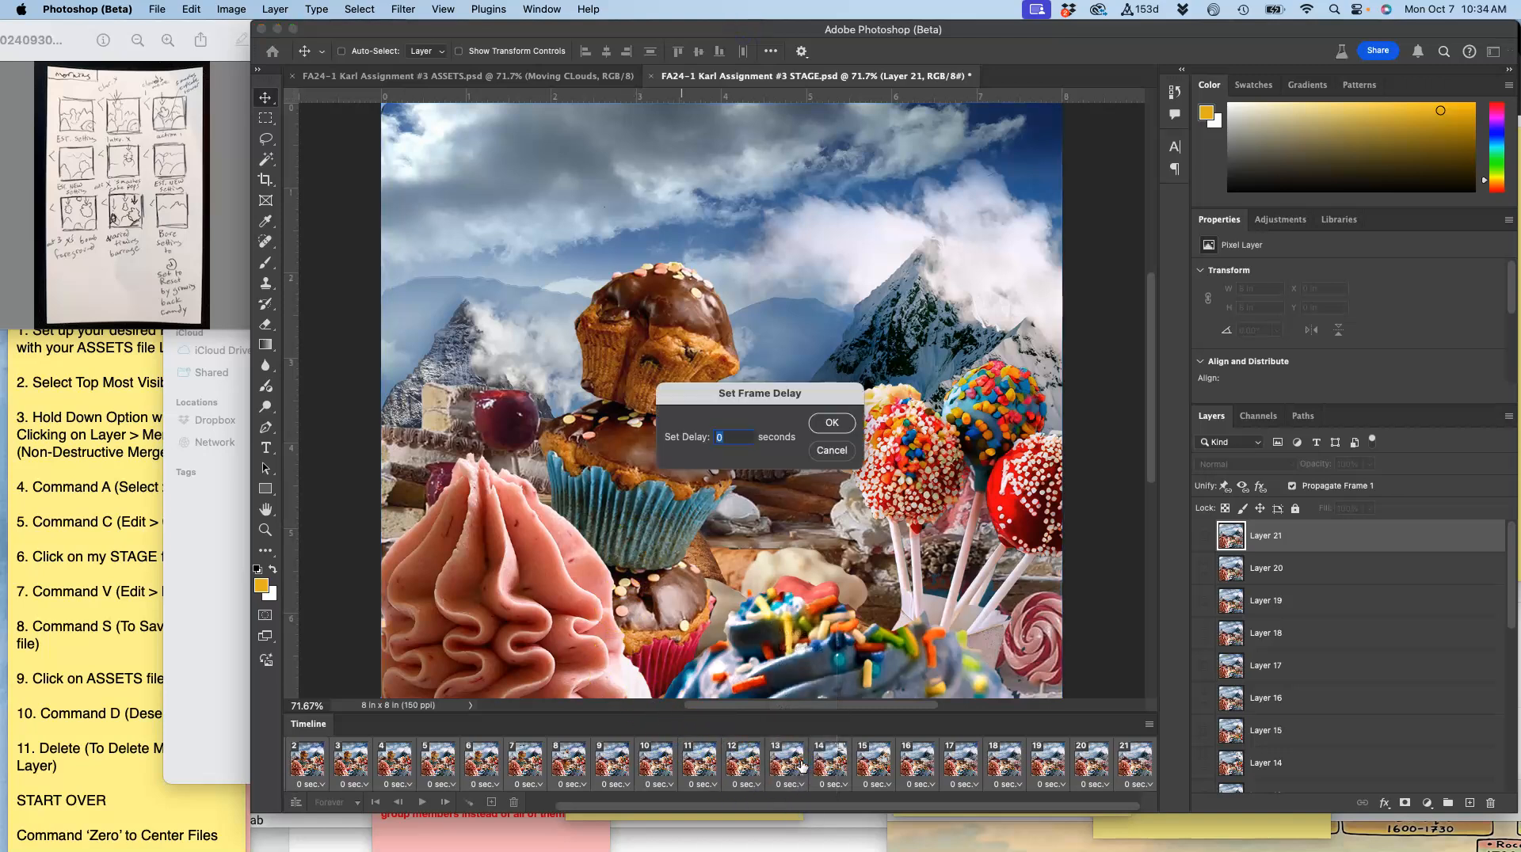
click(833, 424)
Step: Play the frame animation, watch it with the interface panels hidden, and stop the playback
click(422, 802)
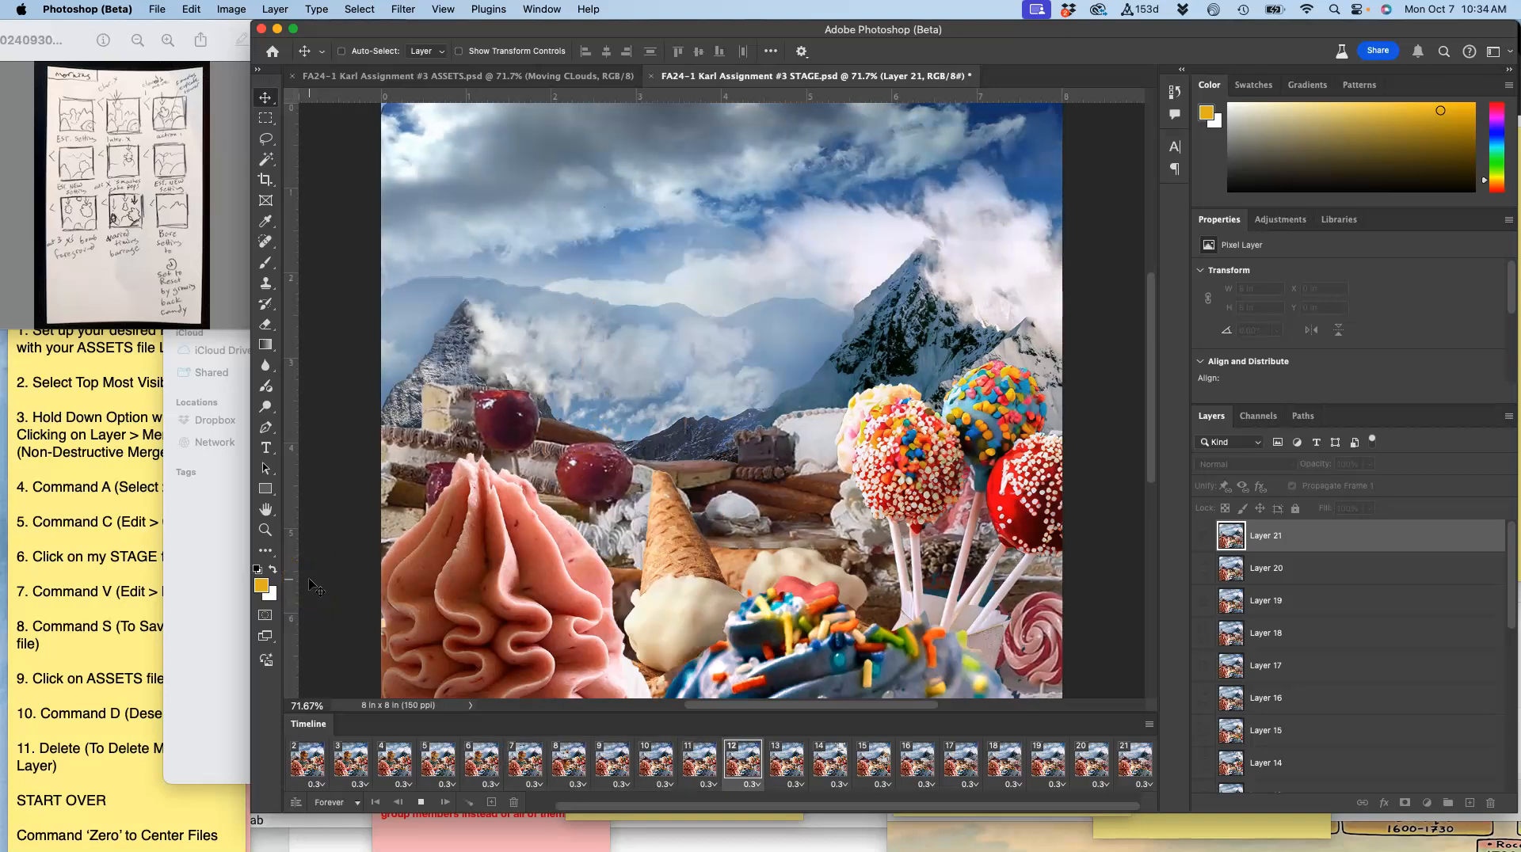
key(Tab)
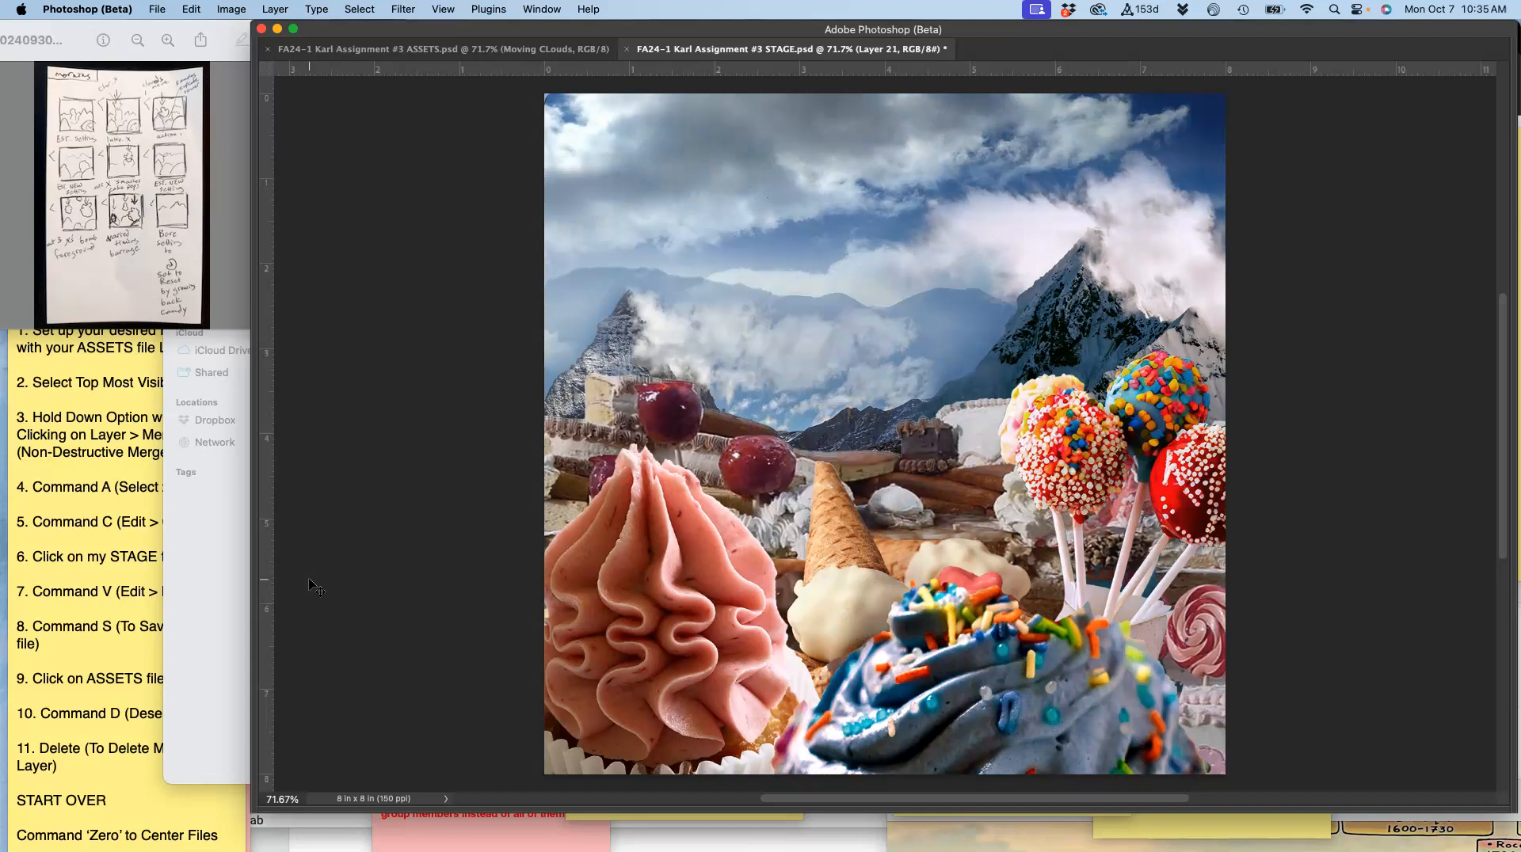
click(583, 518)
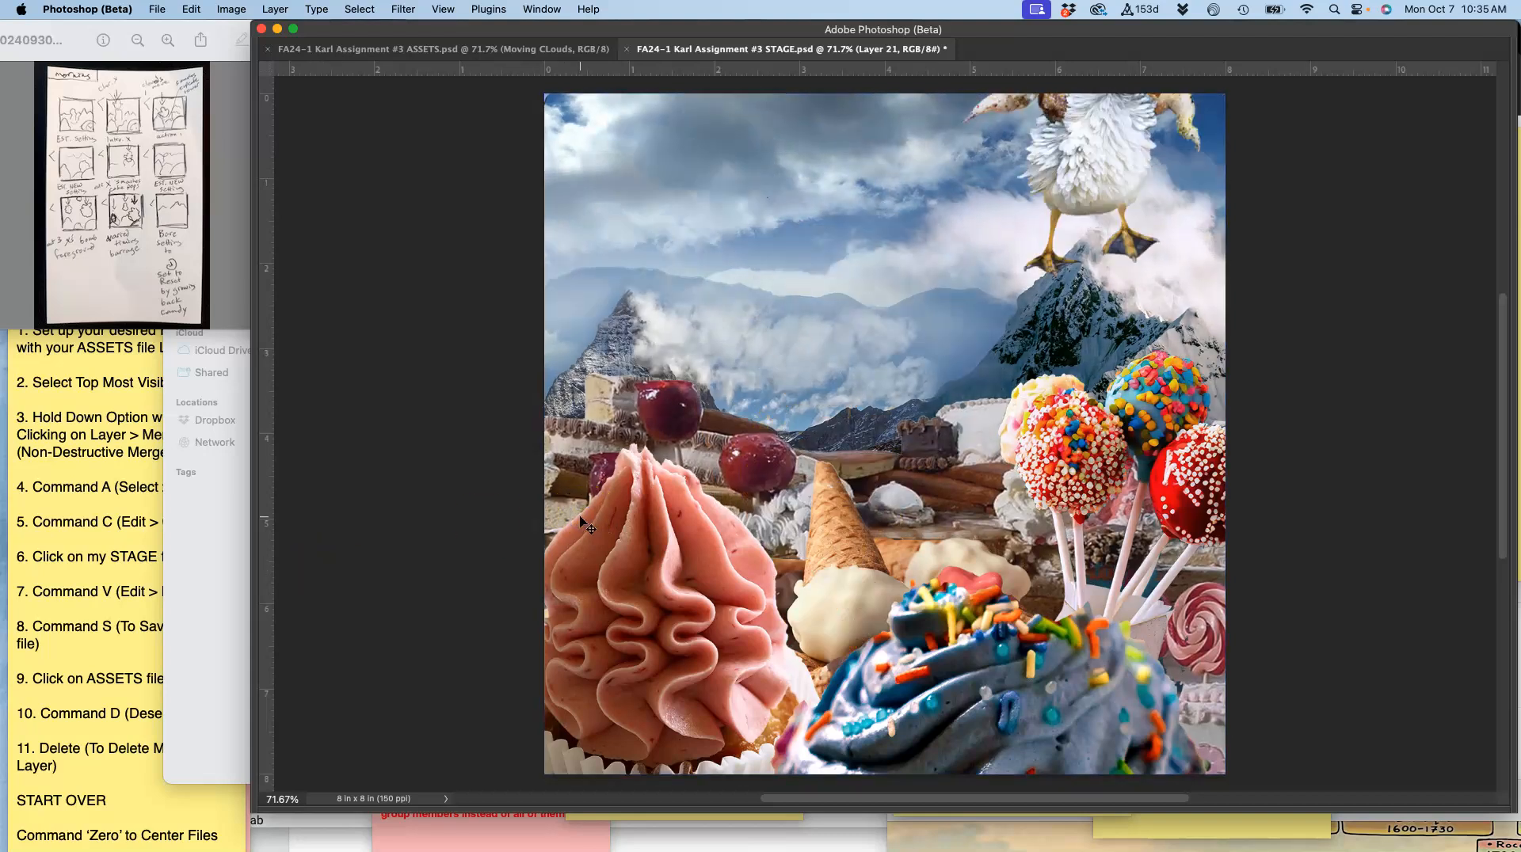
click(580, 534)
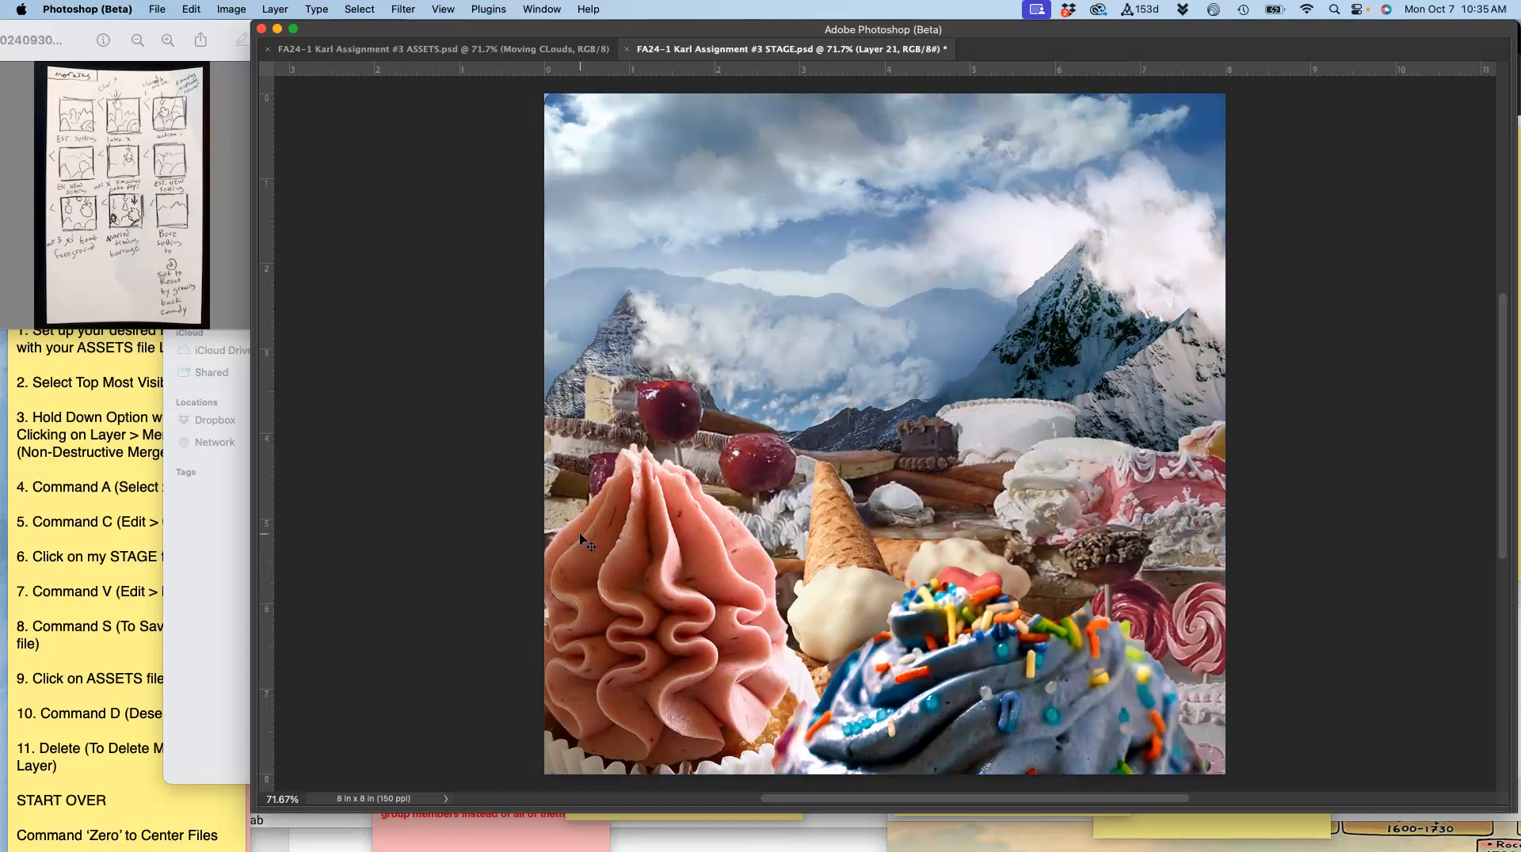
key(Tab)
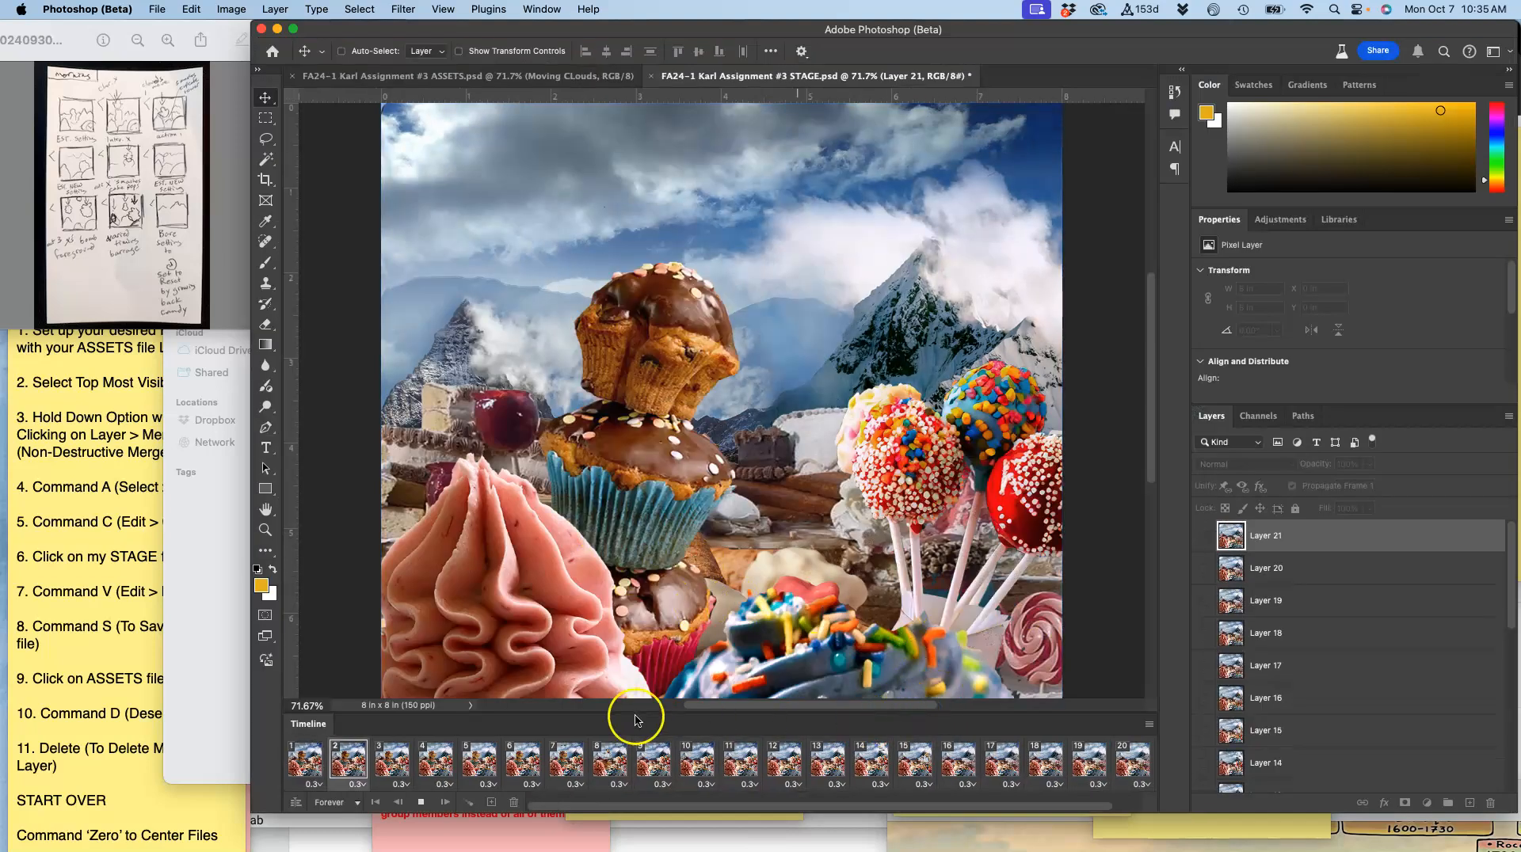
click(420, 803)
Step: Delete all the animation frames so that only the first frame remains
click(308, 763)
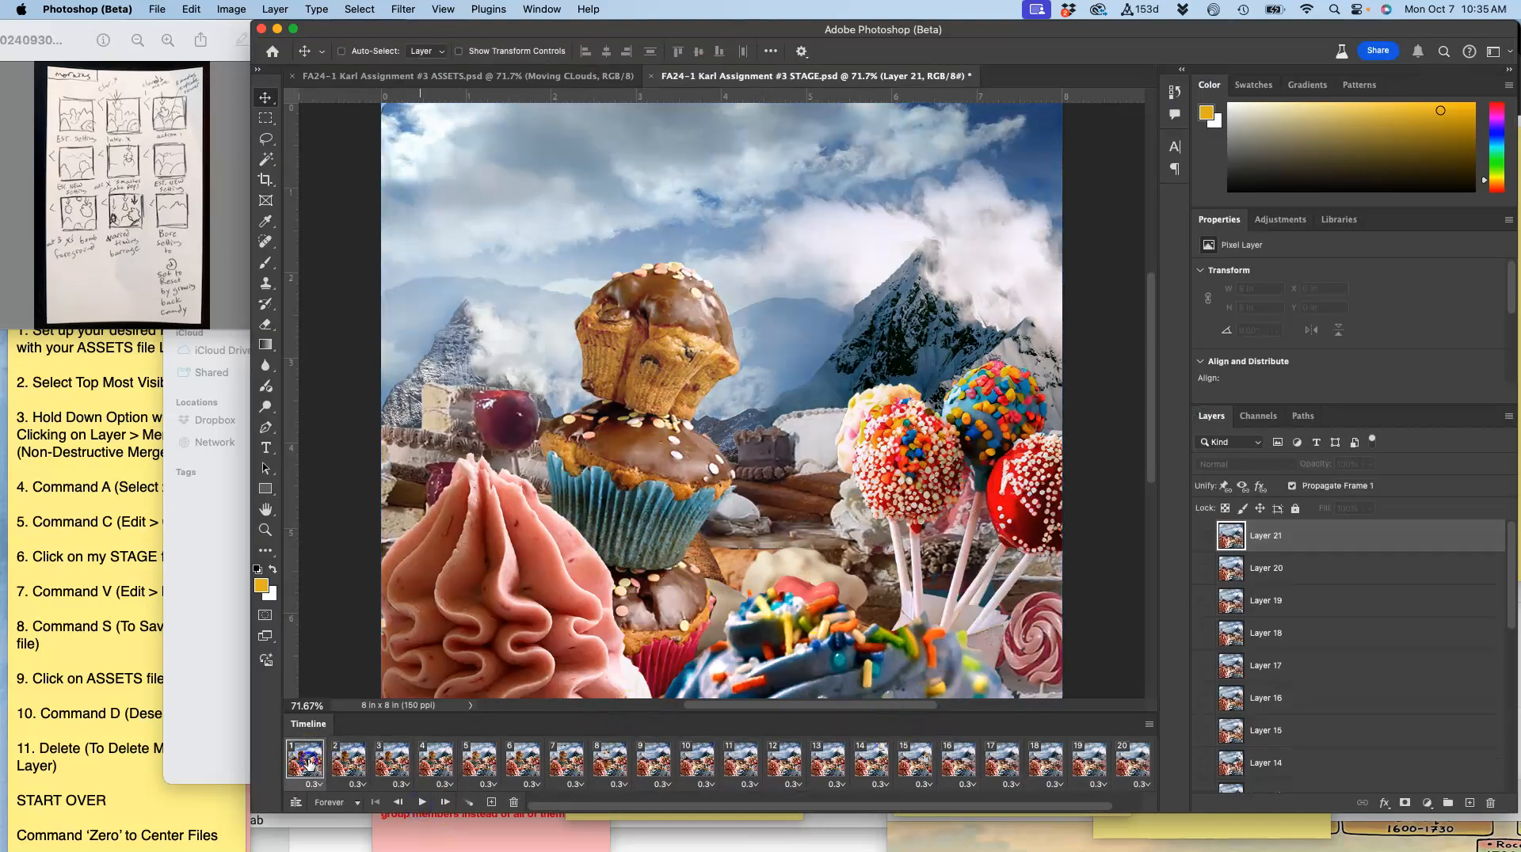
scroll(525, 785, right, 1)
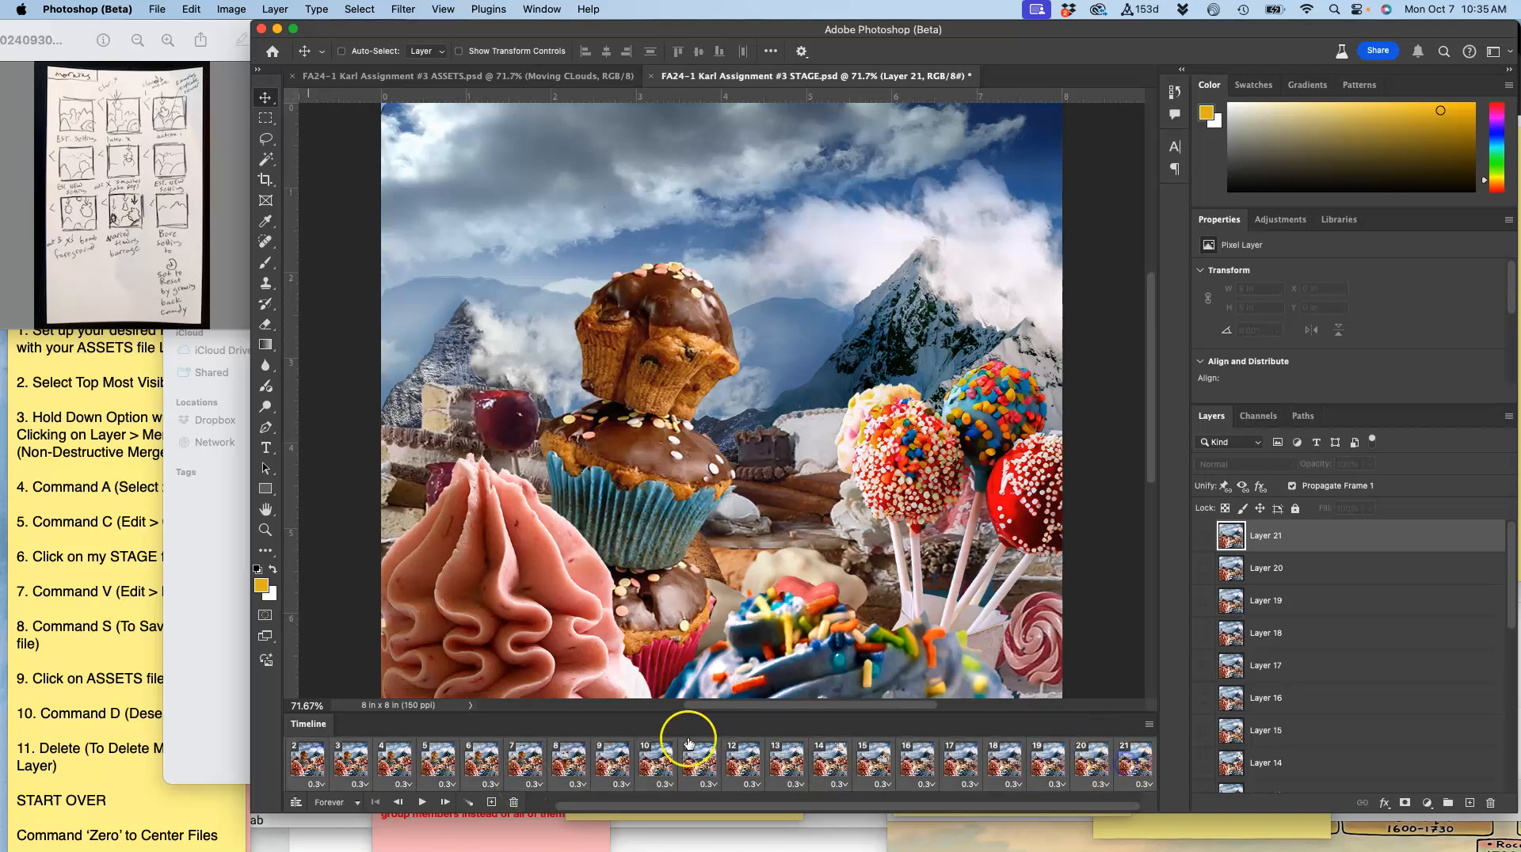
drag(578, 766, 518, 800)
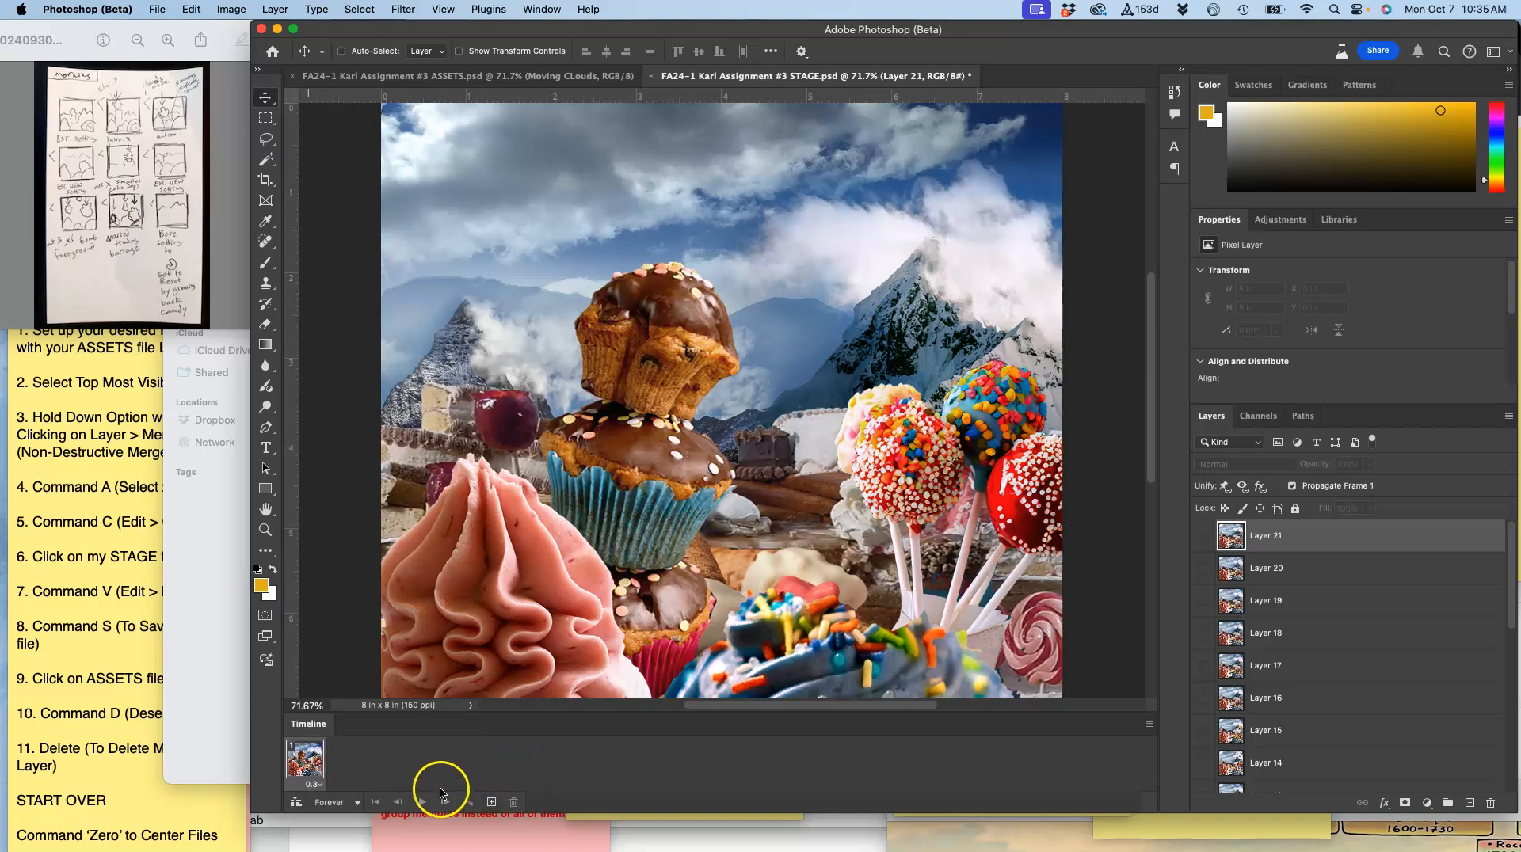
Step: Hide the Timeline panel and make Layer 21 visible in the STAGE file
click(552, 12)
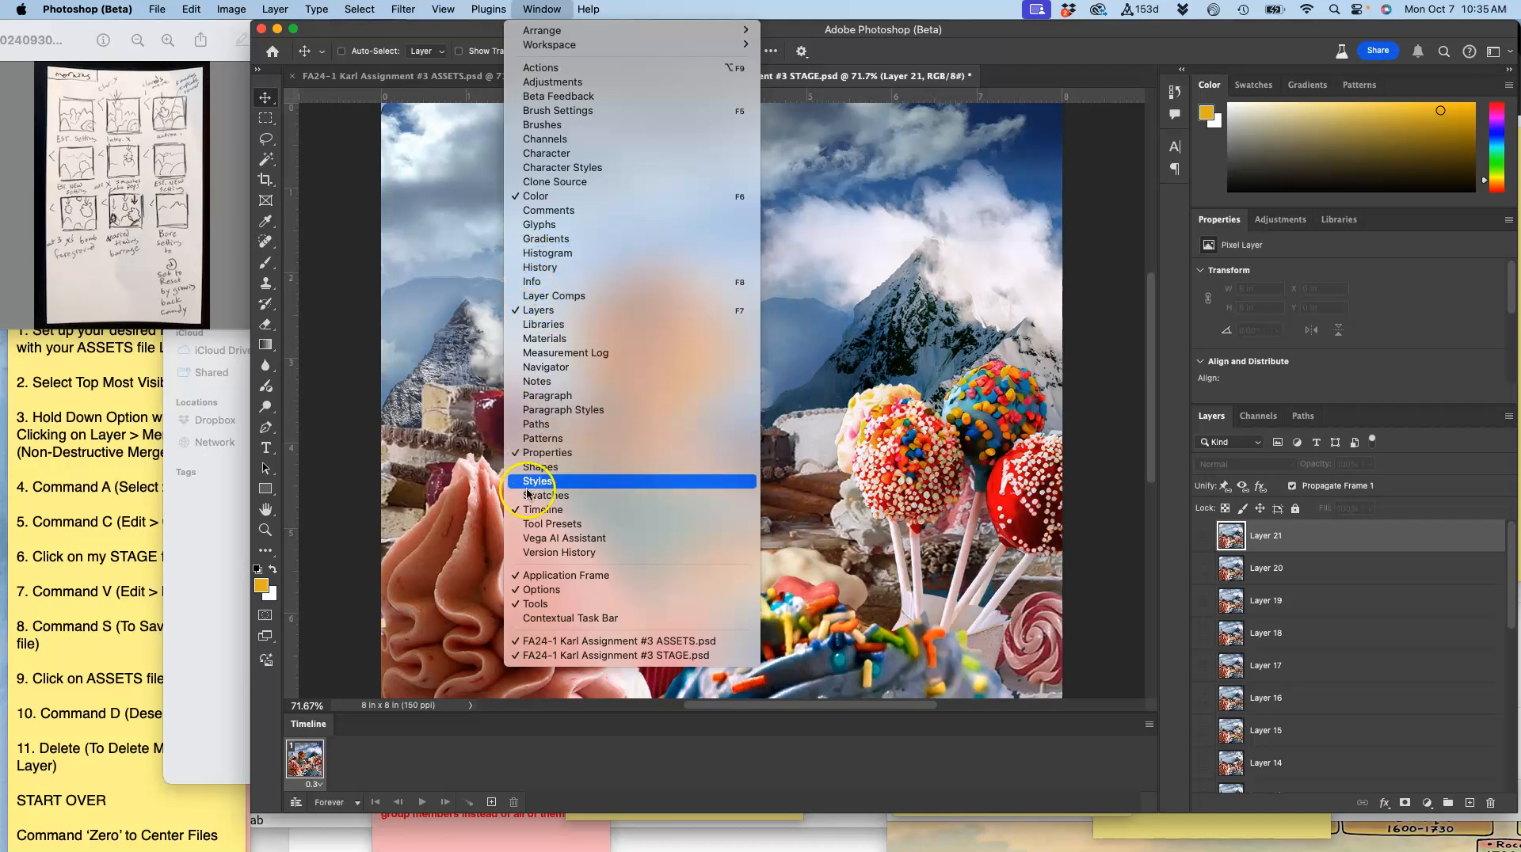
click(529, 509)
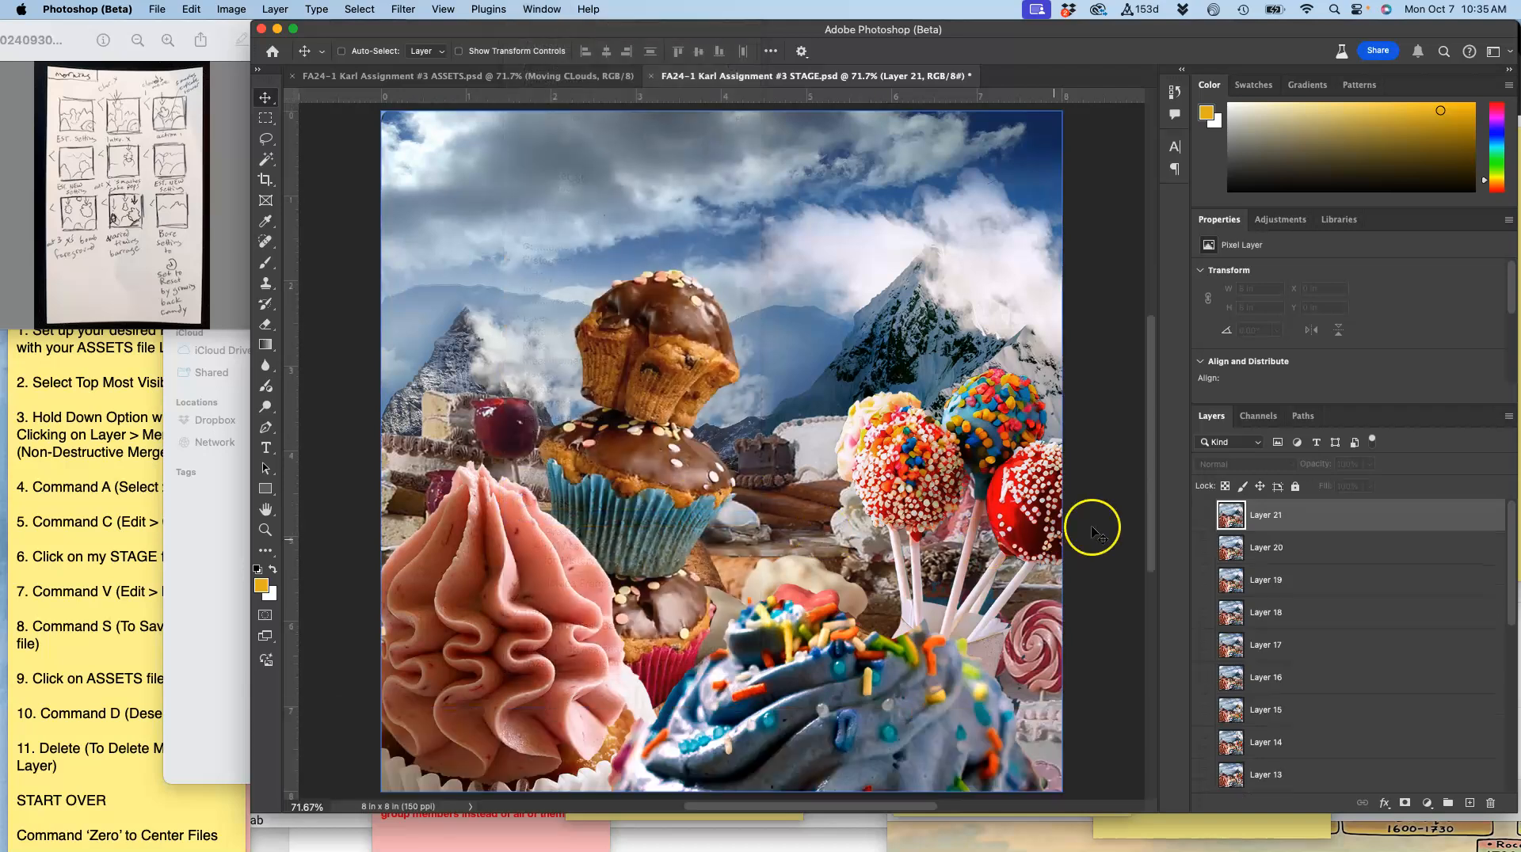
click(1204, 519)
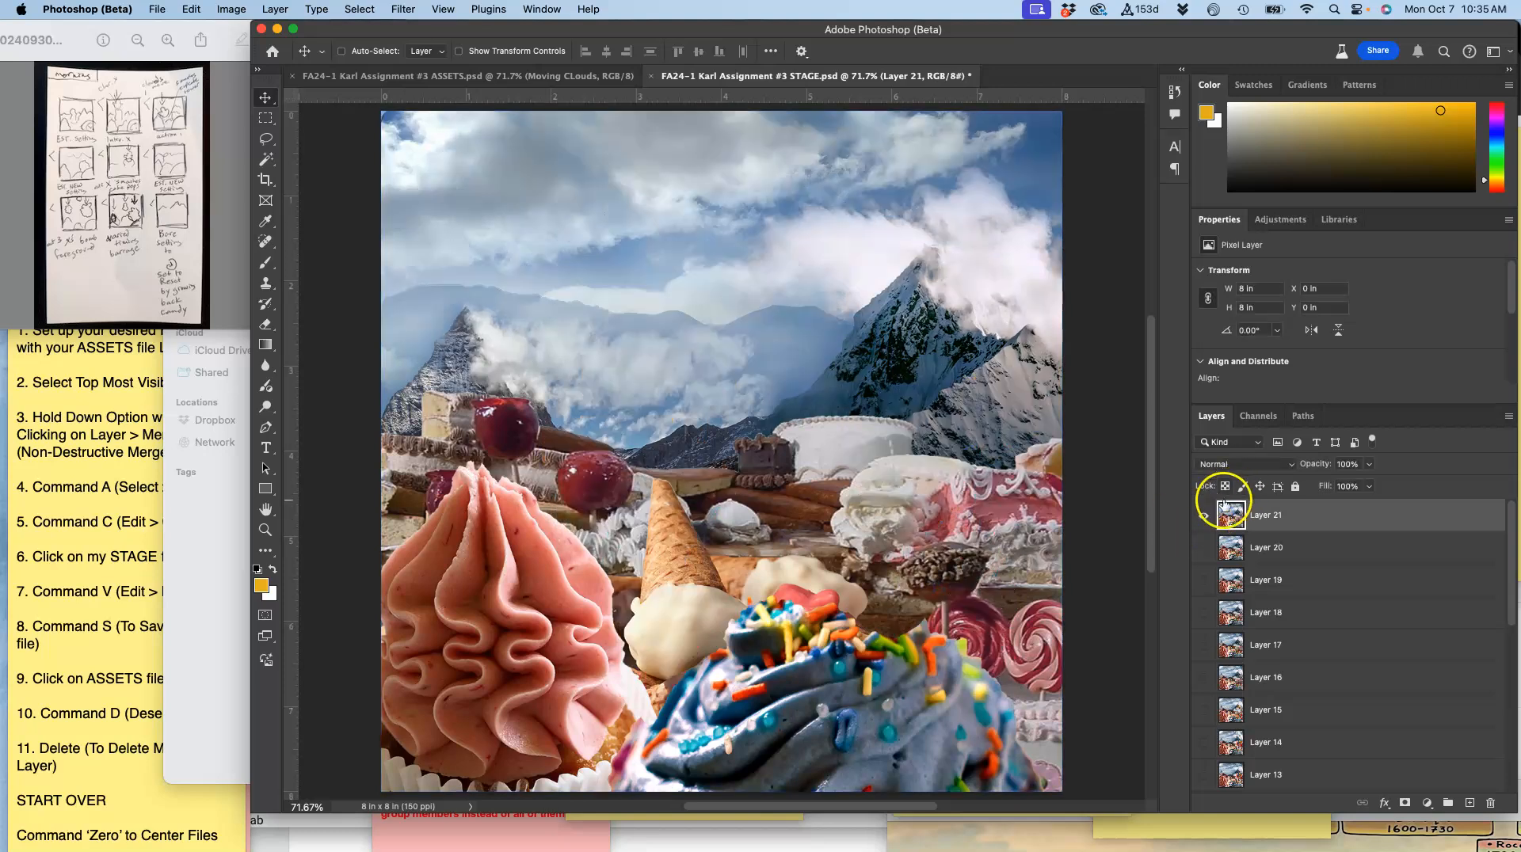
Step: In the ASSETS file, check the content of the Resubmission copy 3 layer and duplicate that layer
click(487, 76)
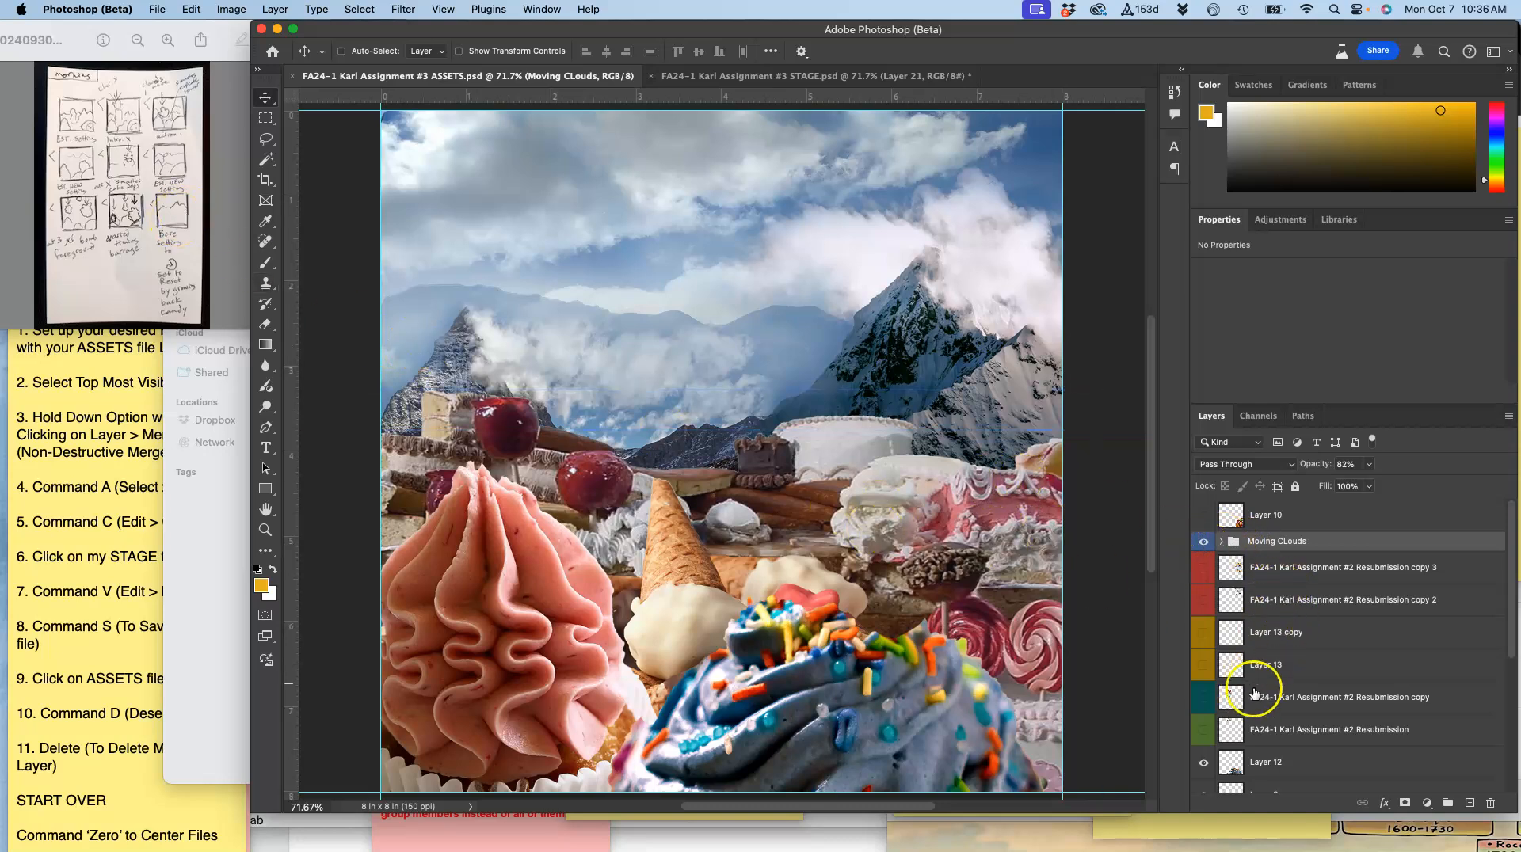
scroll(1258, 730, down, 1)
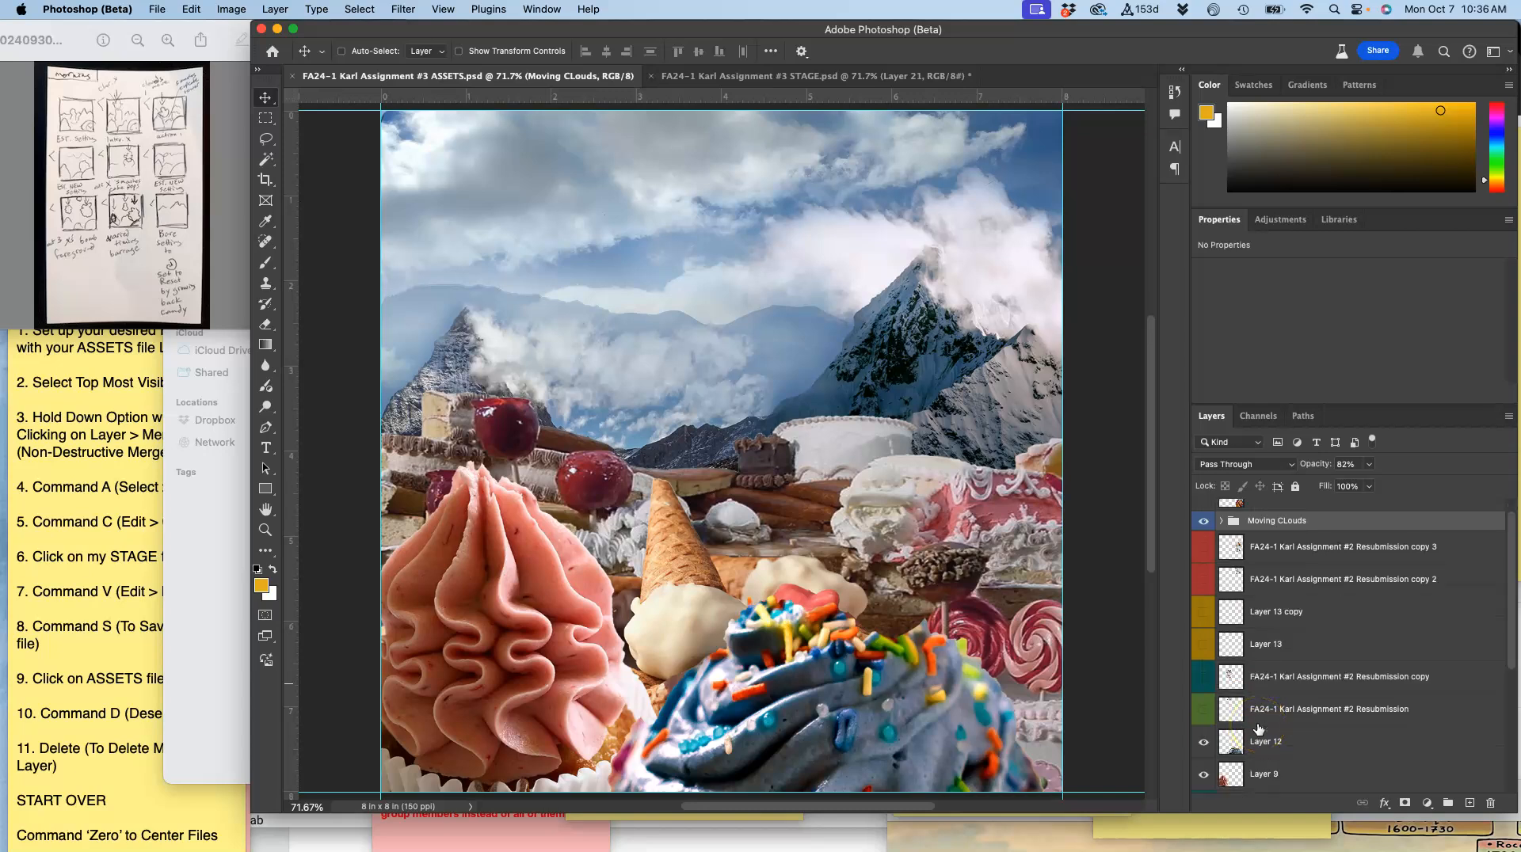
scroll(1259, 730, down, 1)
scroll(1259, 729, up, 2)
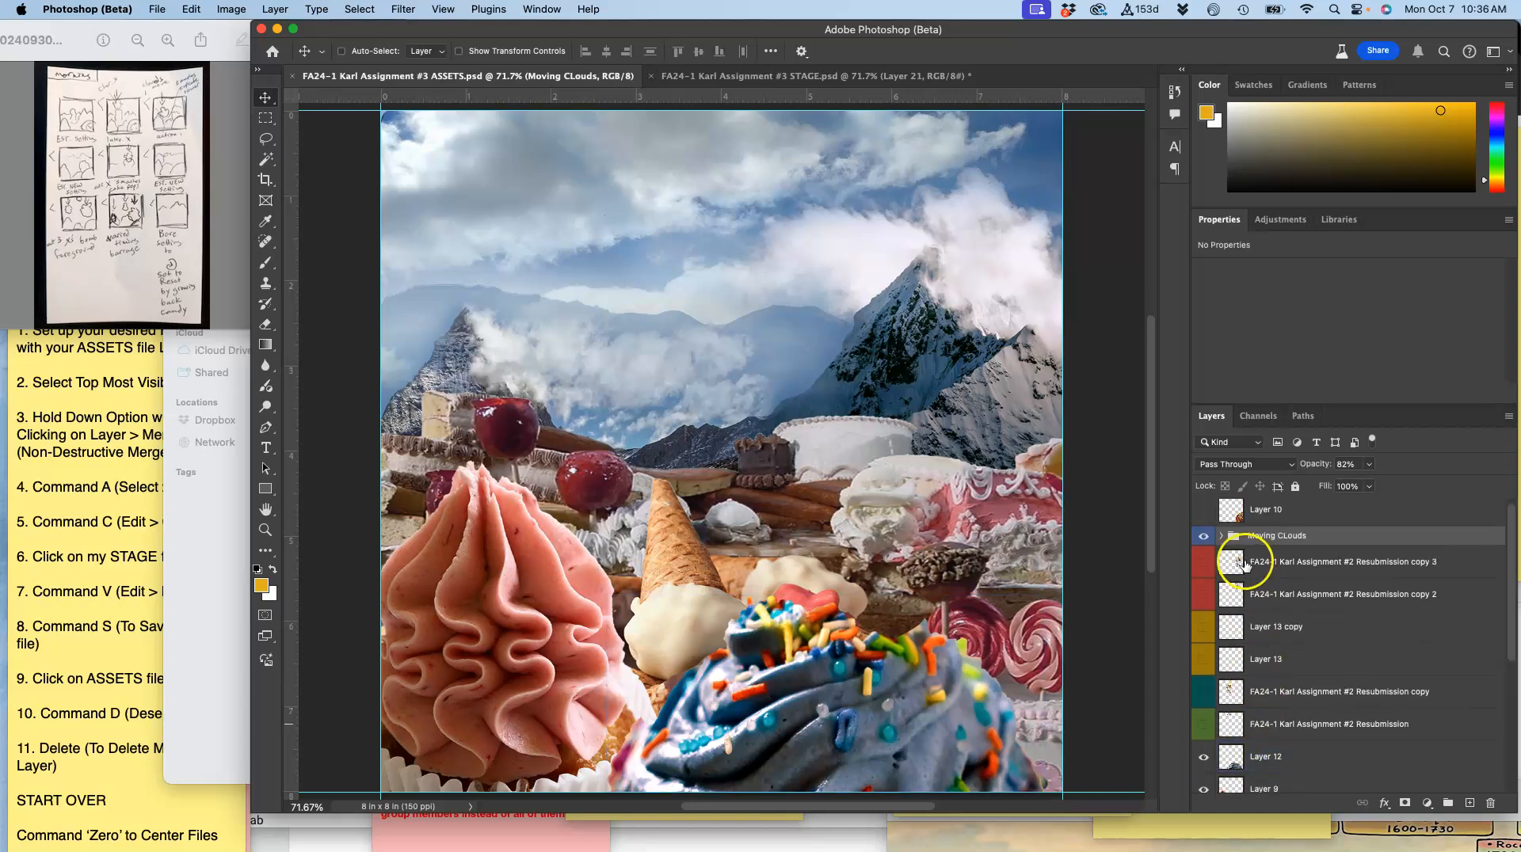
click(1202, 564)
click(1201, 564)
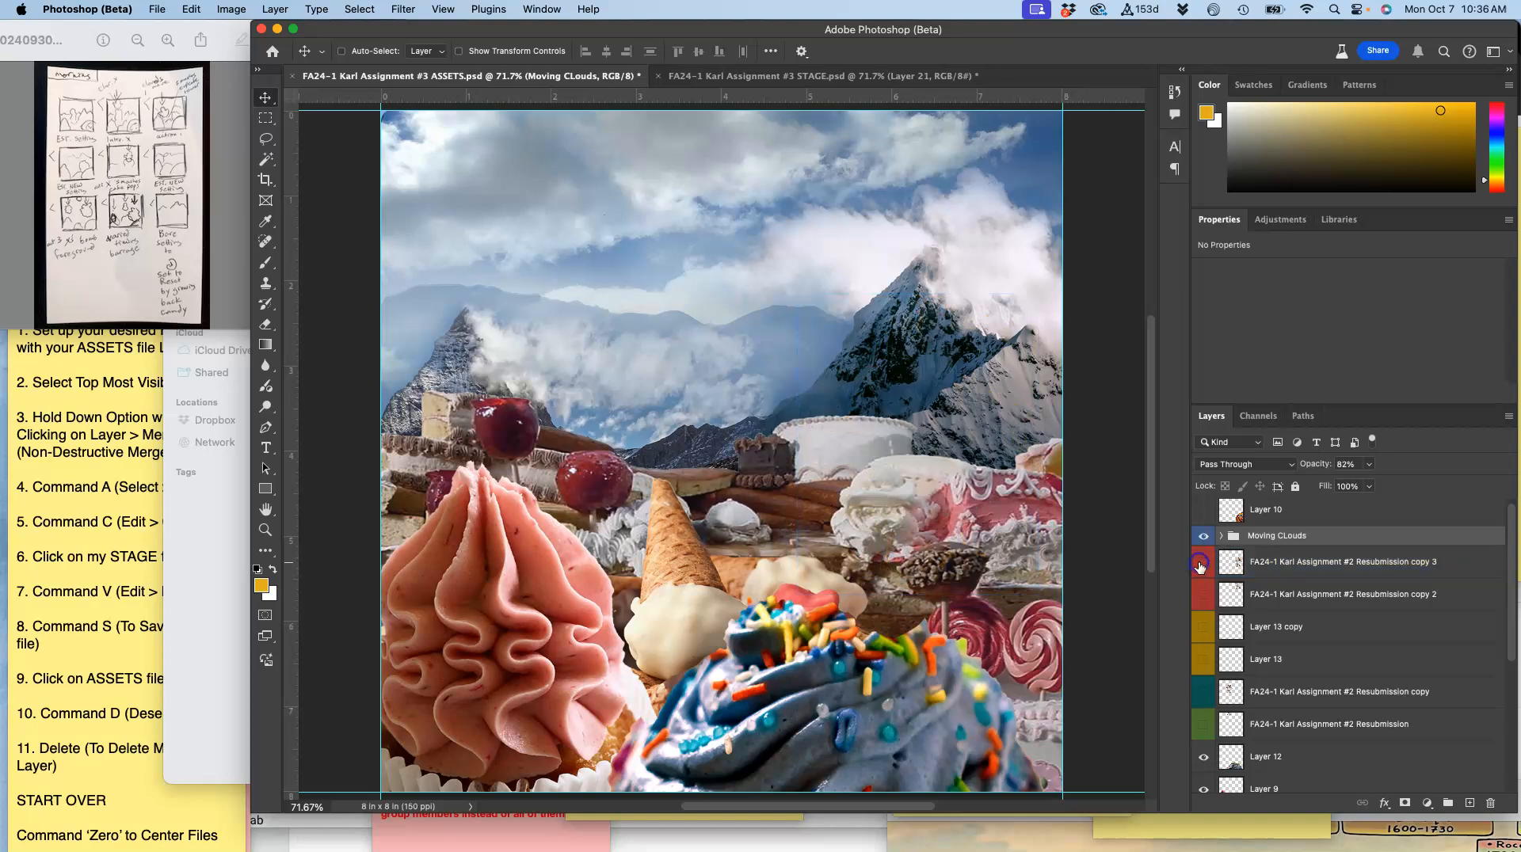
click(1263, 563)
key(super+j)
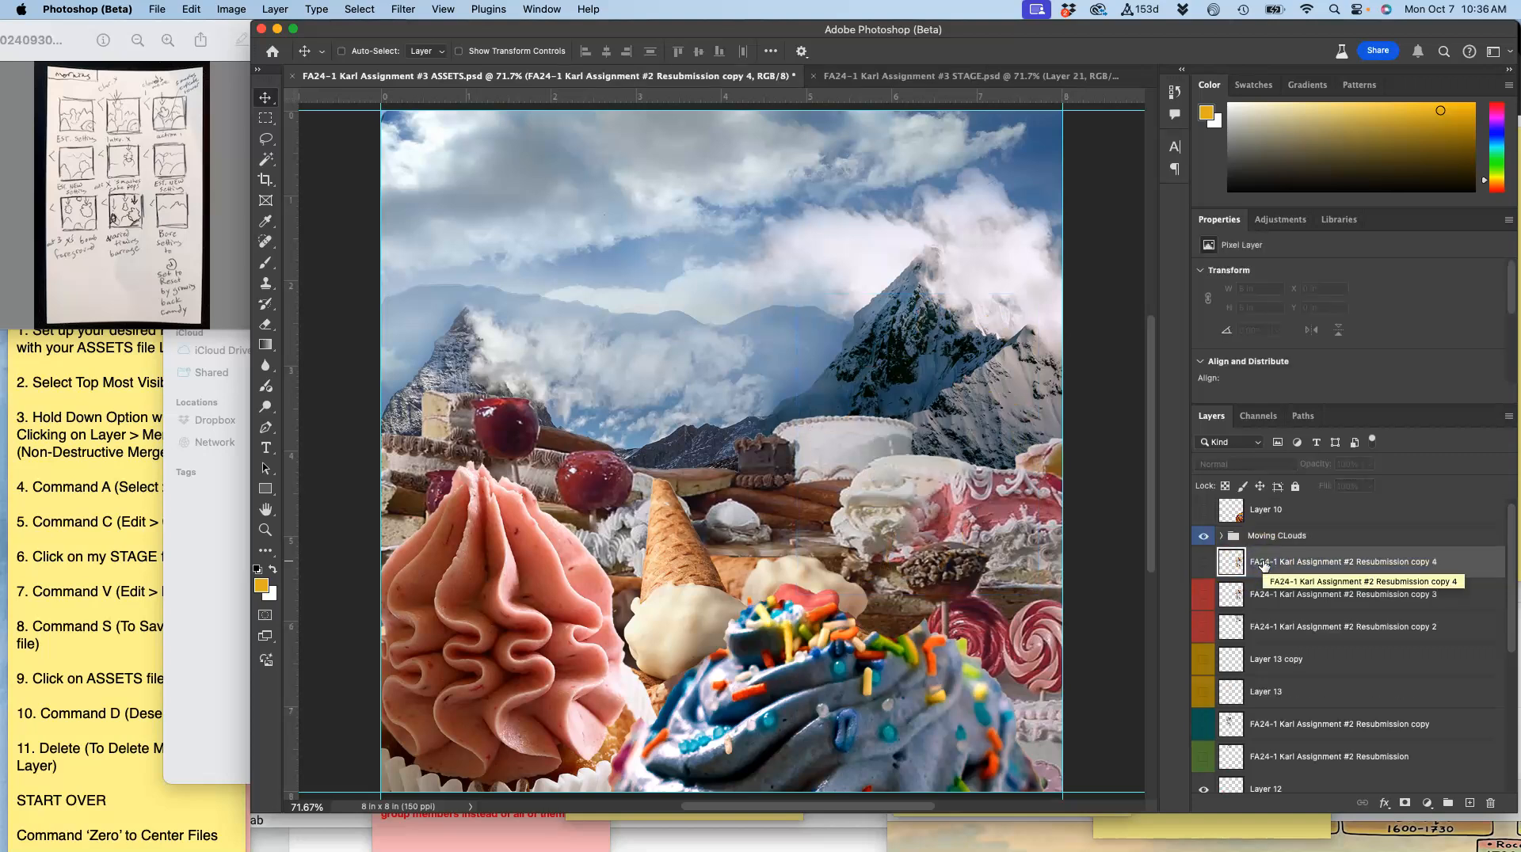
Step: Give the duplicated Resubmission copy 4 layer a violet colour label
right_click(1207, 556)
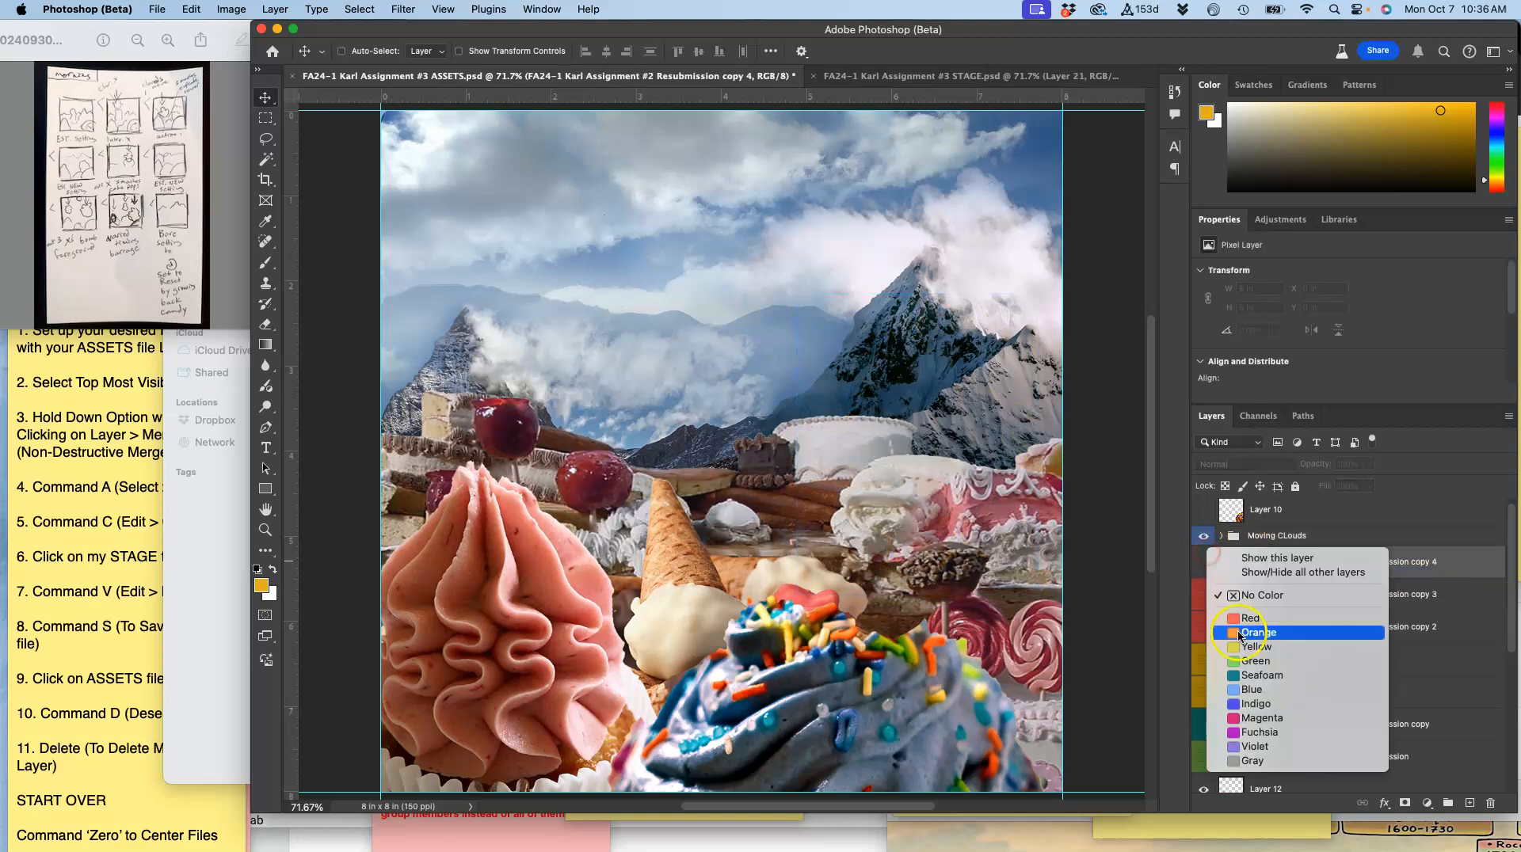
click(1249, 719)
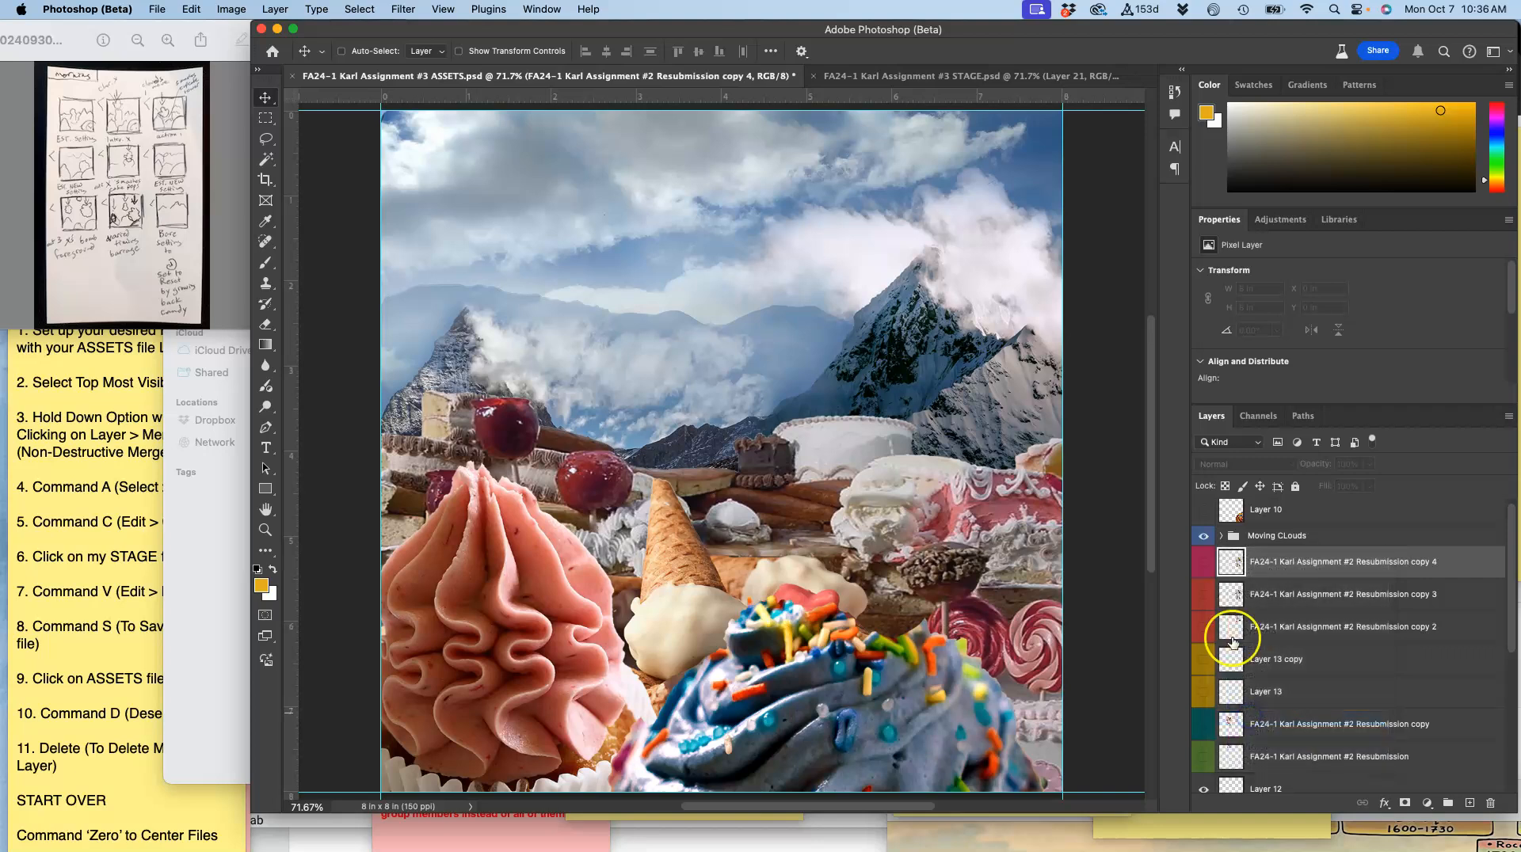
right_click(1211, 561)
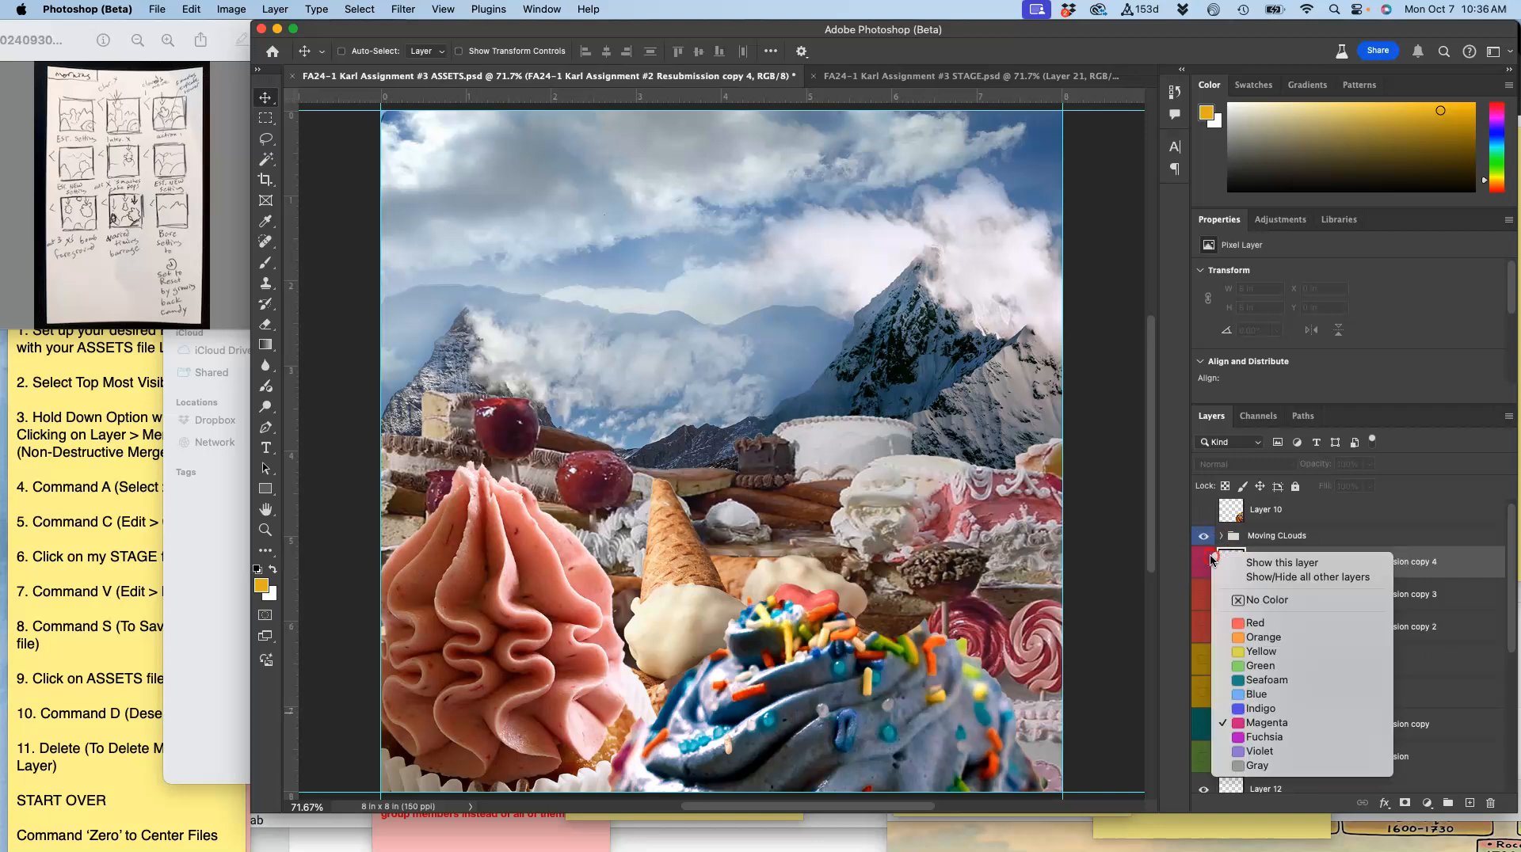
click(1247, 755)
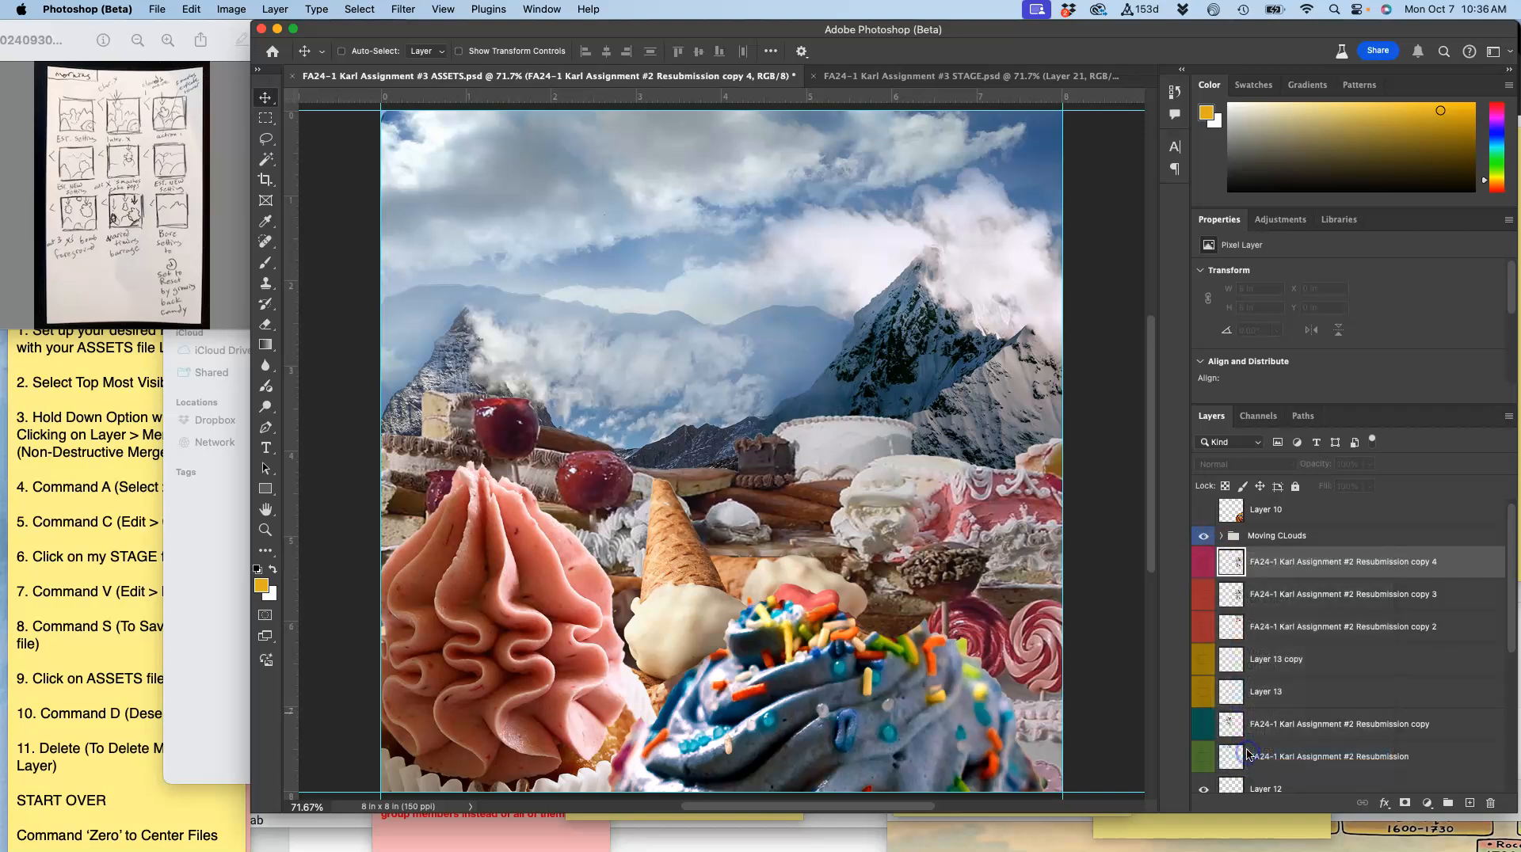
Step: Show the duplicated bird creature, enlarge it to about 4.61 by 5.38 in, and place its feet on top of the blue cupcake
click(1205, 562)
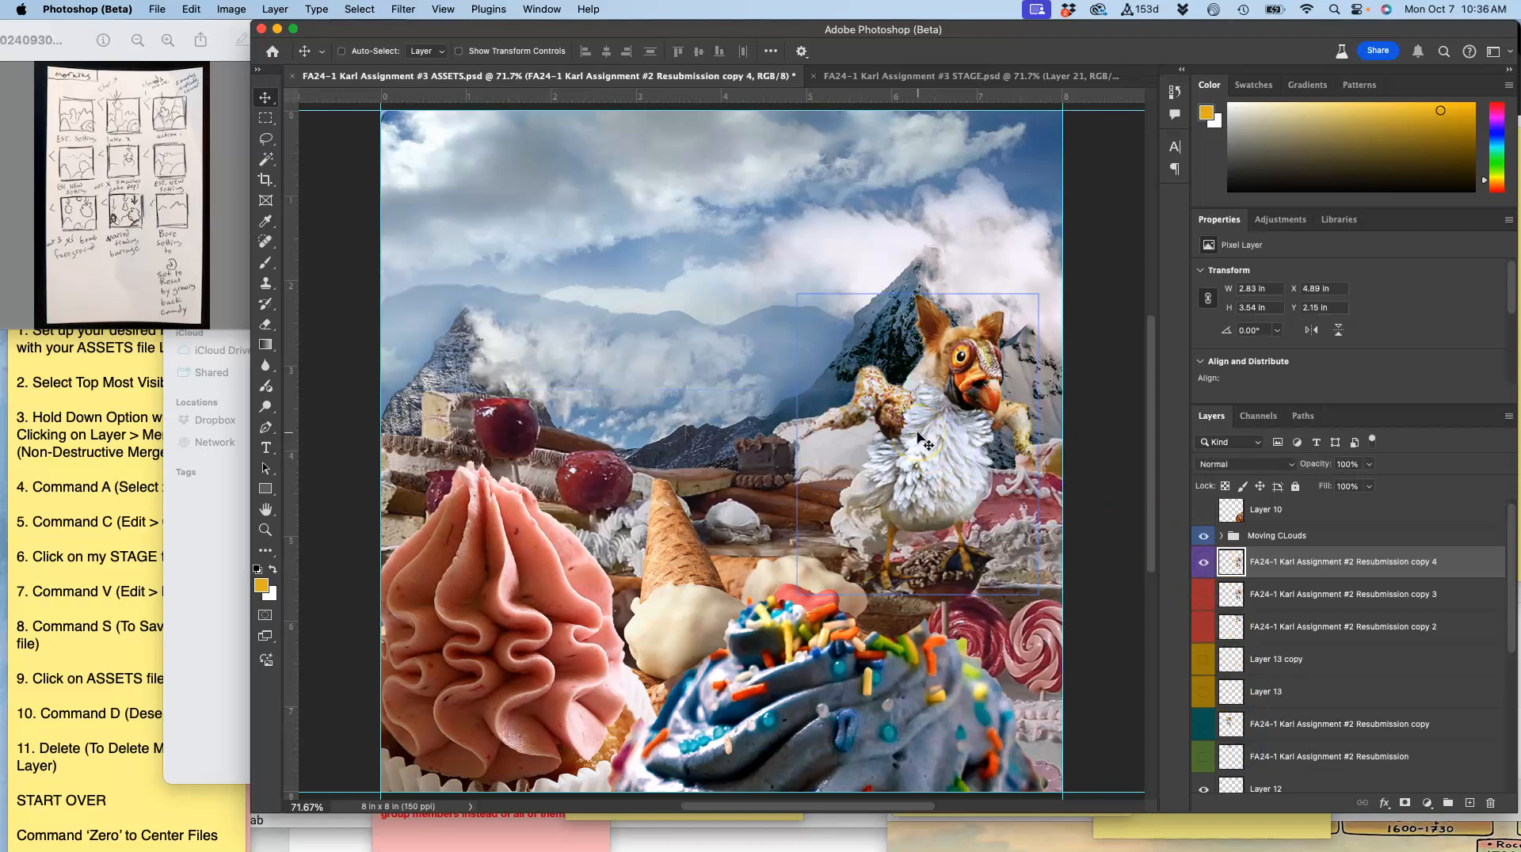
drag(925, 428, 773, 156)
key(super+t)
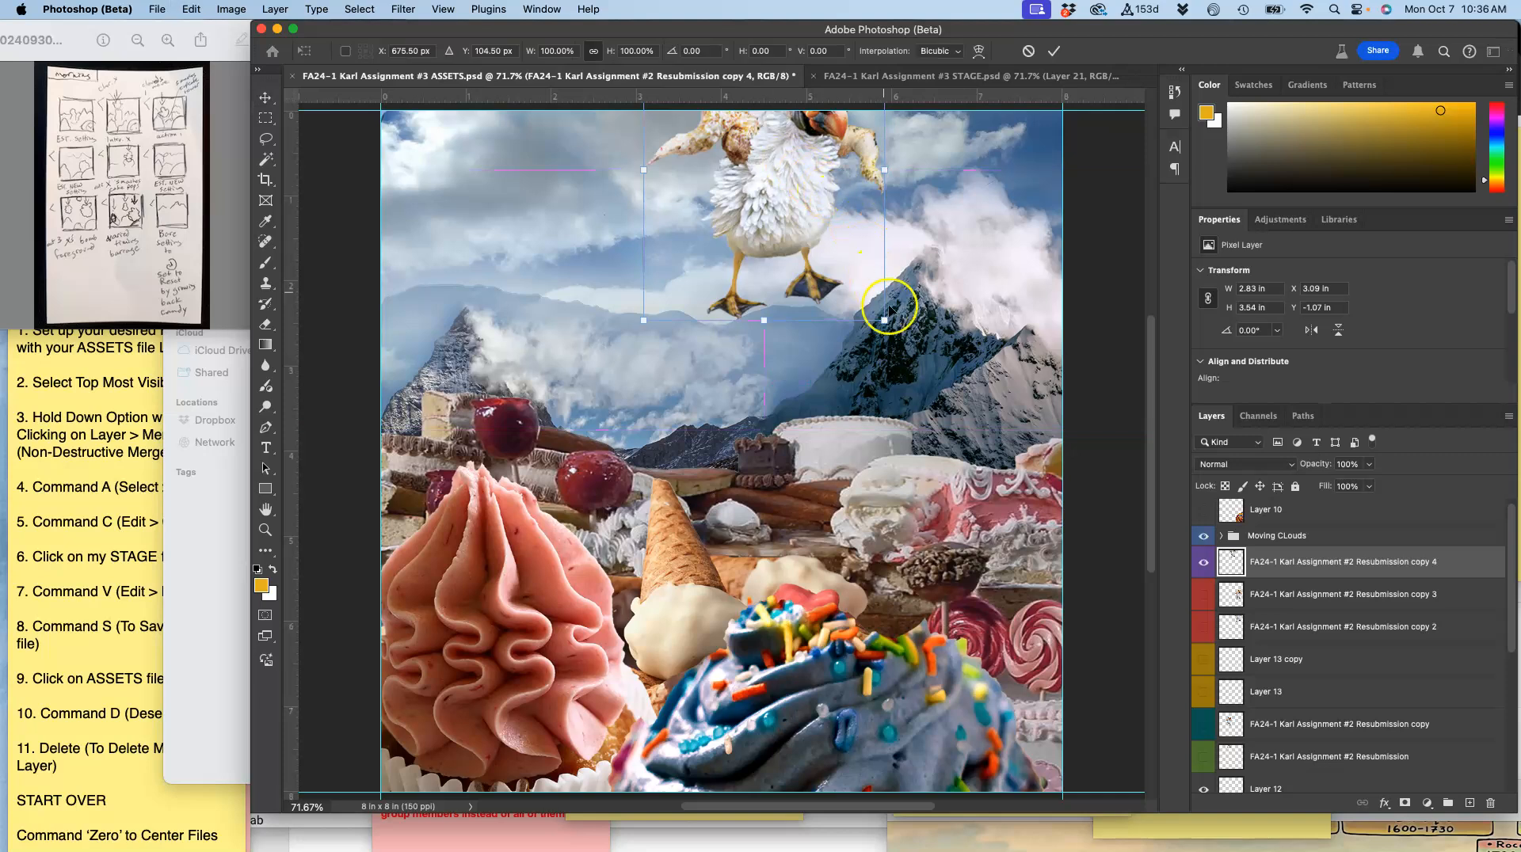
drag(884, 321, 1038, 477)
drag(875, 350, 830, 513)
key(Return)
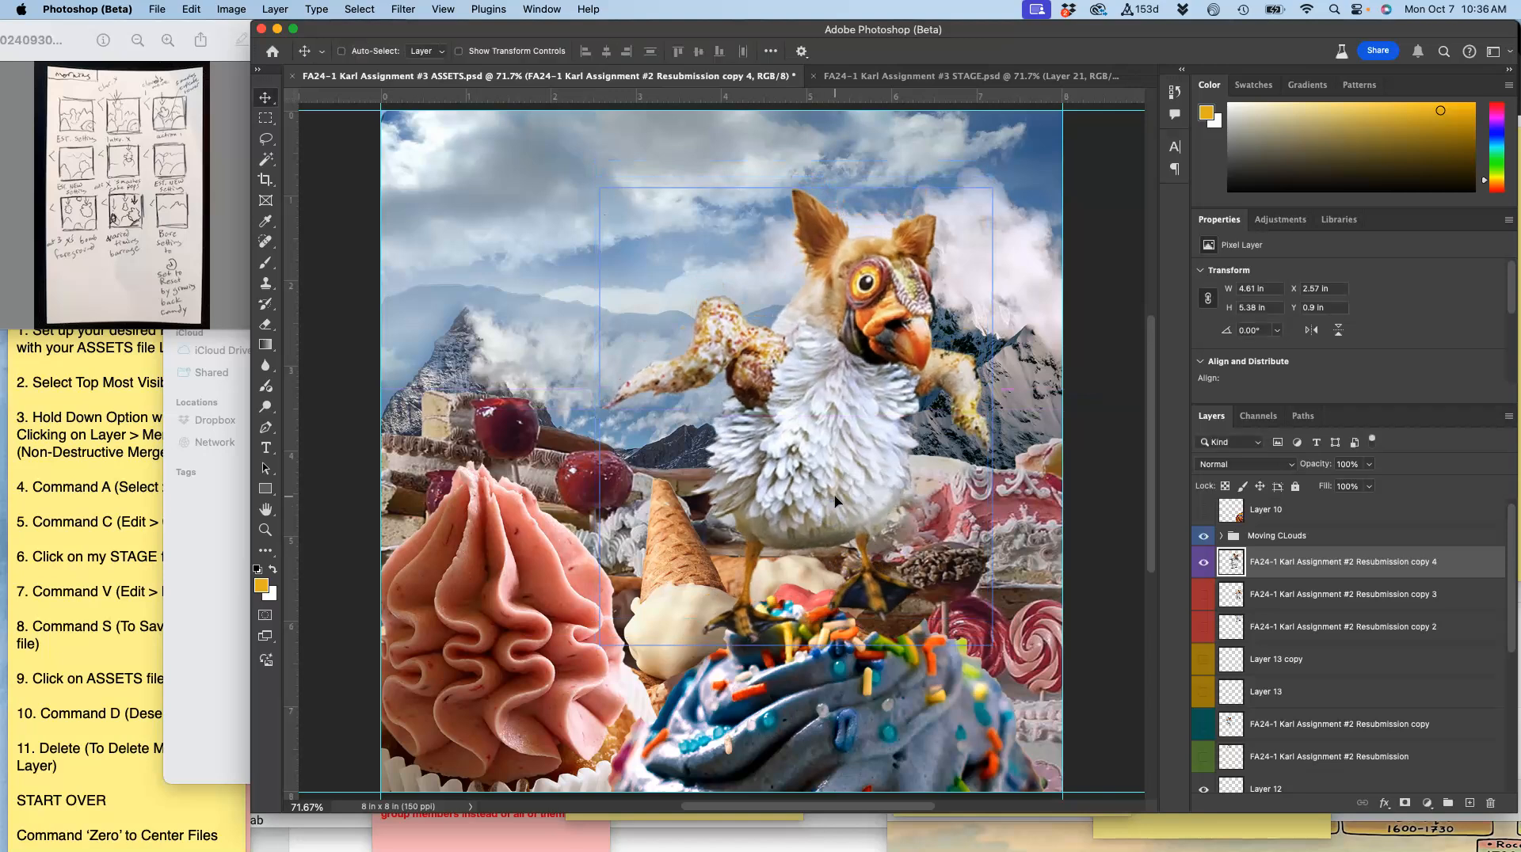
Step: Start a Puppet Warp on the large bird creature, pin both feet, and pull the wing beside its beak slightly downward
click(193, 8)
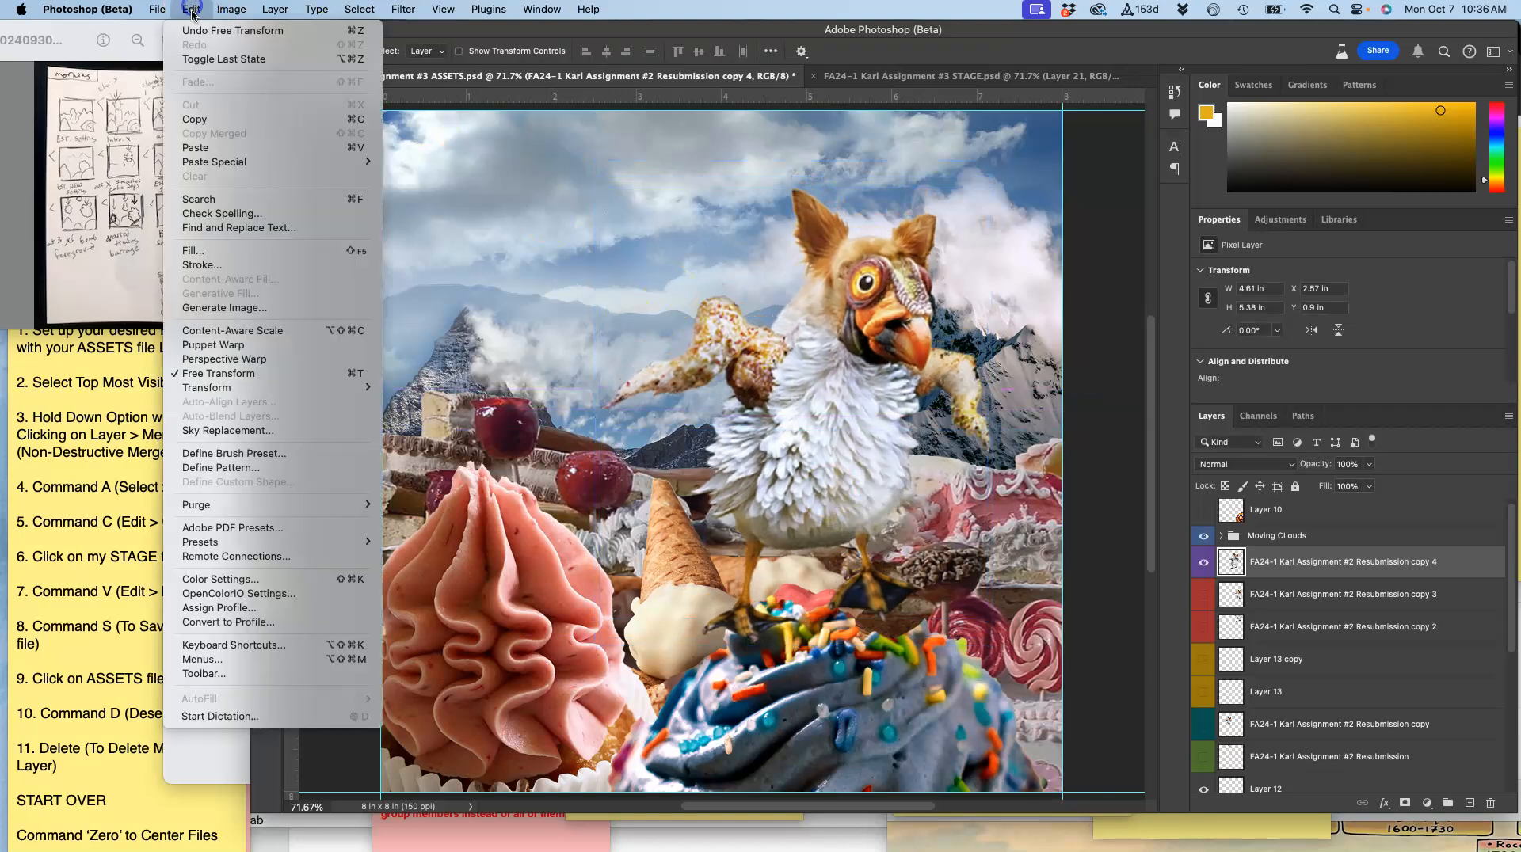
click(221, 346)
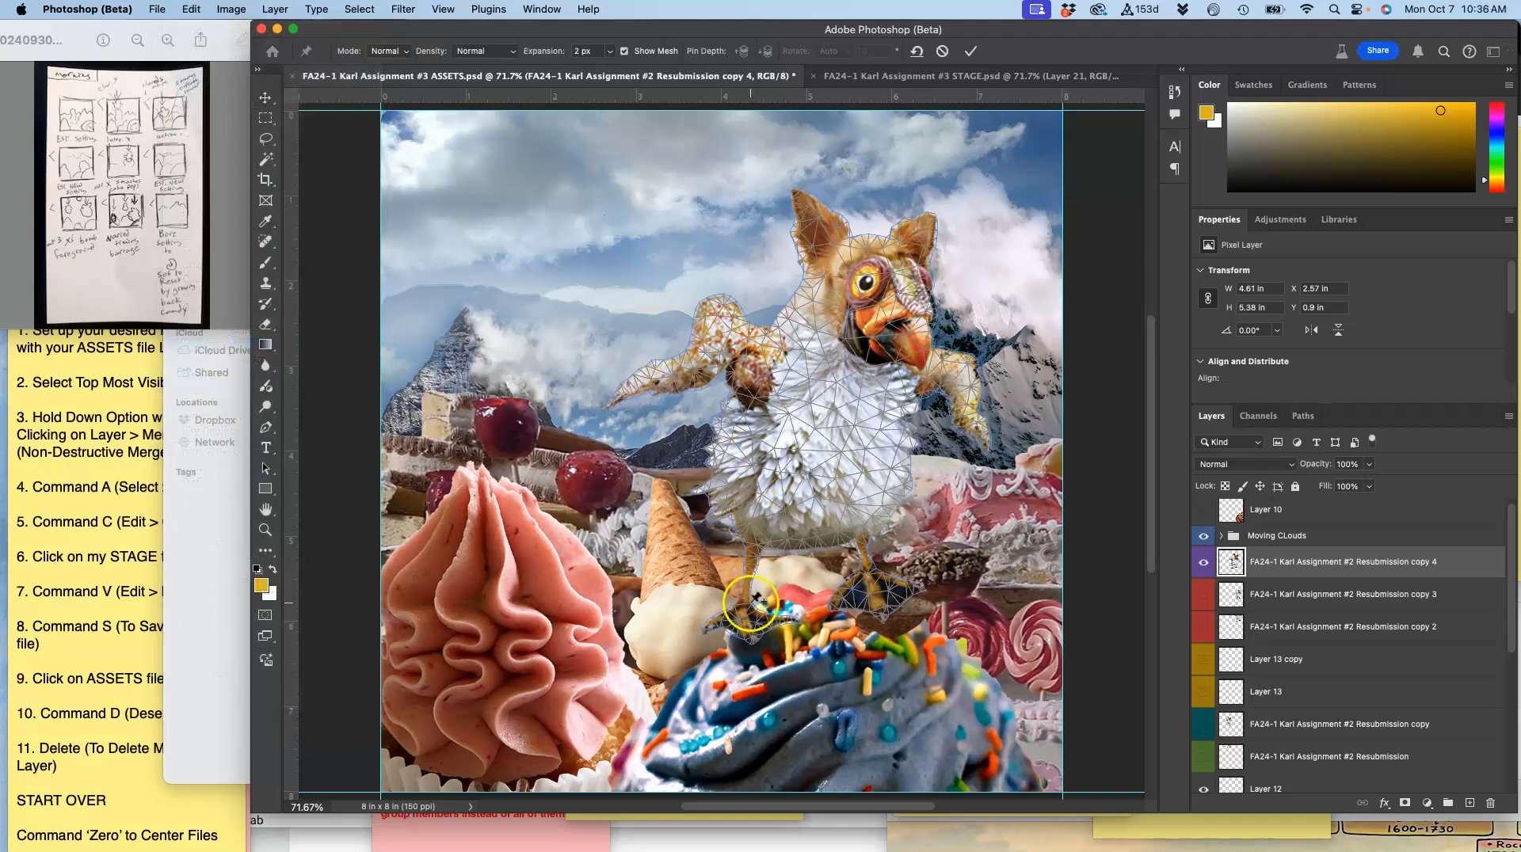
click(747, 619)
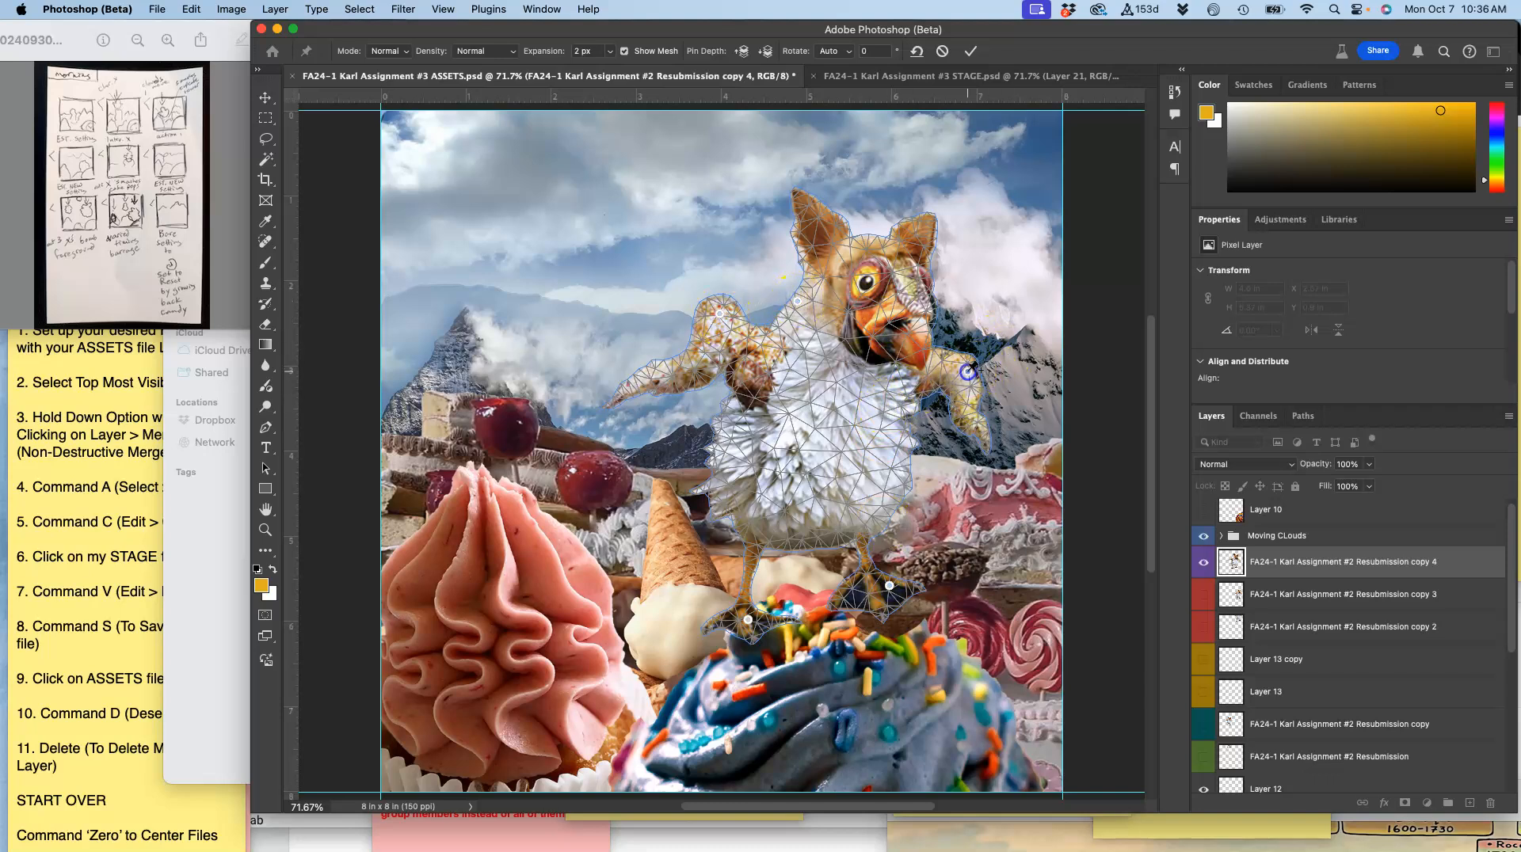
drag(972, 370, 968, 387)
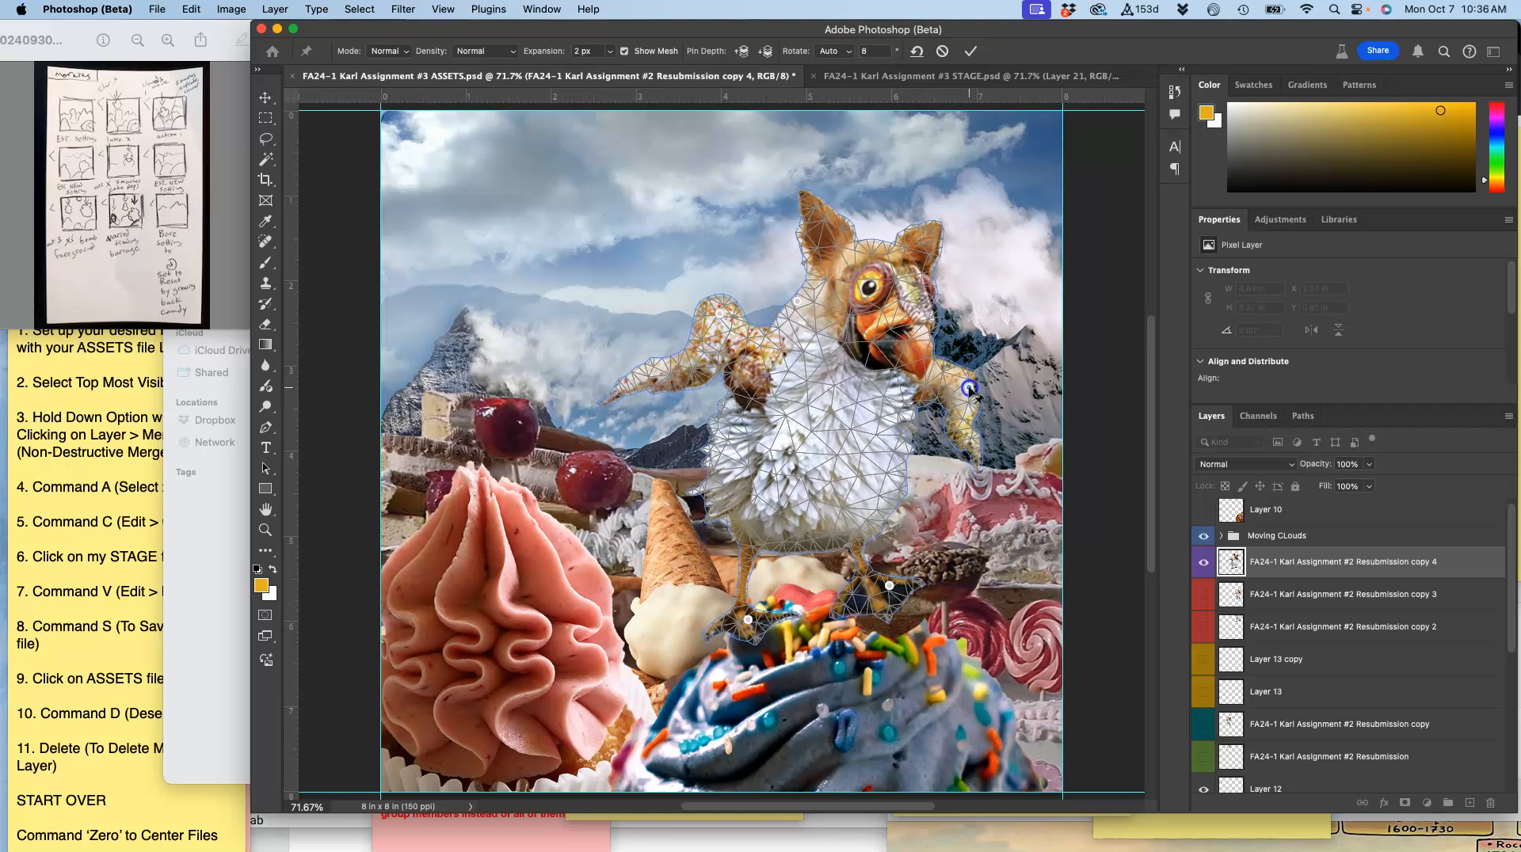
Step: Spread the puppet-warped creature's legs by shifting both foot pins outward on the cupcake and adjusting a pin at its hip
click(888, 586)
drag(889, 586, 898, 615)
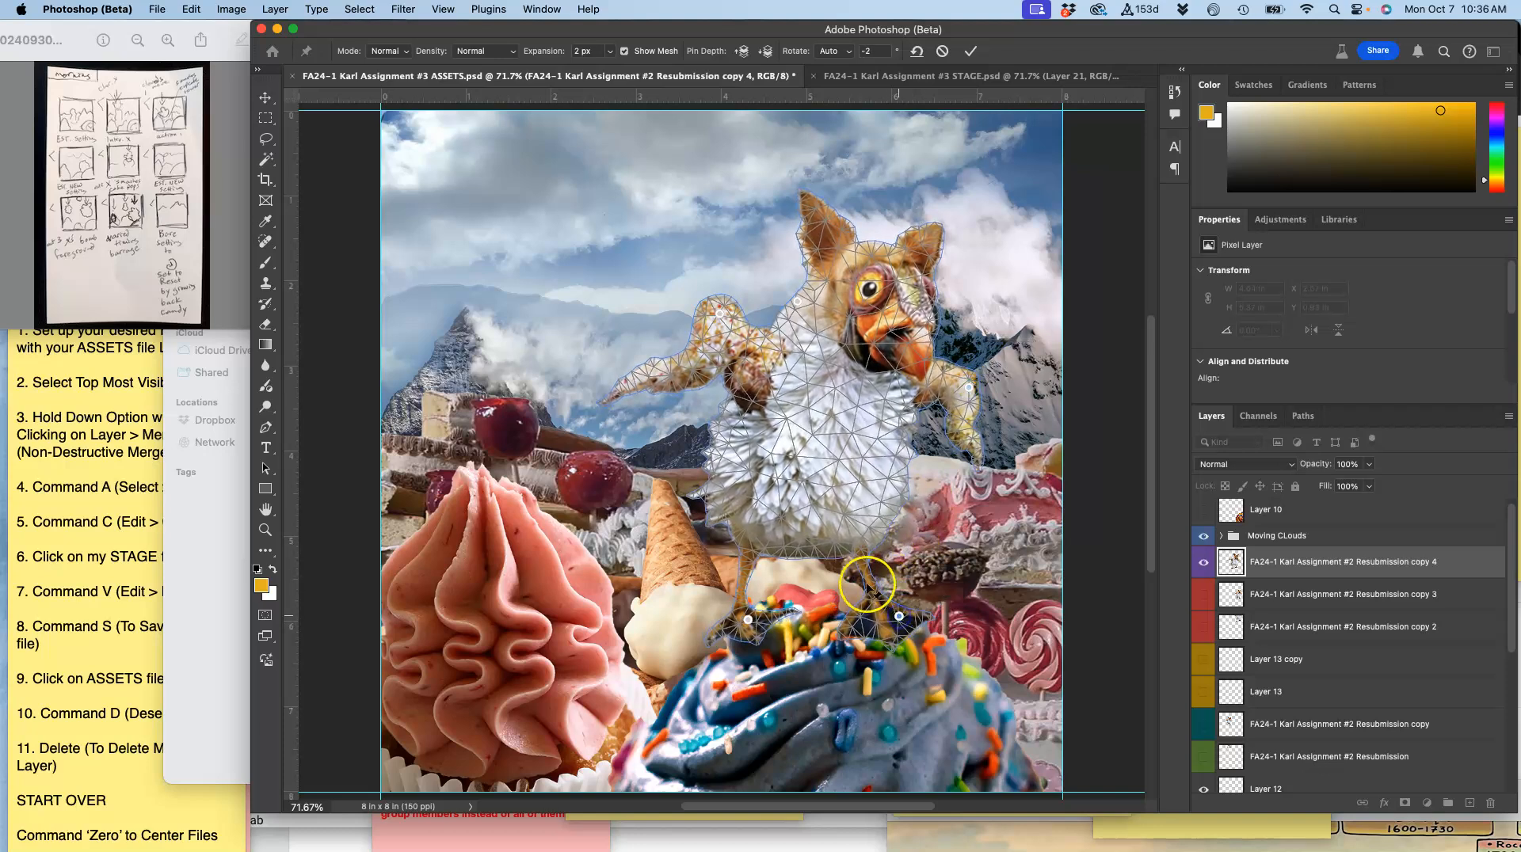
drag(856, 543, 858, 553)
click(779, 612)
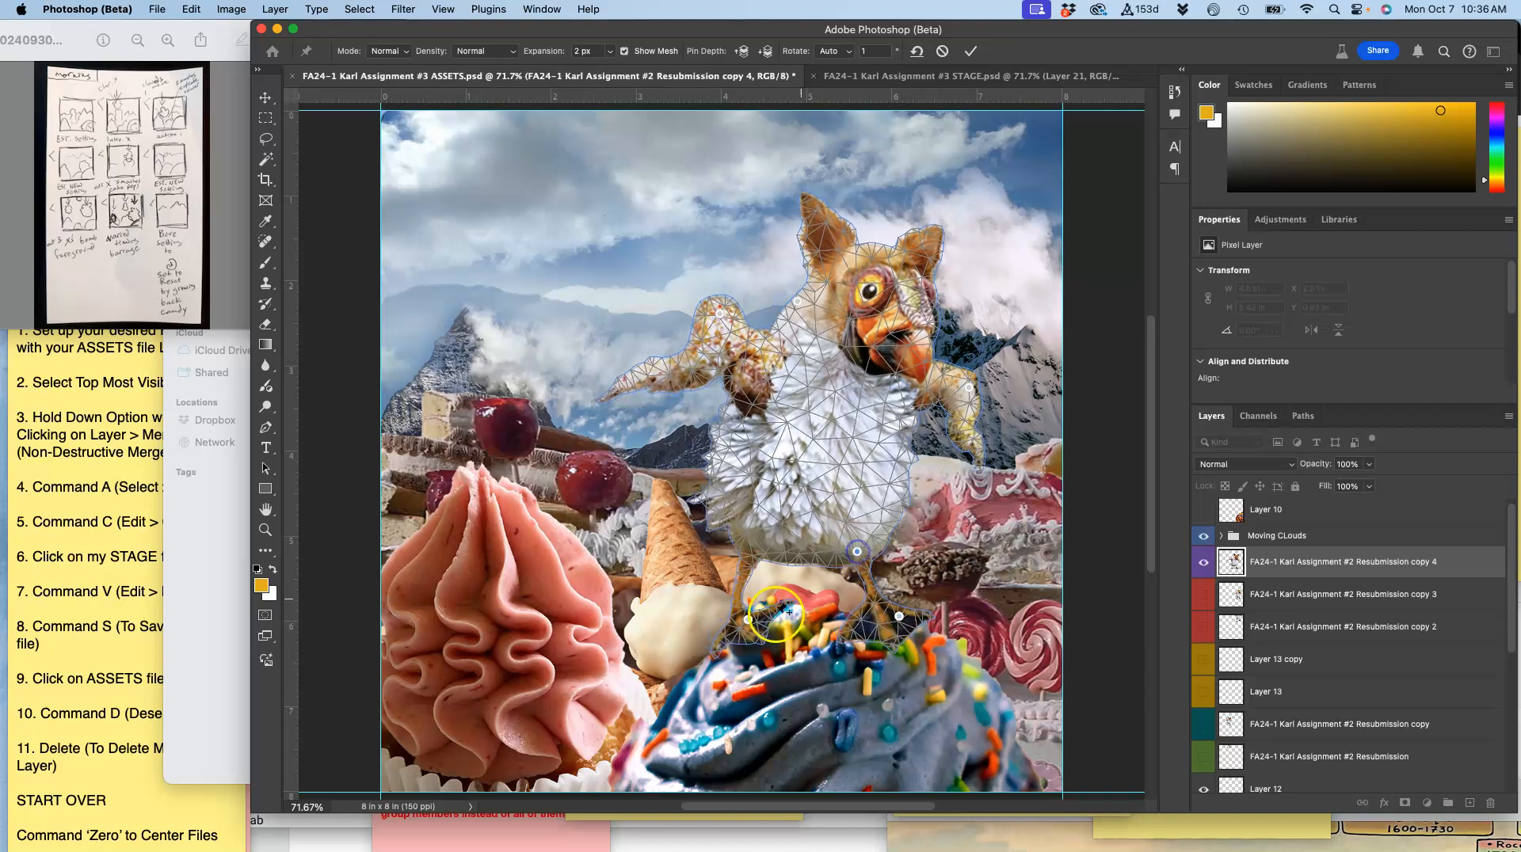
mouse_move(747, 622)
mouse_down()
mouse_move(715, 630)
mouse_move(736, 622)
mouse_up()
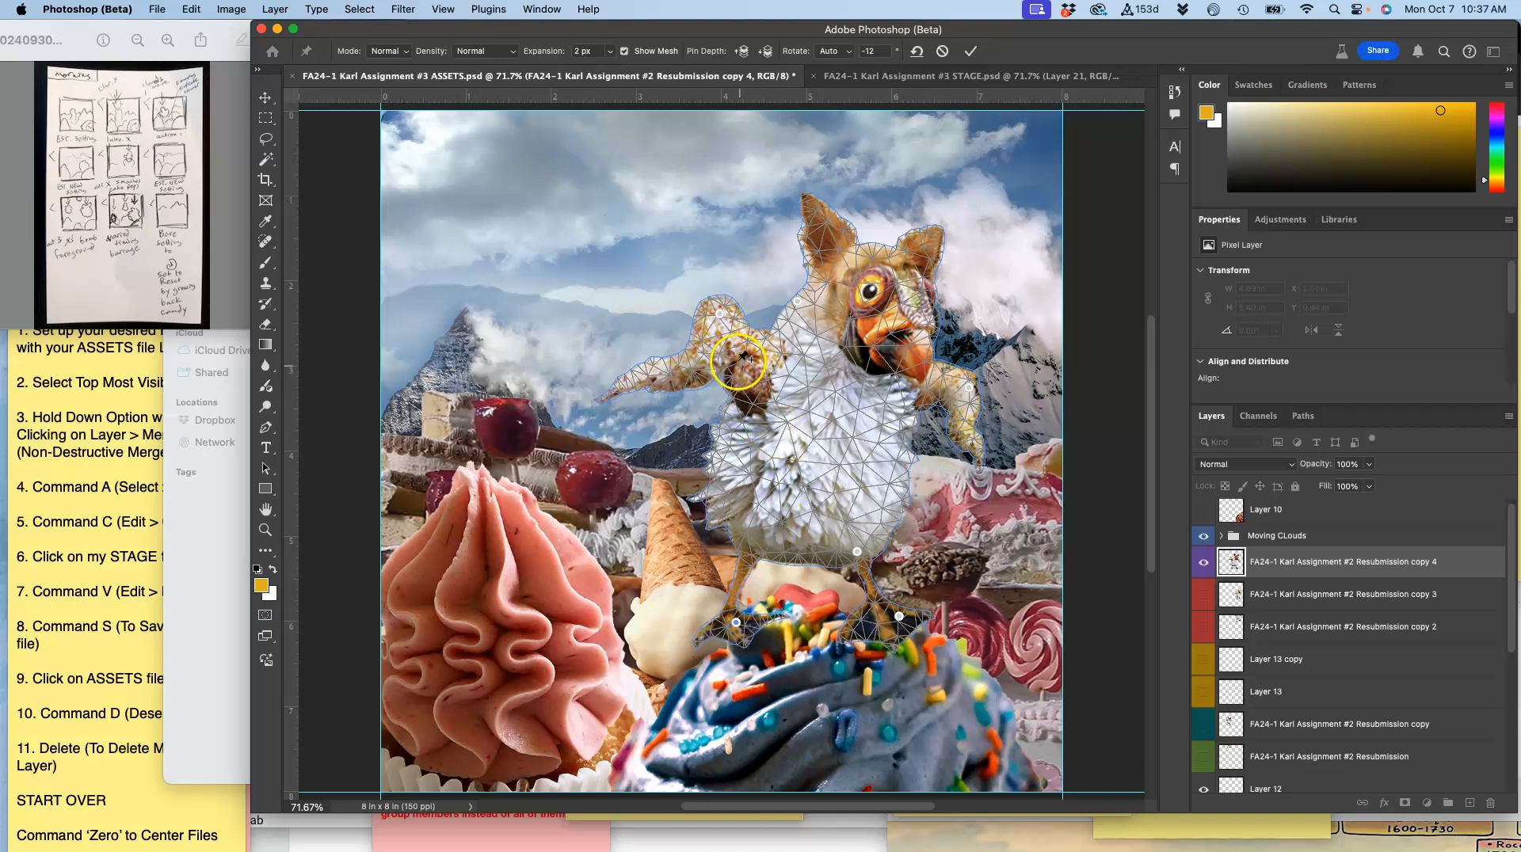
Step: Lower the creature's large outstretched wing, tilt its head slightly back, and apply the Puppet Warp
mouse_move(723, 320)
mouse_down()
mouse_move(745, 254)
mouse_move(710, 277)
mouse_move(715, 350)
mouse_up()
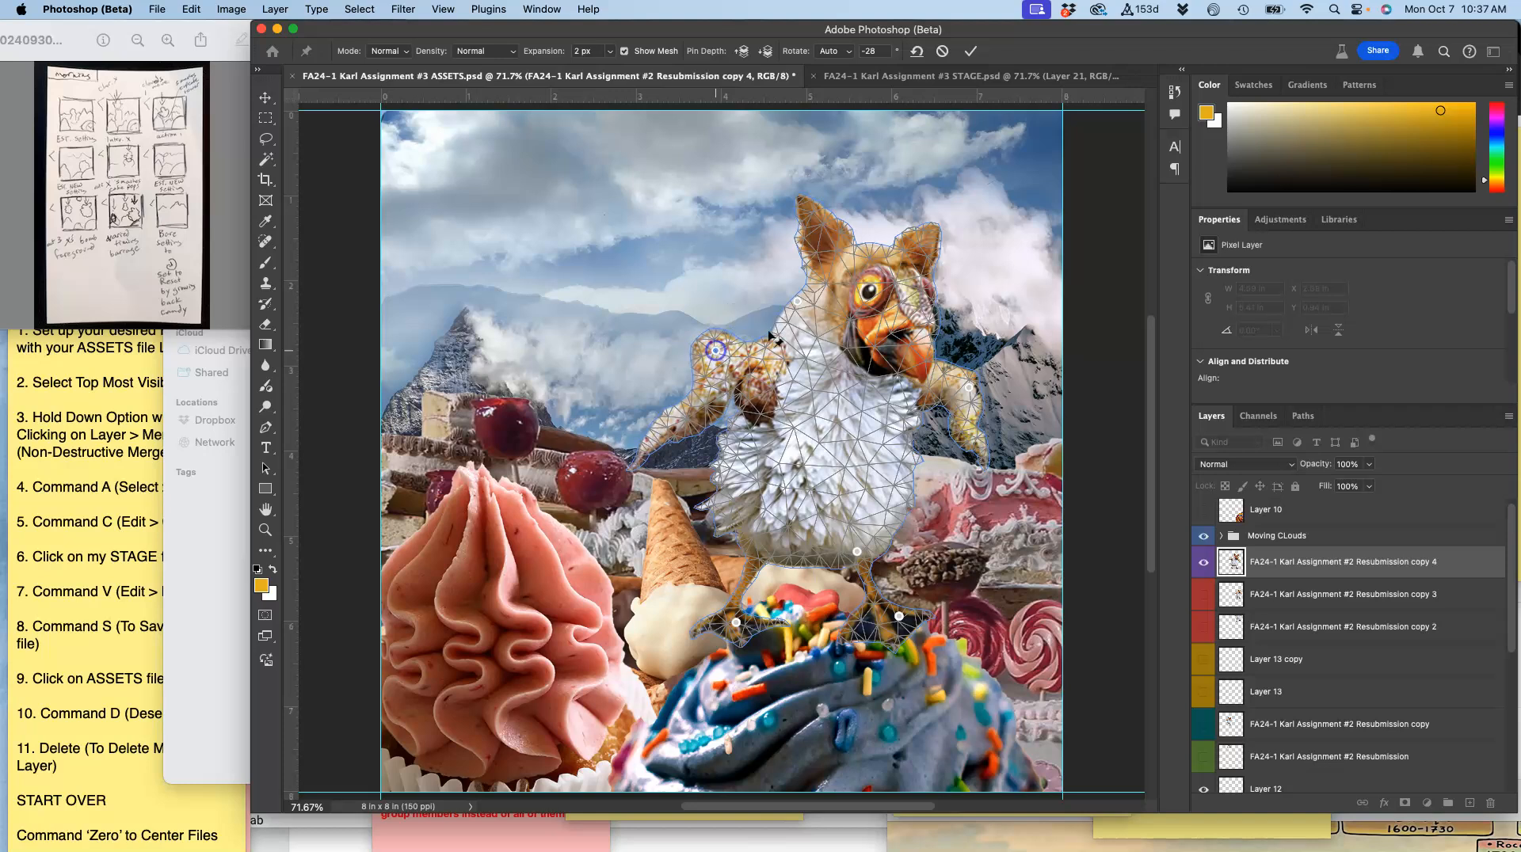
drag(928, 327, 921, 318)
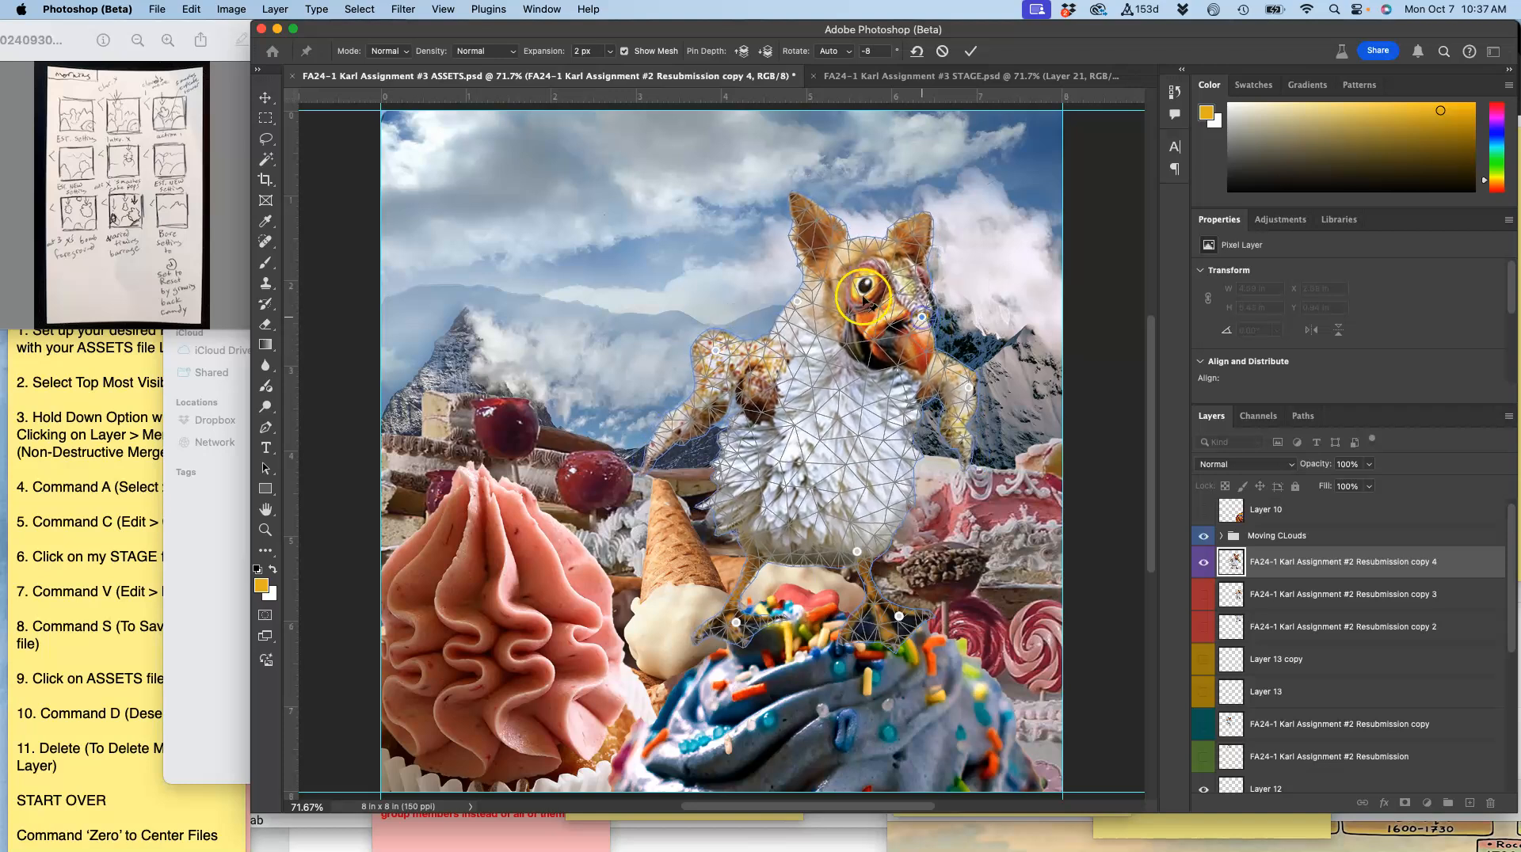
drag(806, 277, 806, 285)
key(Return)
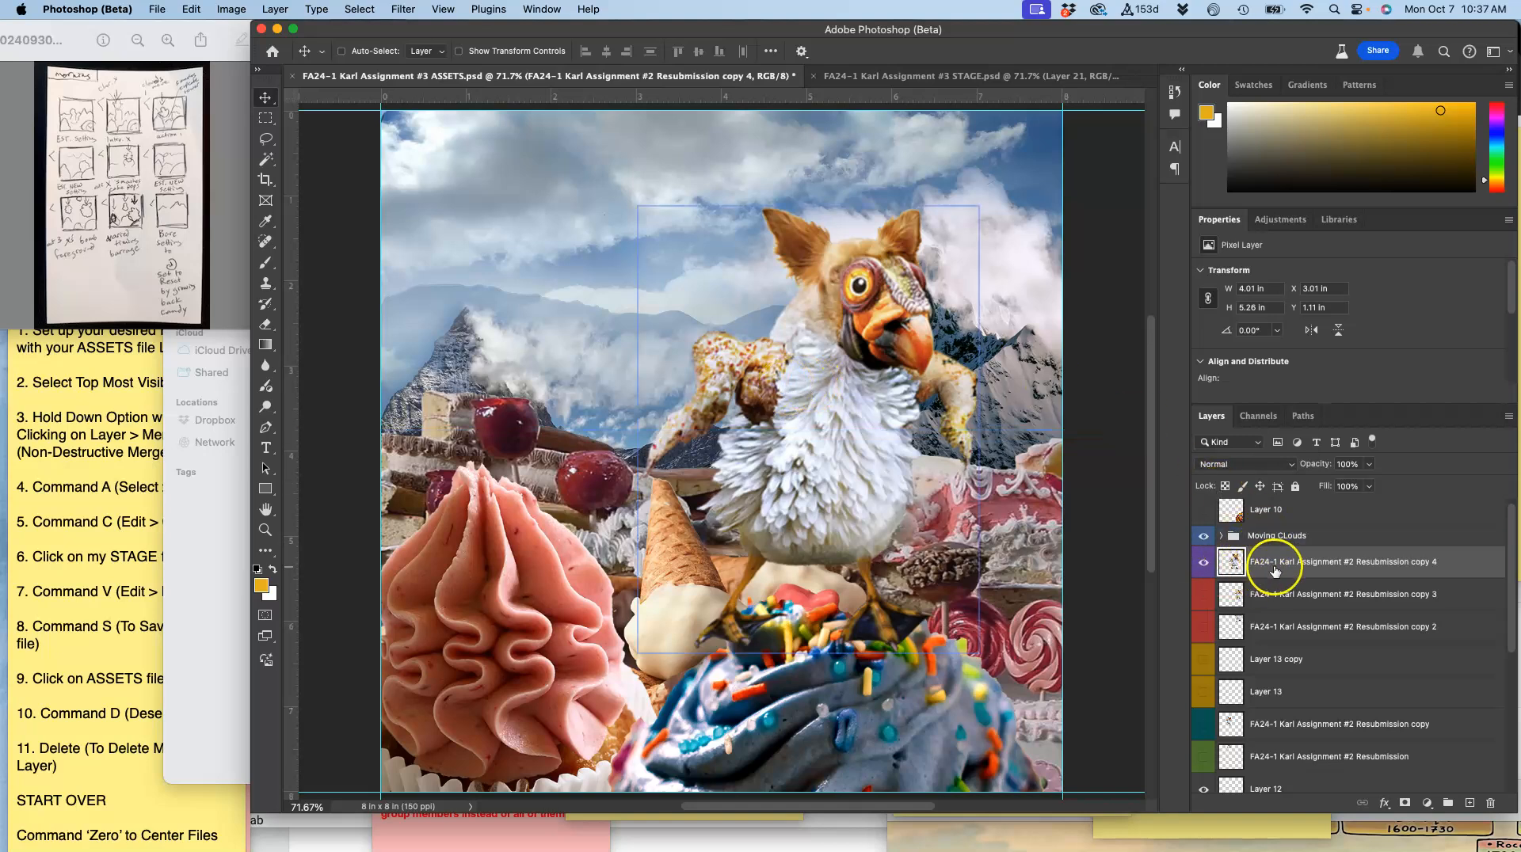
key(super+j)
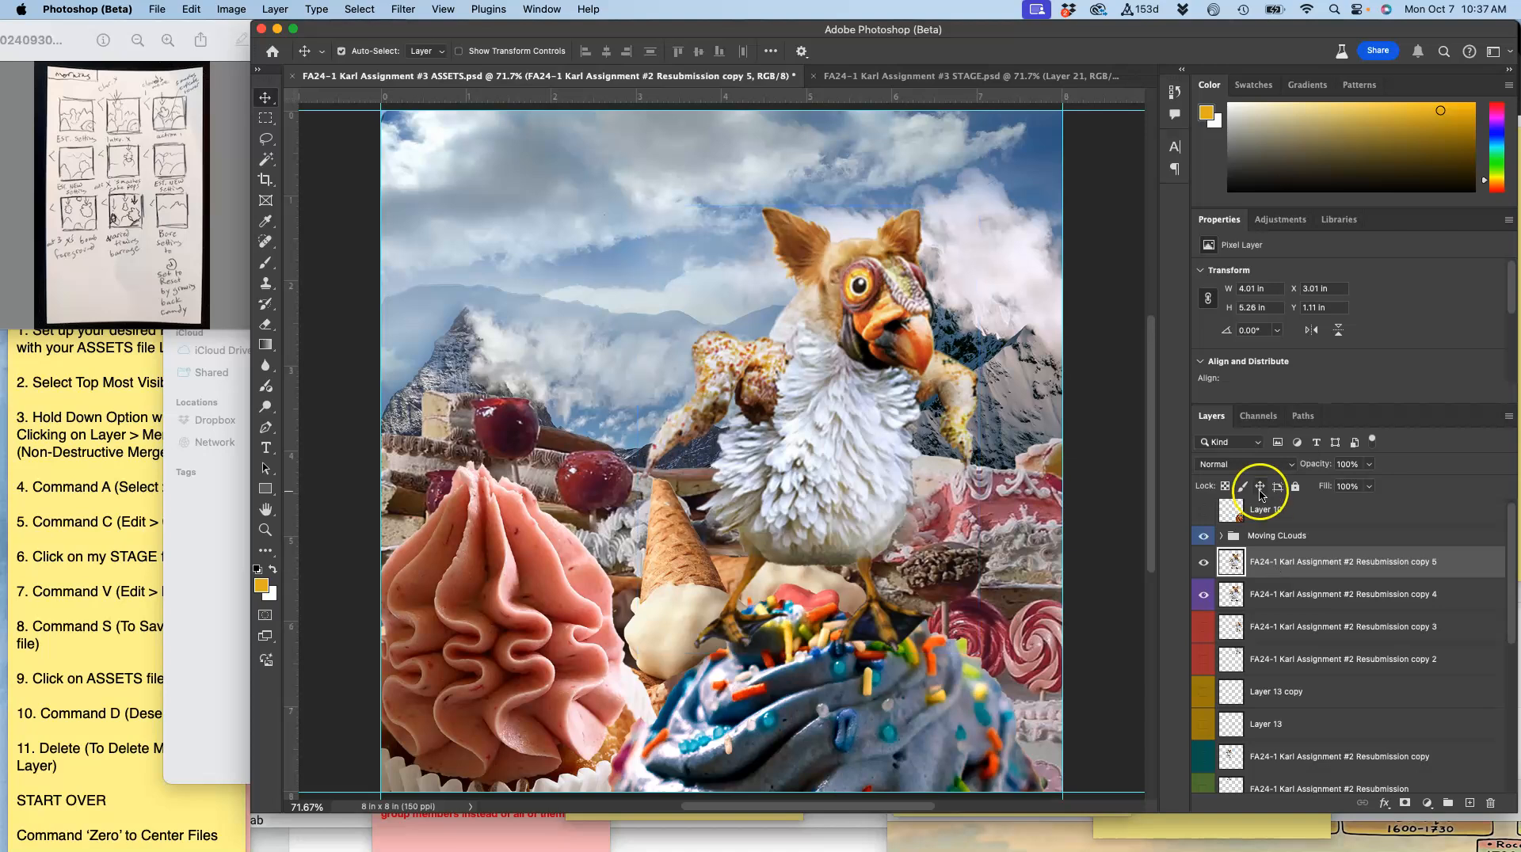
key(super+t)
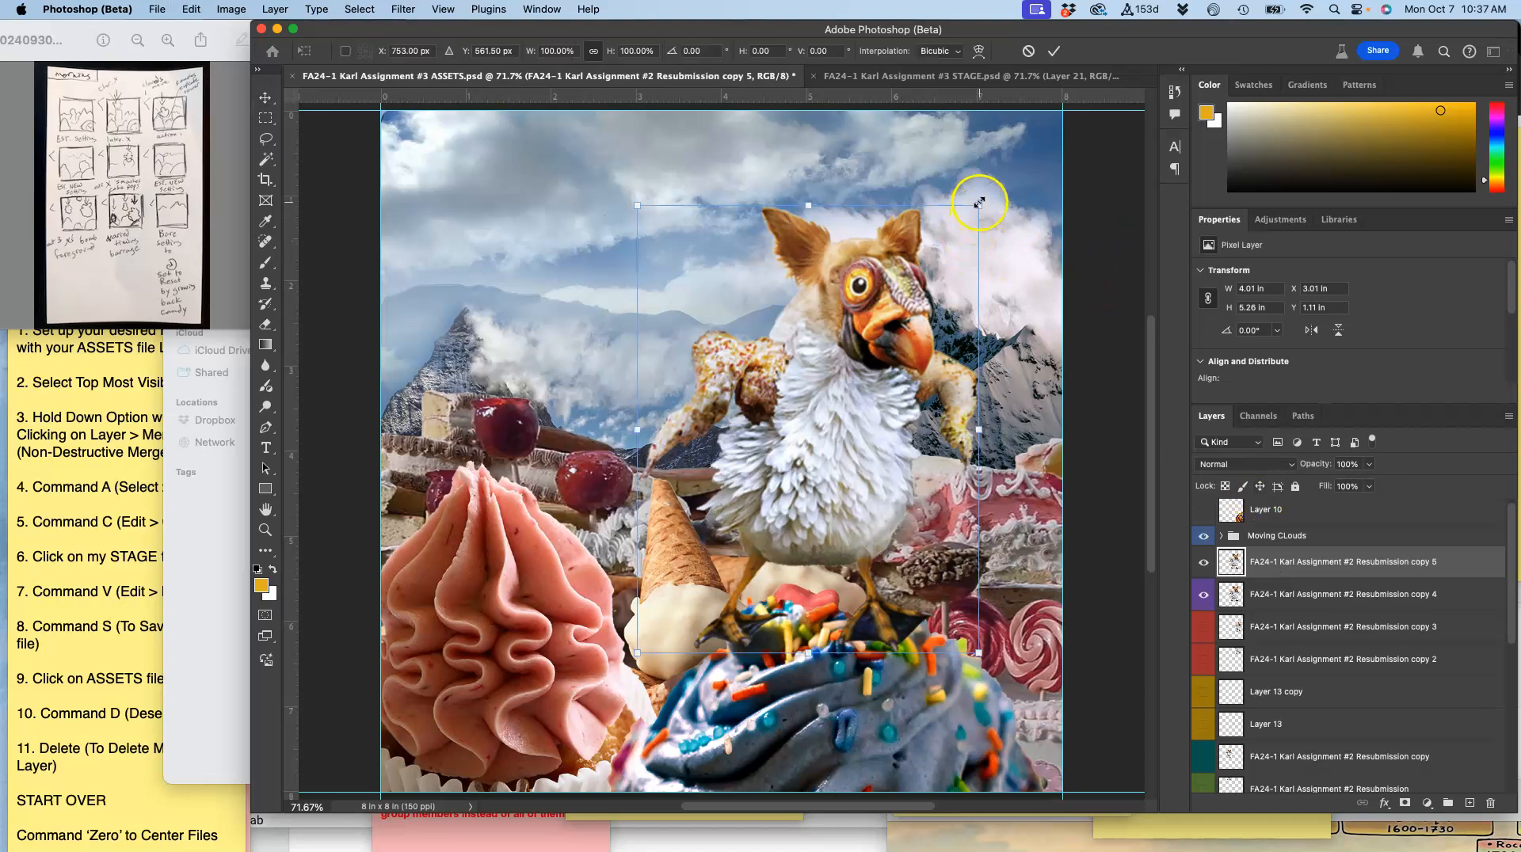
drag(980, 203, 776, 422)
drag(735, 542, 528, 229)
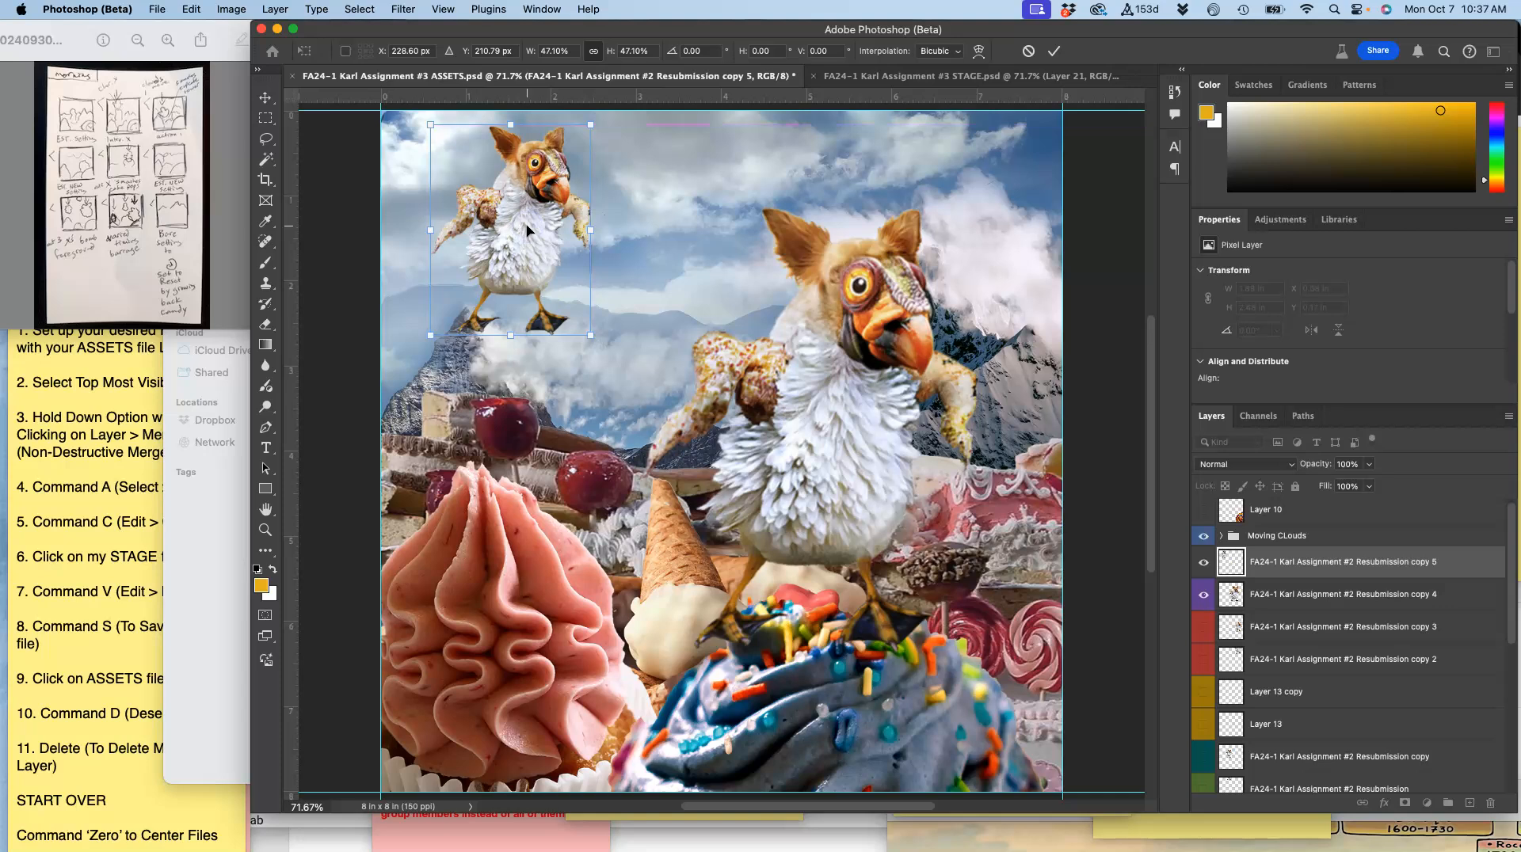
click(1325, 573)
key(Delete)
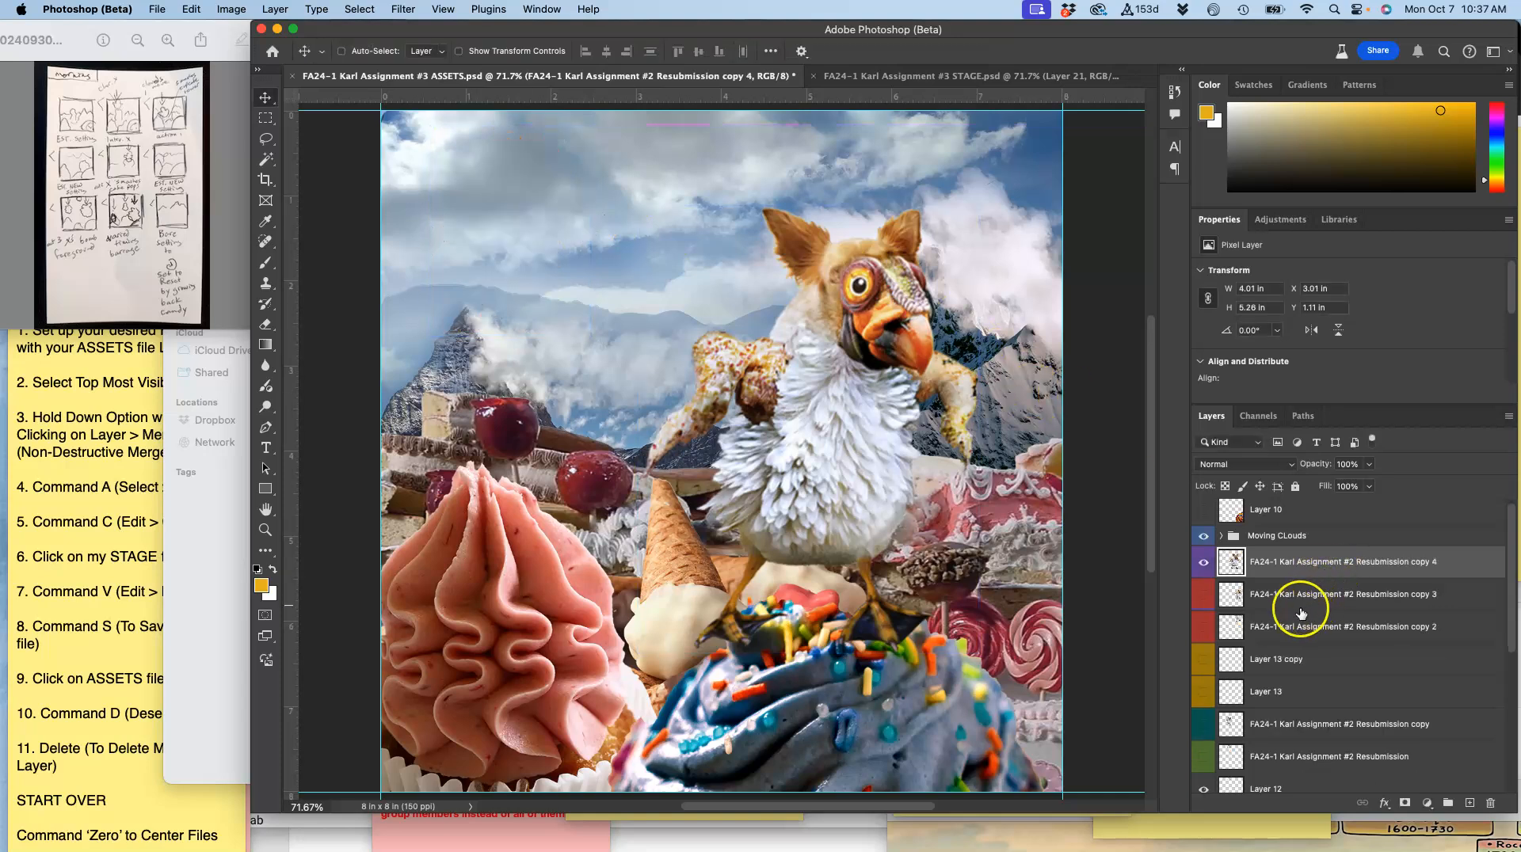
Step: Show and duplicate the Resubmission copy layer, stack the duplicate above copy 4, and move it up until only its feet enter the canvas
click(1204, 730)
click(1265, 729)
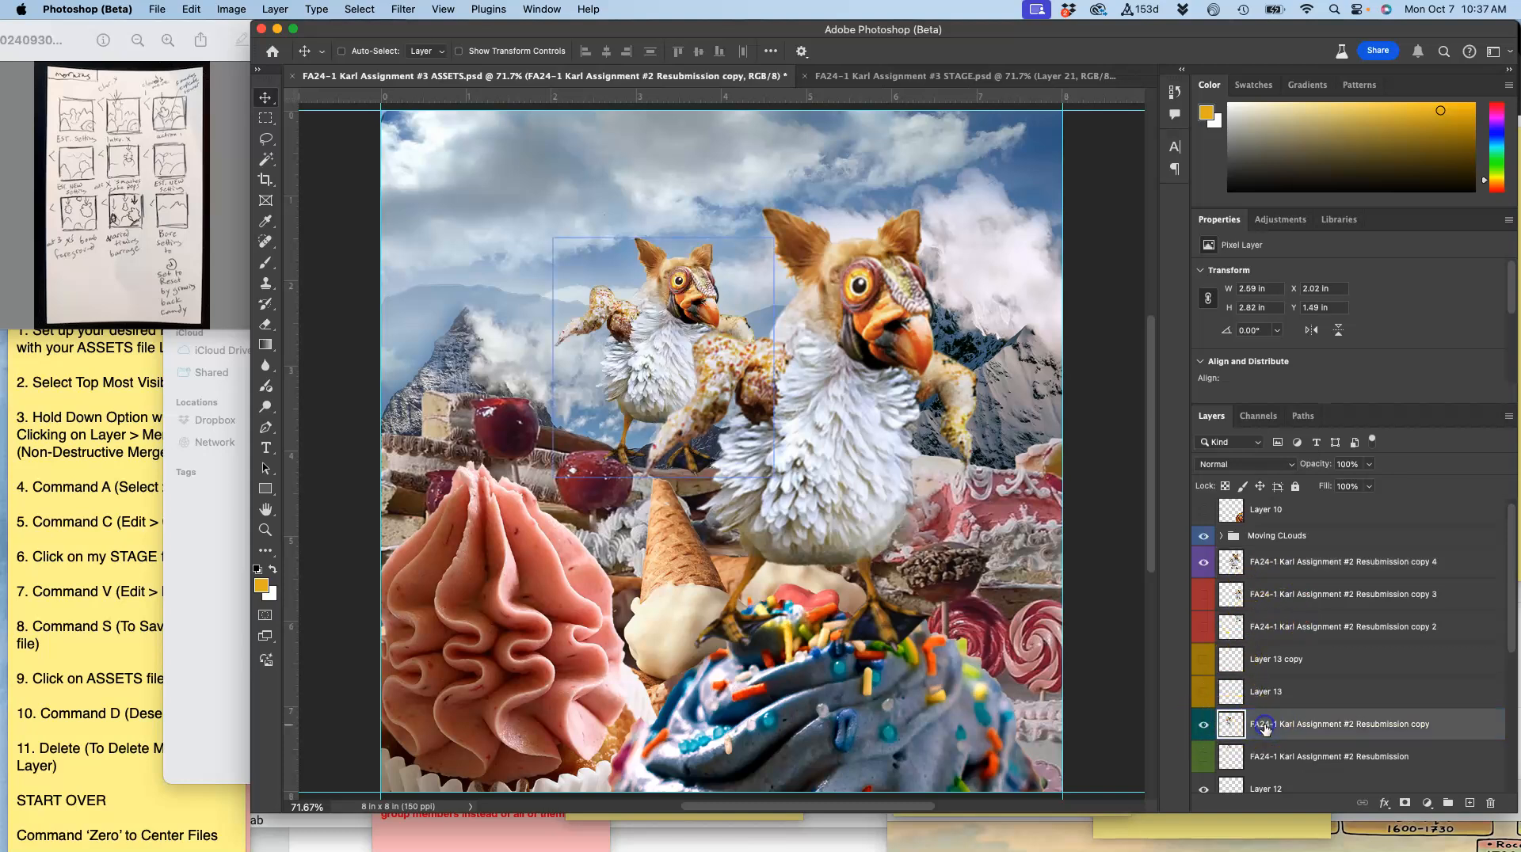
key(super+j)
drag(1265, 725, 1254, 558)
drag(668, 348, 713, 137)
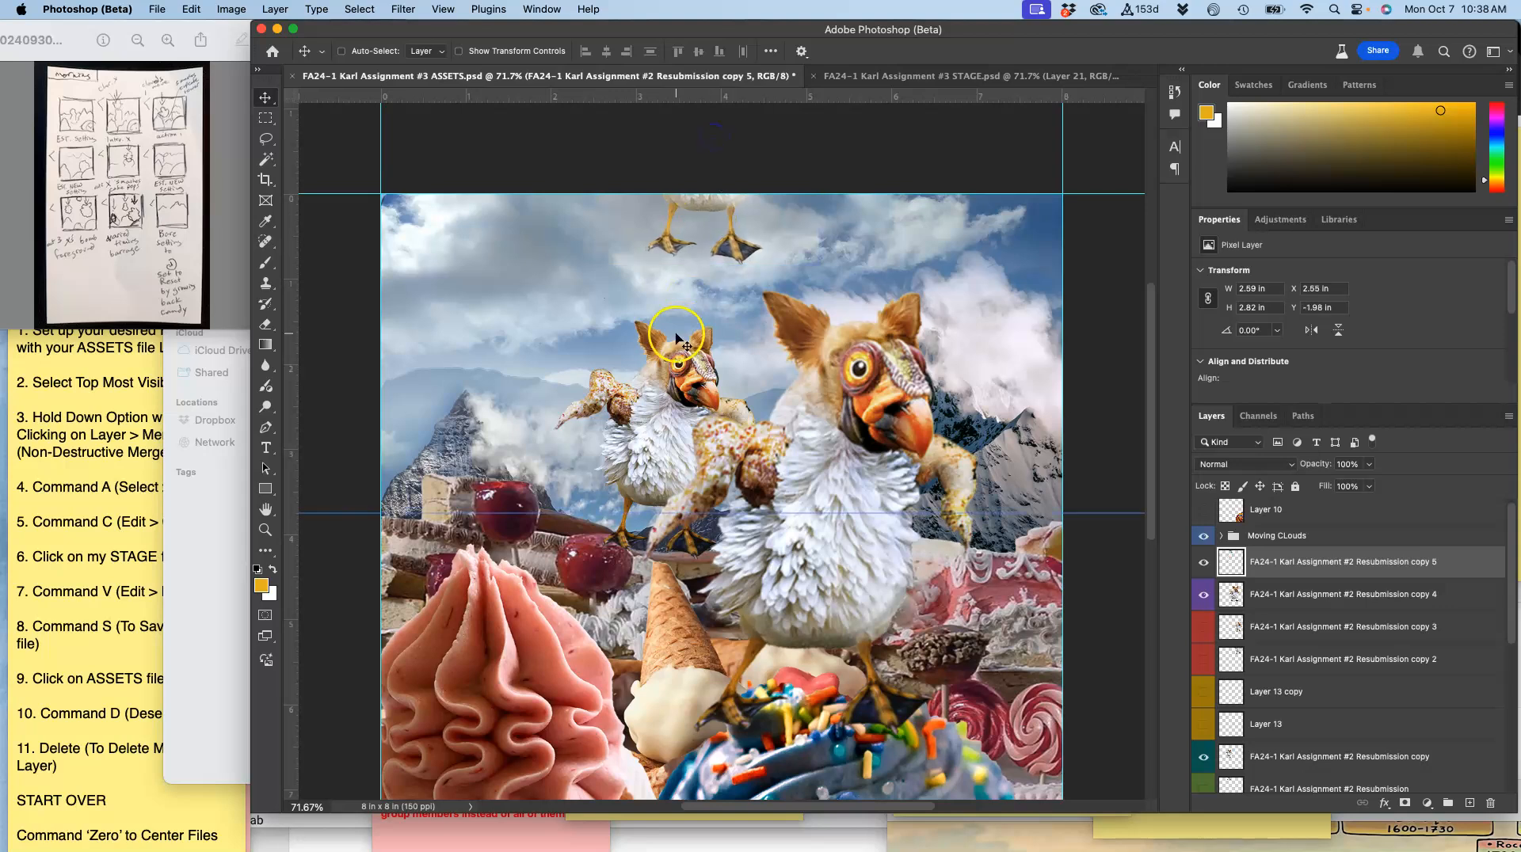
Step: Hide the original seafoam-labelled Resubmission copy layer
scroll(679, 339, down, 3)
scroll(679, 339, right, 2)
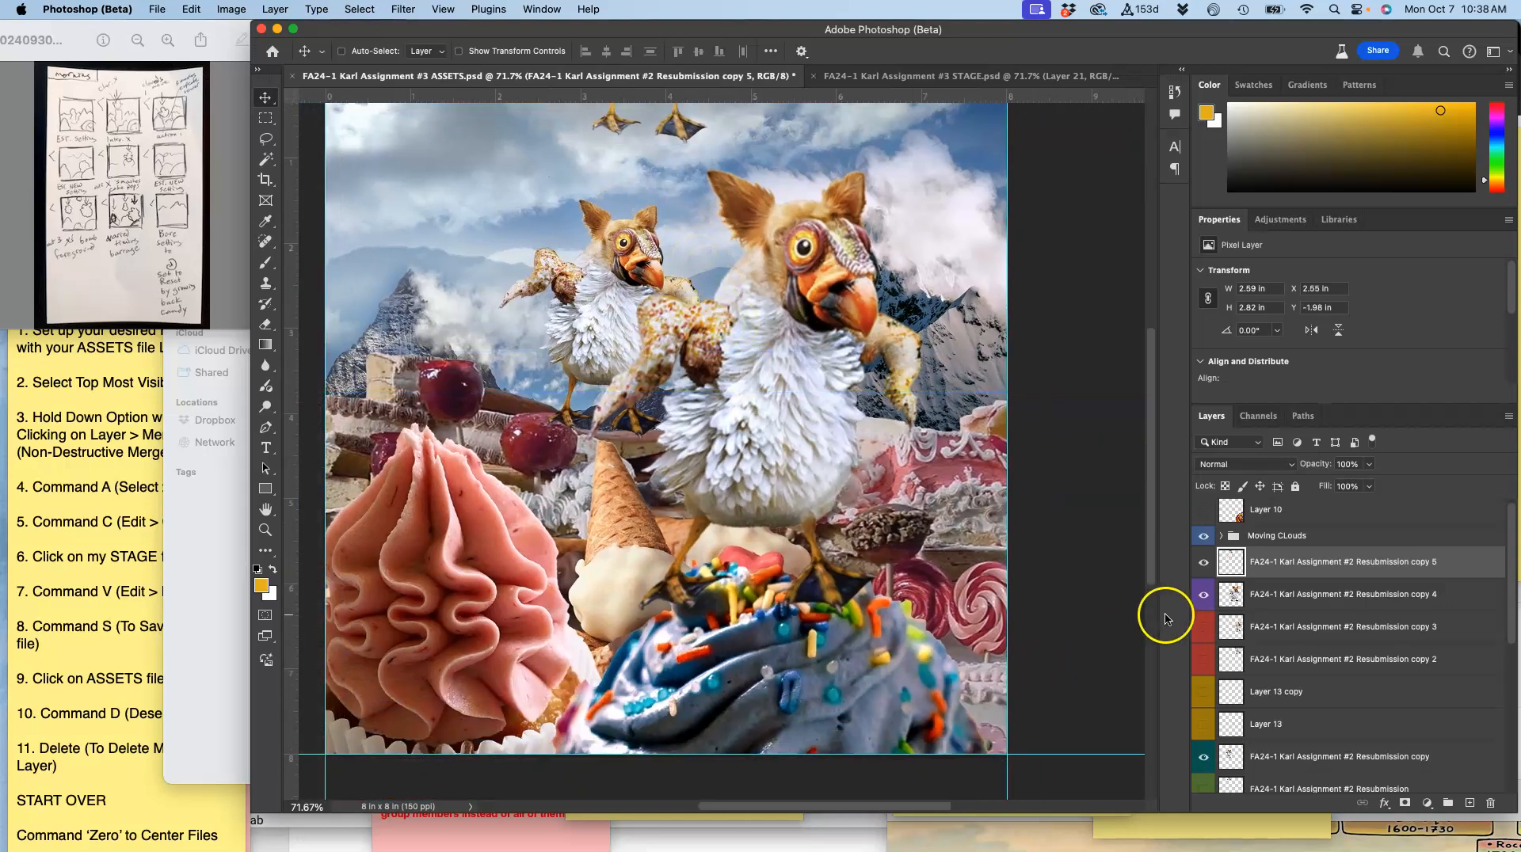
scroll(1244, 628, down, 2)
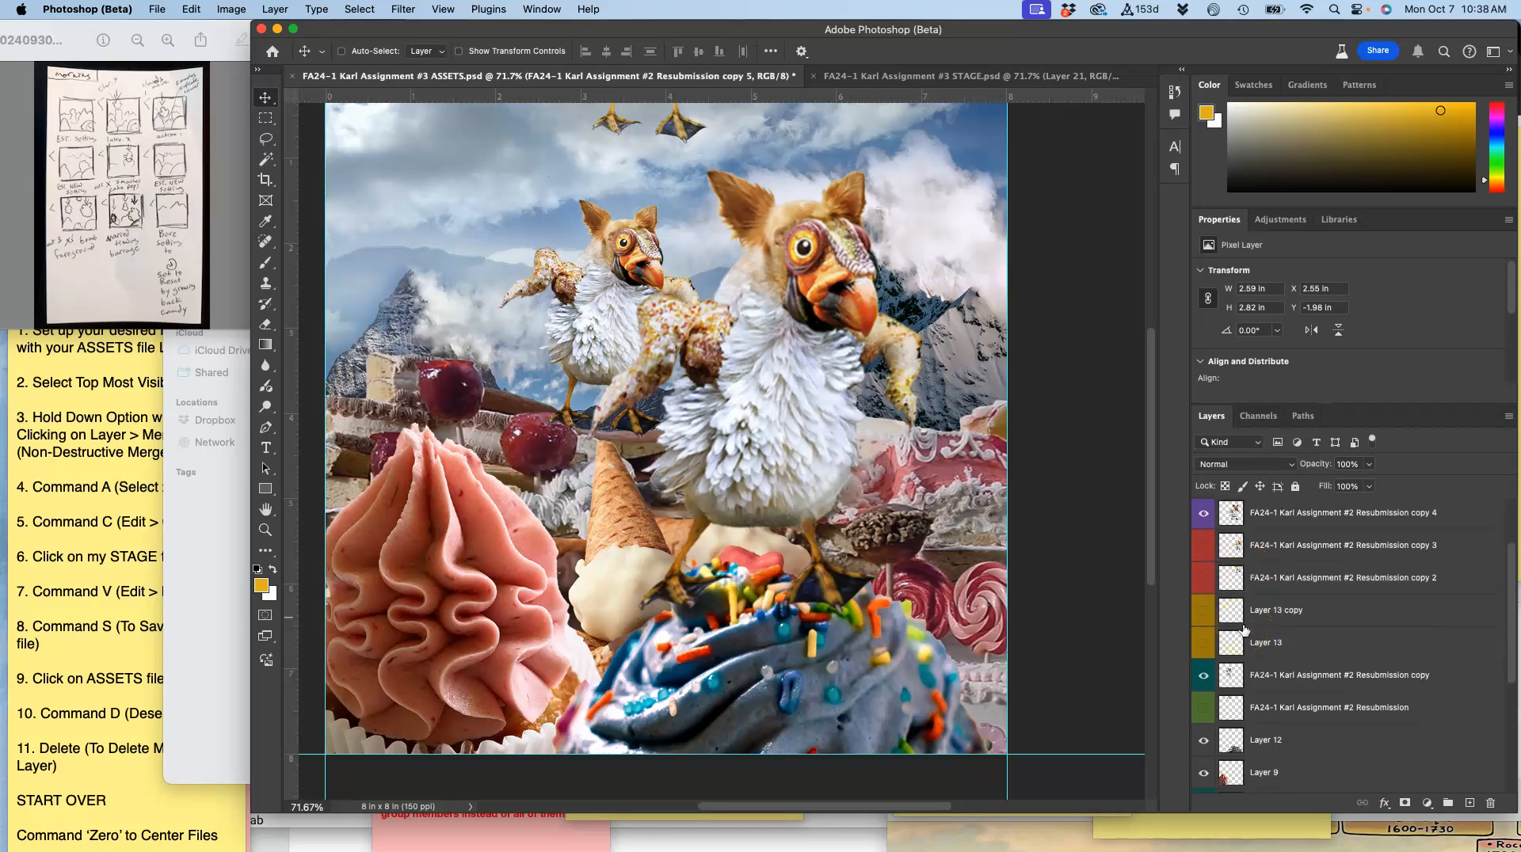
click(1240, 674)
click(1203, 676)
scroll(921, 509, up, 3)
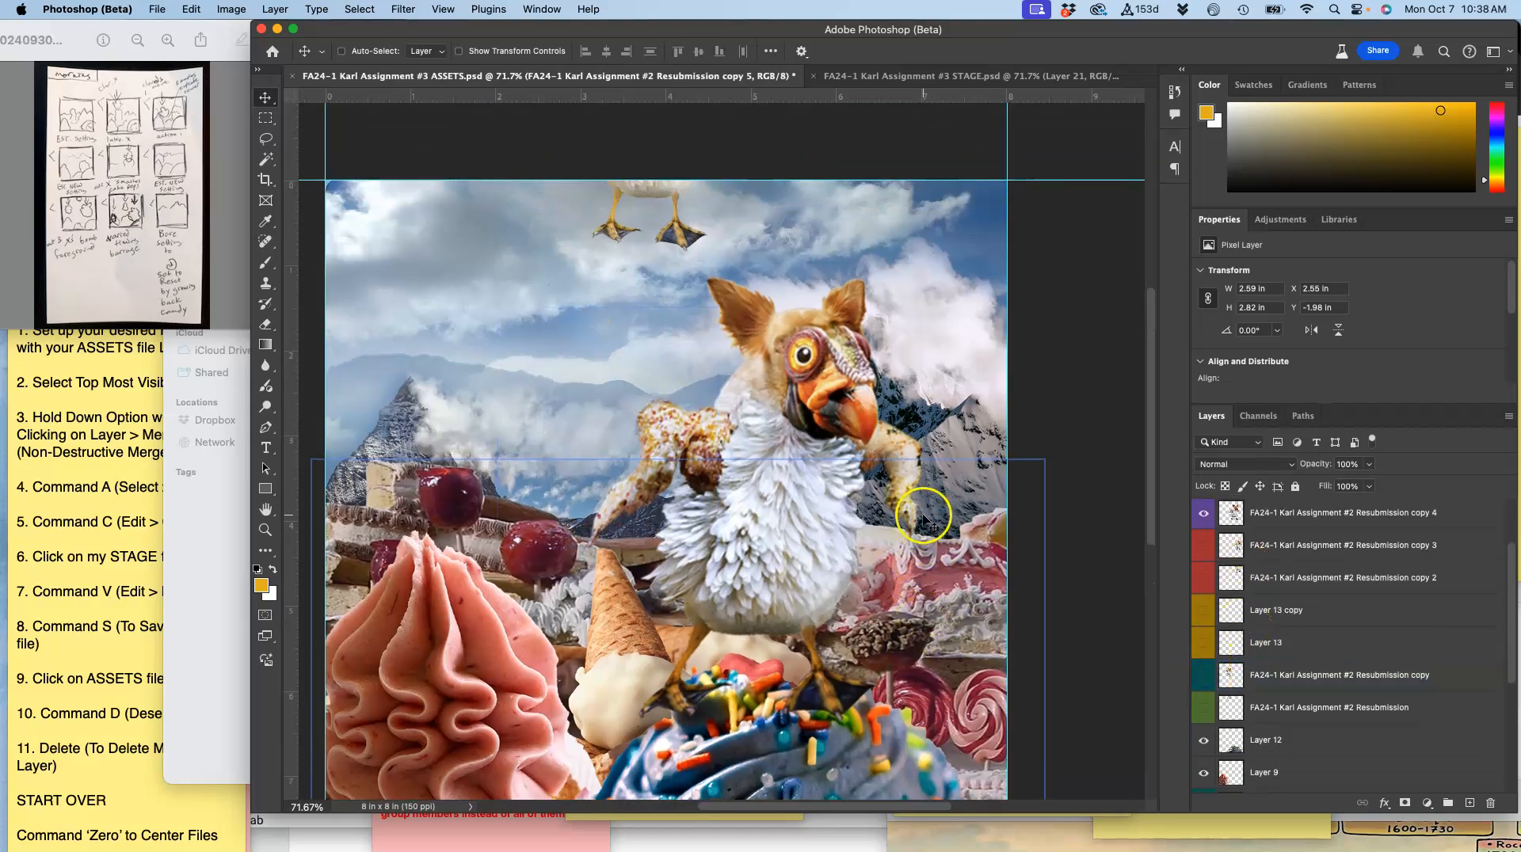
Step: Give the Resubmission copy 5 layer a violet colour label
click(1213, 525)
scroll(1263, 526, up, 2)
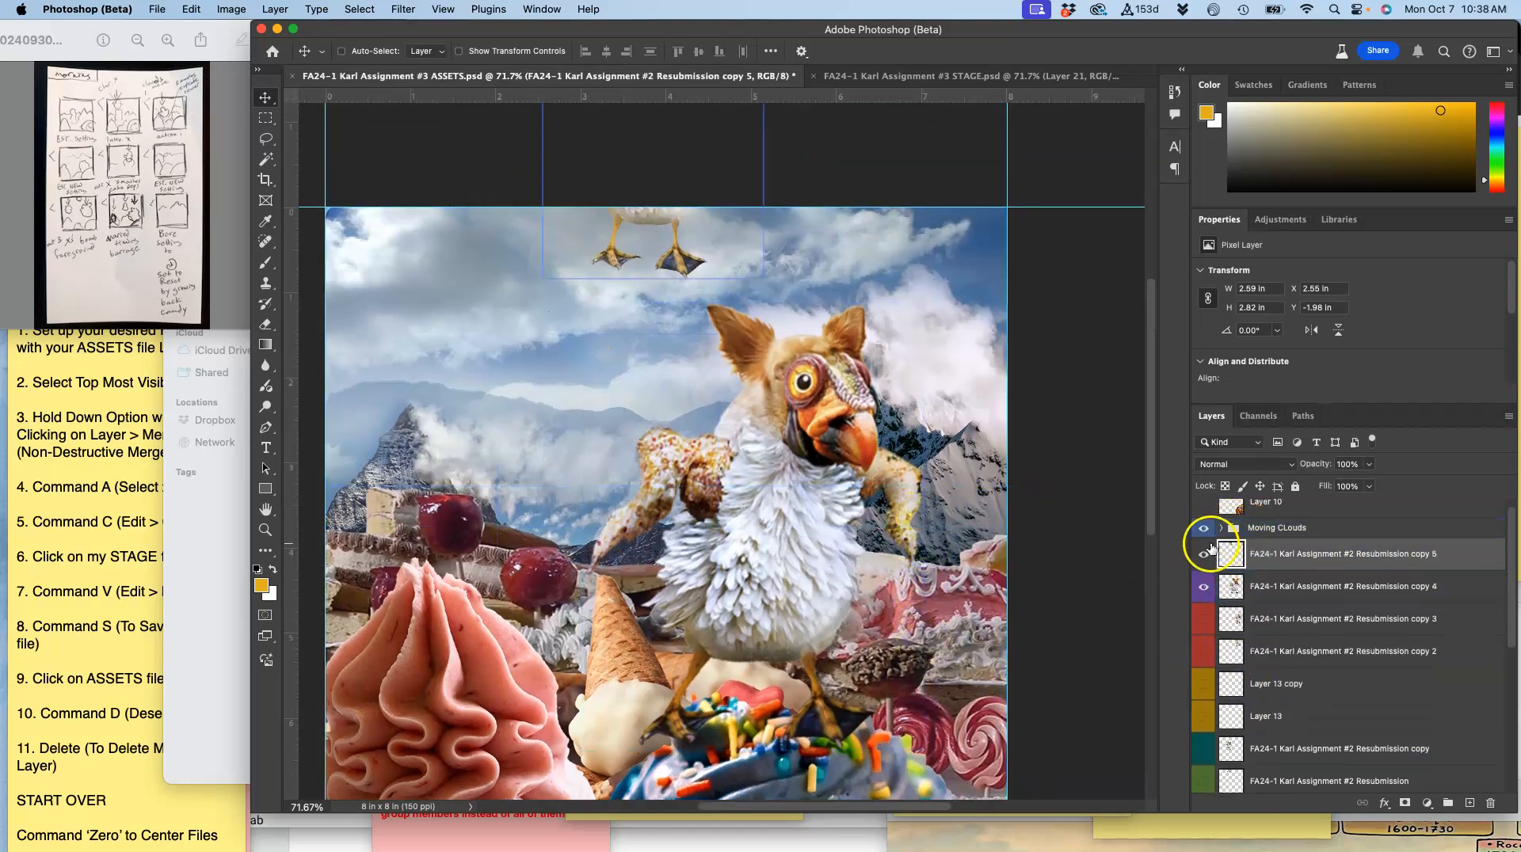
click(1222, 547)
right_click(1216, 545)
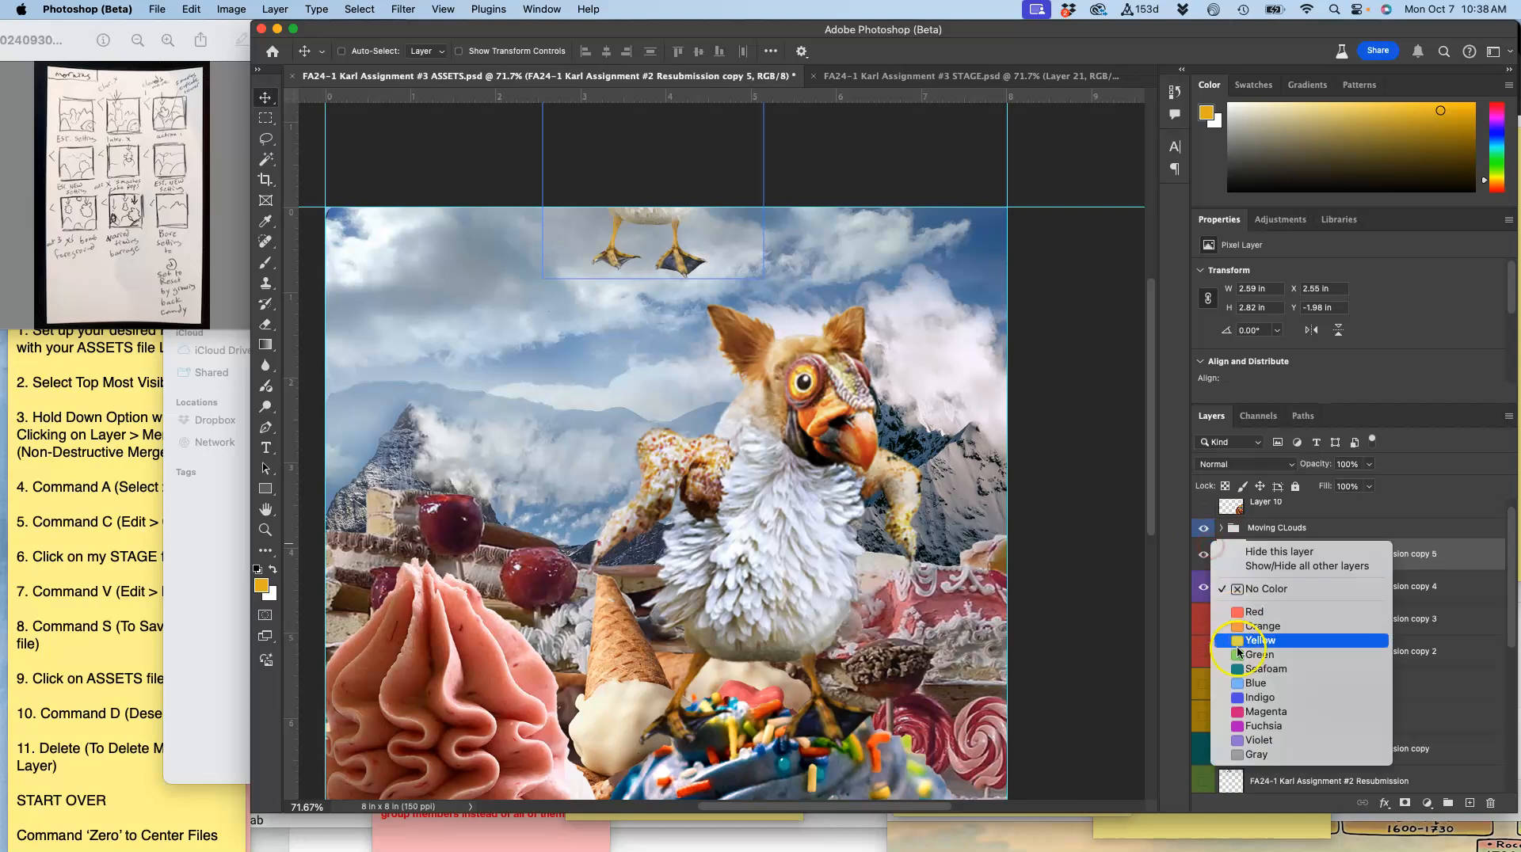
click(1258, 739)
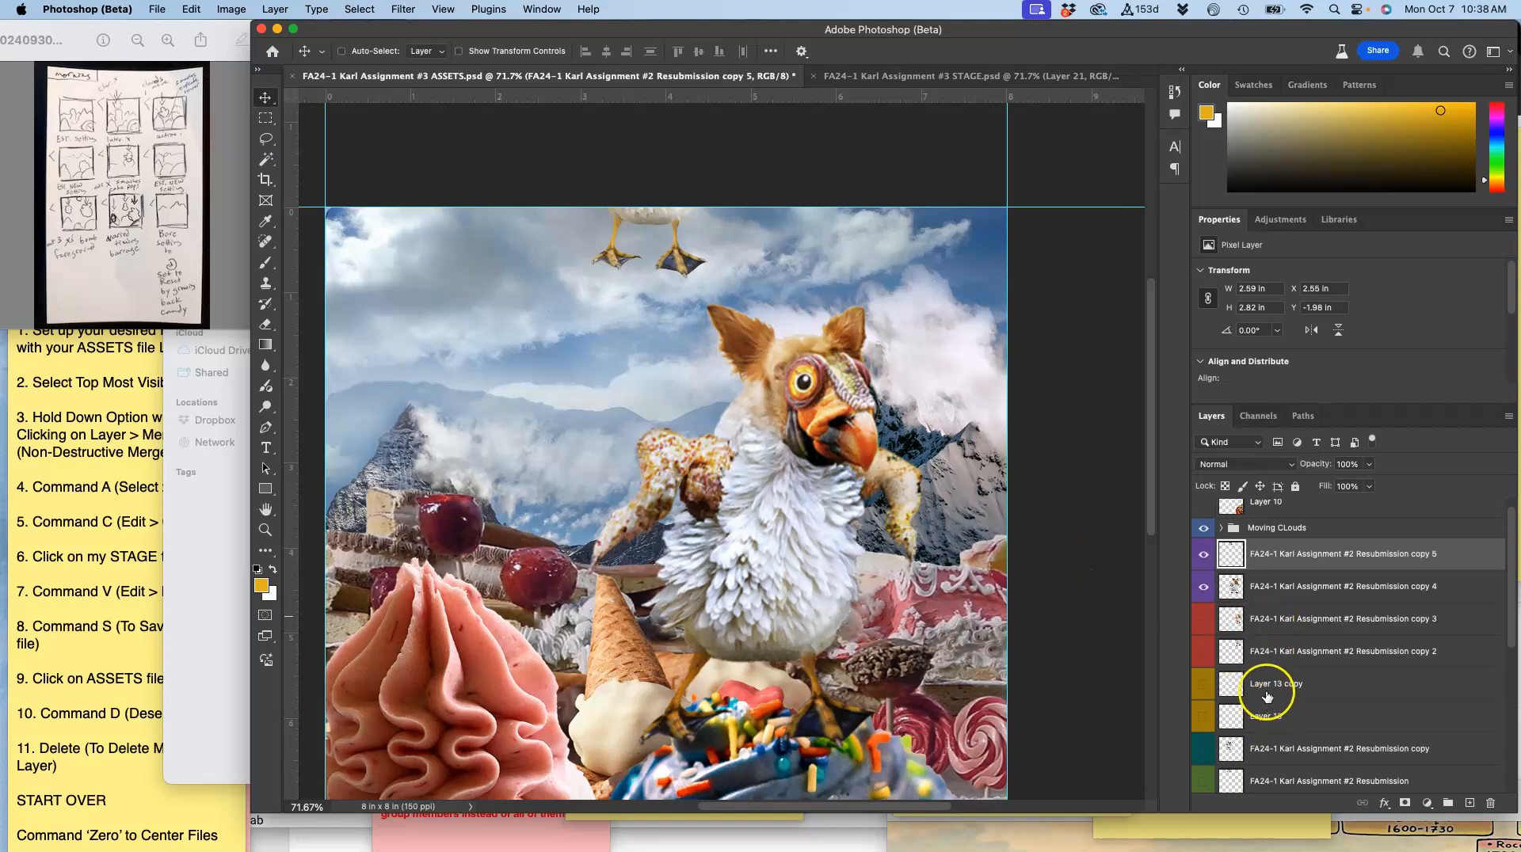
Step: Duplicate the Resubmission copy 3 layer above copy 5, show it, and move its creature into the canvas's upper-left corner
click(1261, 634)
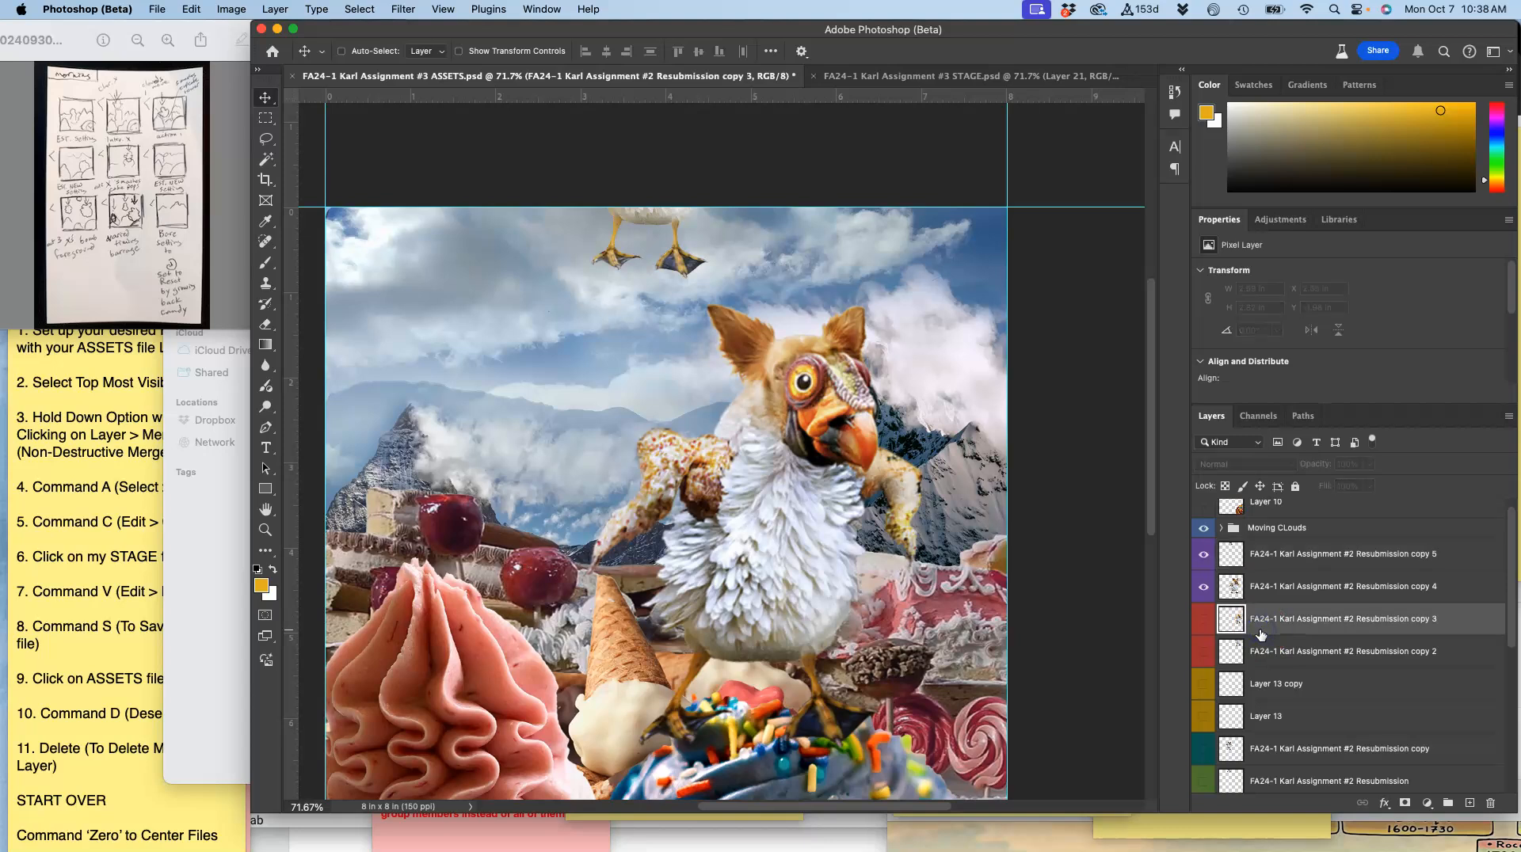
key(super+j)
drag(1260, 632, 1255, 549)
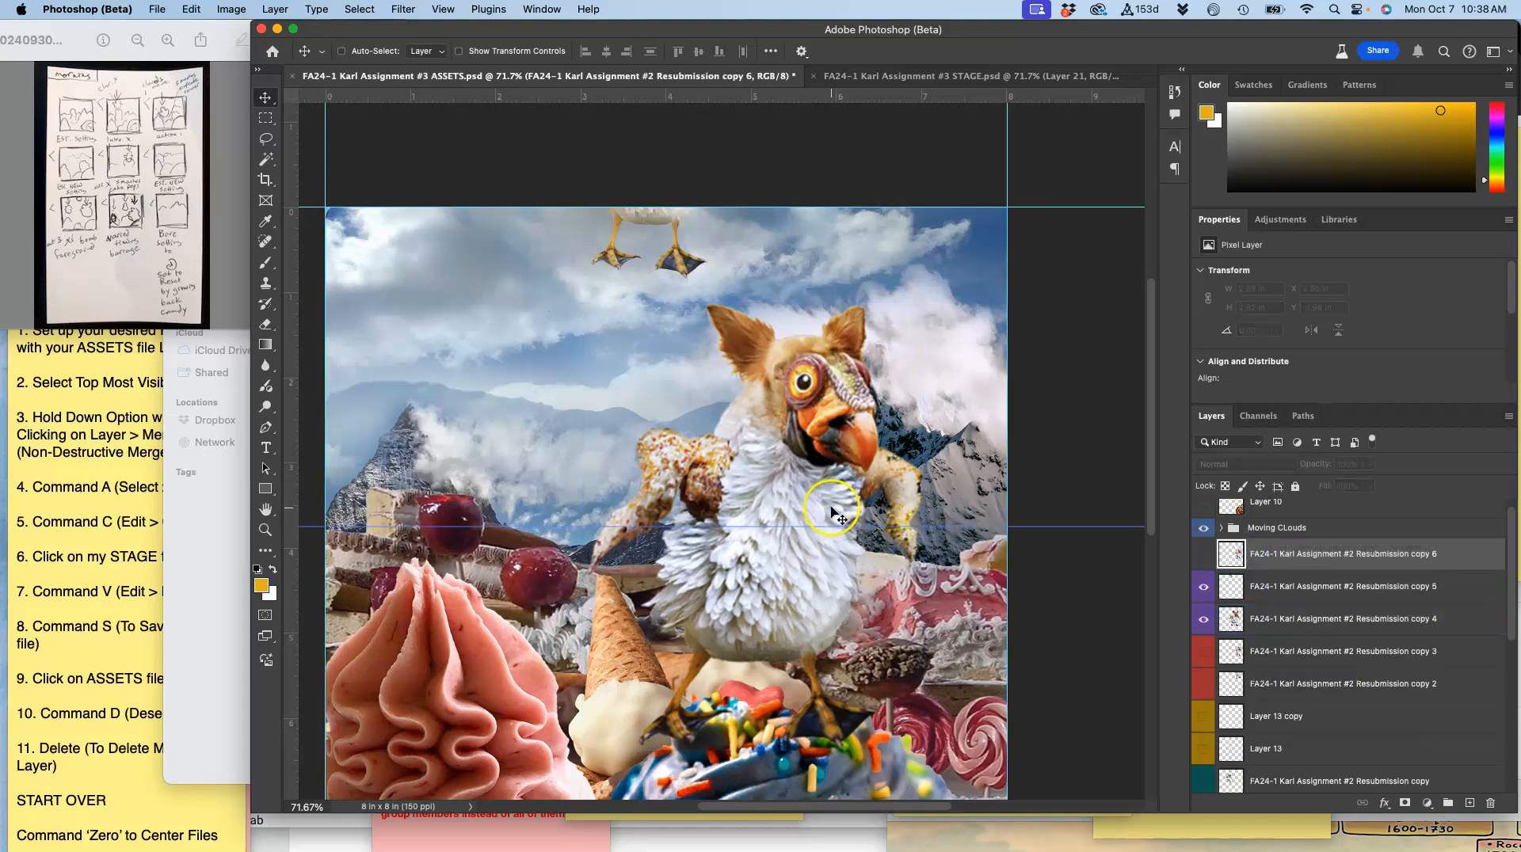
drag(831, 506, 441, 311)
click(1204, 559)
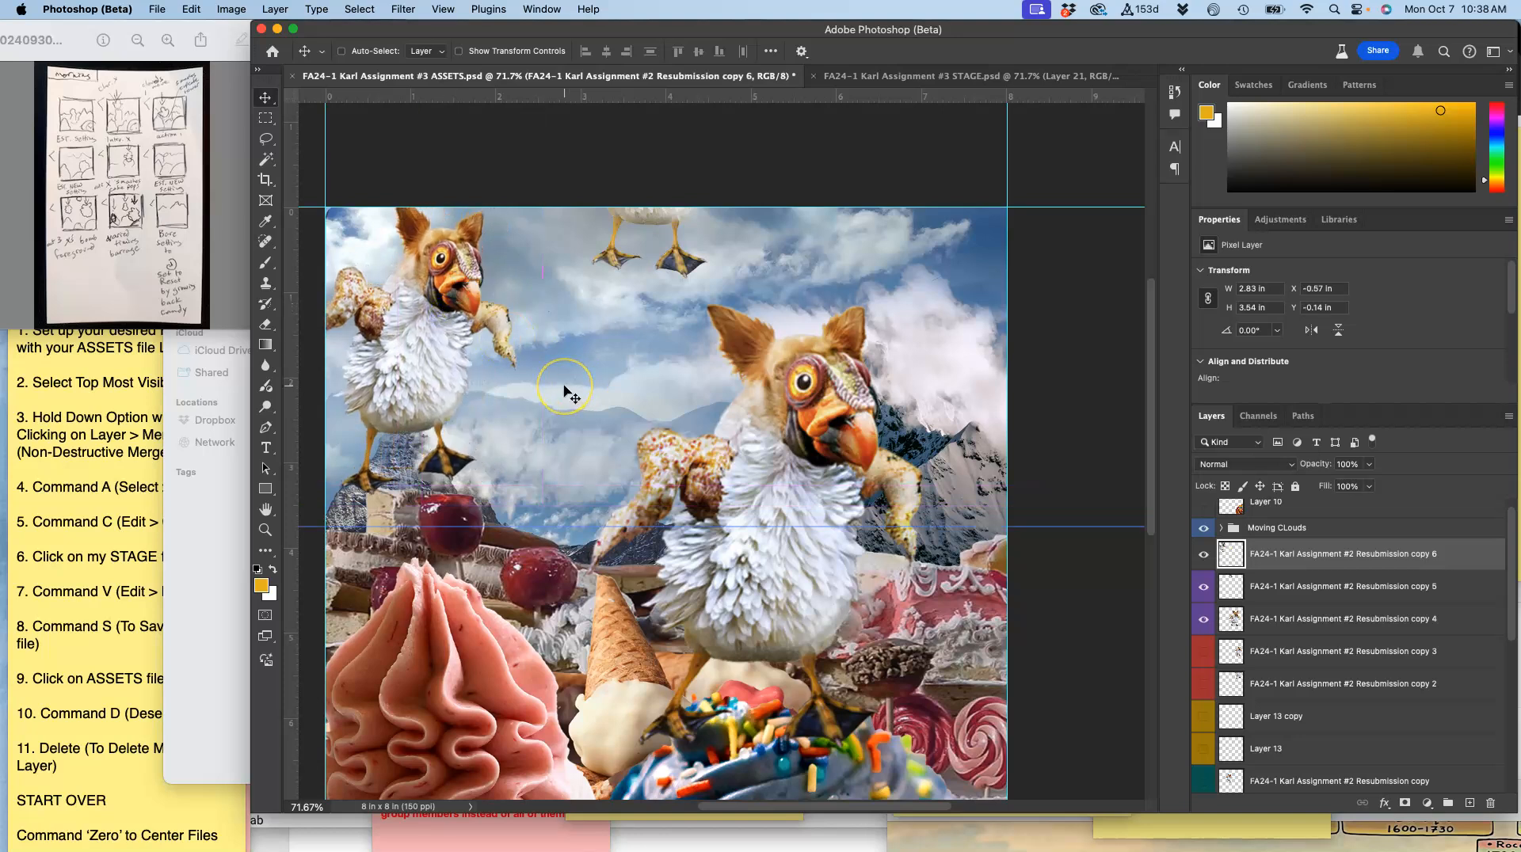
Step: Warp the creature in the canvas's upper-left corner, reshaping its body, head and feet to about 2.85 by 3.38 in
key(super+t)
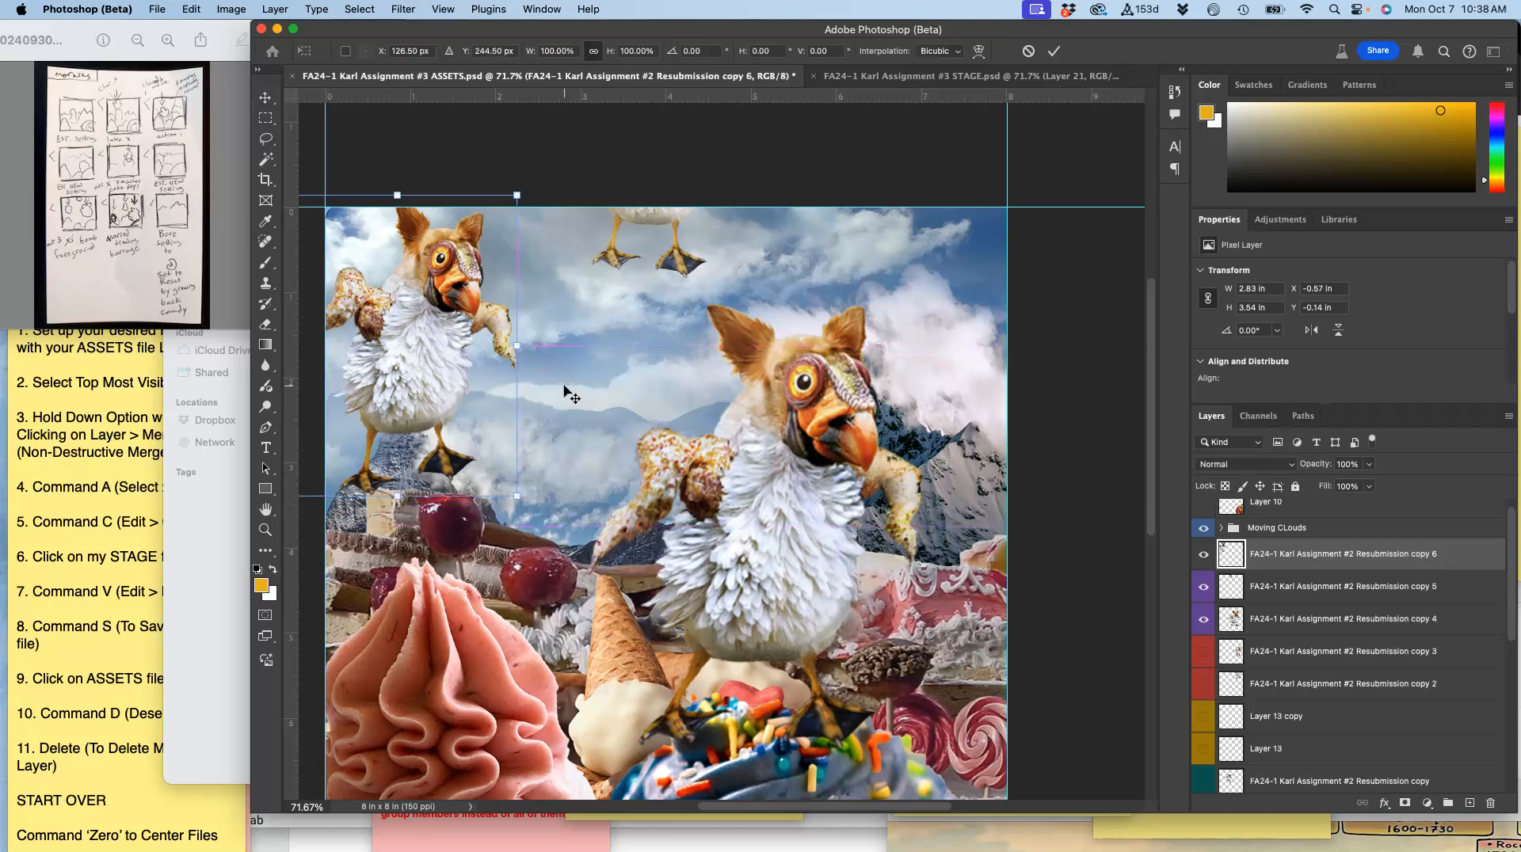
right_click(428, 324)
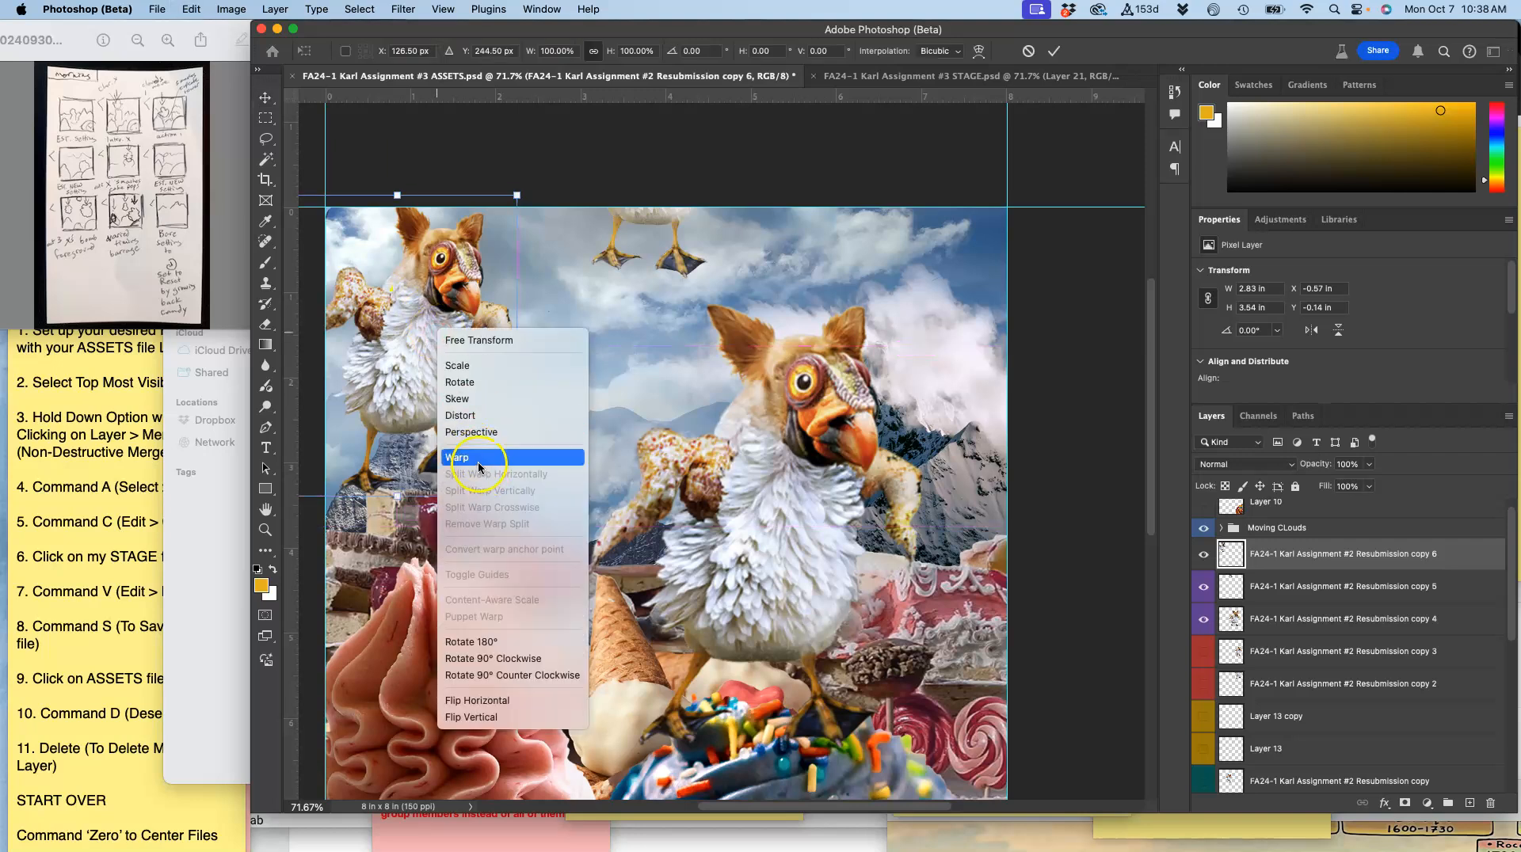
click(453, 457)
mouse_move(449, 404)
mouse_down()
mouse_move(462, 419)
mouse_move(442, 388)
mouse_up()
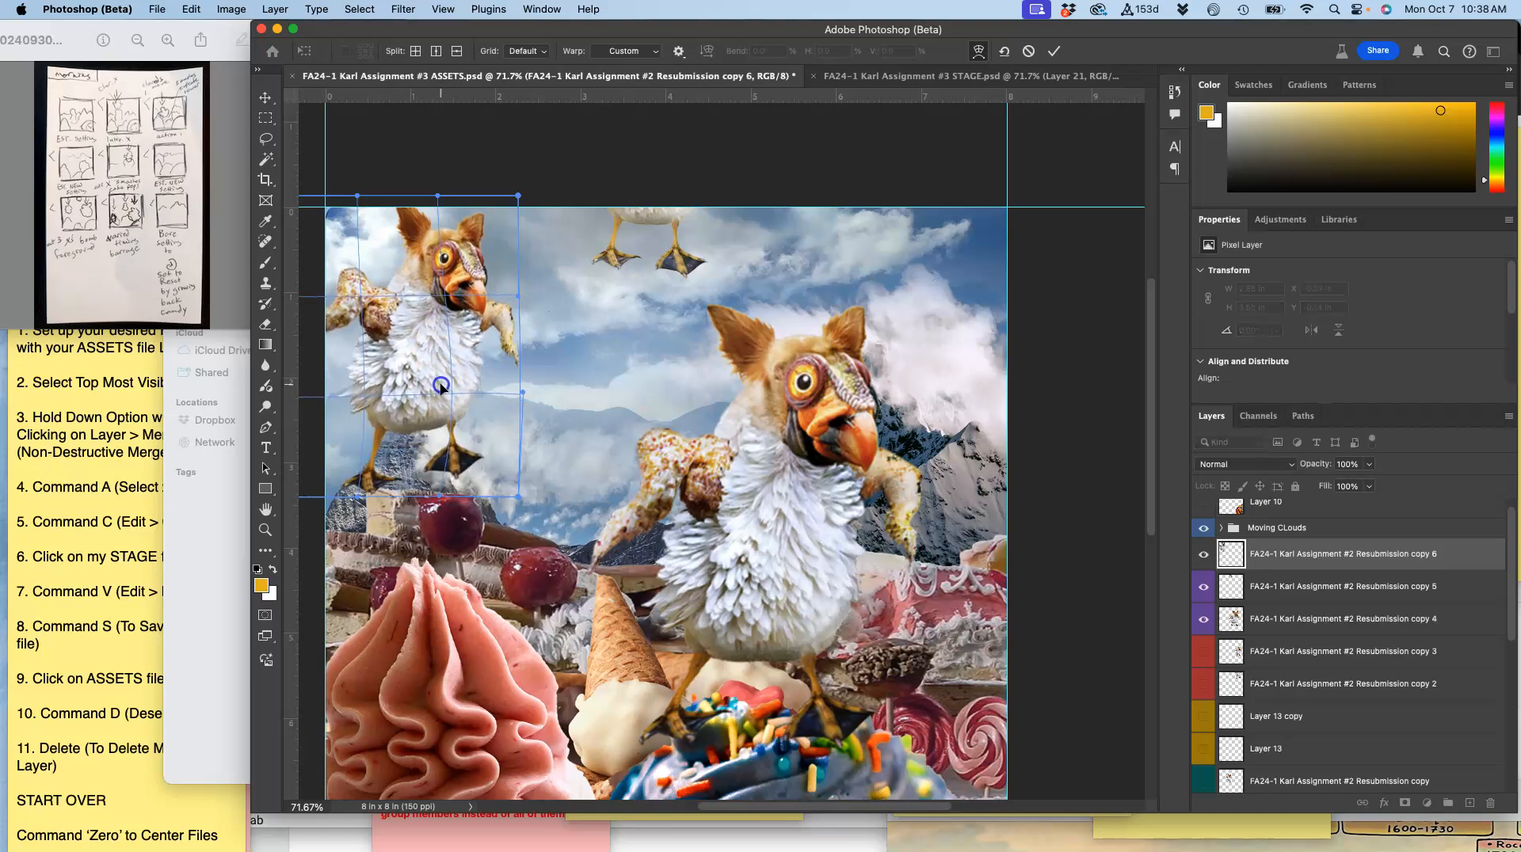
drag(423, 255, 424, 227)
drag(339, 452, 341, 438)
drag(418, 276, 424, 269)
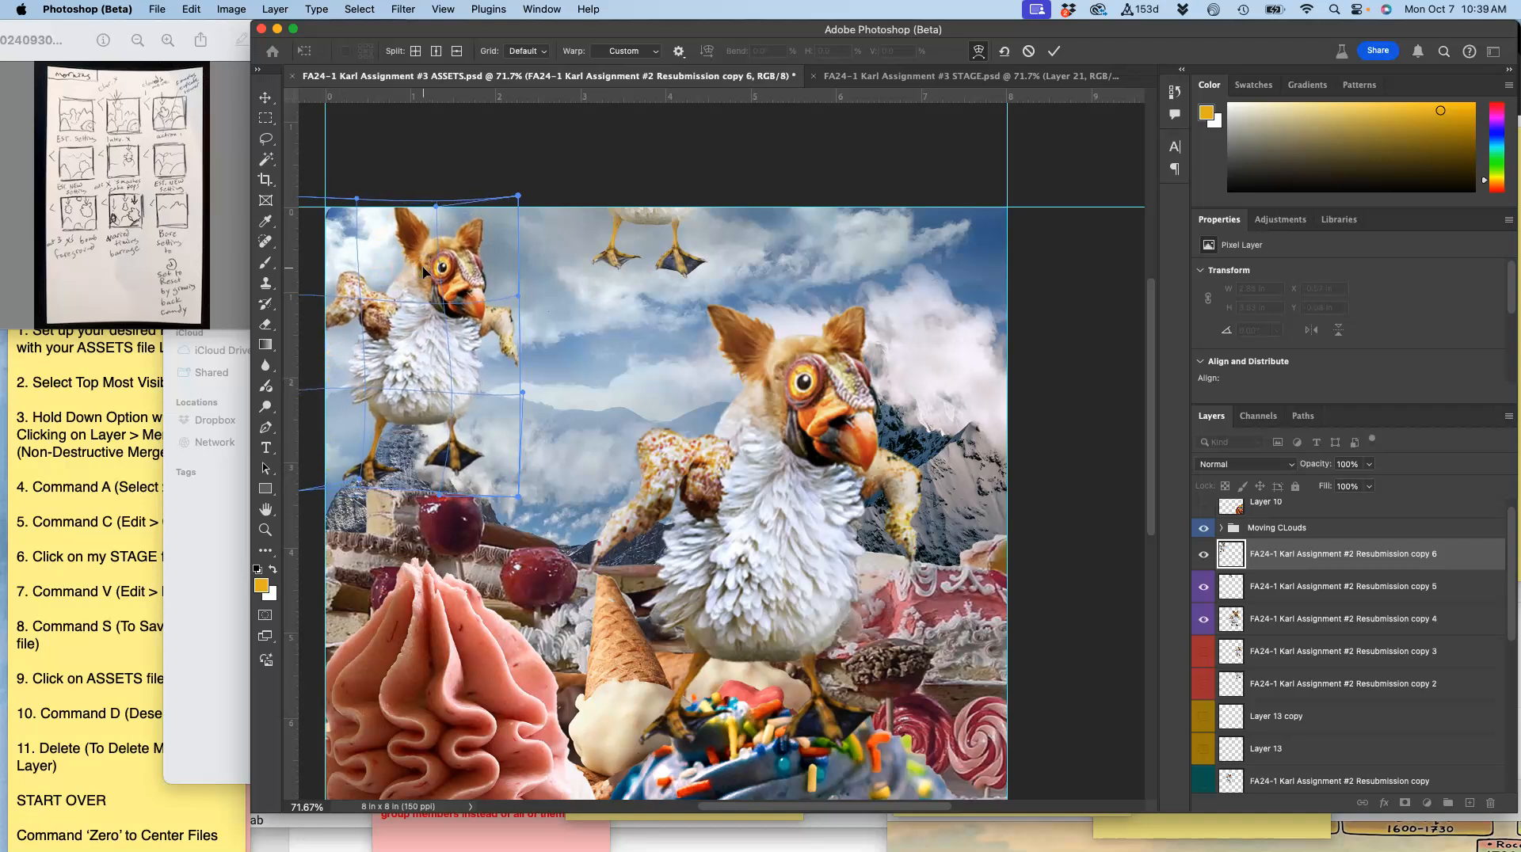
key(Return)
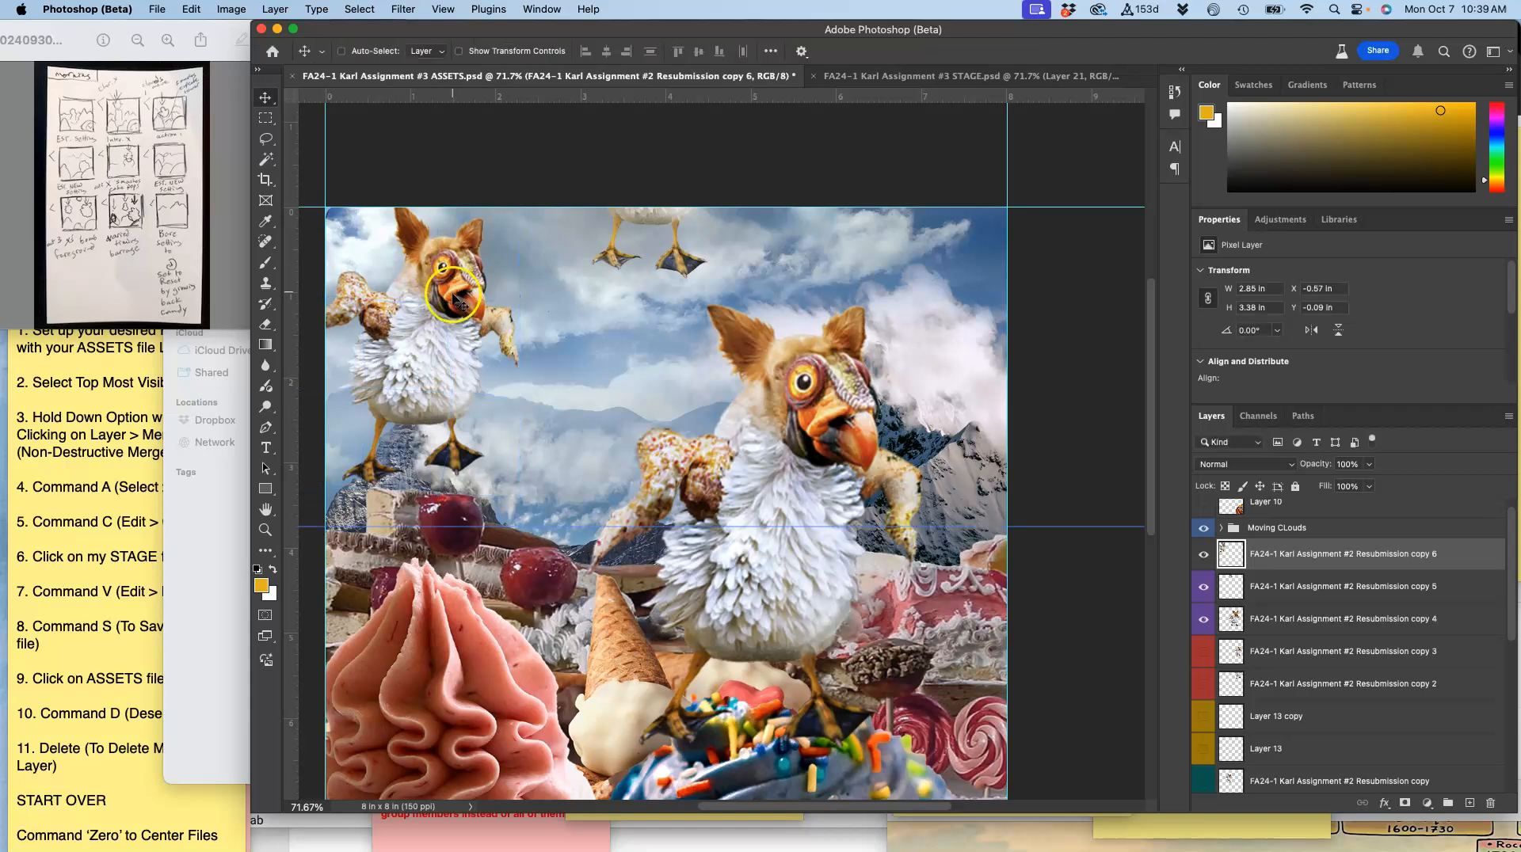
Step: Enlarge the warped upper-left creature proportionally to about 118%, making it about 3.37 by 3.99 in
key(super+t)
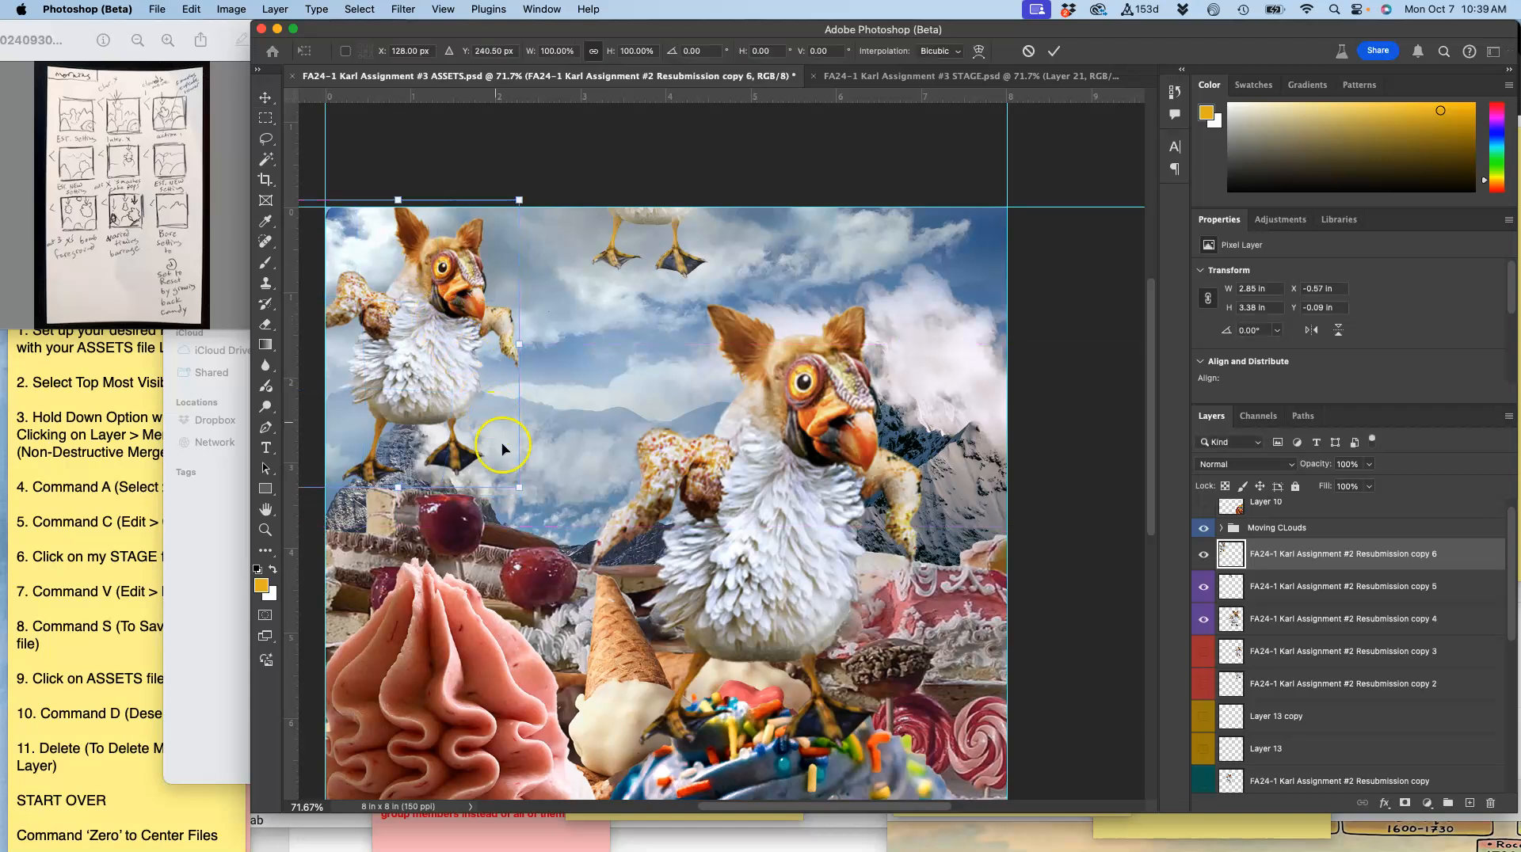
drag(517, 486, 534, 515)
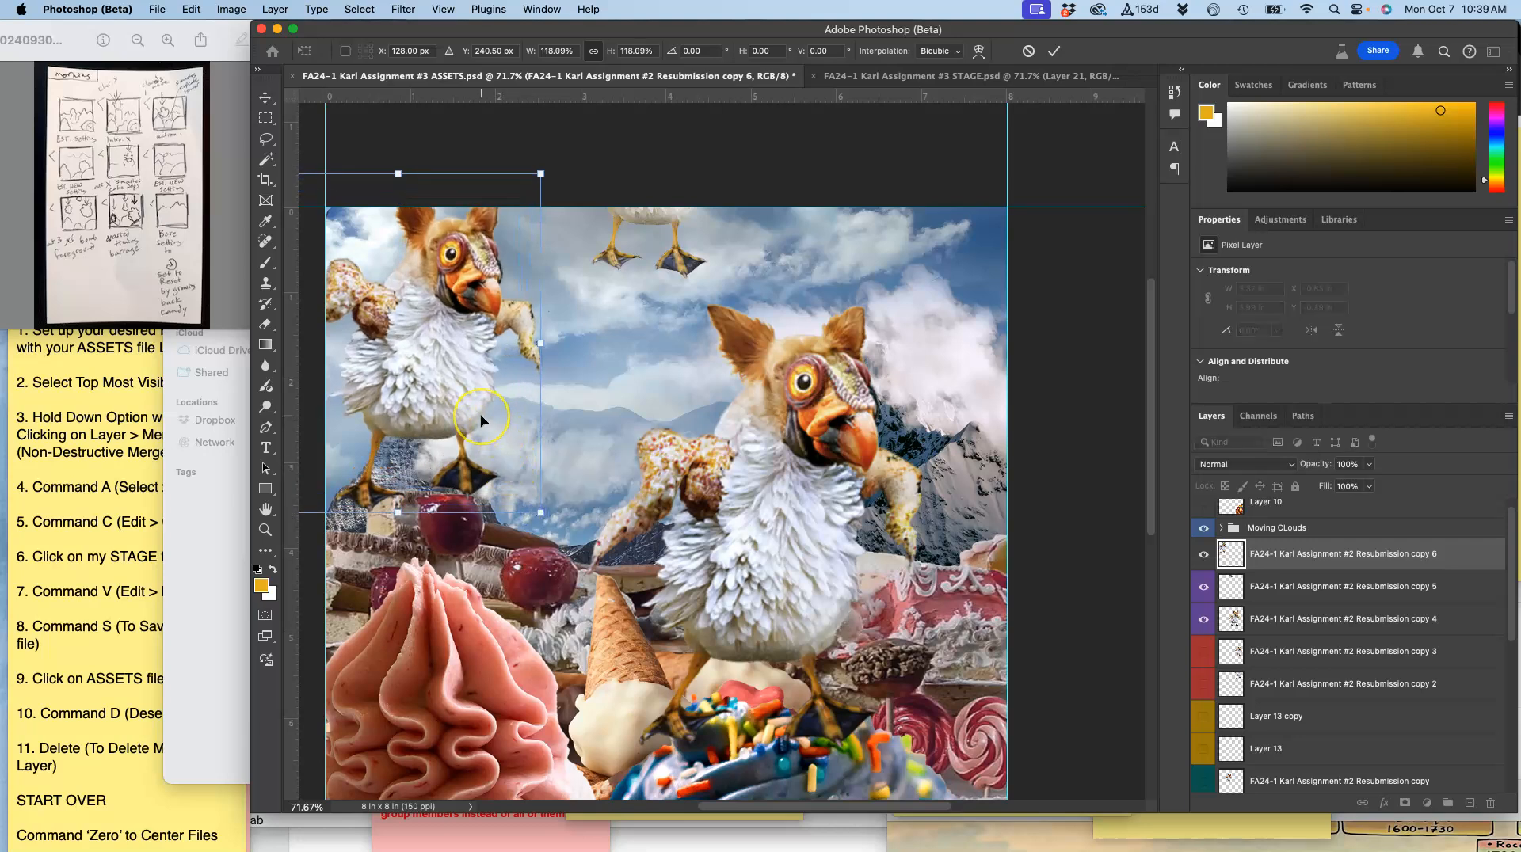
key(Return)
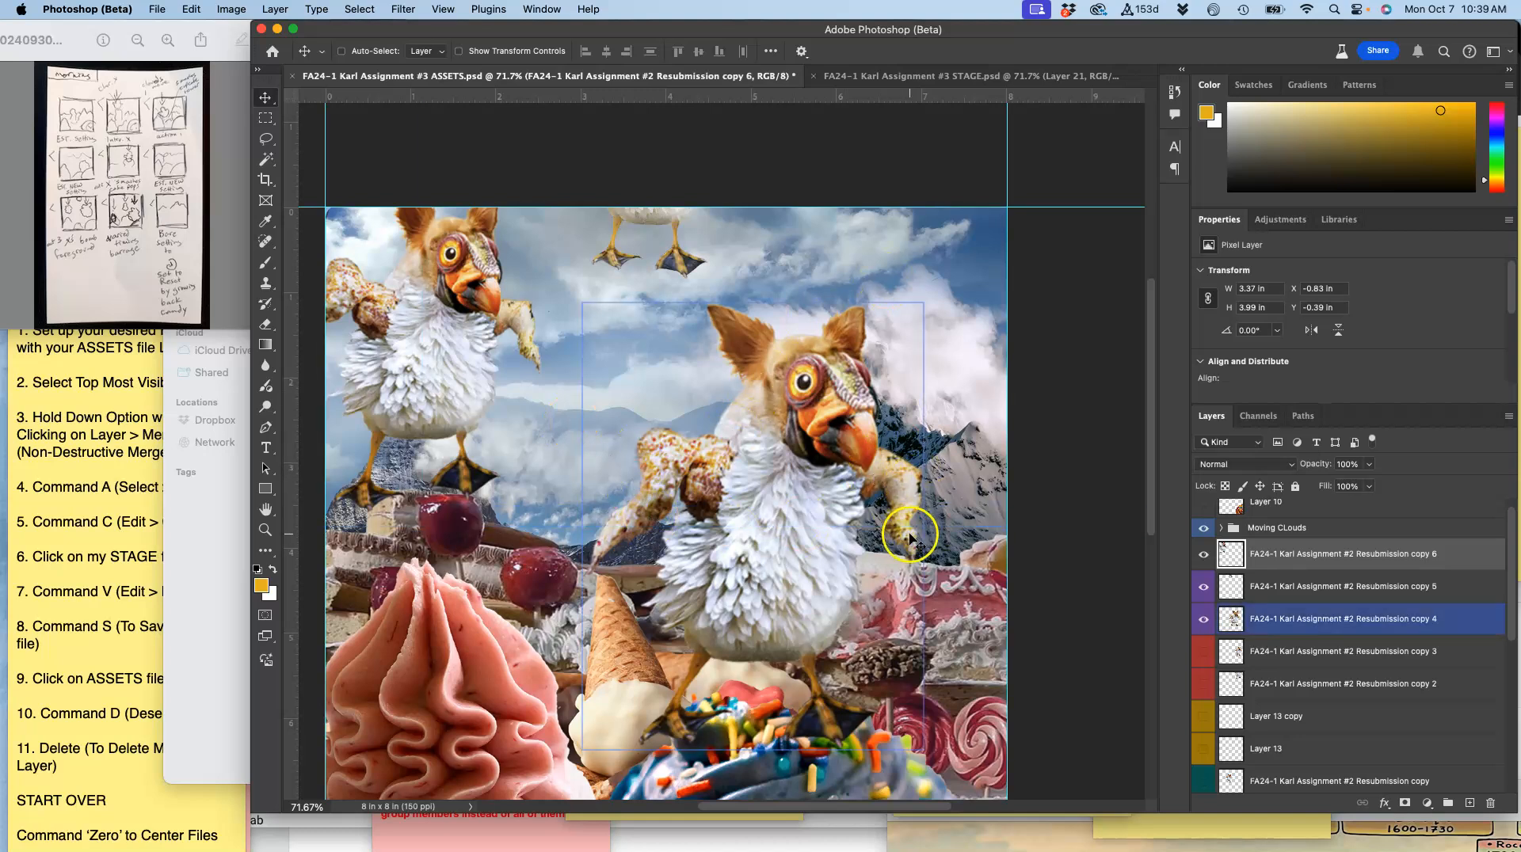
Step: Show and duplicate Layer 13 copy, then enlarge the duplicate's yellow strokes to about 5.11 by 1.53 in and flip them horizontally
click(1205, 718)
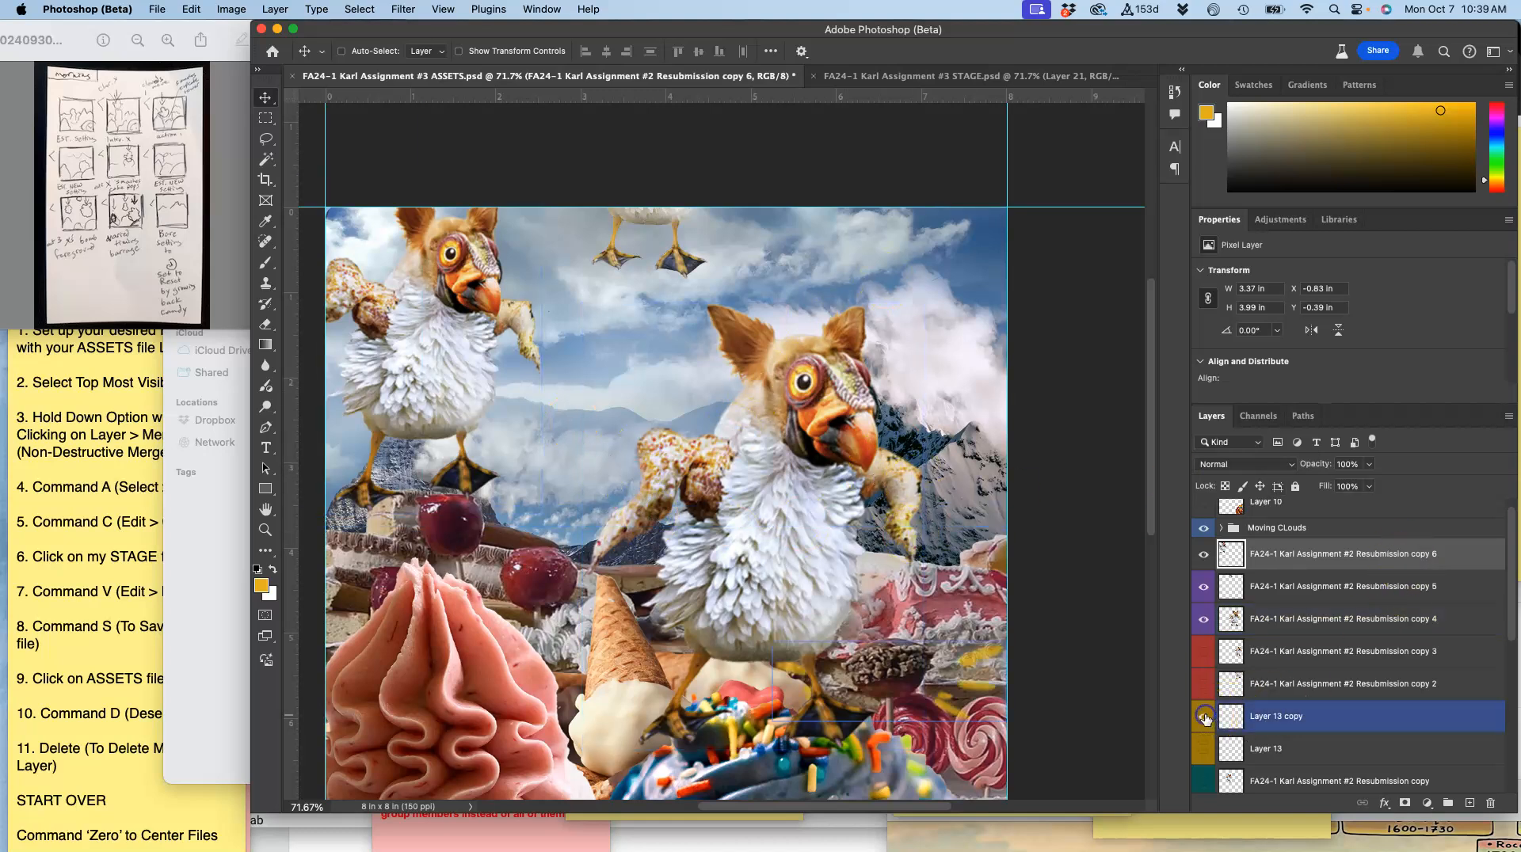
key(super+j)
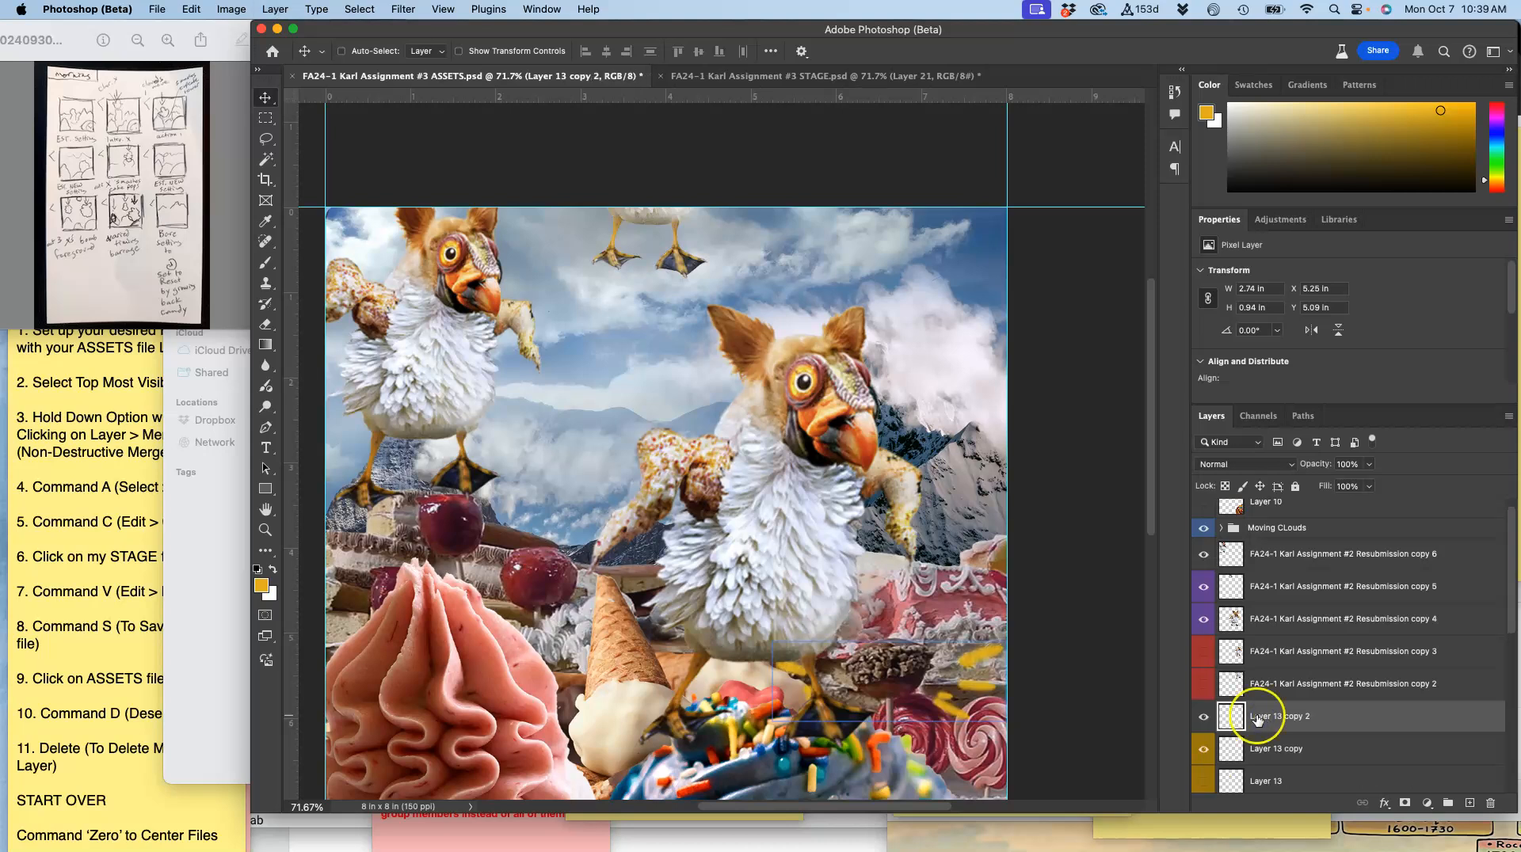
mouse_move(972, 659)
mouse_down()
mouse_move(755, 716)
mouse_move(963, 646)
mouse_move(1002, 612)
mouse_move(981, 641)
mouse_up()
key(super+t)
right_click(929, 681)
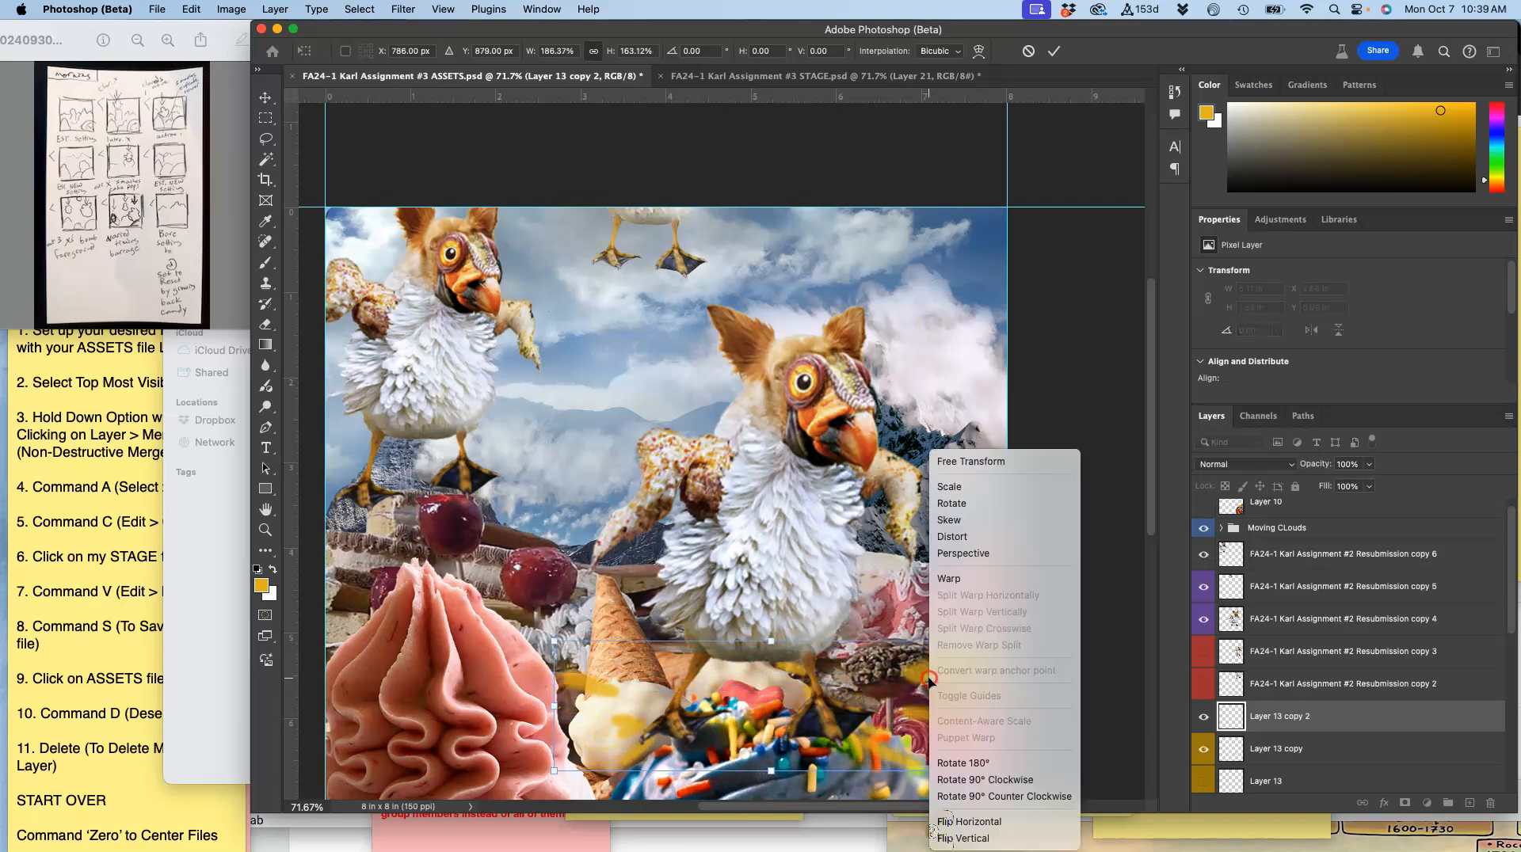
click(976, 822)
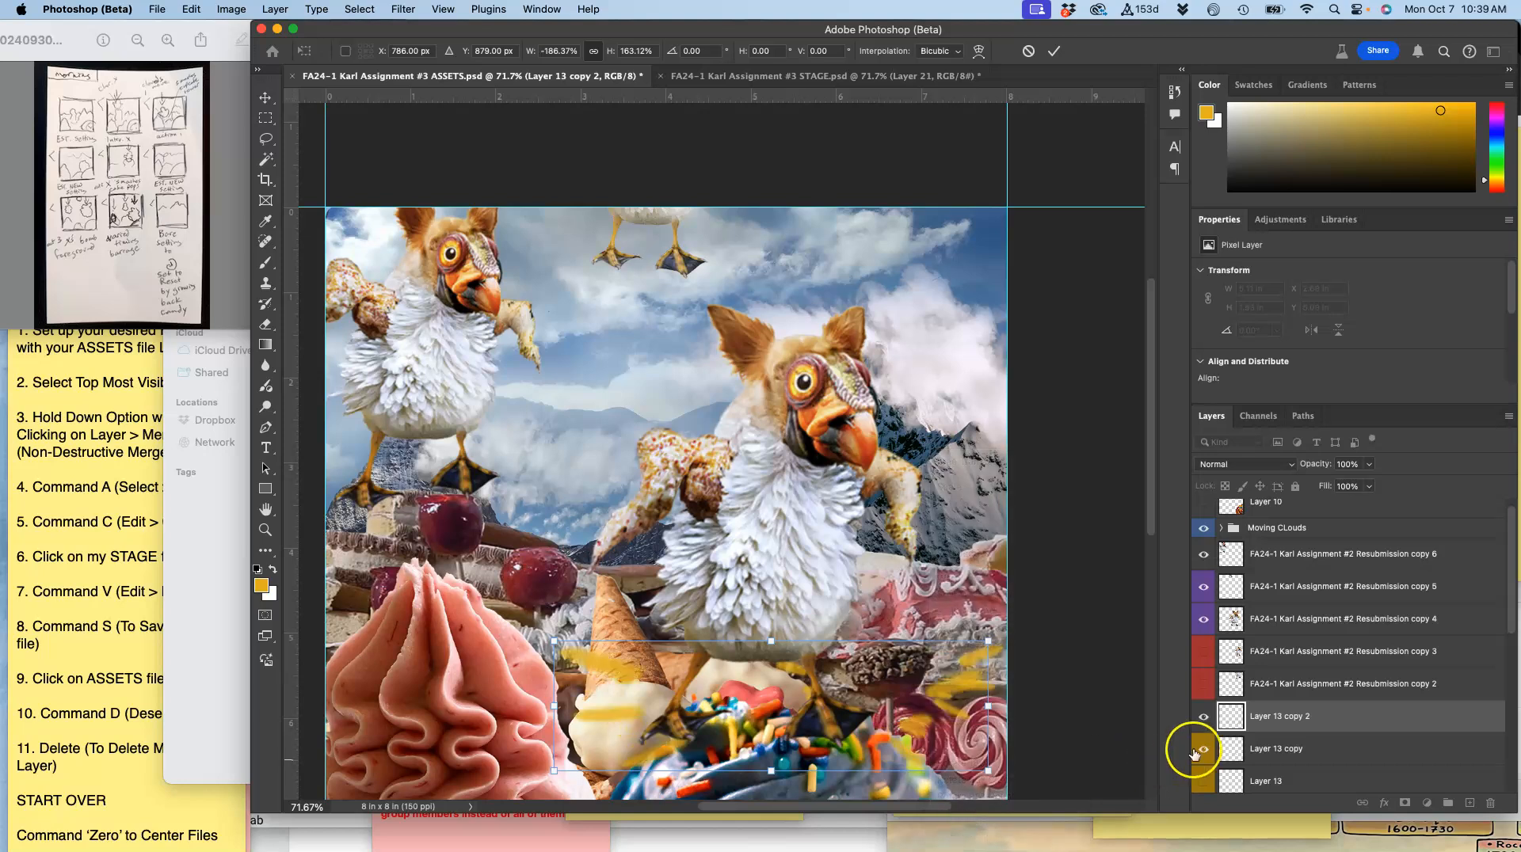
Step: Hide Layer 13 copy, lower the flipped yellow strokes to about Y 5.23 in, and give their layer a yellow colour label
click(1204, 750)
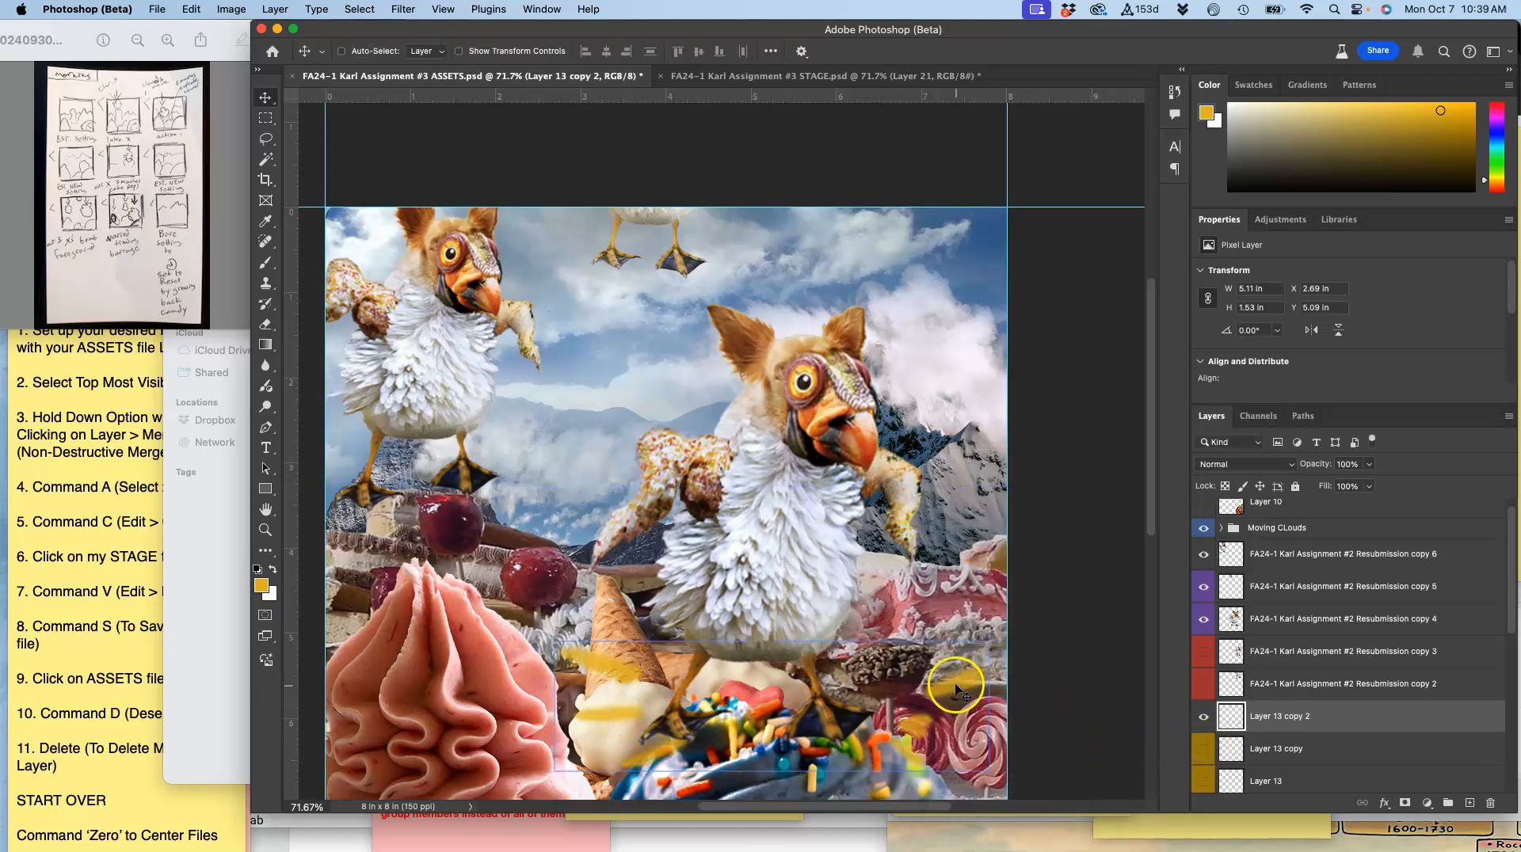
drag(956, 684, 953, 695)
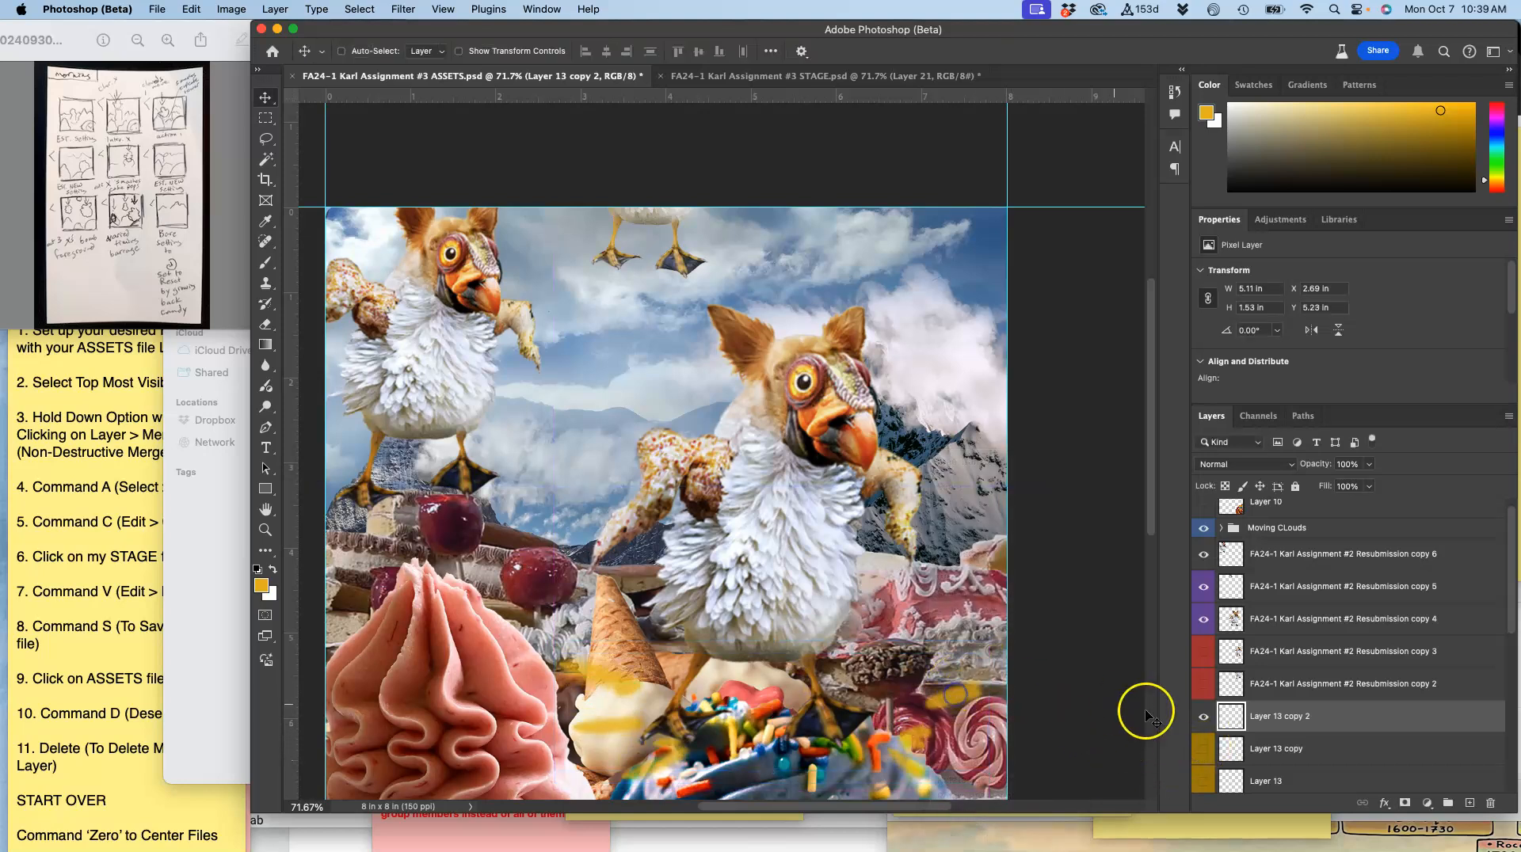
right_click(1209, 716)
click(1236, 719)
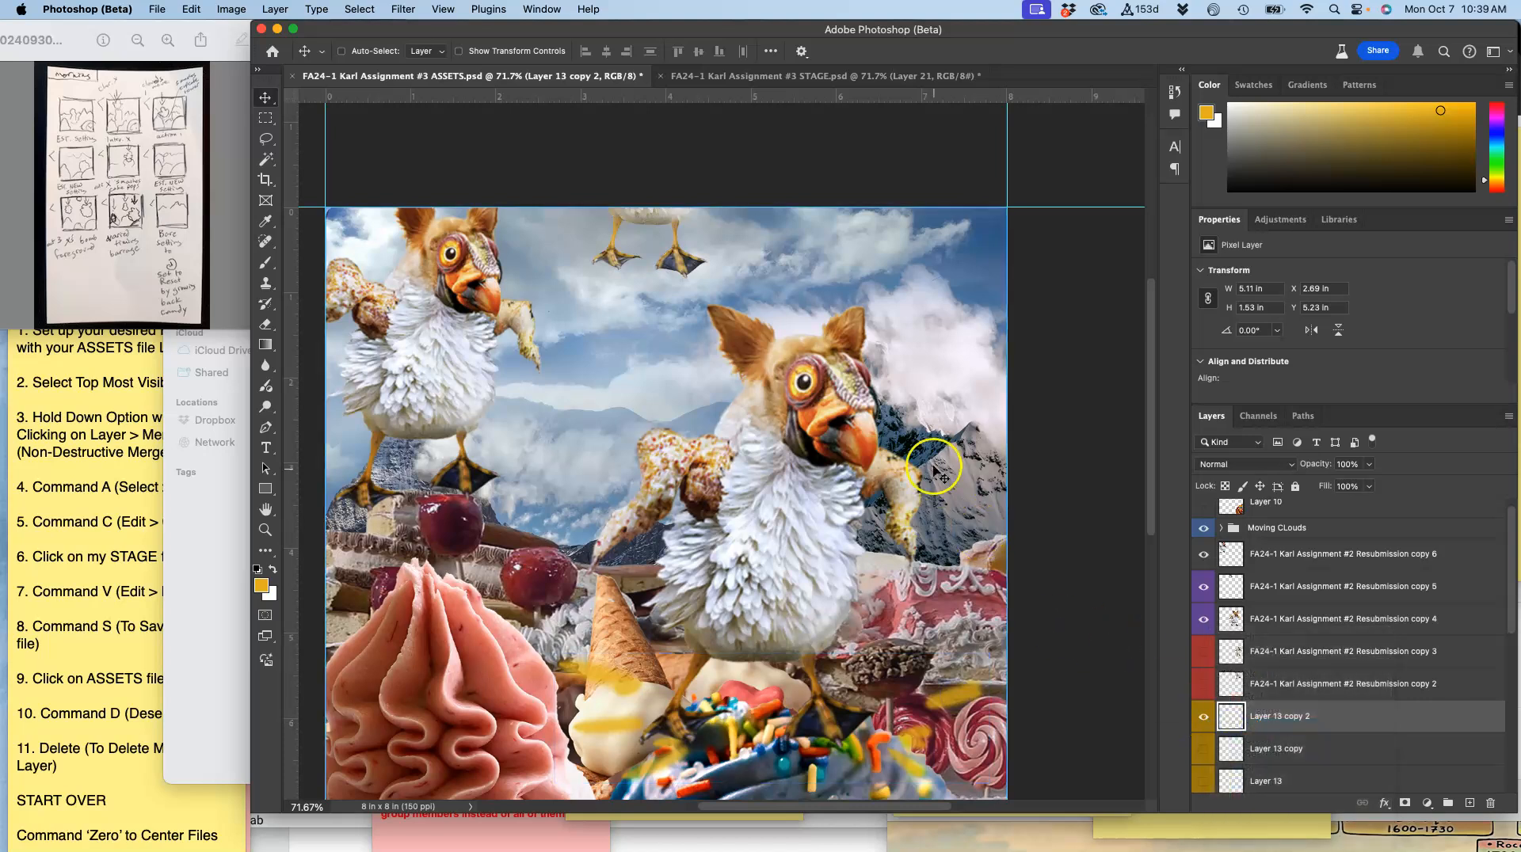
Step: Shift the Moving CLouds group left and slightly down, and set its opacity to 85%
scroll(817, 408, down, 1)
scroll(818, 407, down, 3)
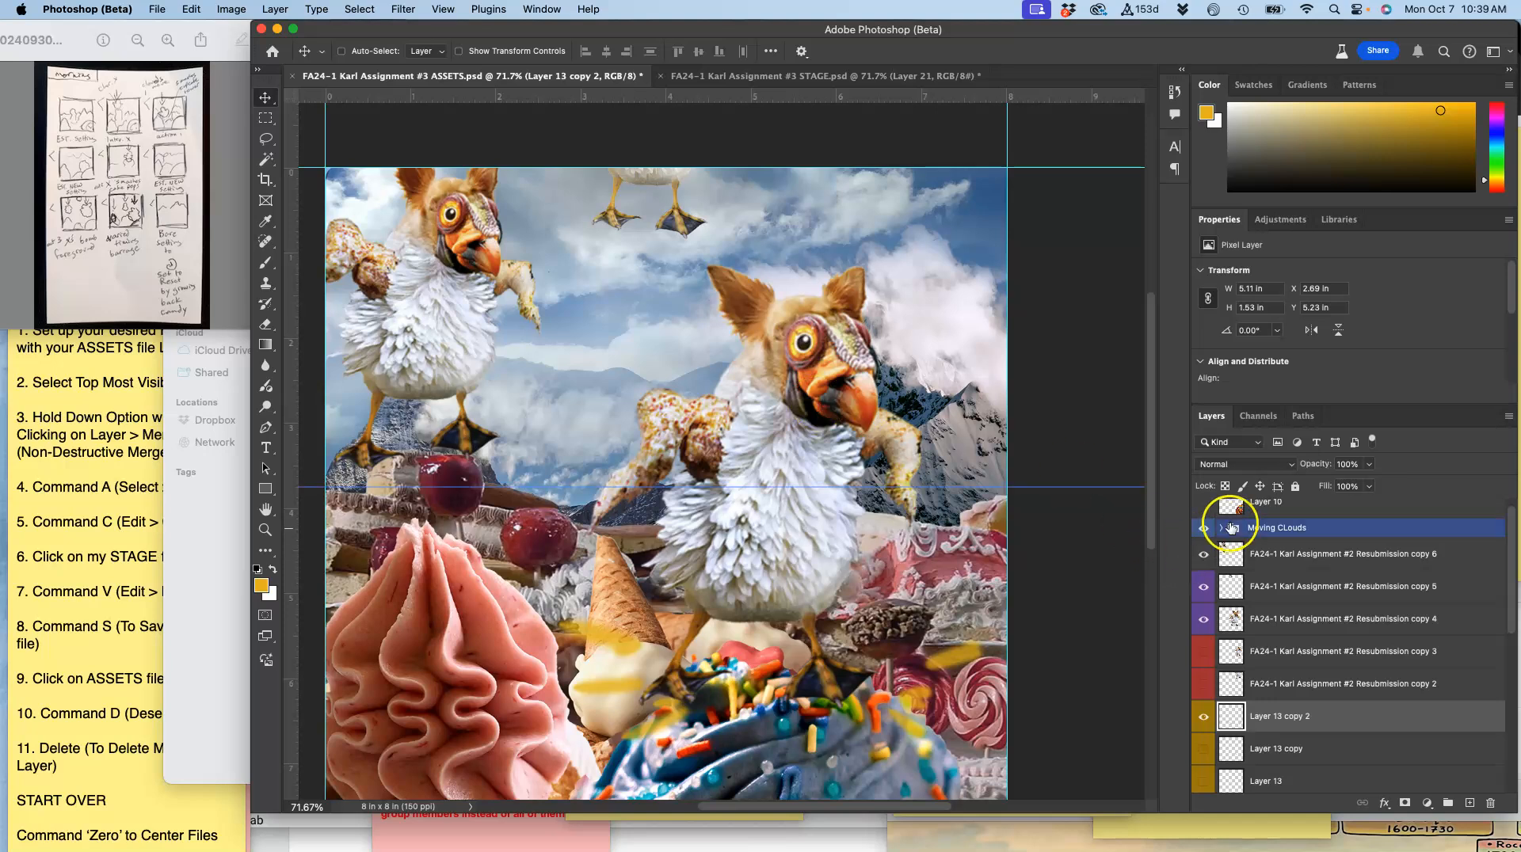
click(1265, 528)
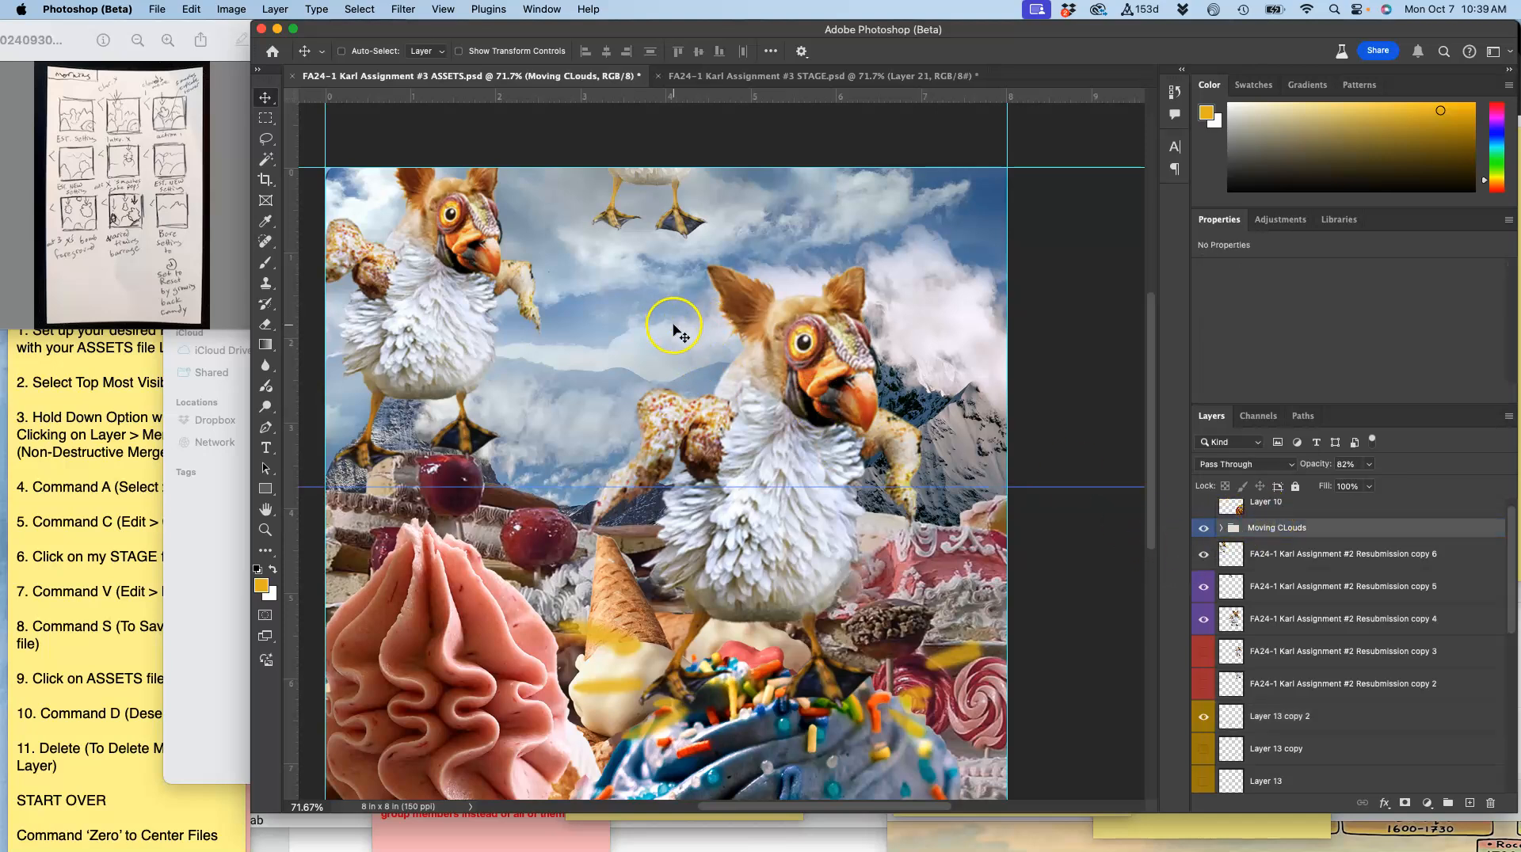
drag(674, 326, 597, 351)
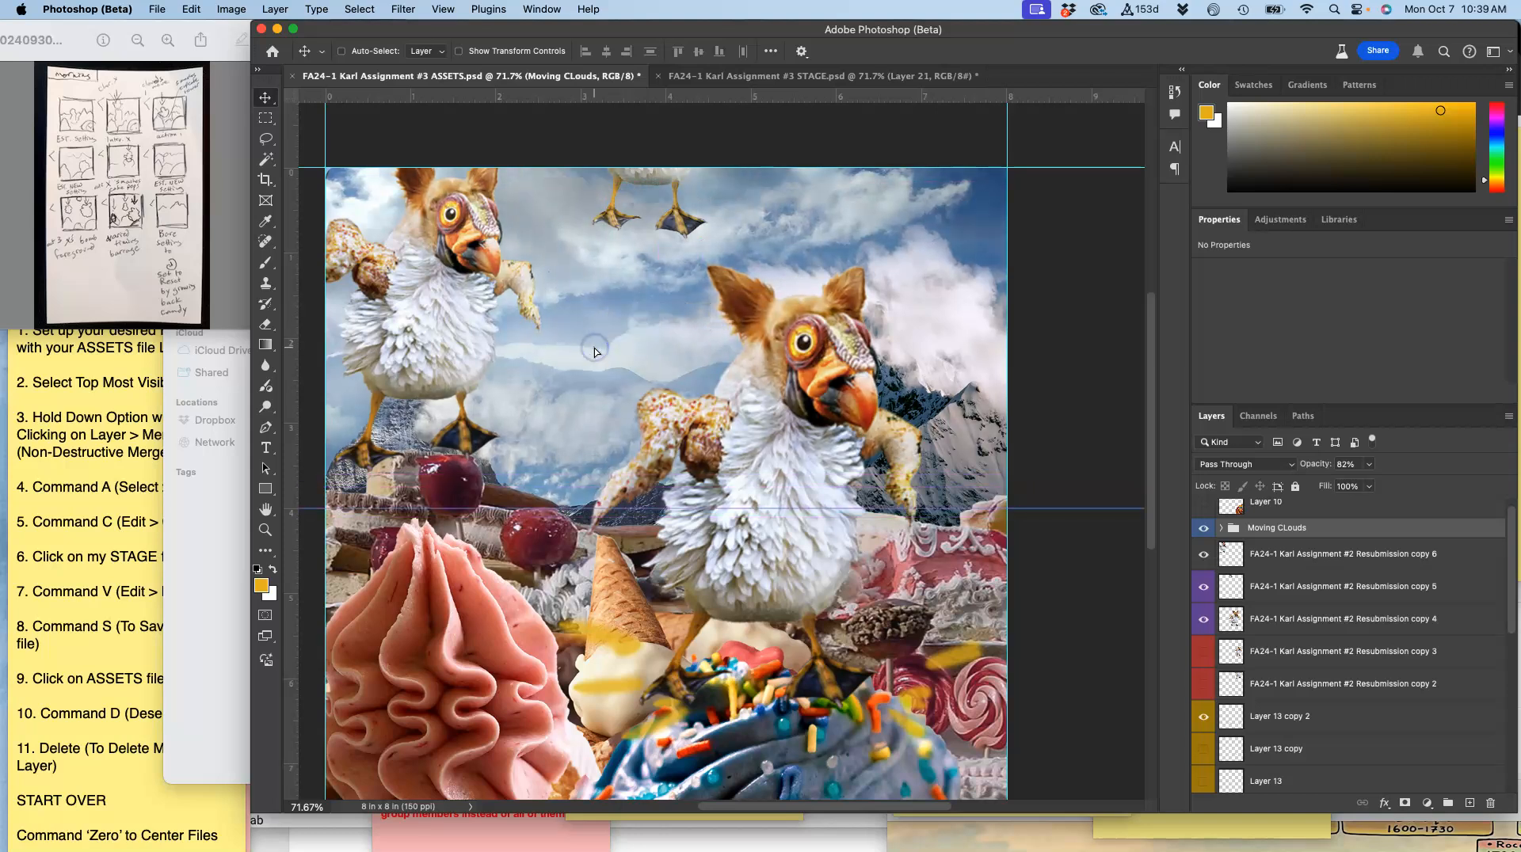
click(1370, 467)
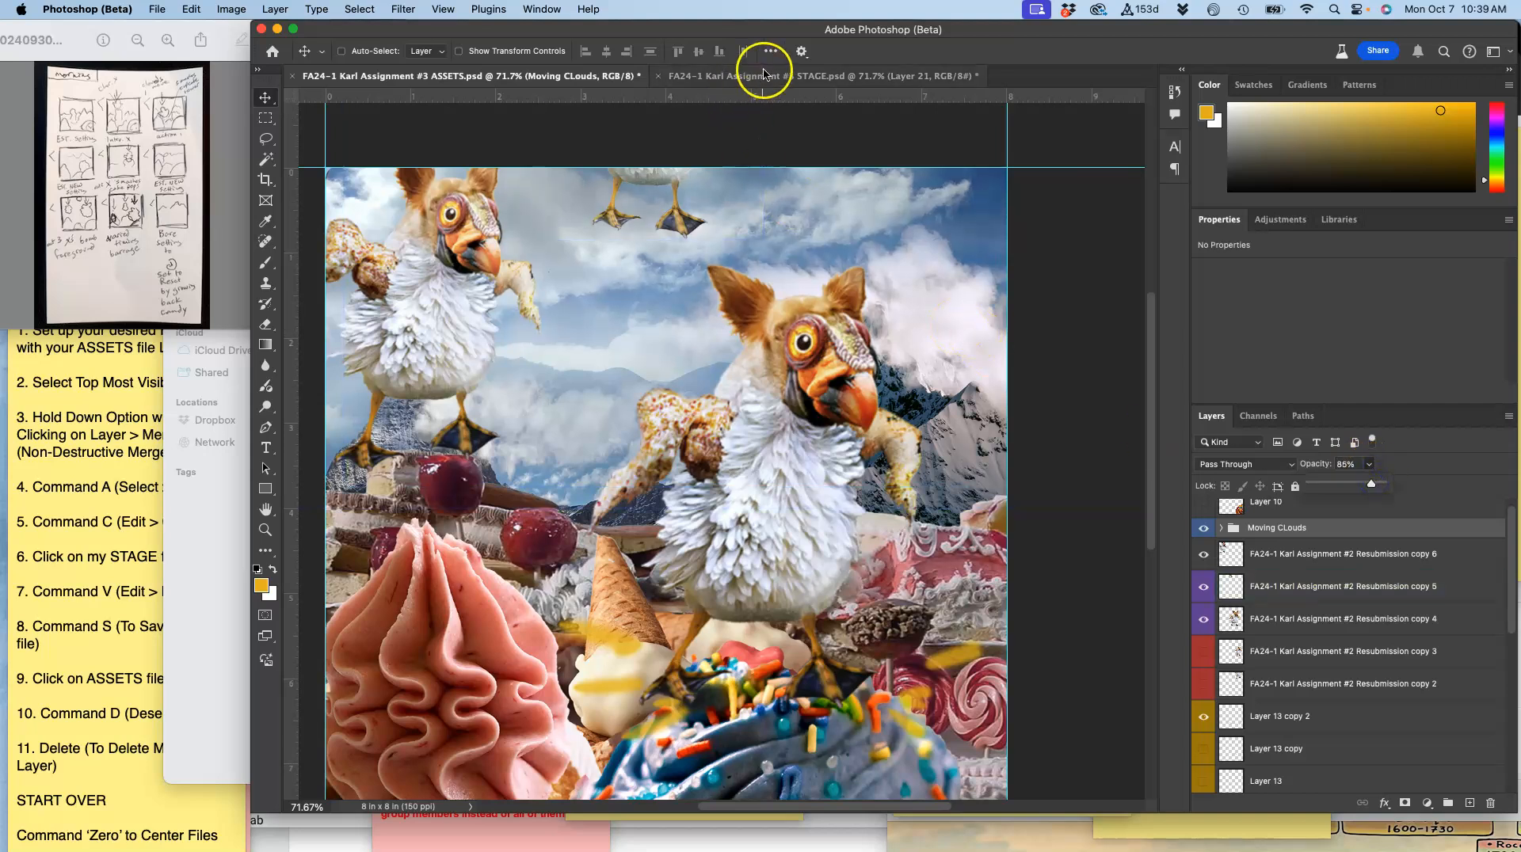
click(807, 139)
Step: Compare the composed ASSETS frame with the latest frame in the STAGE file
key(super+0)
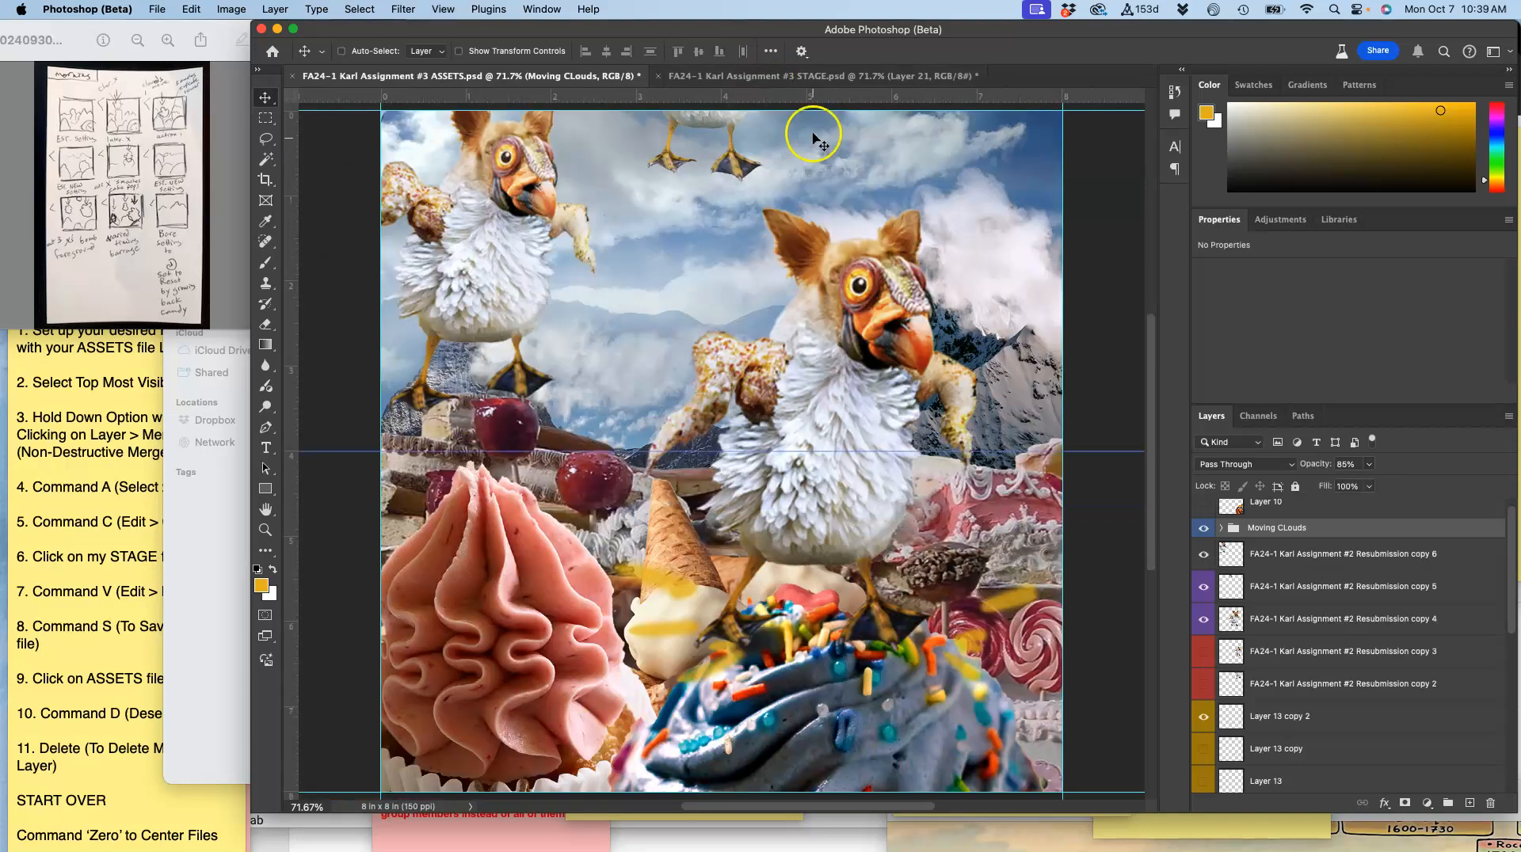
click(823, 78)
click(573, 76)
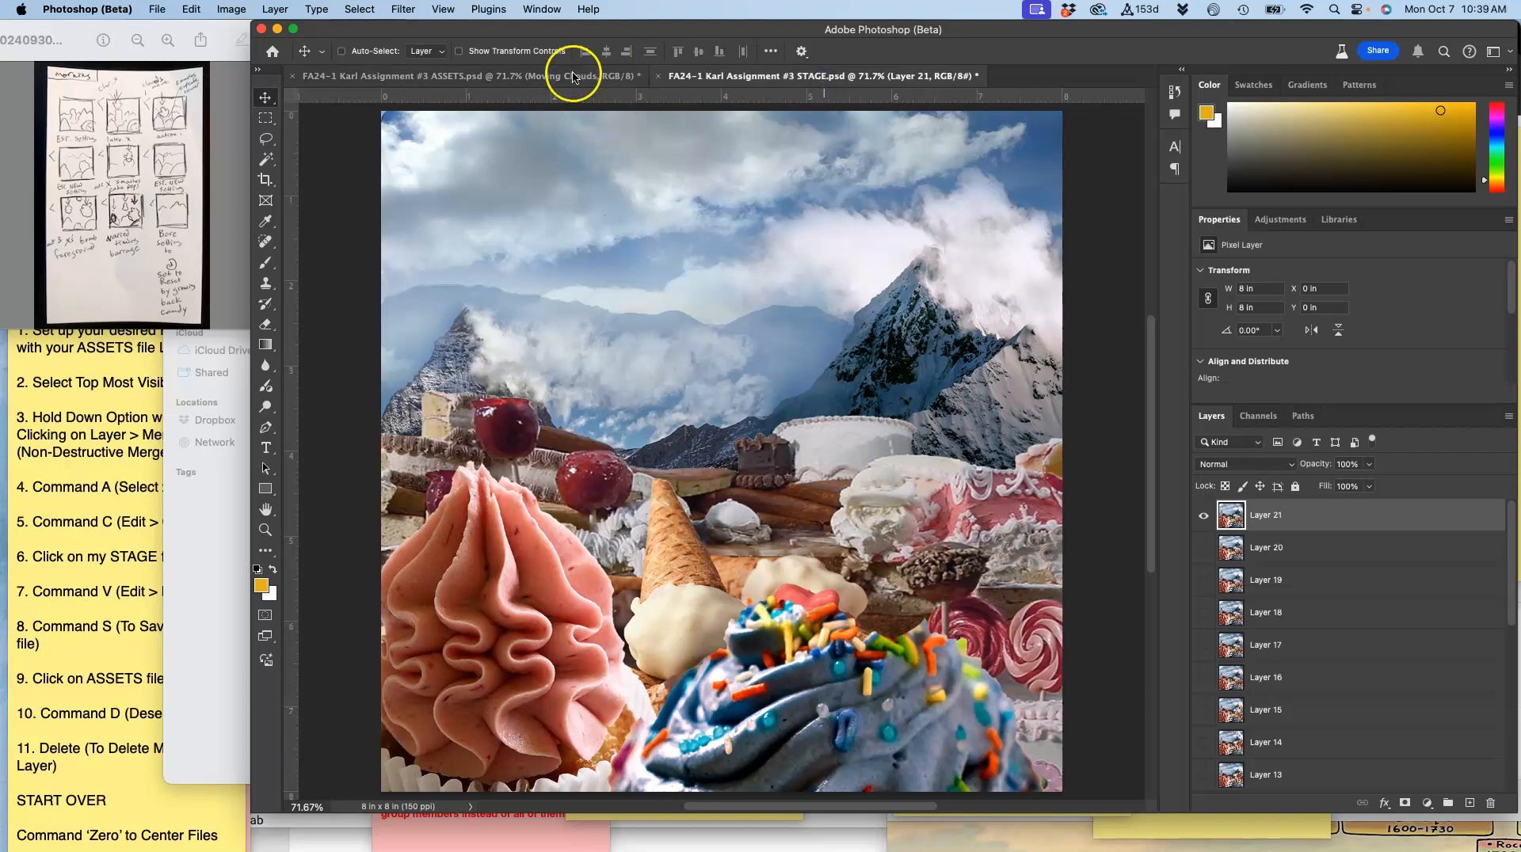
click(752, 77)
click(576, 79)
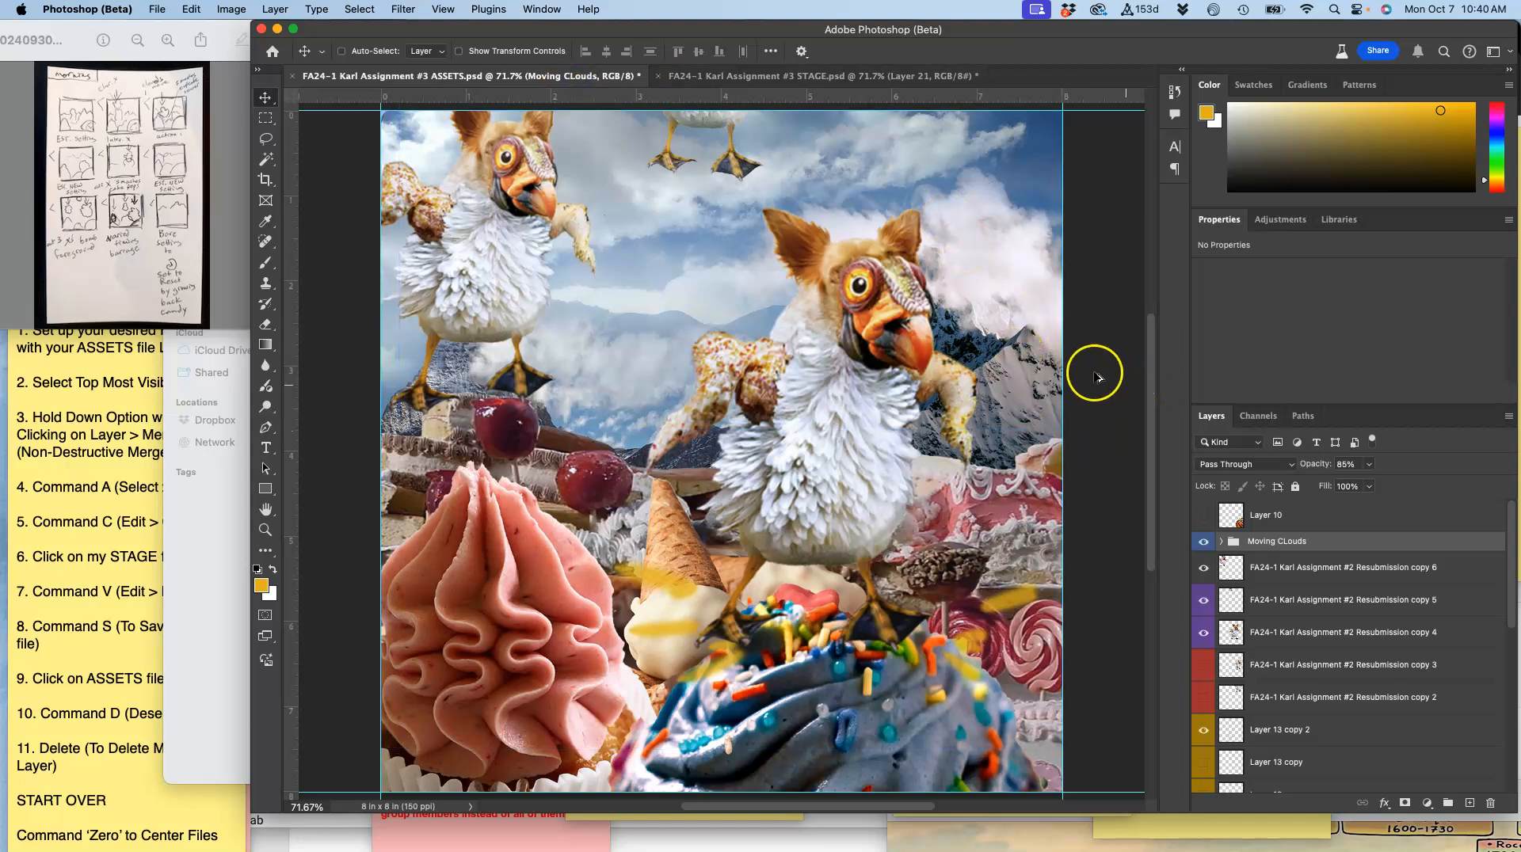
Step: Merge a copy of all visible ASSETS layers onto a new layer and paste the whole frame into the STAGE file
click(277, 9)
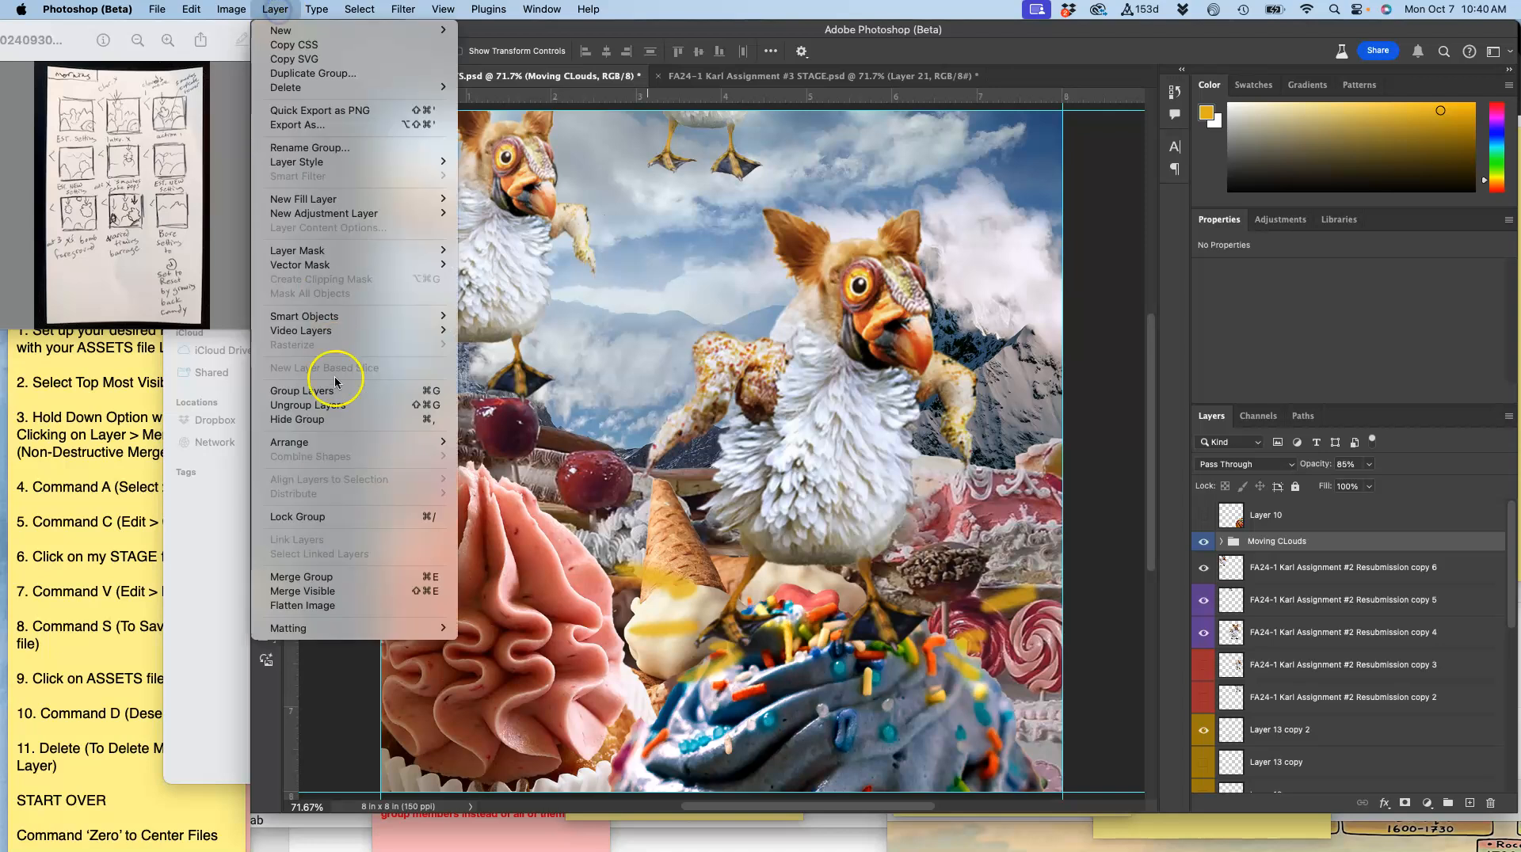
alt+click(333, 591)
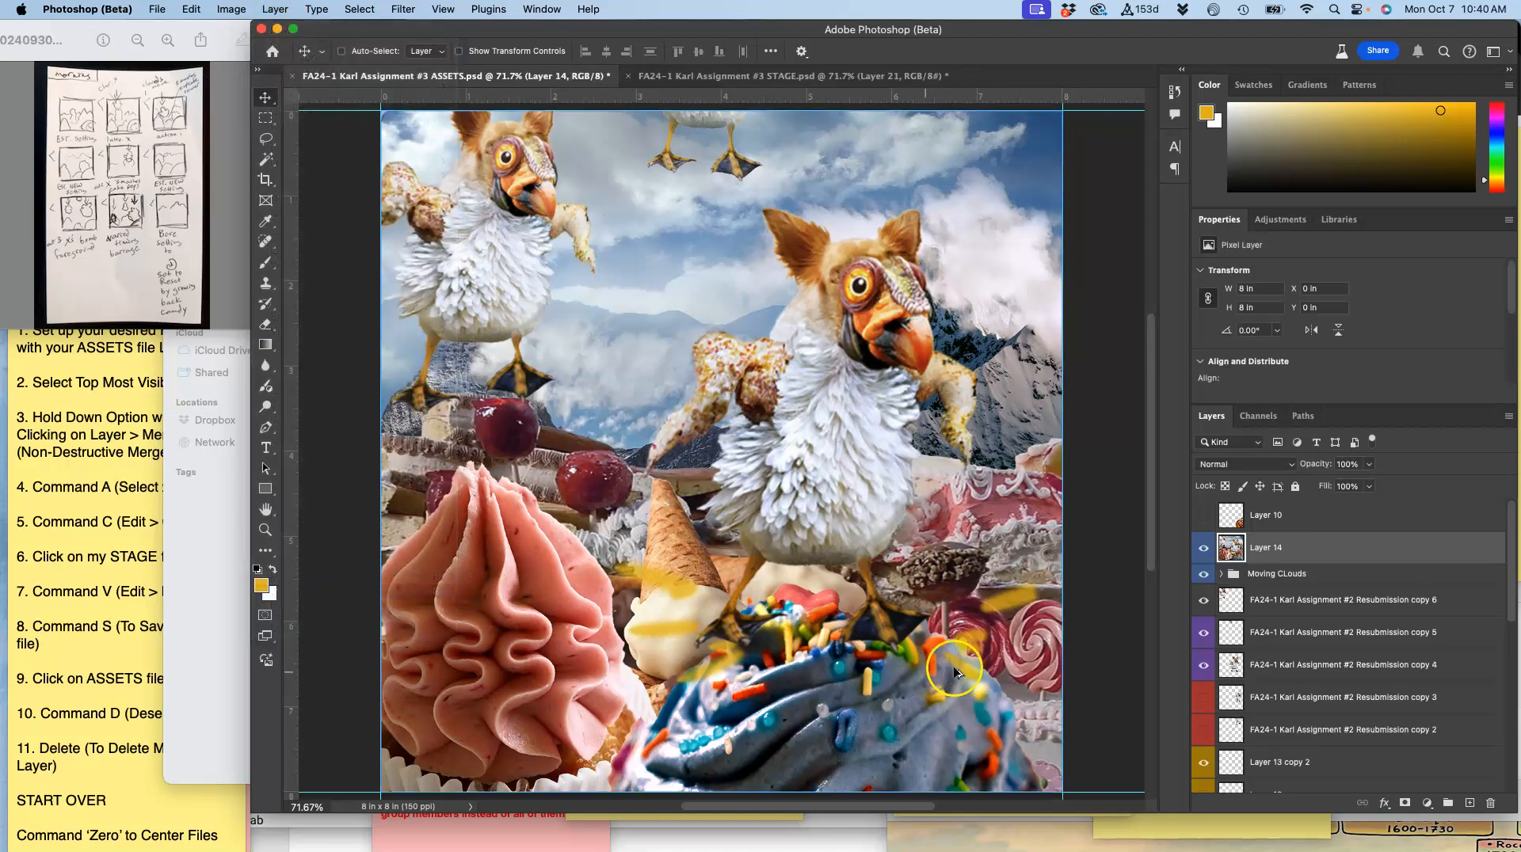
key(super+a)
key(super+c)
click(802, 76)
key(super+v)
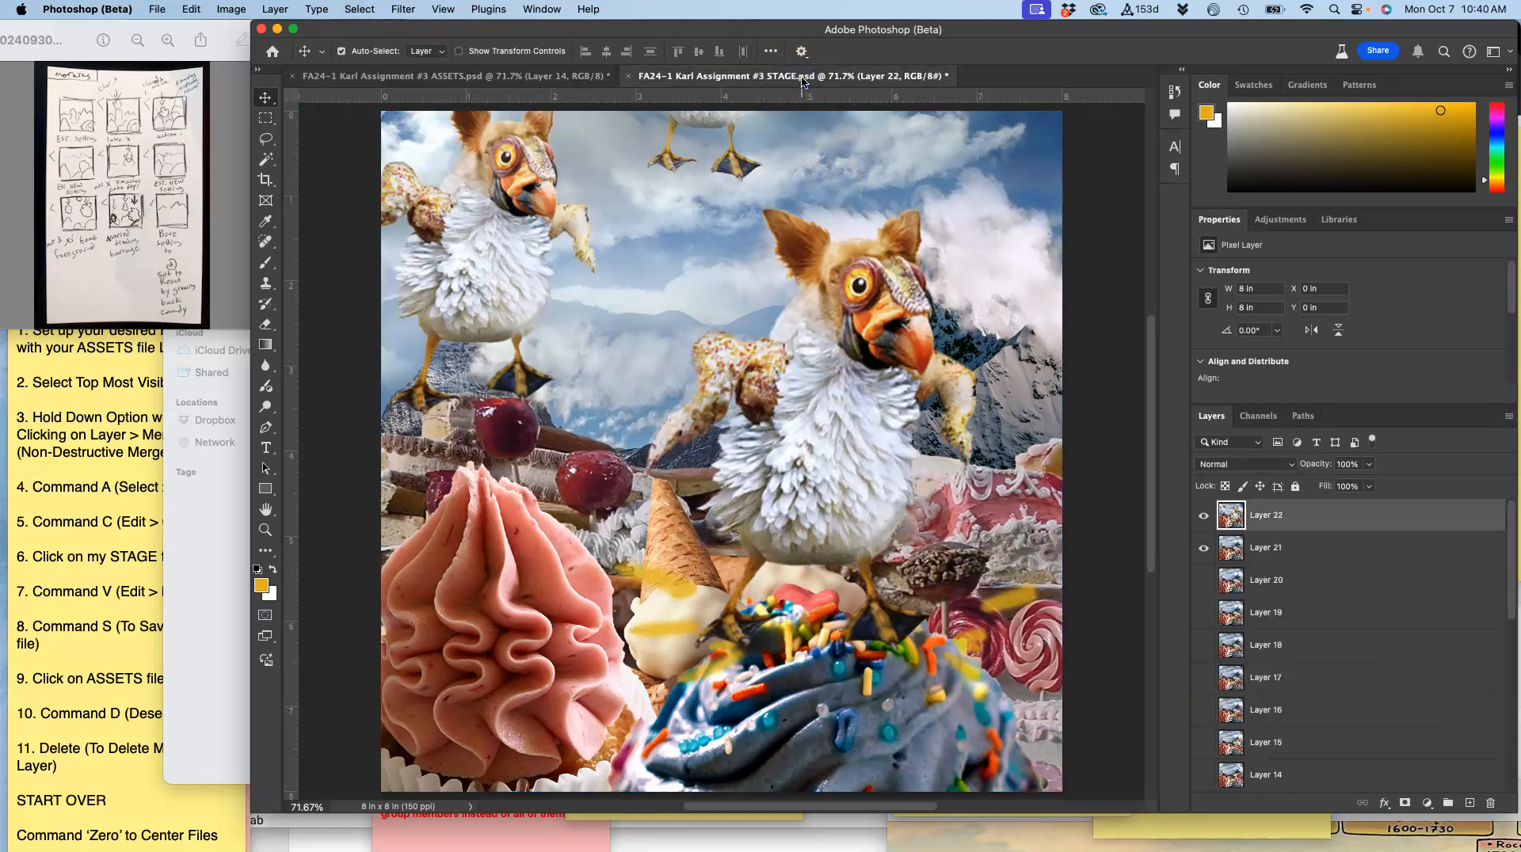
Step: Check the pasted frame against the previous one by toggling its visibility, and save the STAGE file
click(1204, 516)
click(1204, 516)
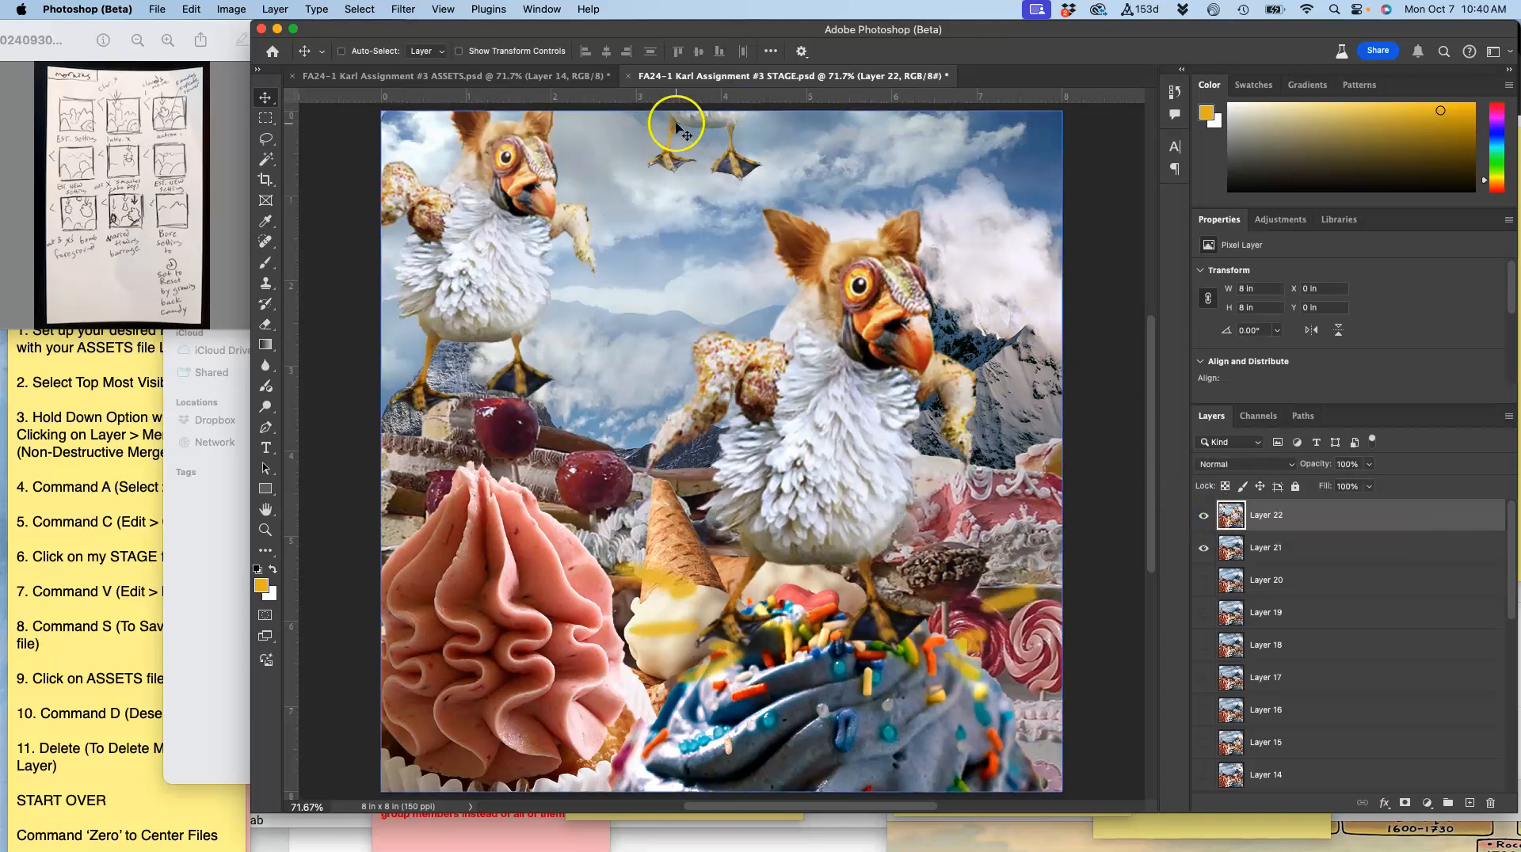
key(super+s)
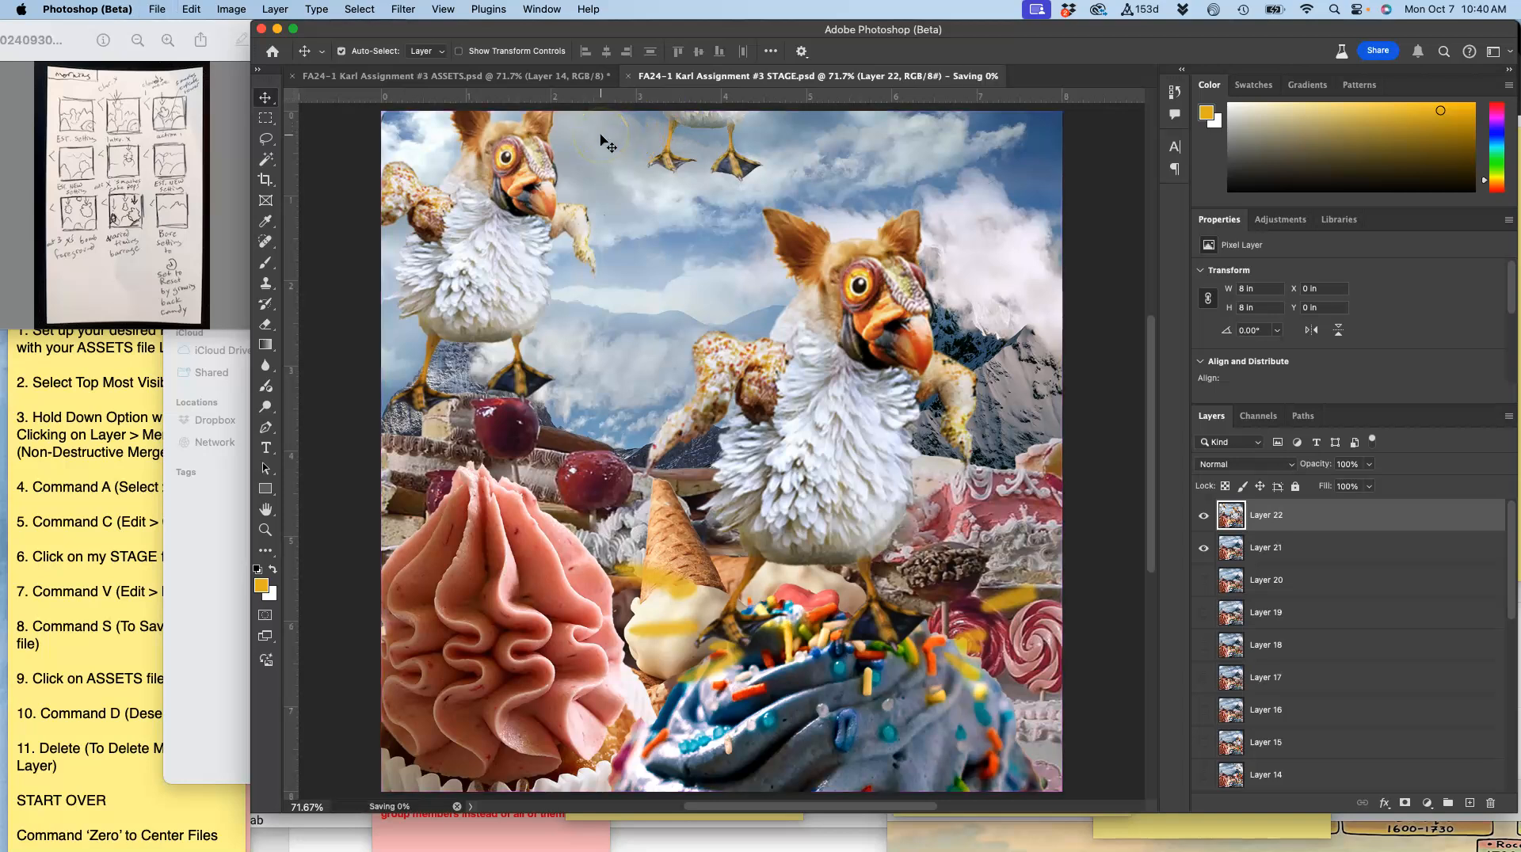
Step: Deselect the canvas in the ASSETS file and delete the merged Layer 14
click(552, 76)
key(super+d)
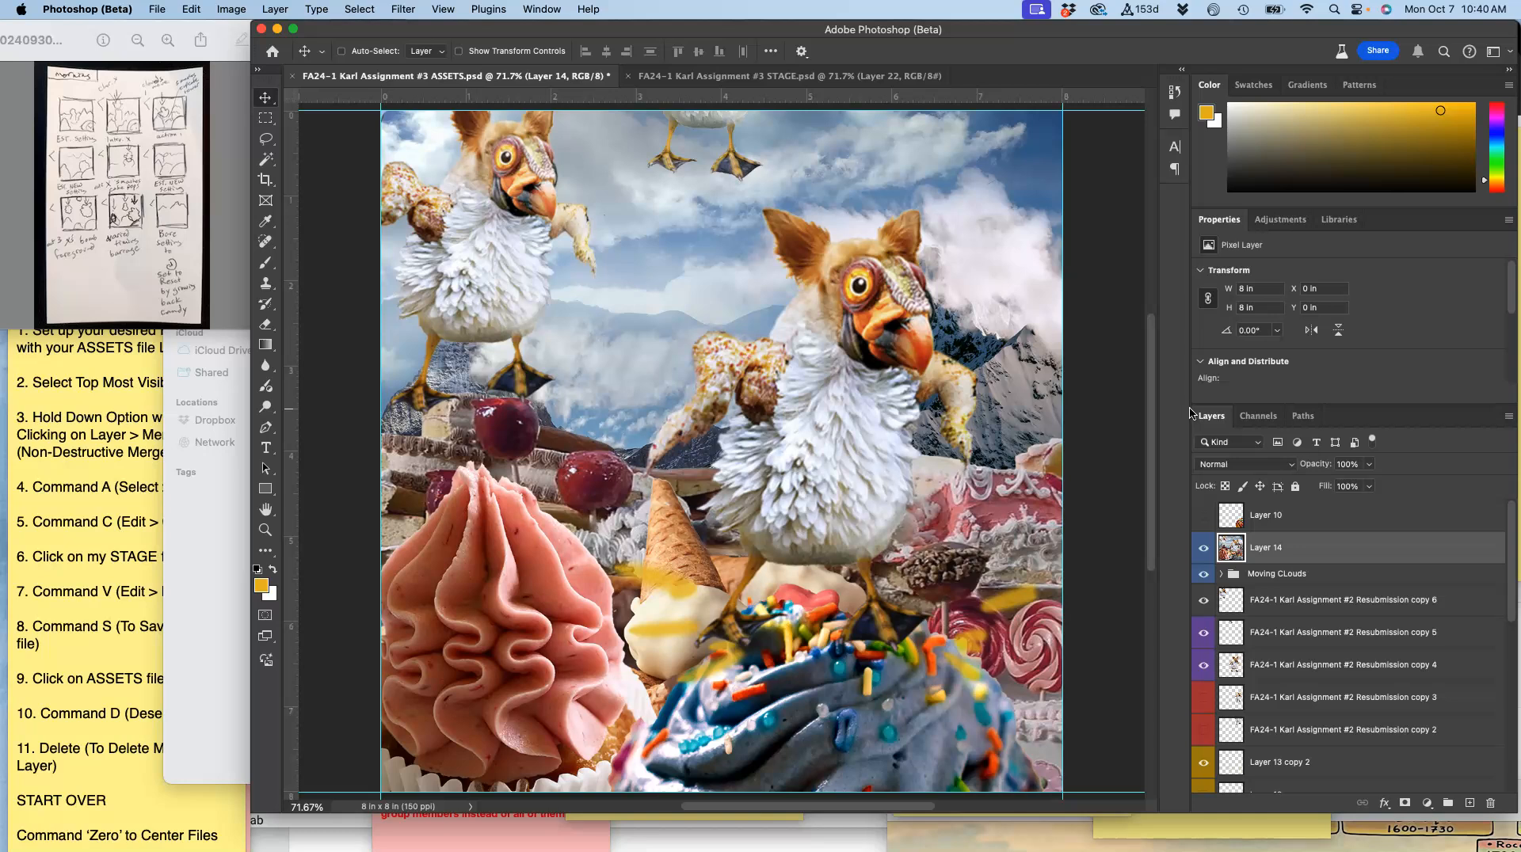
key(Delete)
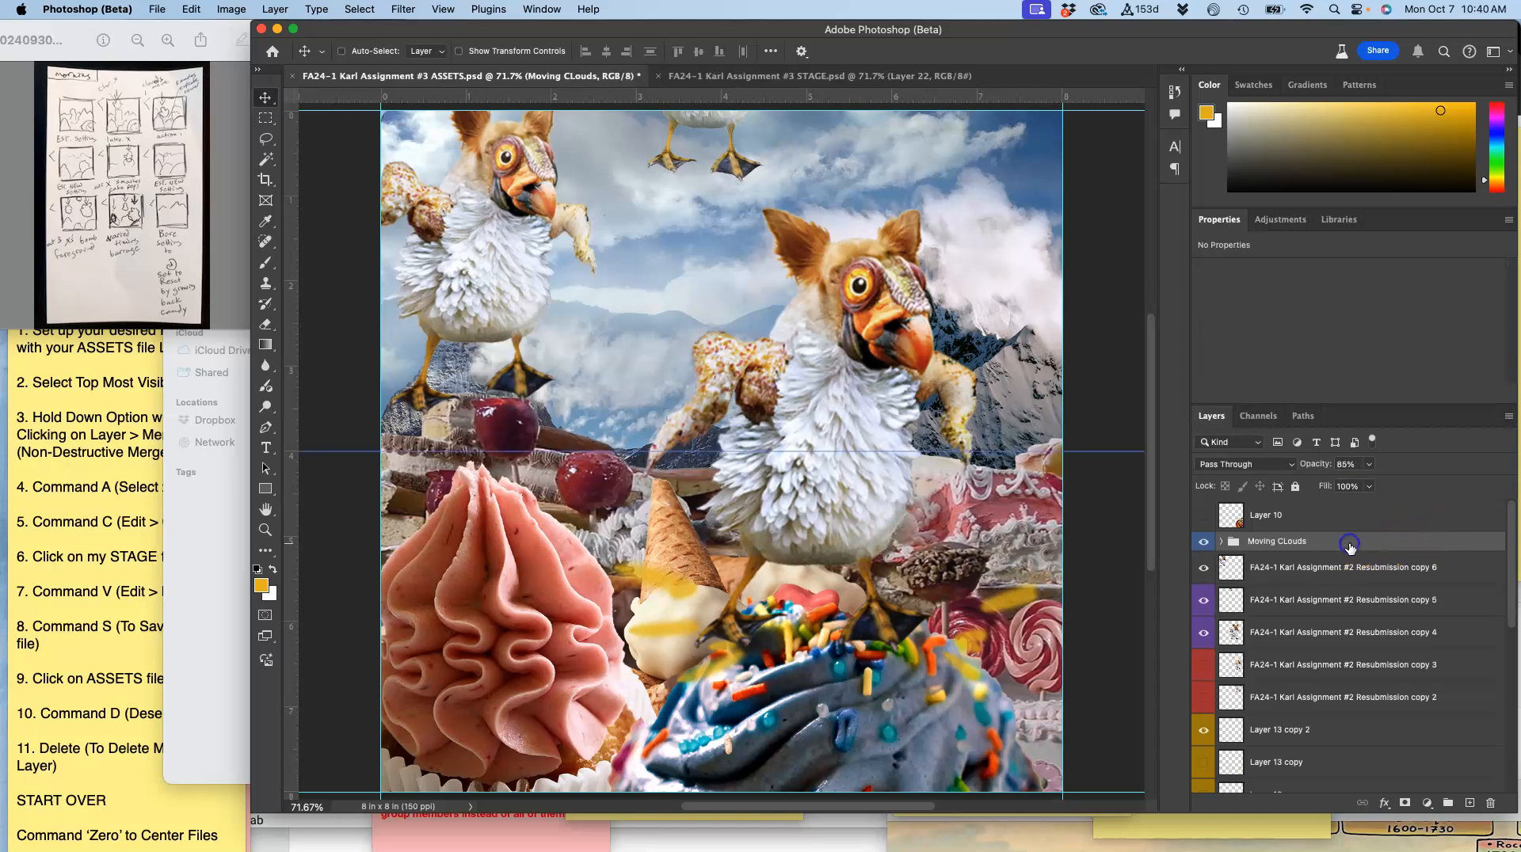
Step: Nudge the Moving CLouds group further left and reduce its opacity to 76%
drag(906, 173, 792, 183)
drag(788, 186, 787, 187)
click(1369, 472)
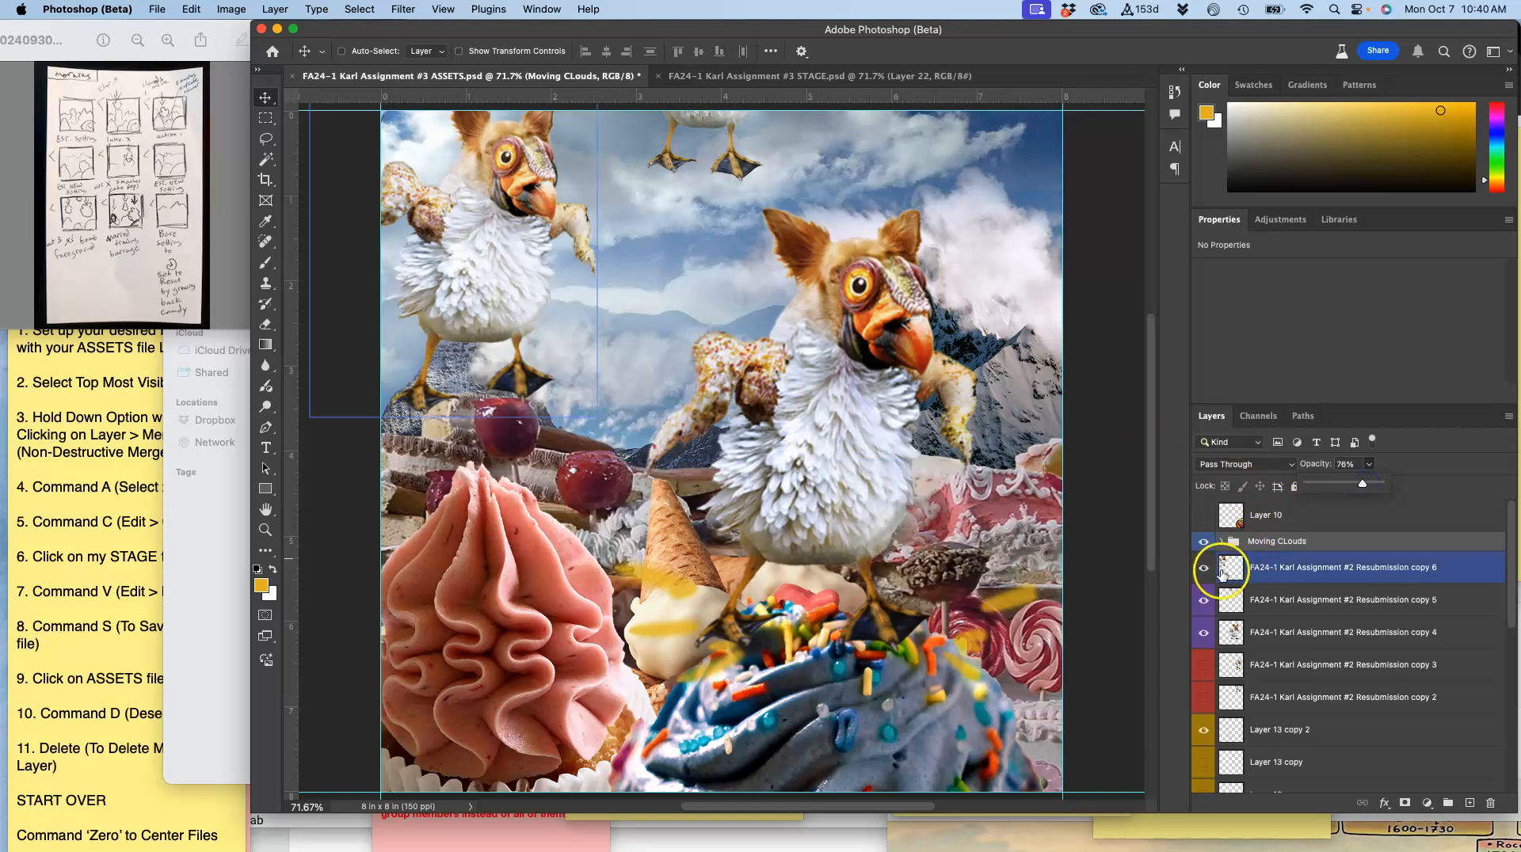
super+click(855, 472)
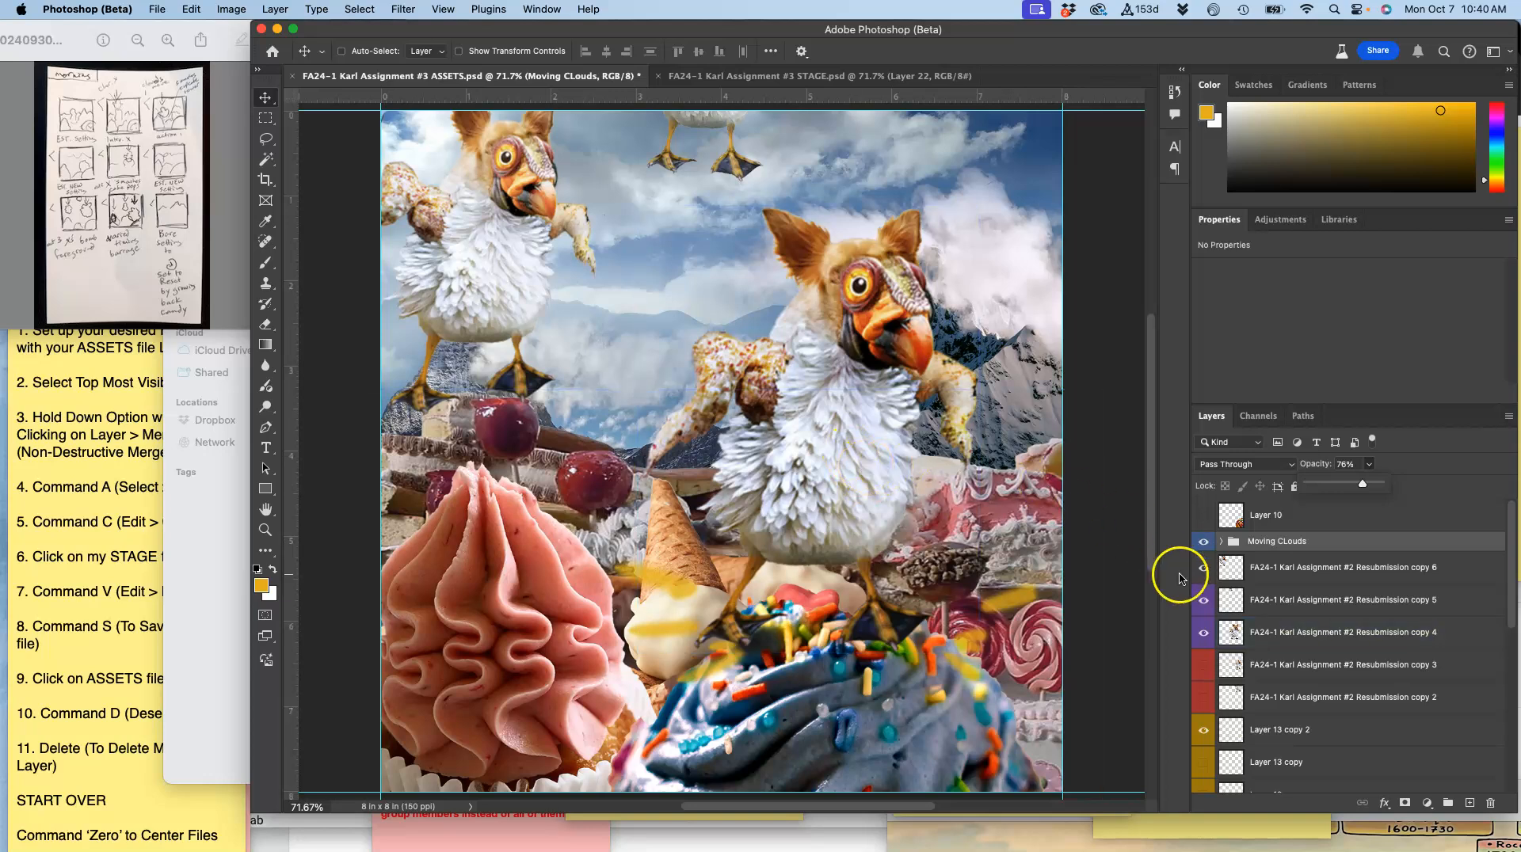
Step: Give the Resubmission copy 6 layer a violet colour label
click(1279, 572)
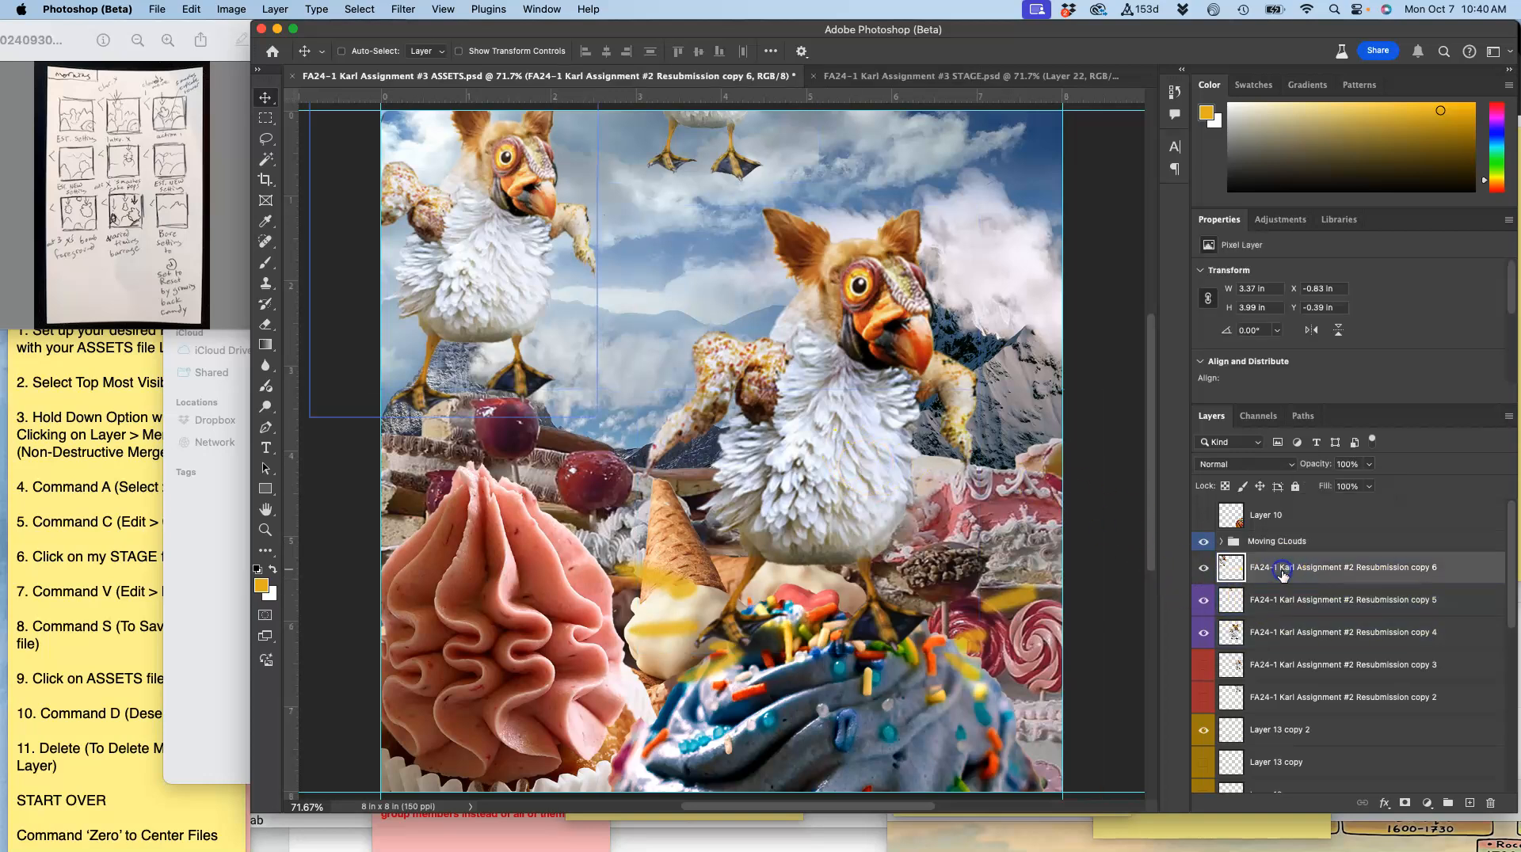
right_click(1210, 579)
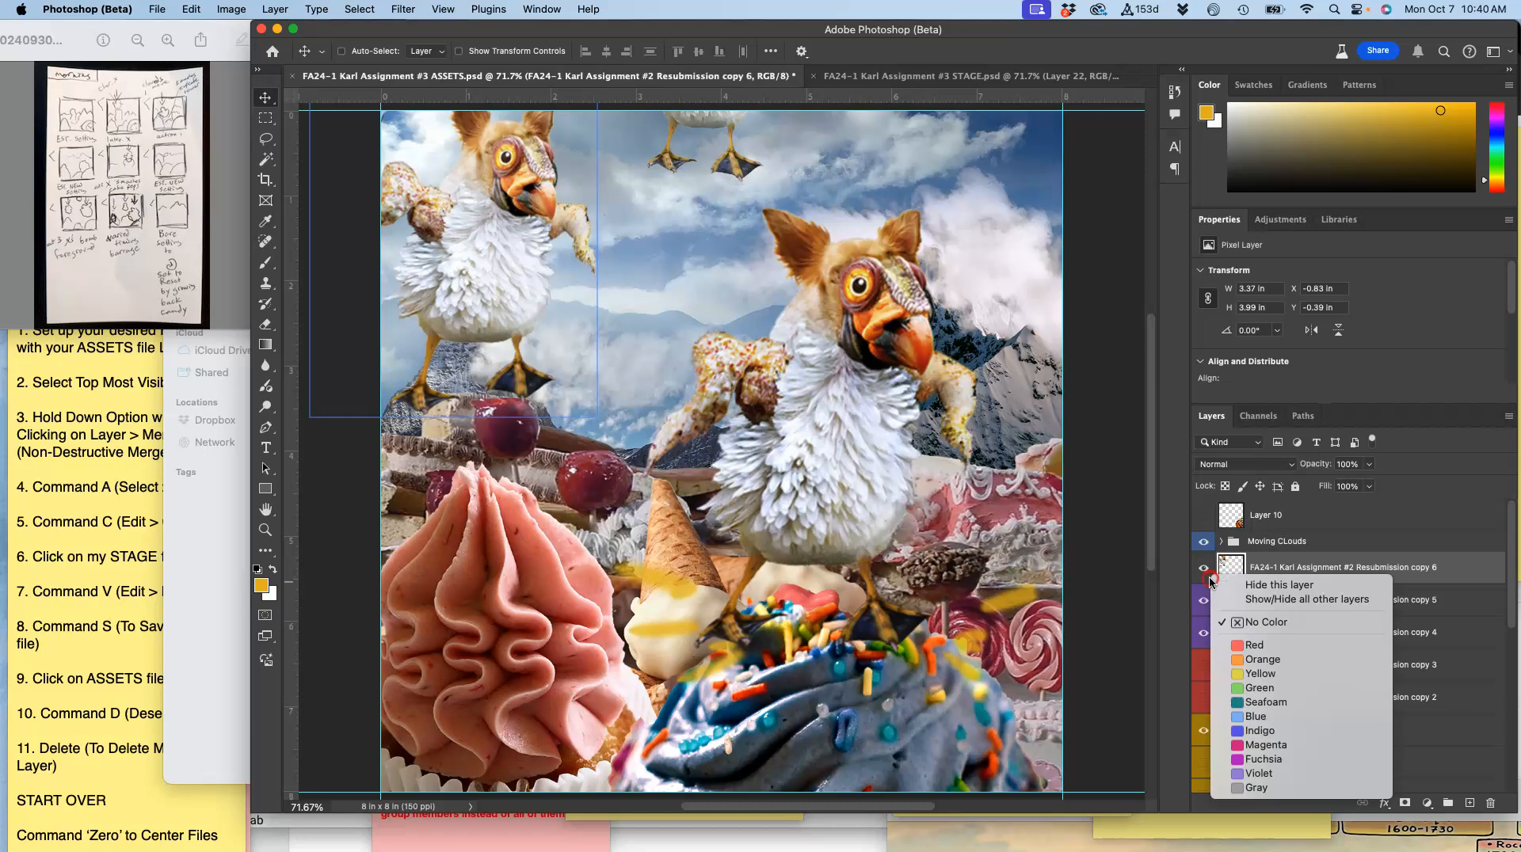
click(1260, 773)
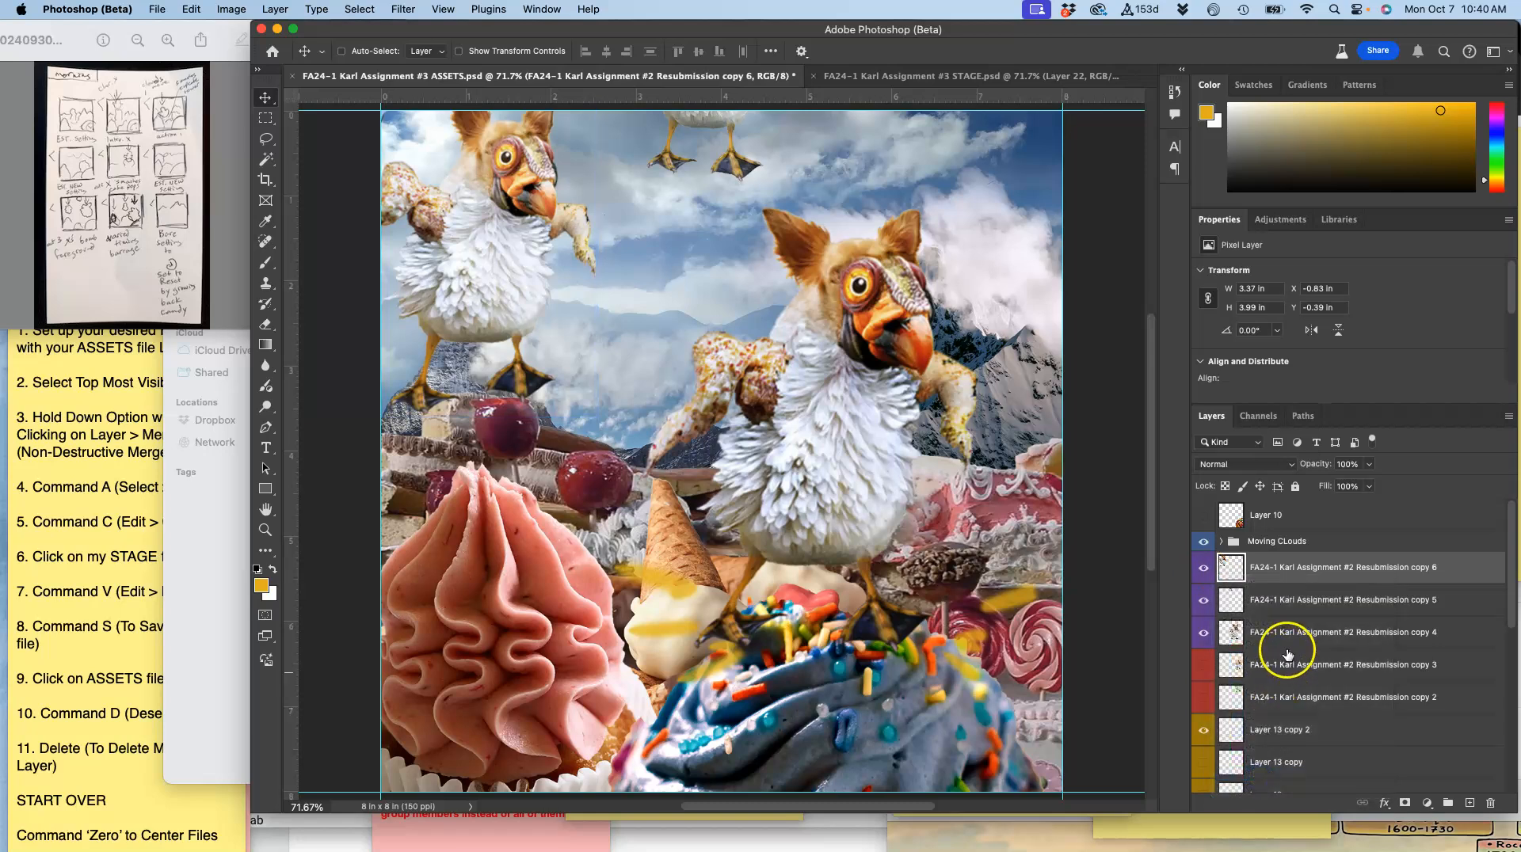
Step: Move the creatures on Resubmission copy 4, 5 and 6 down together to about Y 1.7 in
shift+click(1267, 632)
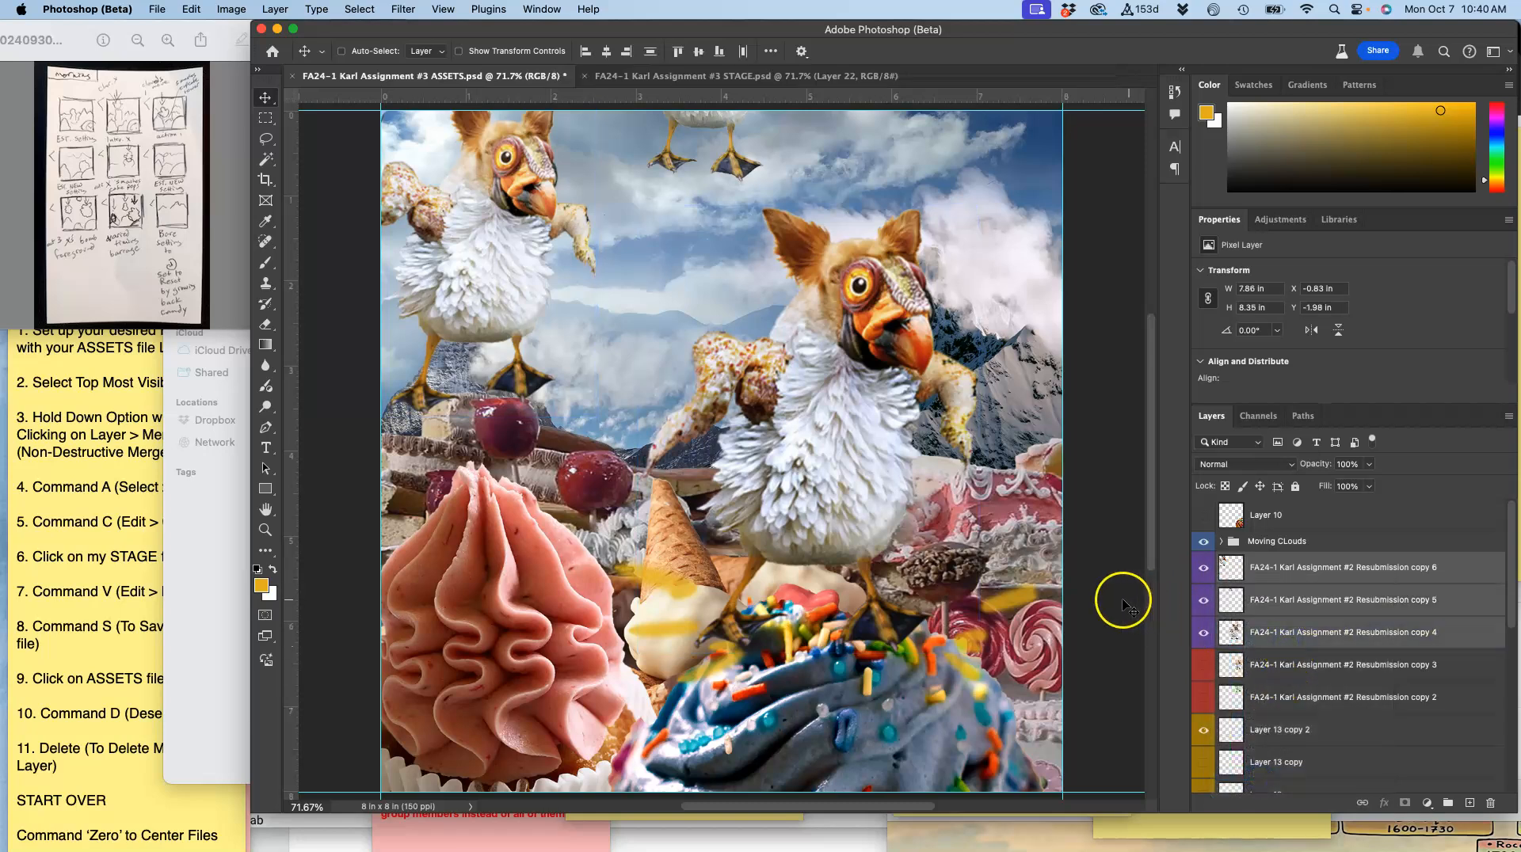
drag(825, 426, 810, 715)
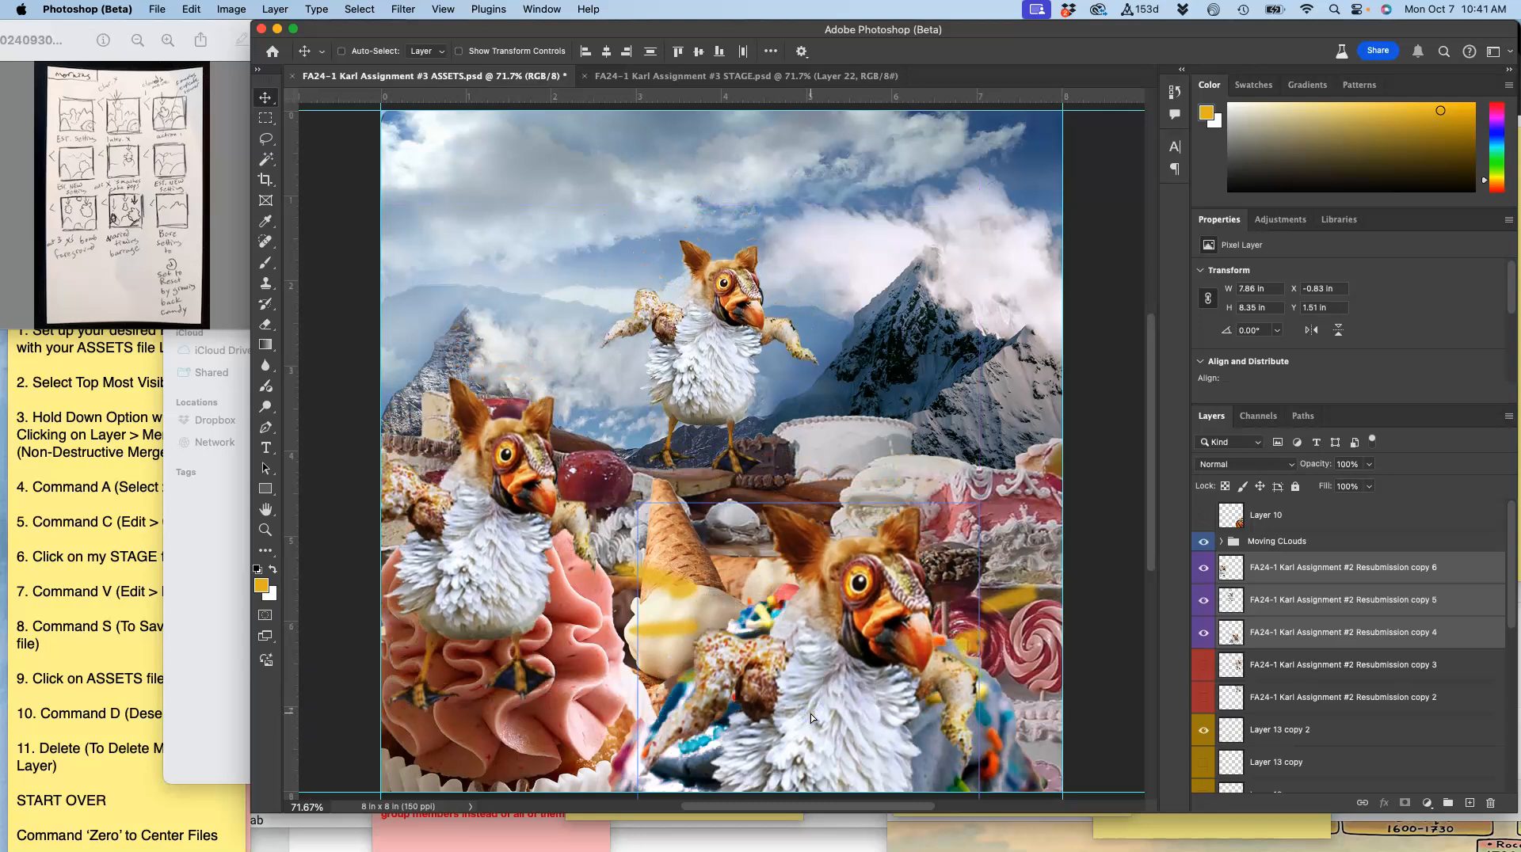
click(785, 613)
drag(785, 613, 824, 652)
click(976, 490)
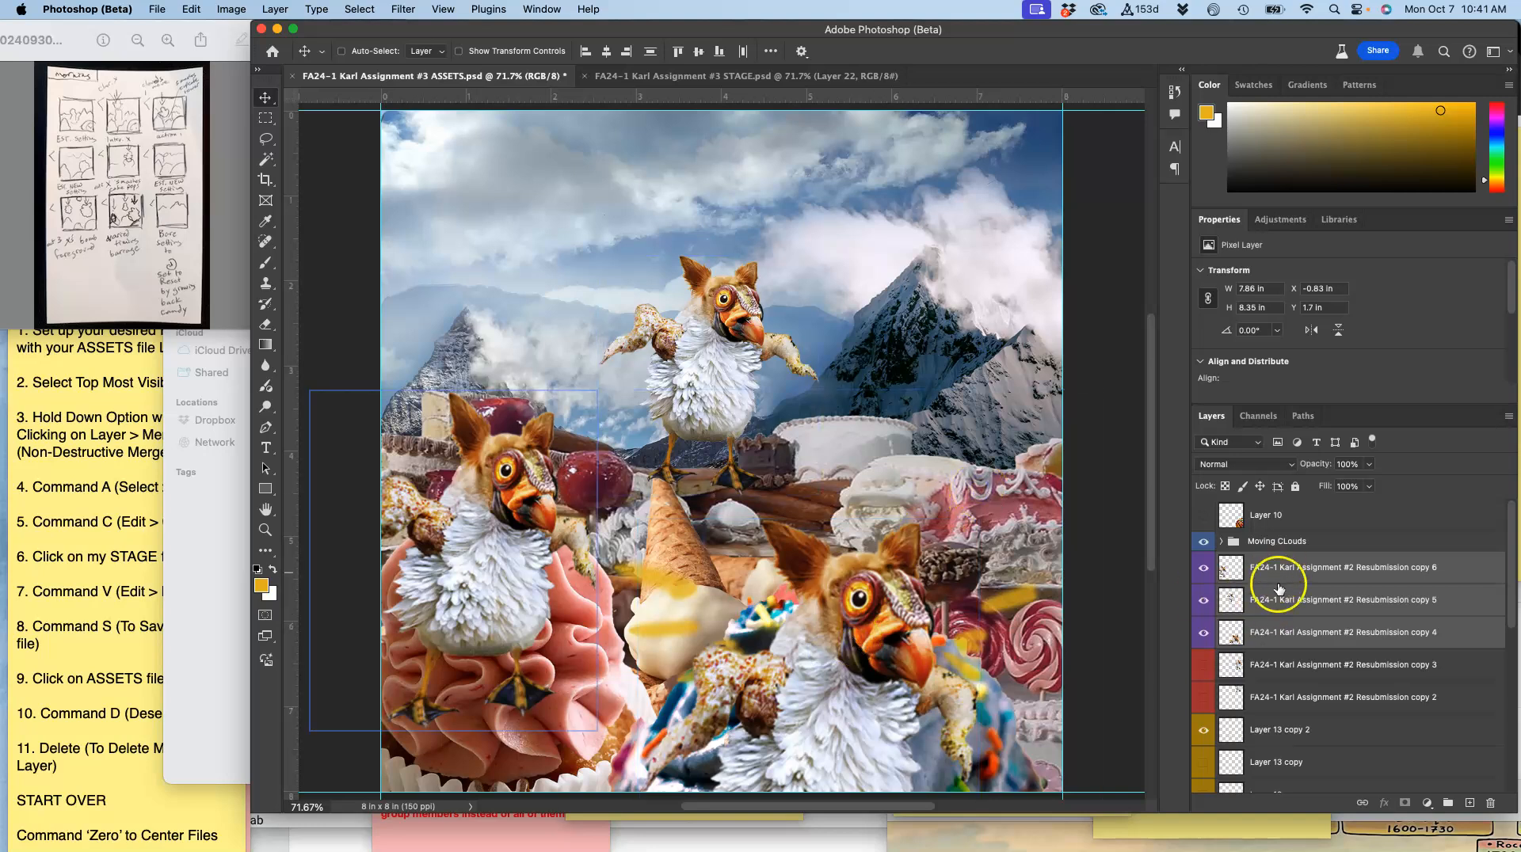
Step: Lower the large Resubmission copy 4 creature to about Y 7.14 in, so only its head top shows at the canvas's bottom edge
click(1266, 632)
drag(888, 661, 891, 222)
scroll(890, 221, up, 10)
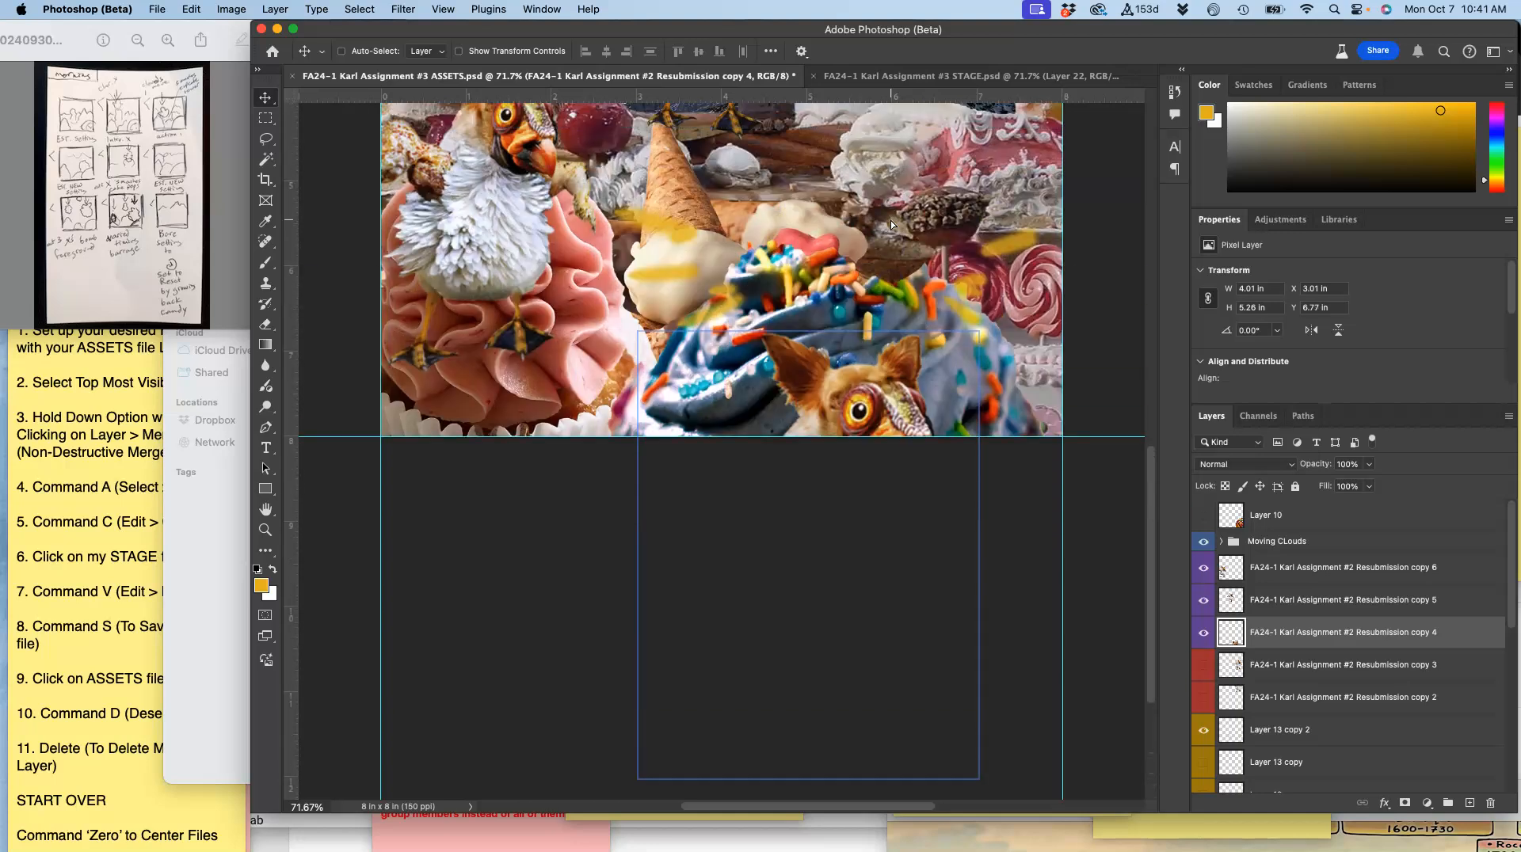
scroll(890, 220, up, 1)
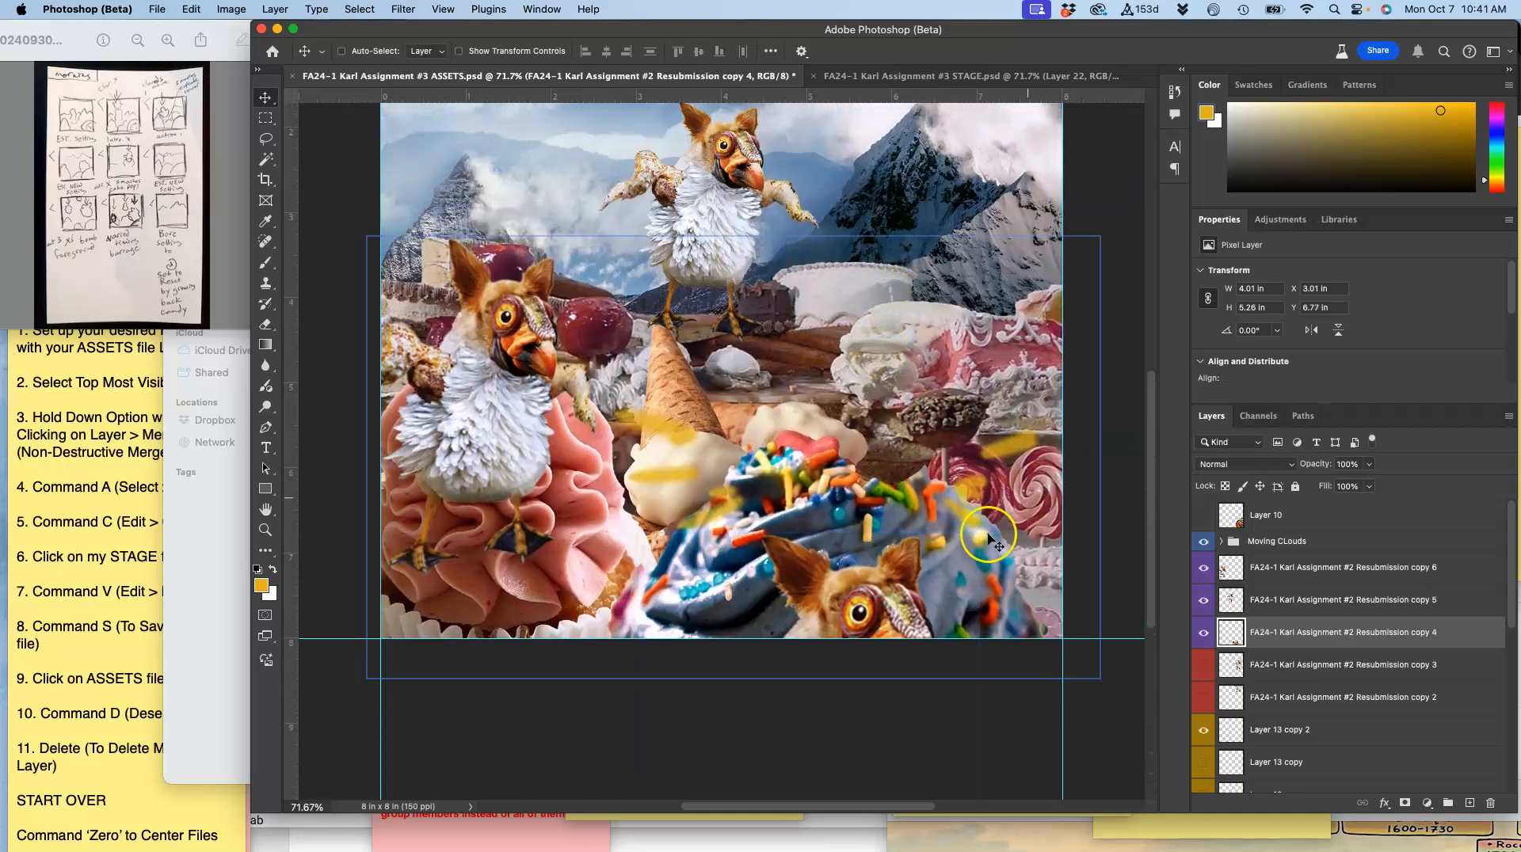
drag(885, 610, 883, 640)
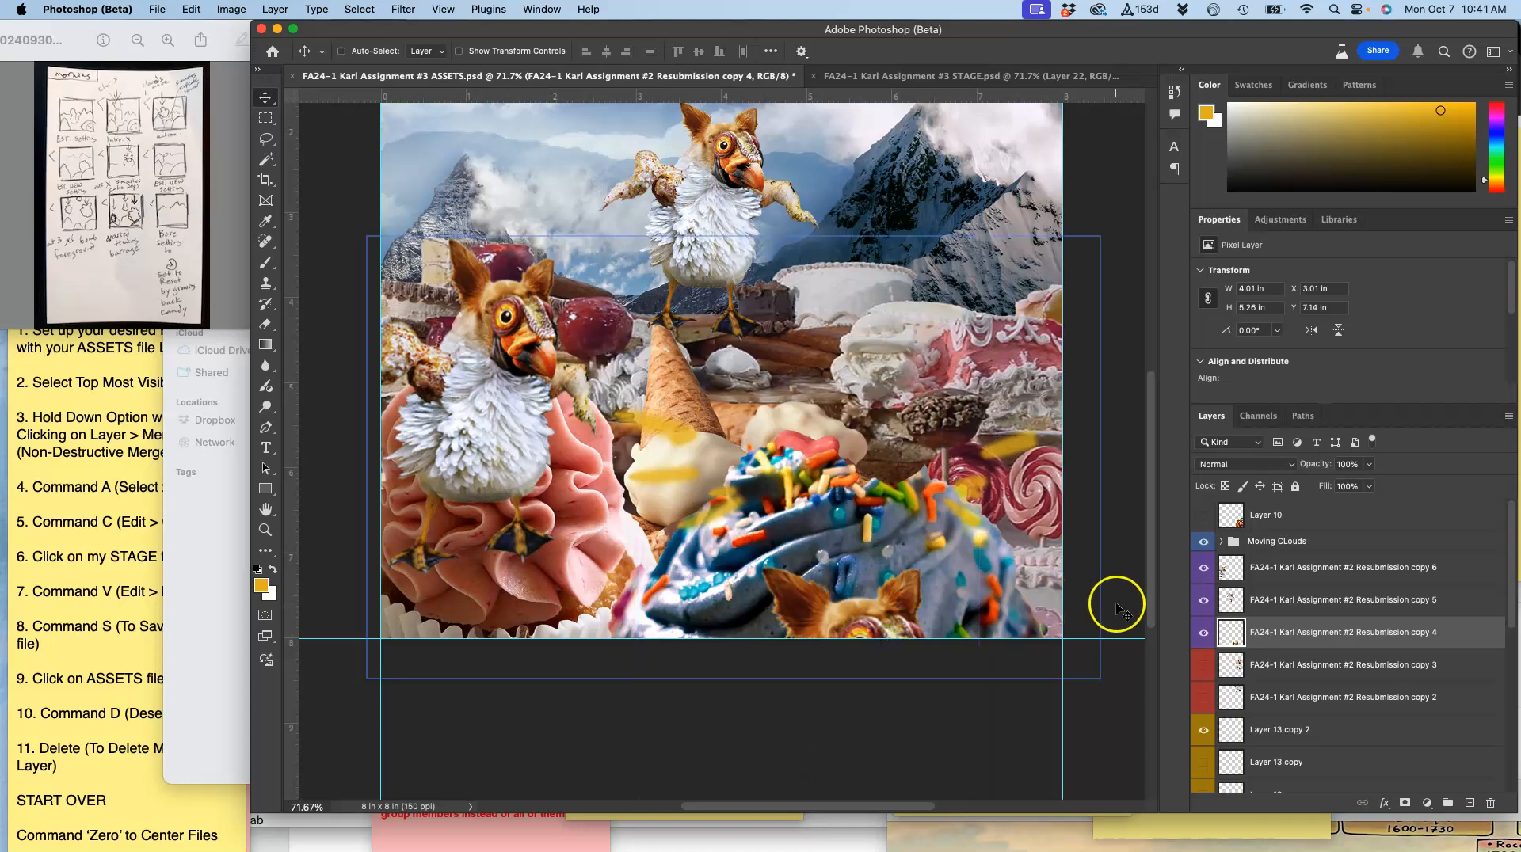
Step: Nudge the Resubmission copy 5 creature slightly down and lower the Resubmission copy 6 creature to about Y 4.21 in
click(1259, 602)
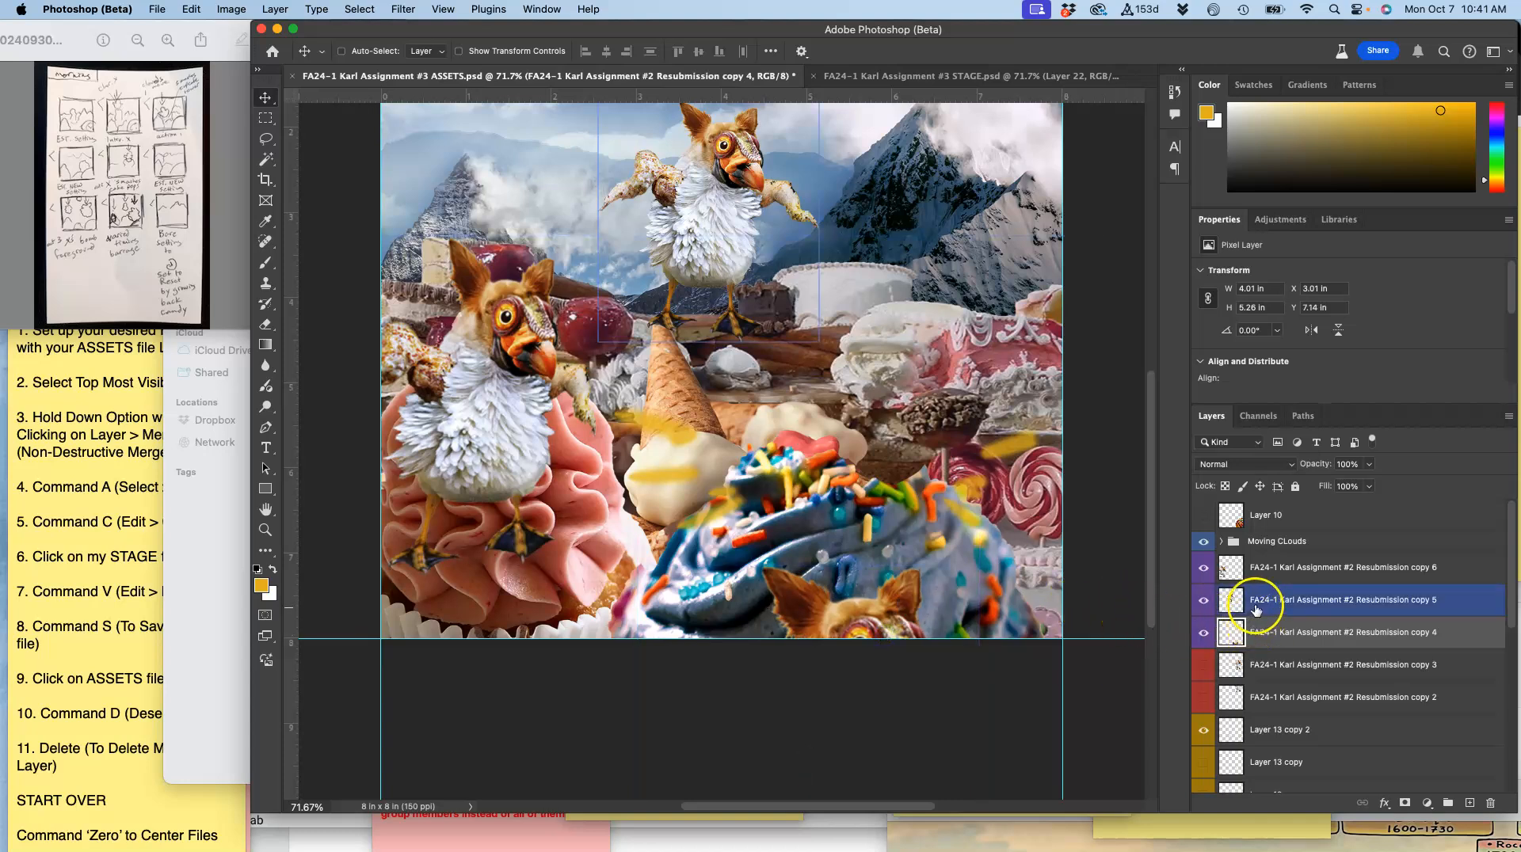
drag(491, 392, 496, 407)
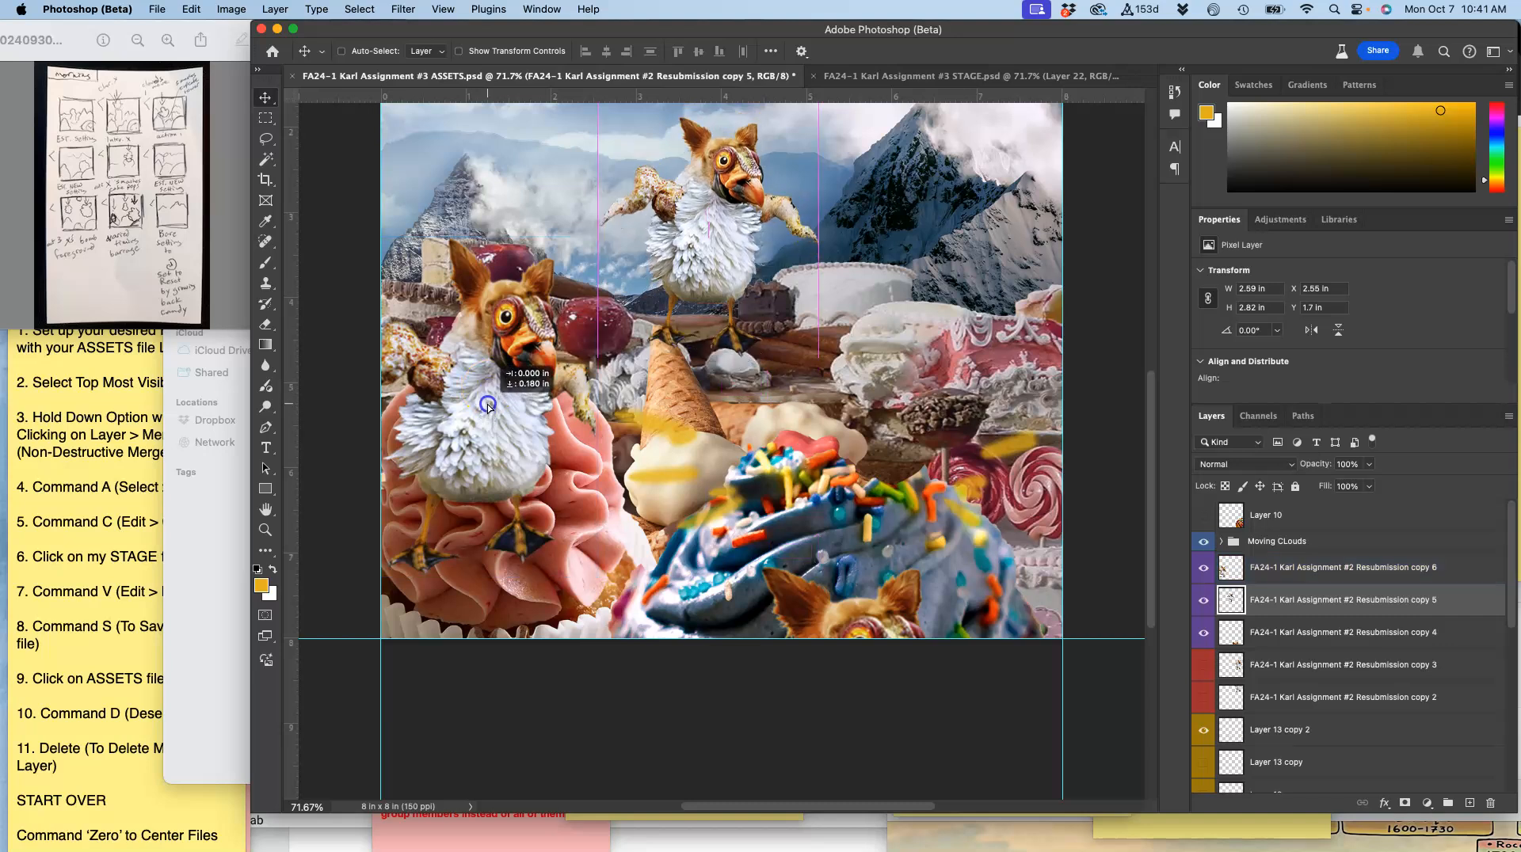
click(1263, 568)
drag(494, 438, 494, 525)
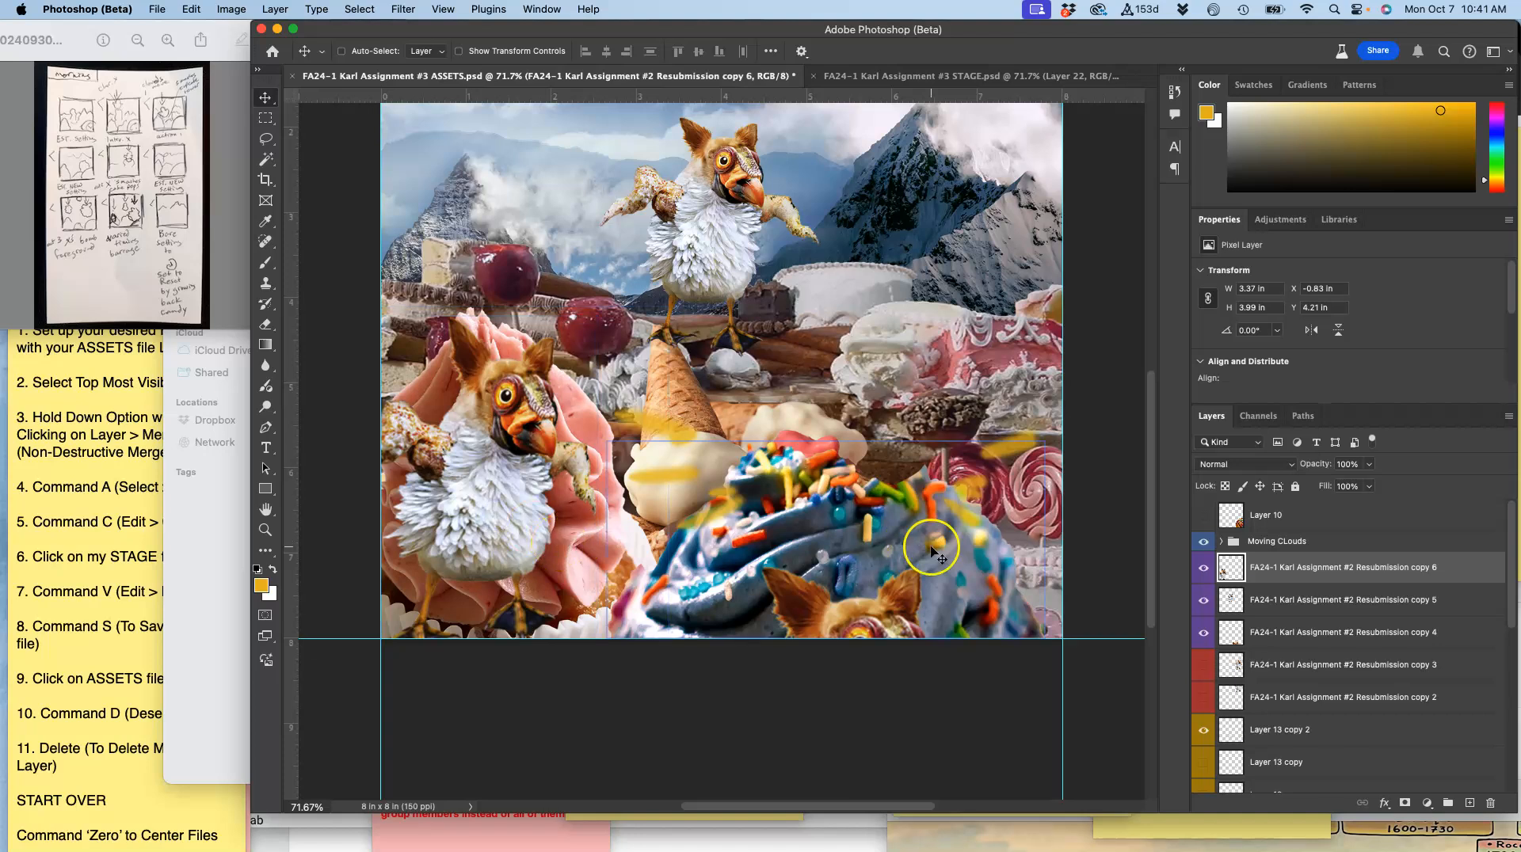
Step: Duplicate Layer 13 copy 2, hide the original and give the new copy a yellow colour label
click(1263, 736)
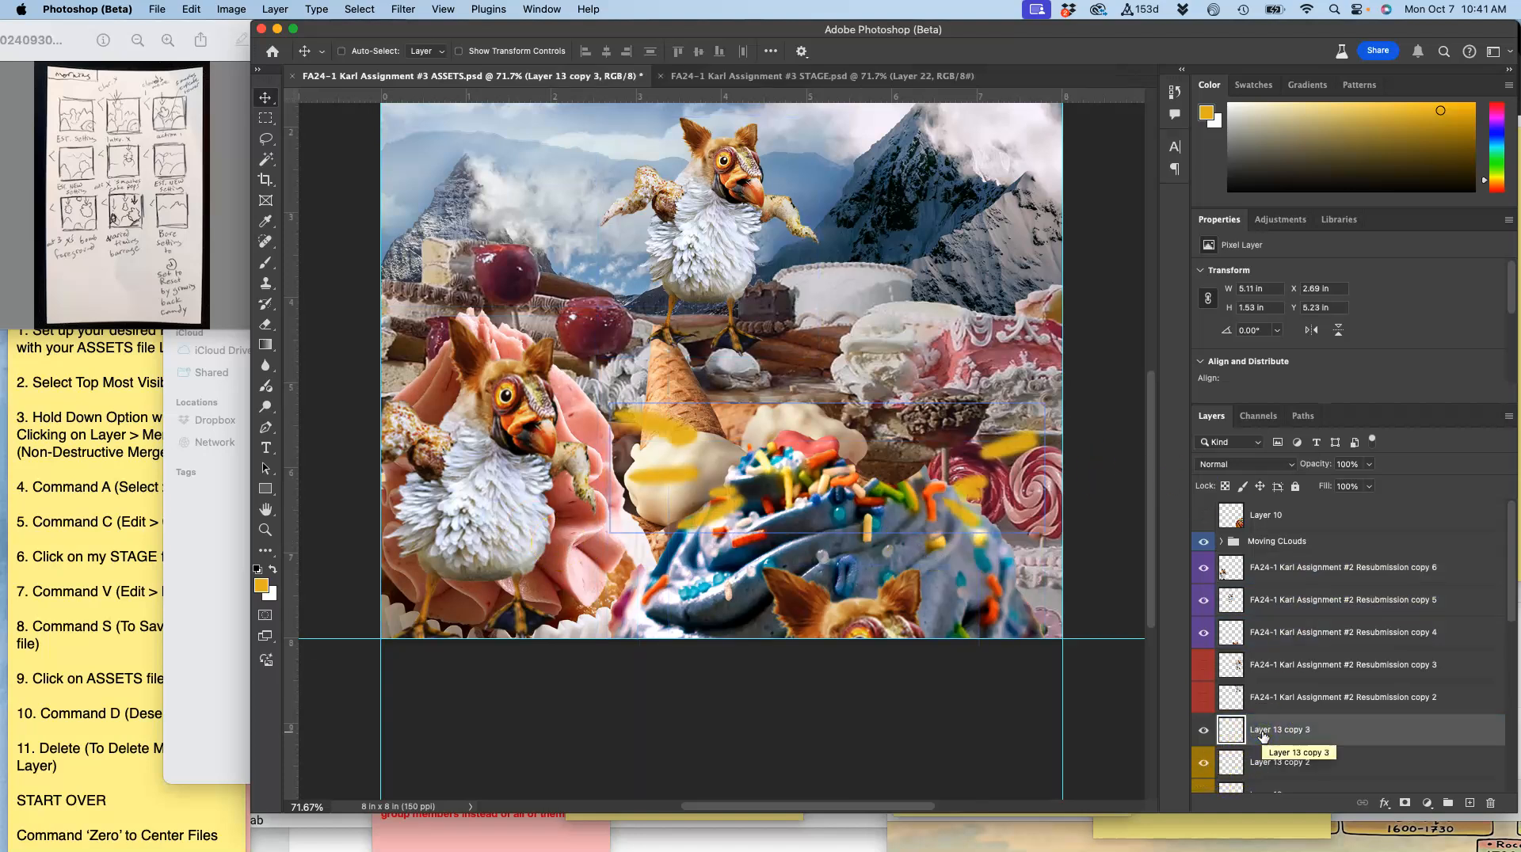
key(super+j)
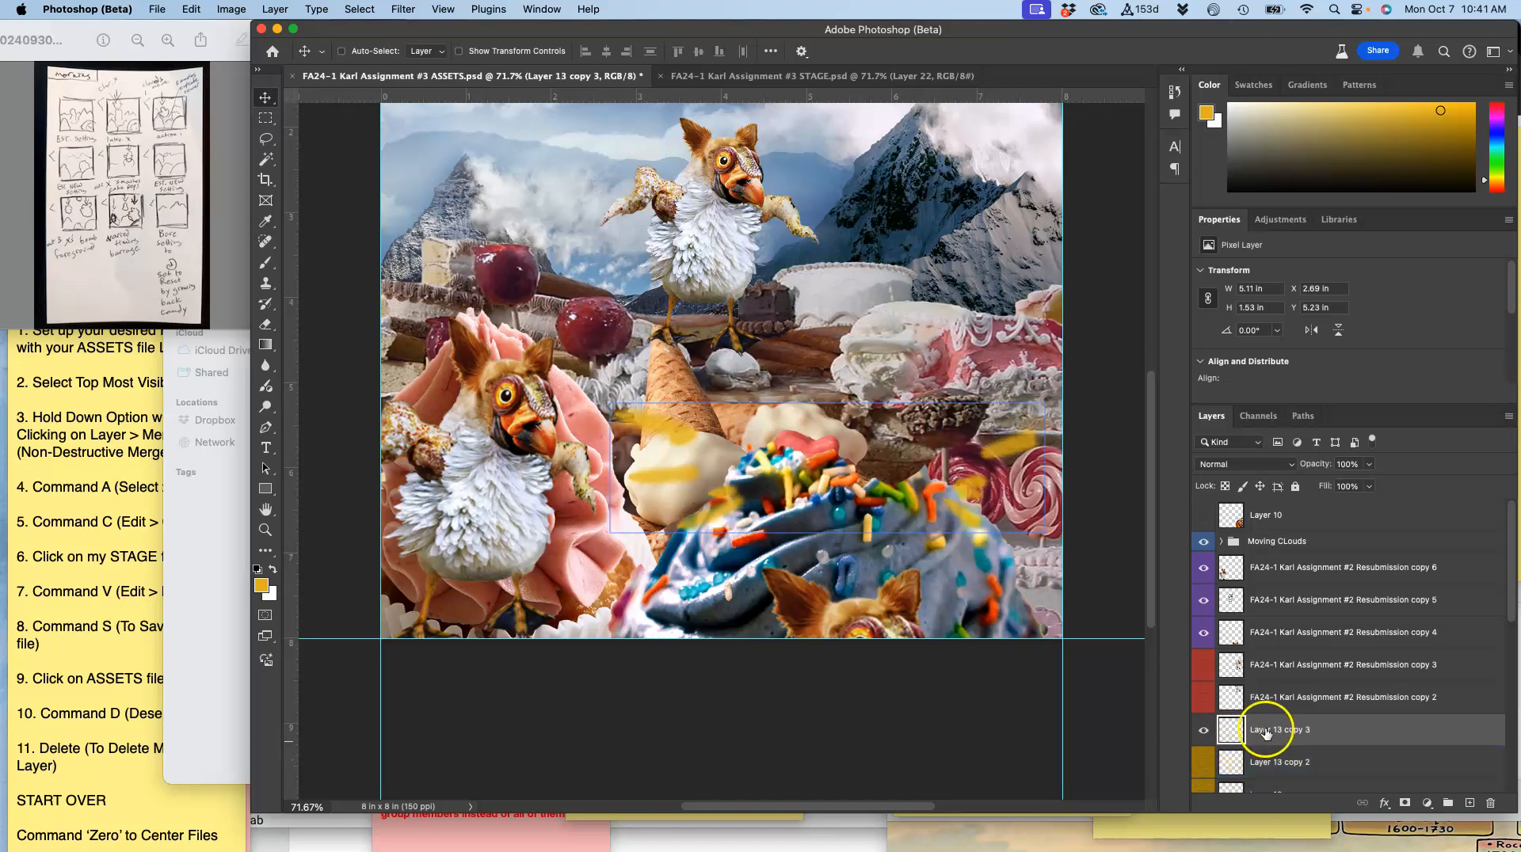
right_click(1205, 727)
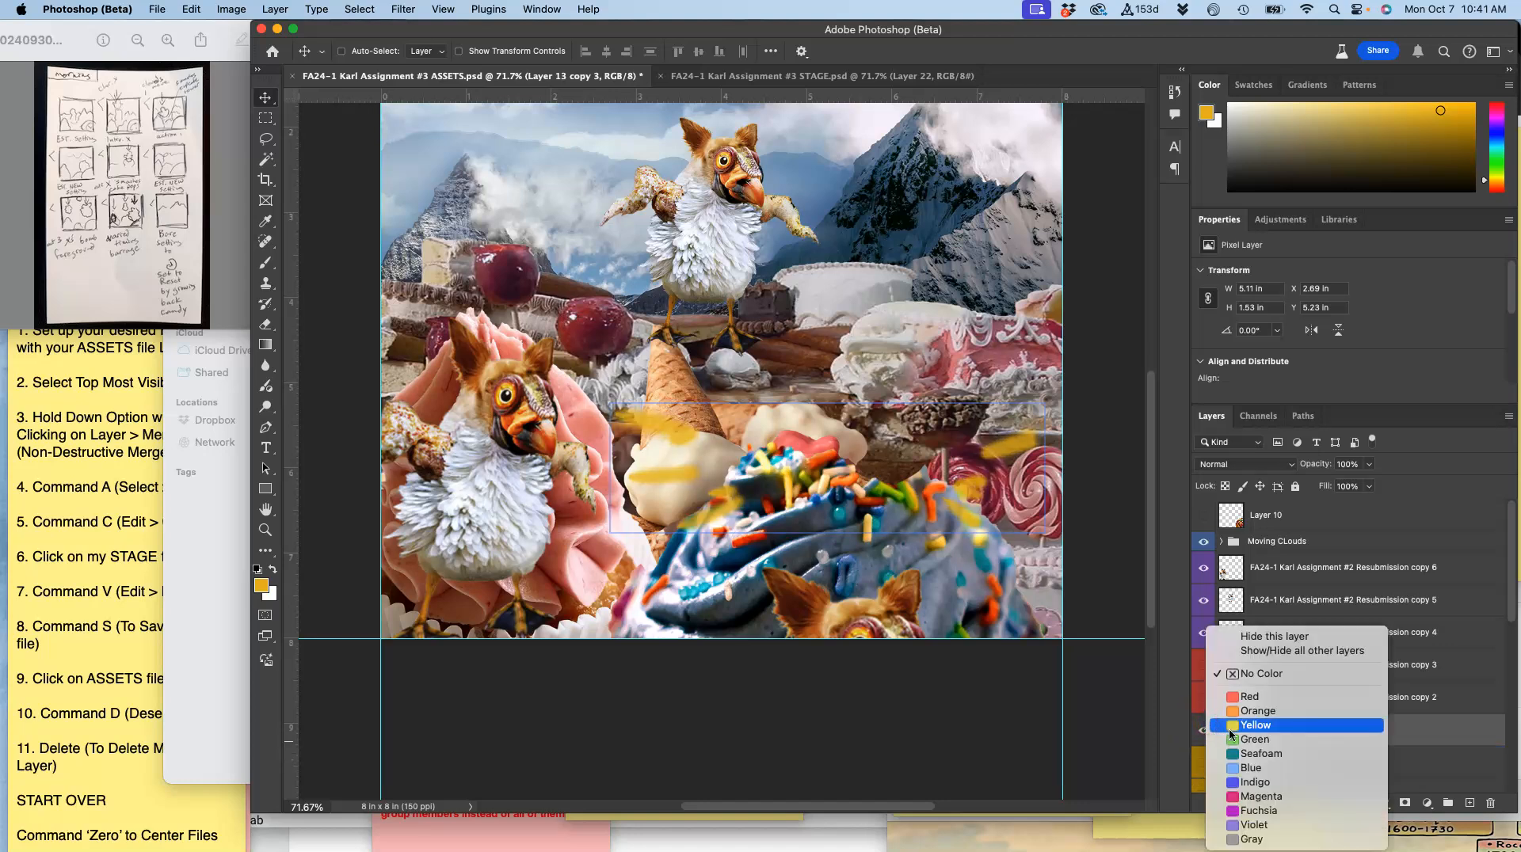
click(1254, 720)
Step: Flip Layer 13 copy 3 vertically, shrink it to about 3.75 × 1.12 in and place it near X -0.83, Y 6.85 in
mouse_move(1000, 450)
mouse_down()
mouse_move(739, 458)
mouse_move(638, 503)
mouse_move(632, 541)
mouse_up()
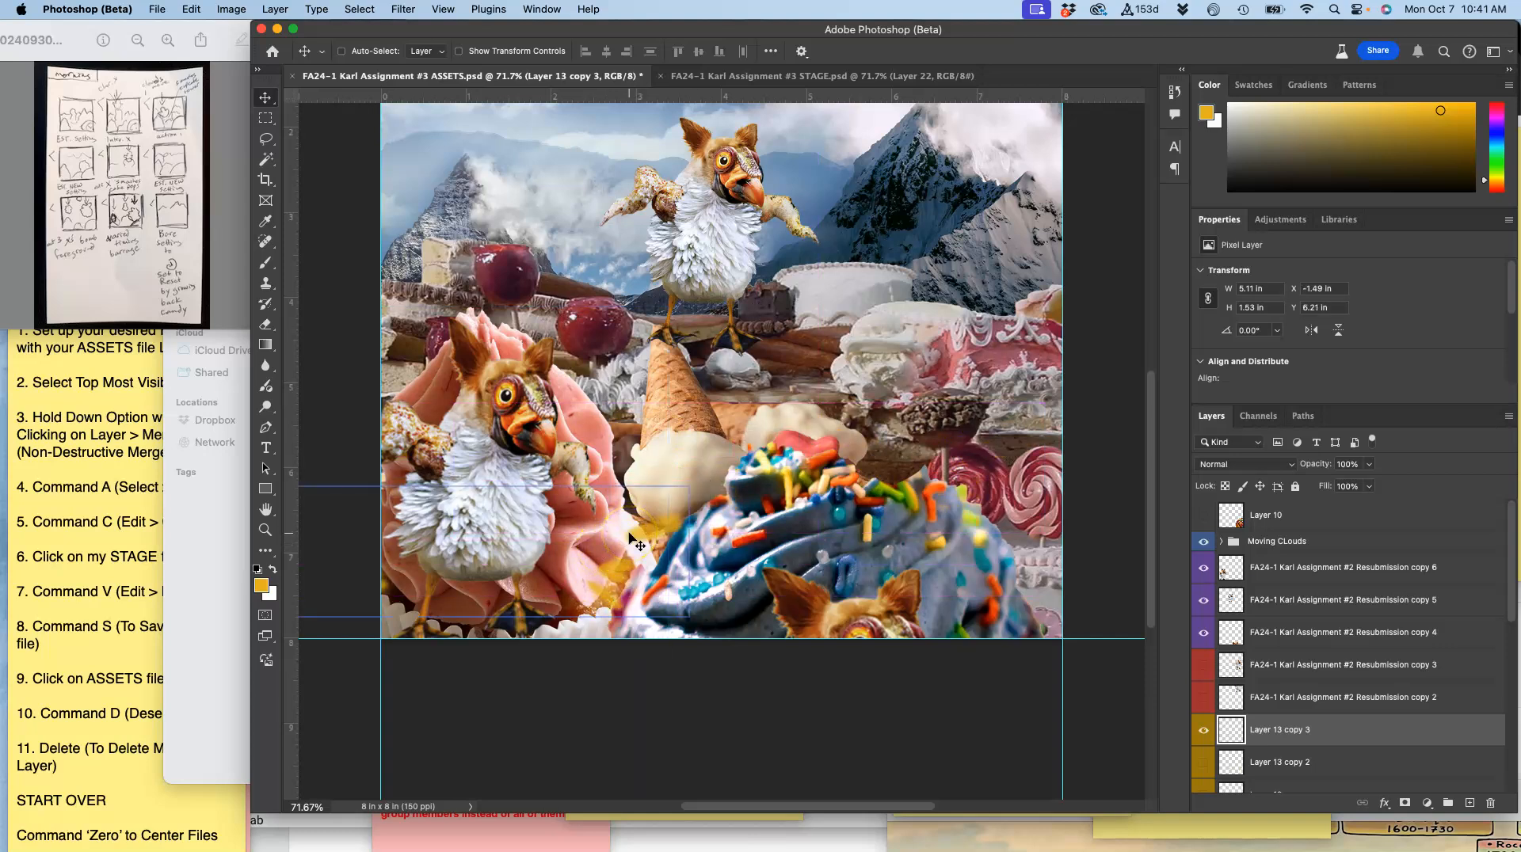
key(cmd+t)
right_click(632, 541)
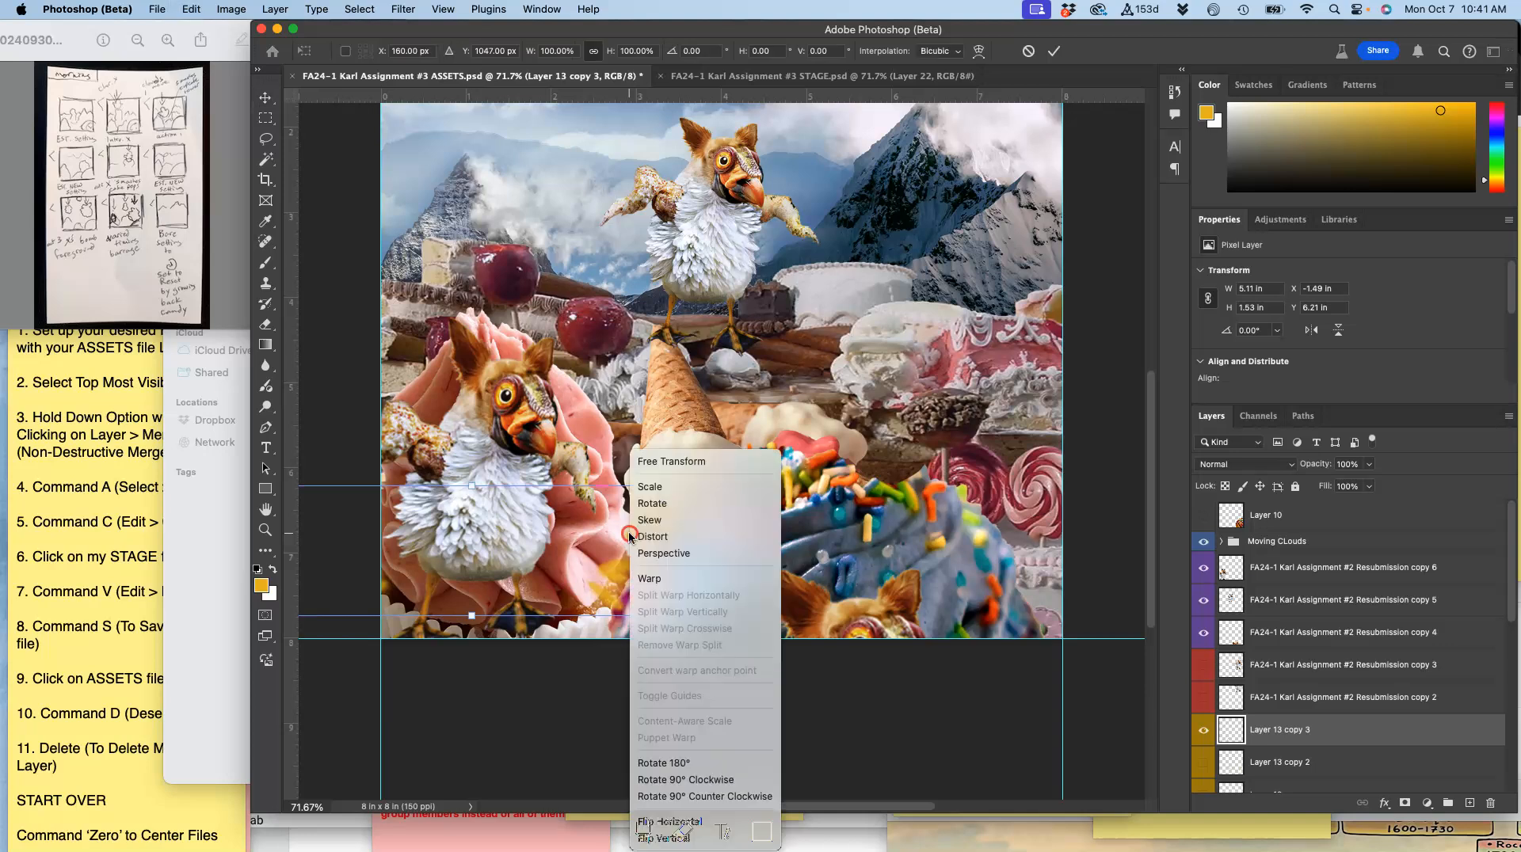
click(665, 836)
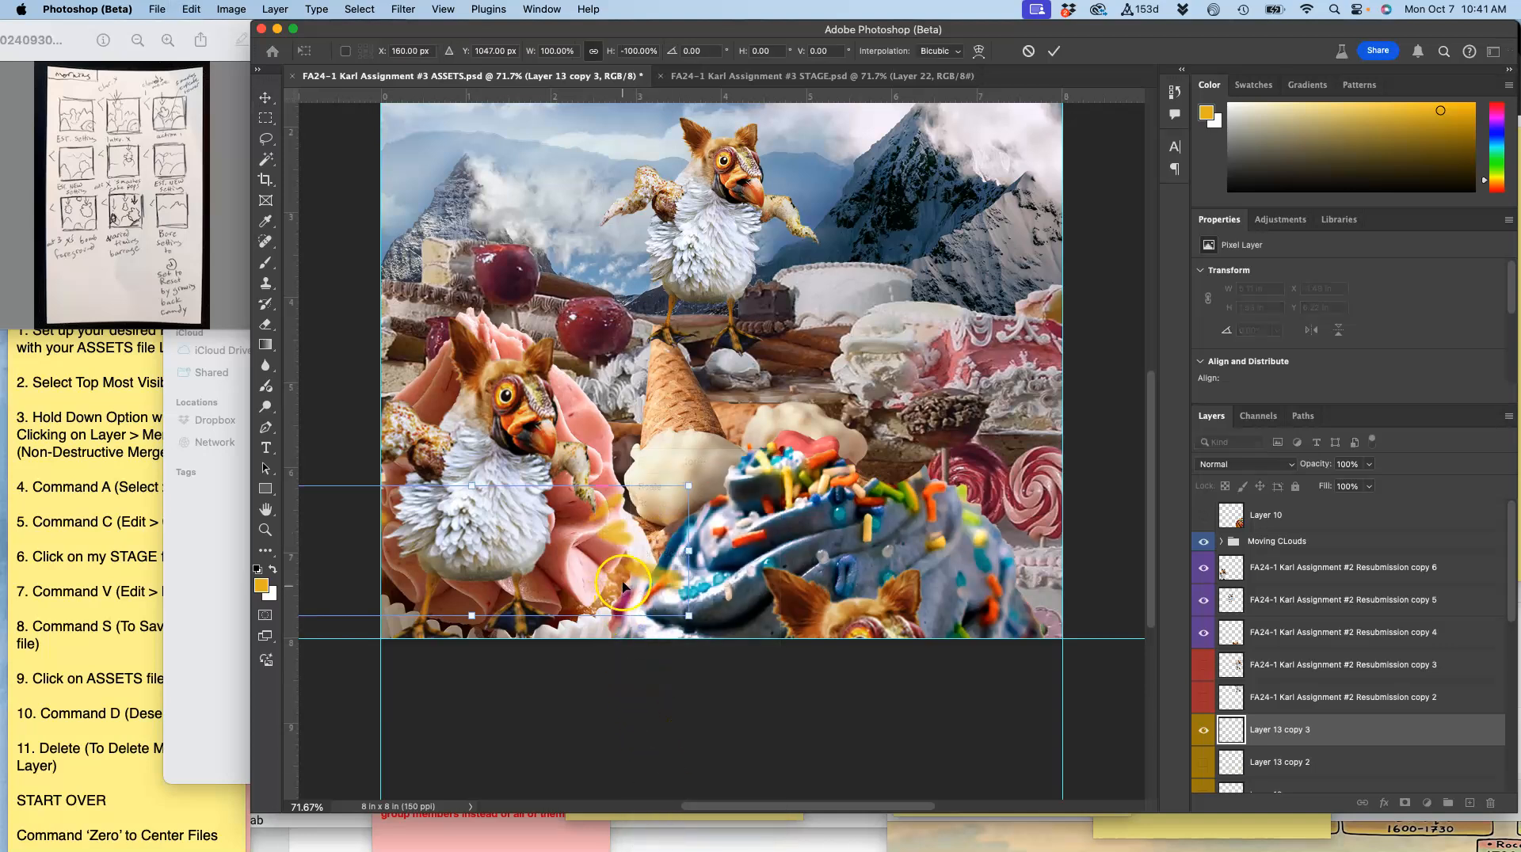
drag(633, 564, 631, 578)
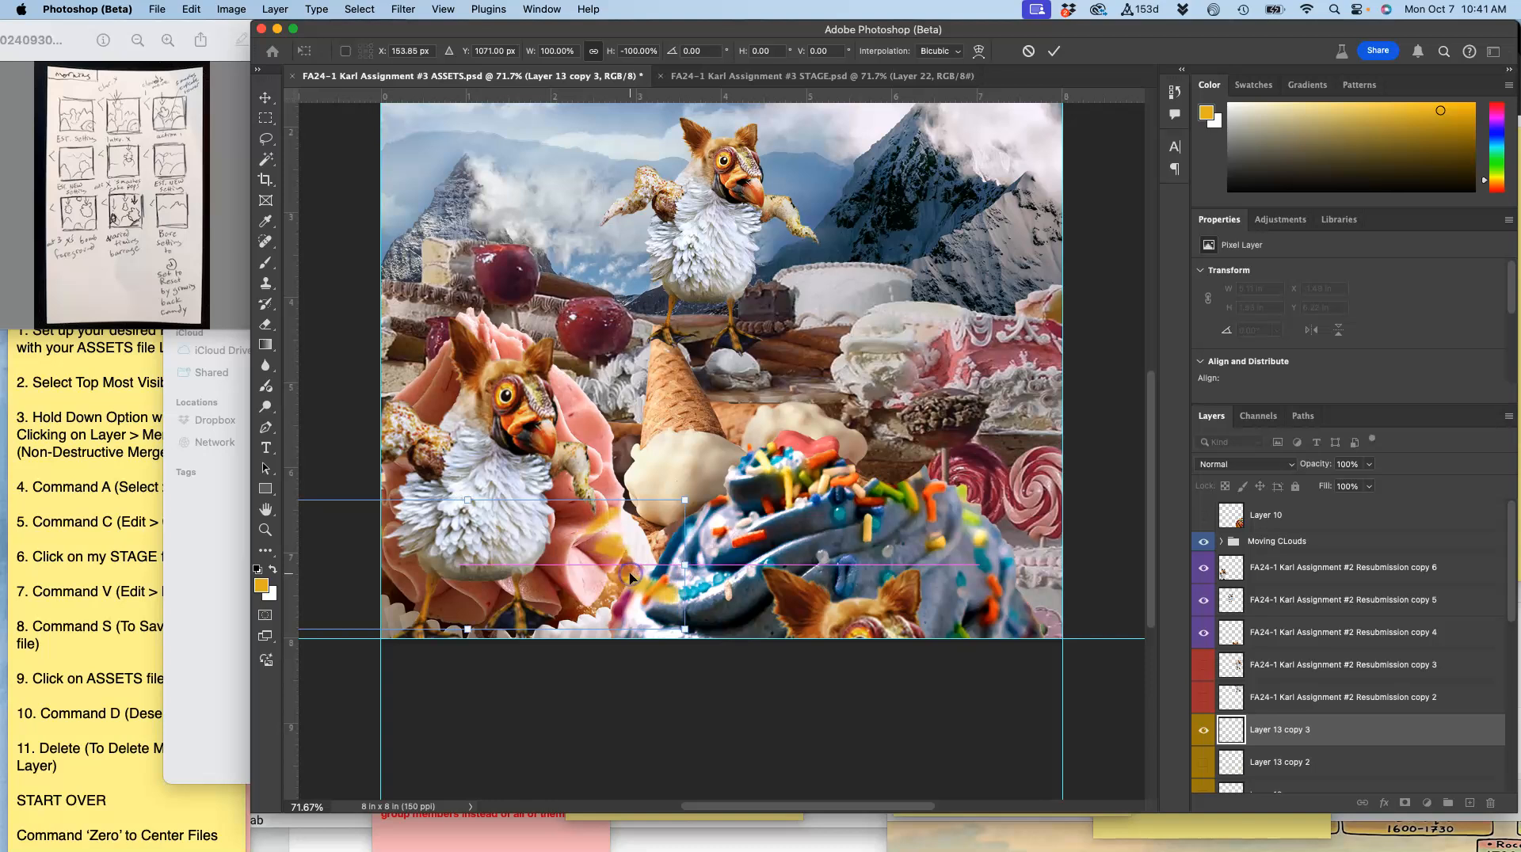
drag(686, 496, 626, 518)
drag(604, 578, 606, 598)
key(Return)
Step: Hide the blue frosted cupcake on Layer 12
click(1203, 648)
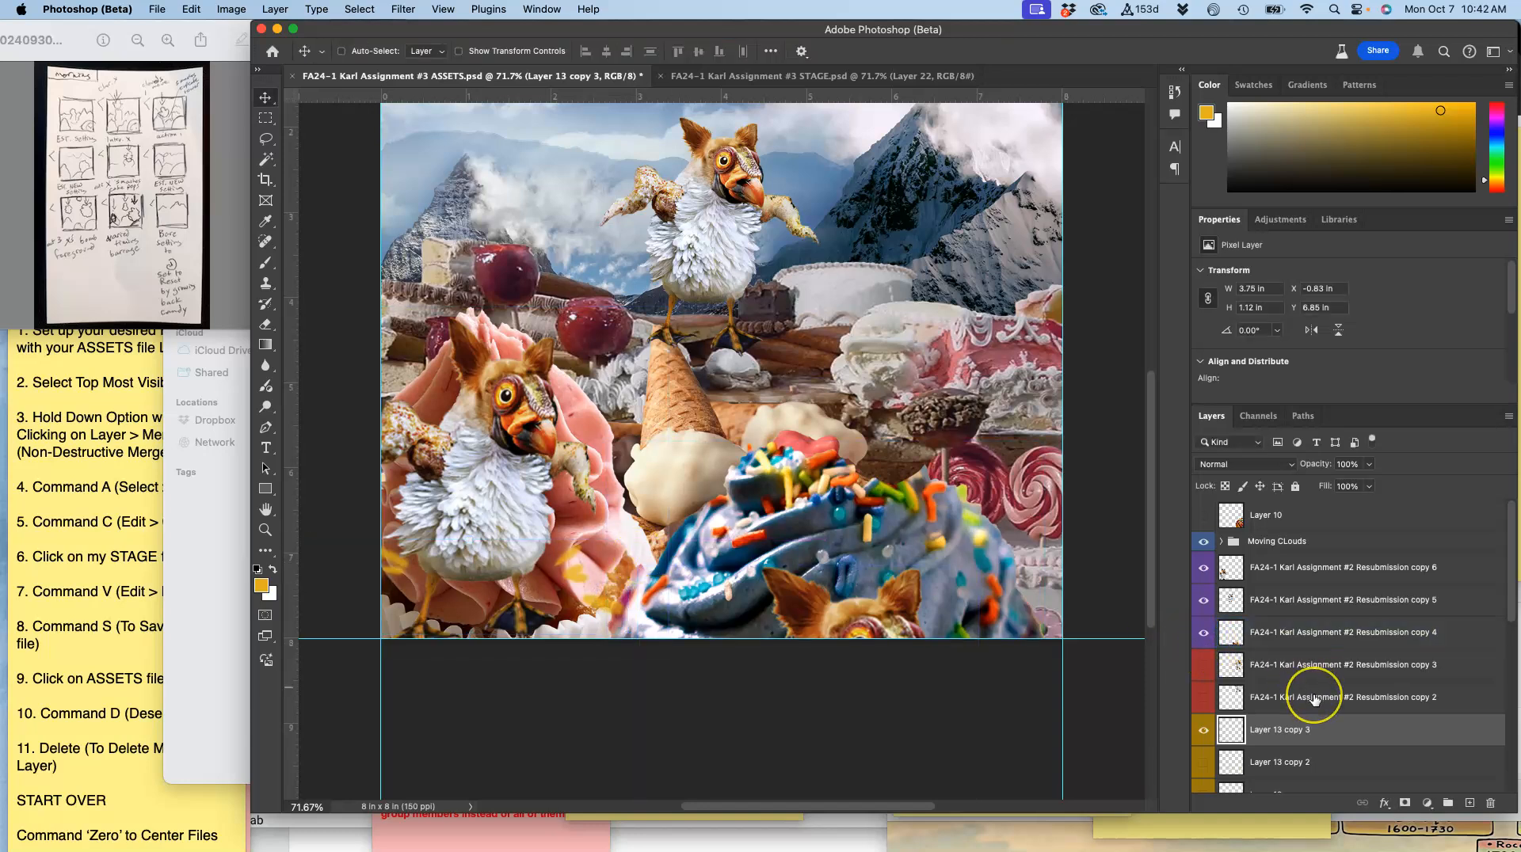
scroll(1315, 700, down, 3)
scroll(1315, 701, up, 3)
scroll(1305, 670, down, 5)
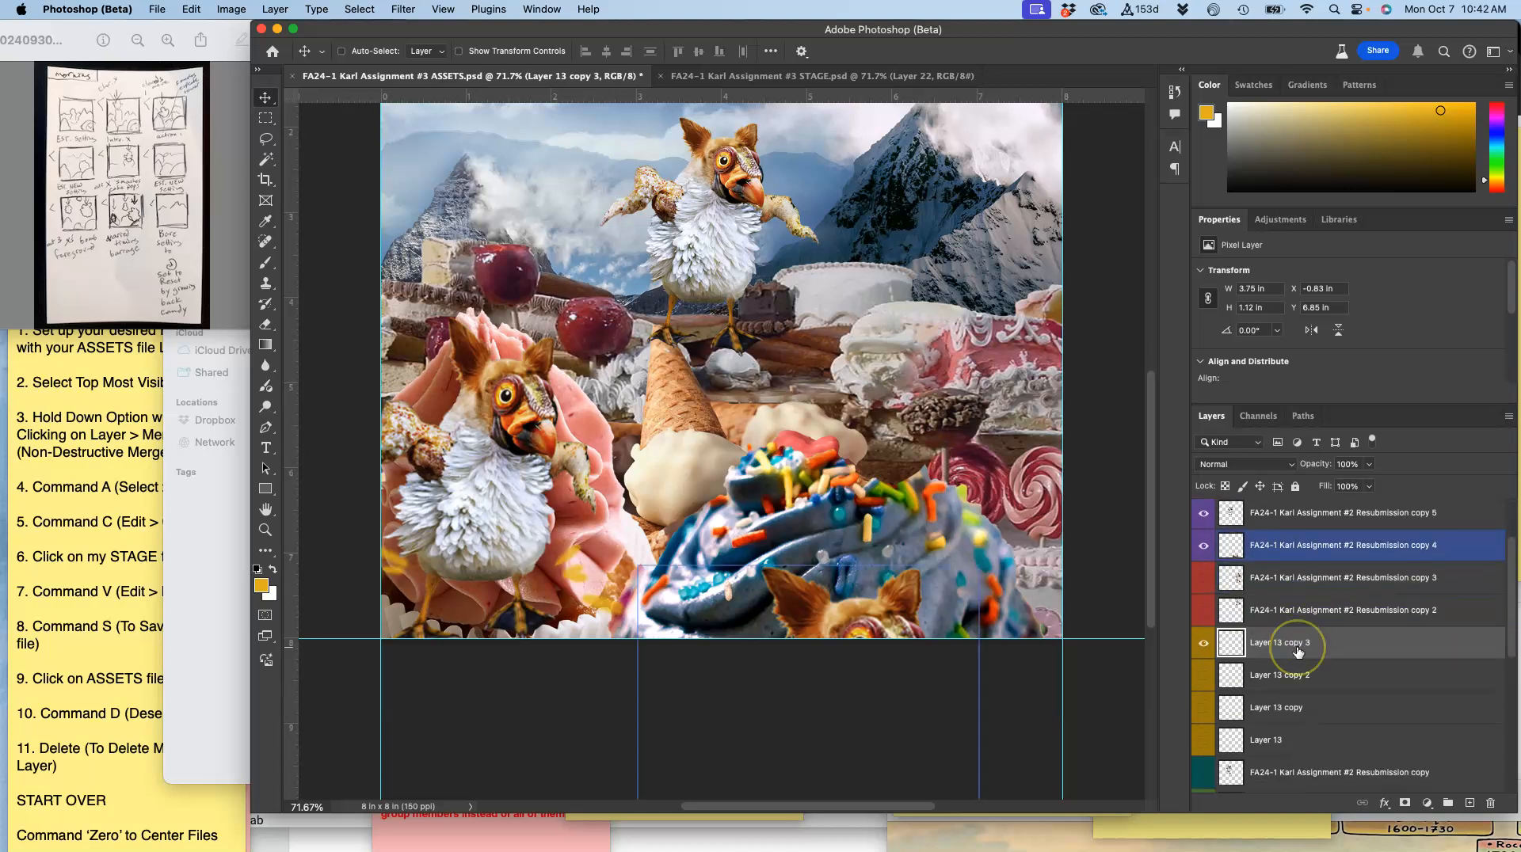
scroll(1298, 649, down, 4)
click(1297, 653)
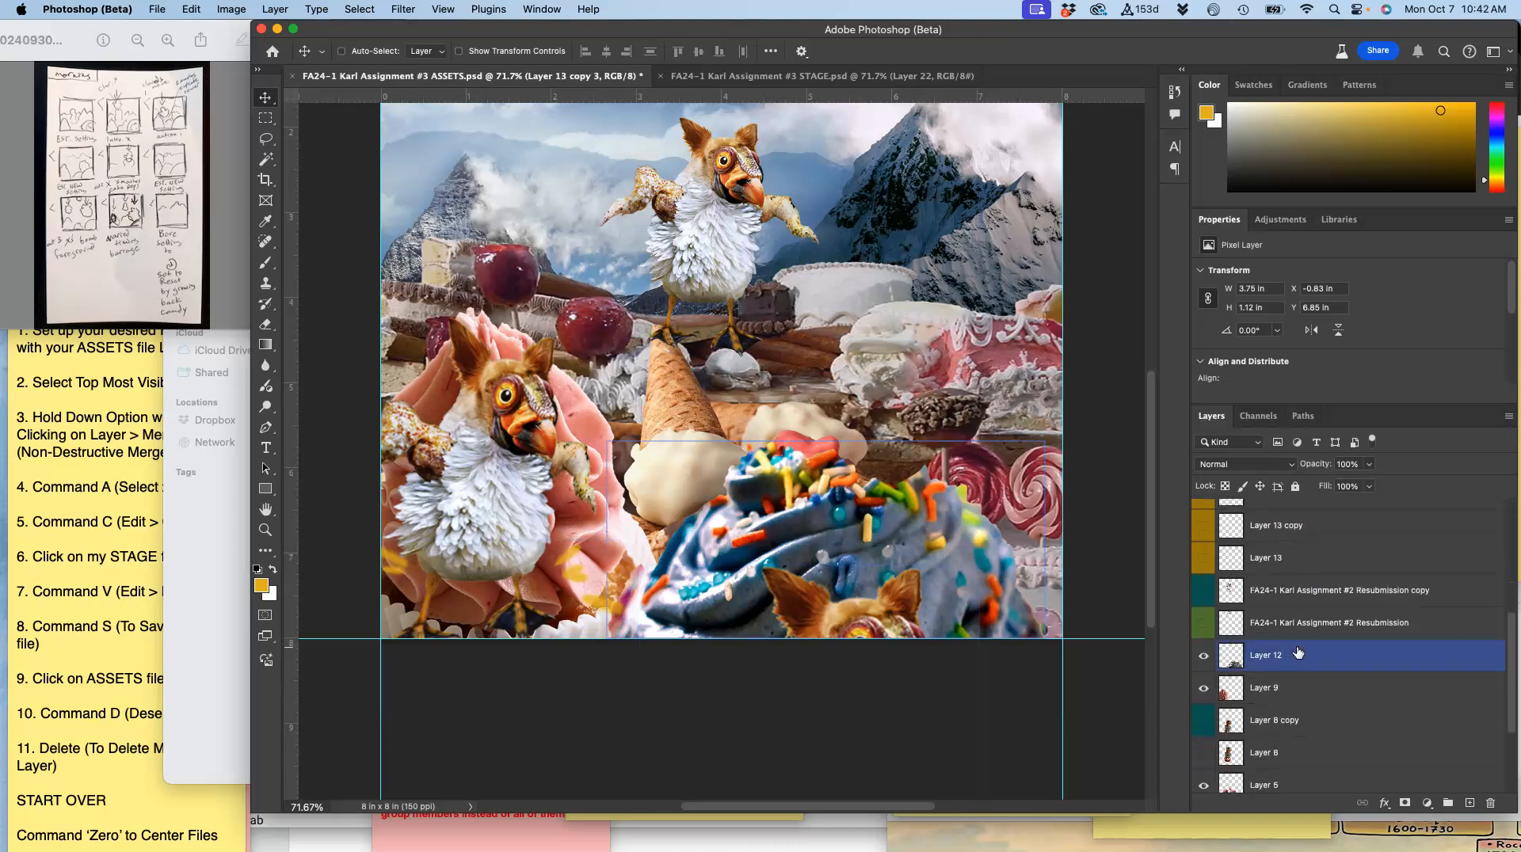
click(1204, 657)
Step: Duplicate the pink cupcake on Layer 9, hide the original and give the copy a violet colour label
click(1259, 692)
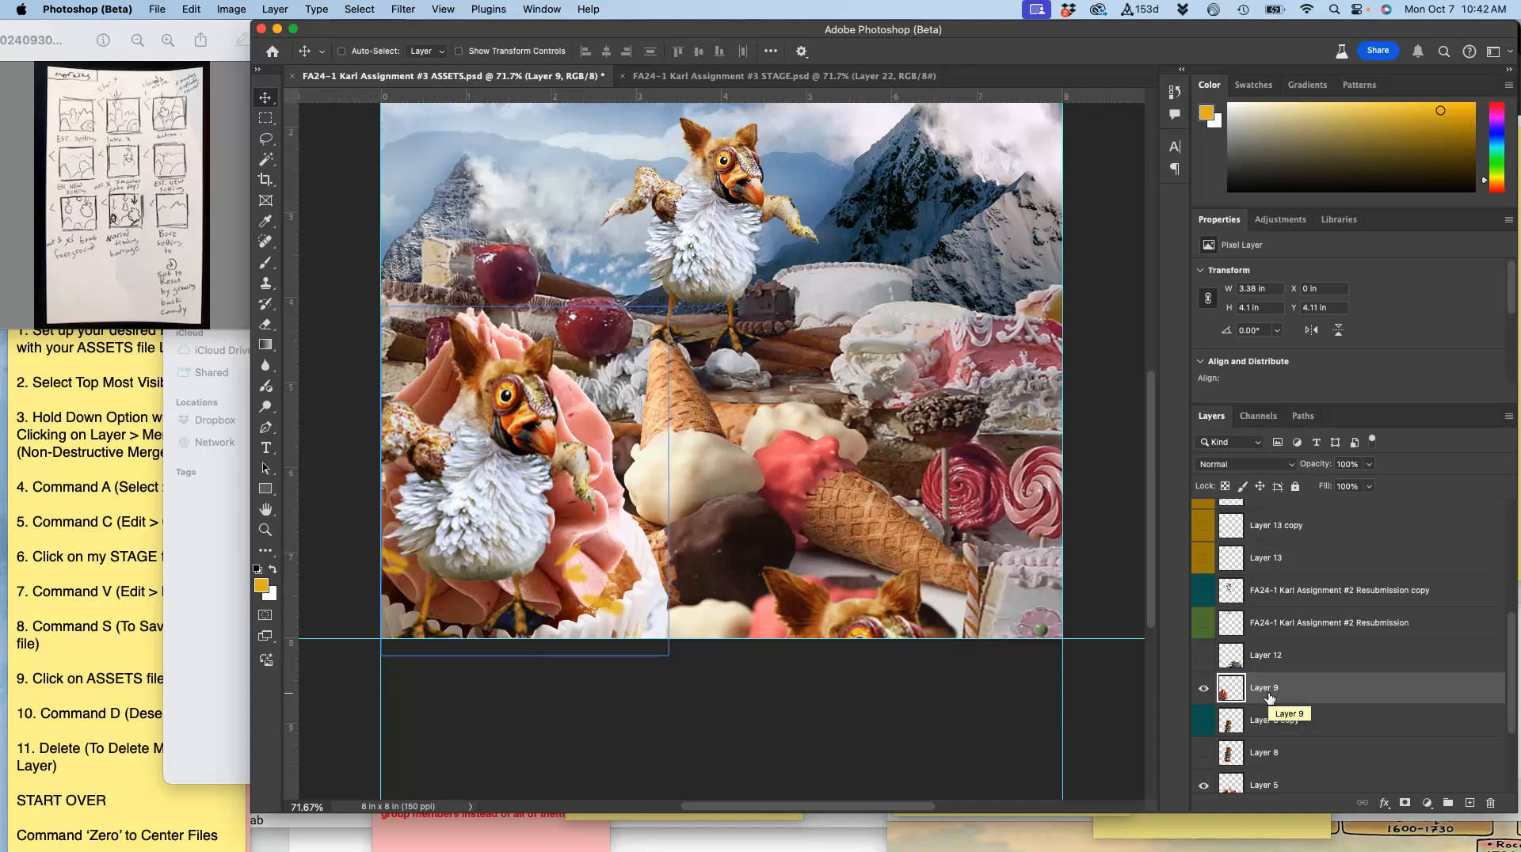
key(cmd+j)
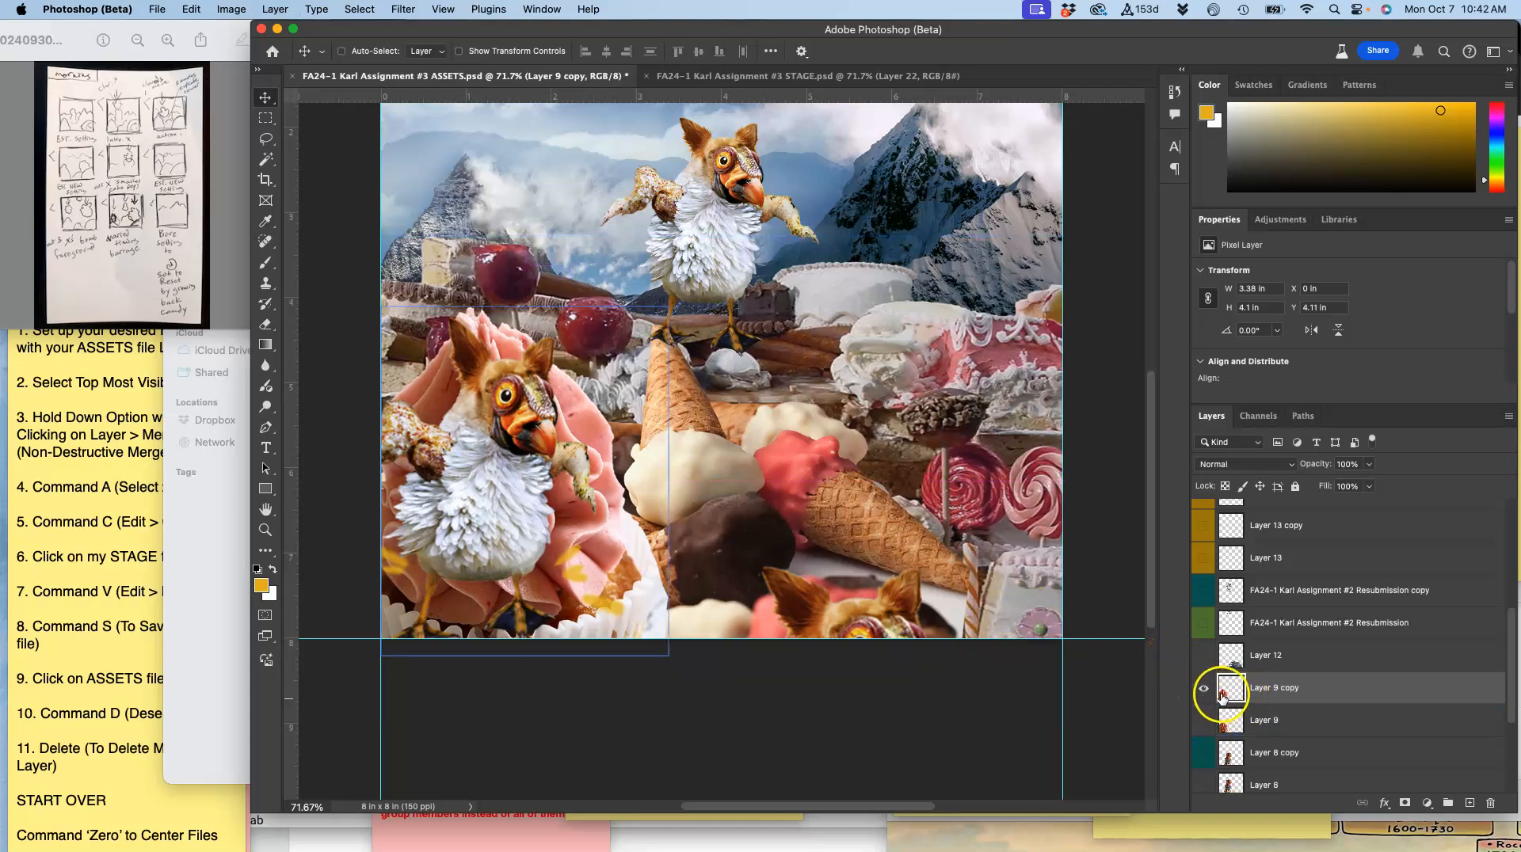
right_click(1205, 686)
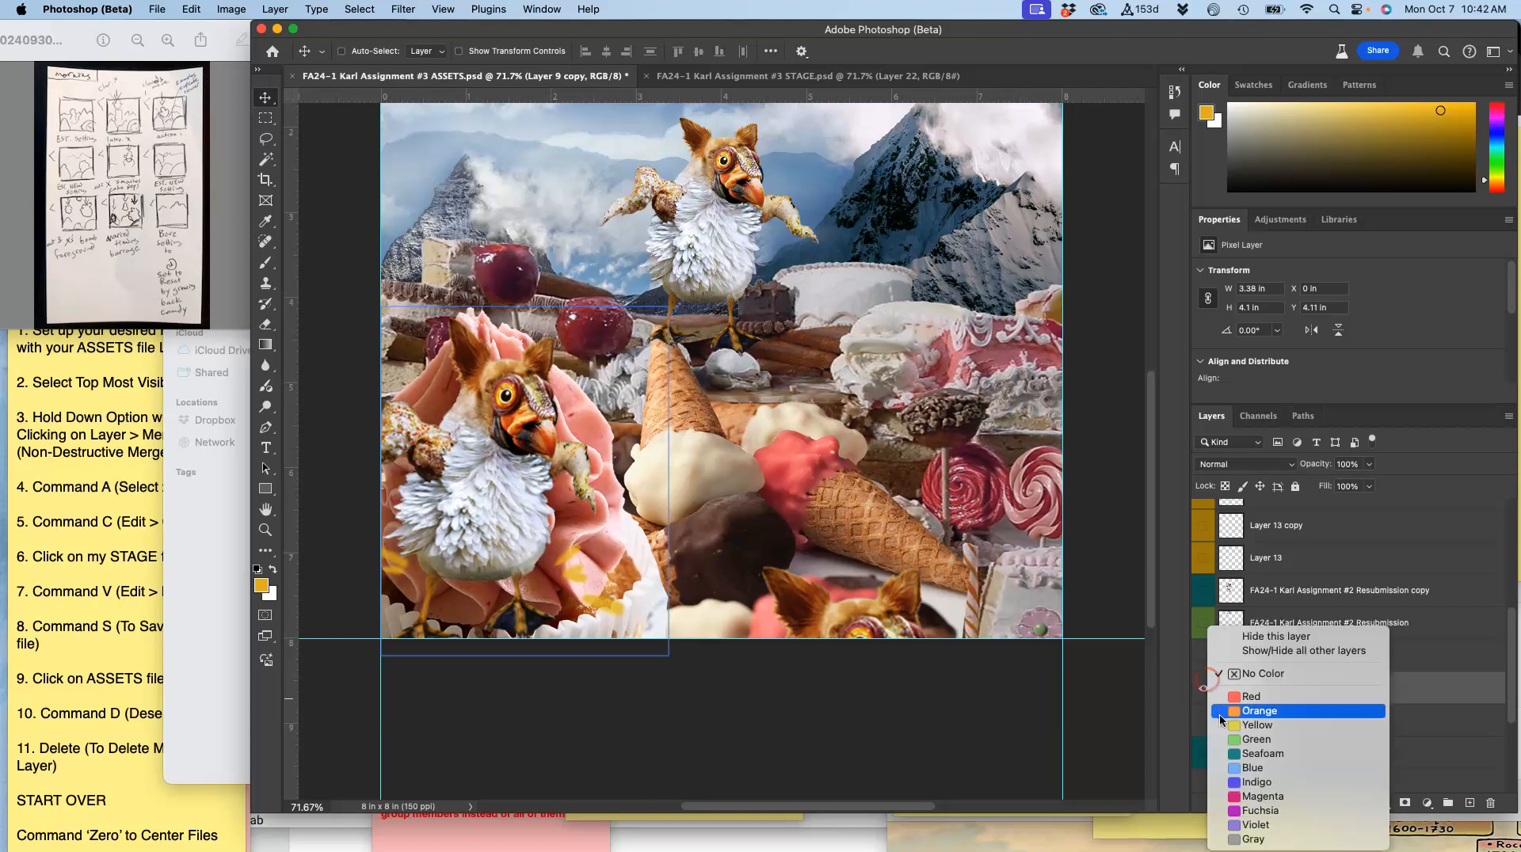
click(1251, 824)
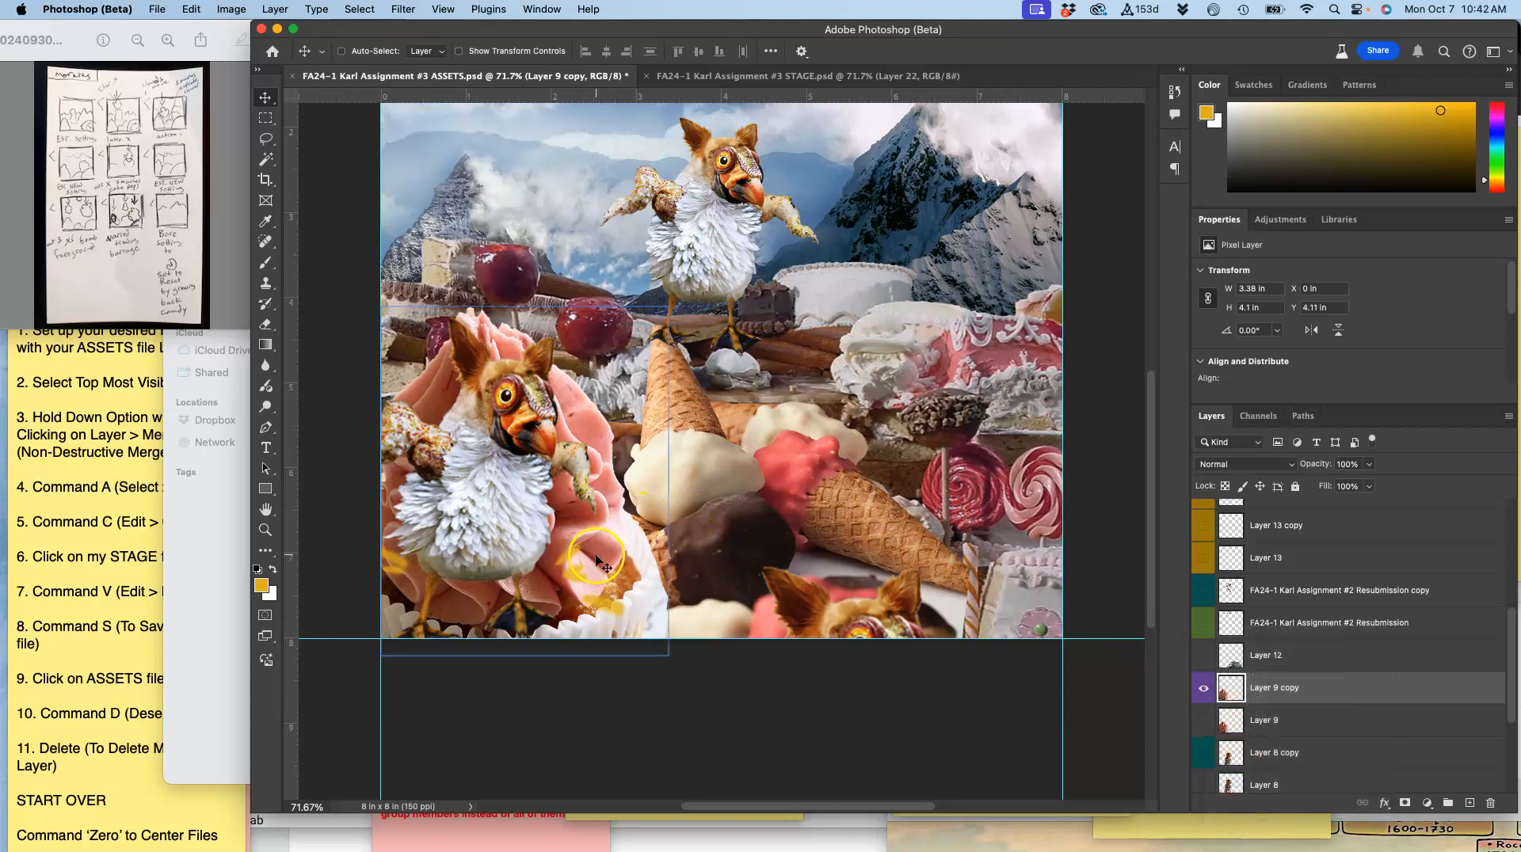
Step: Lower the pink cupcake copy to about Y 6.43 in, so it sinks below the canvas's bottom edge
drag(614, 560, 602, 758)
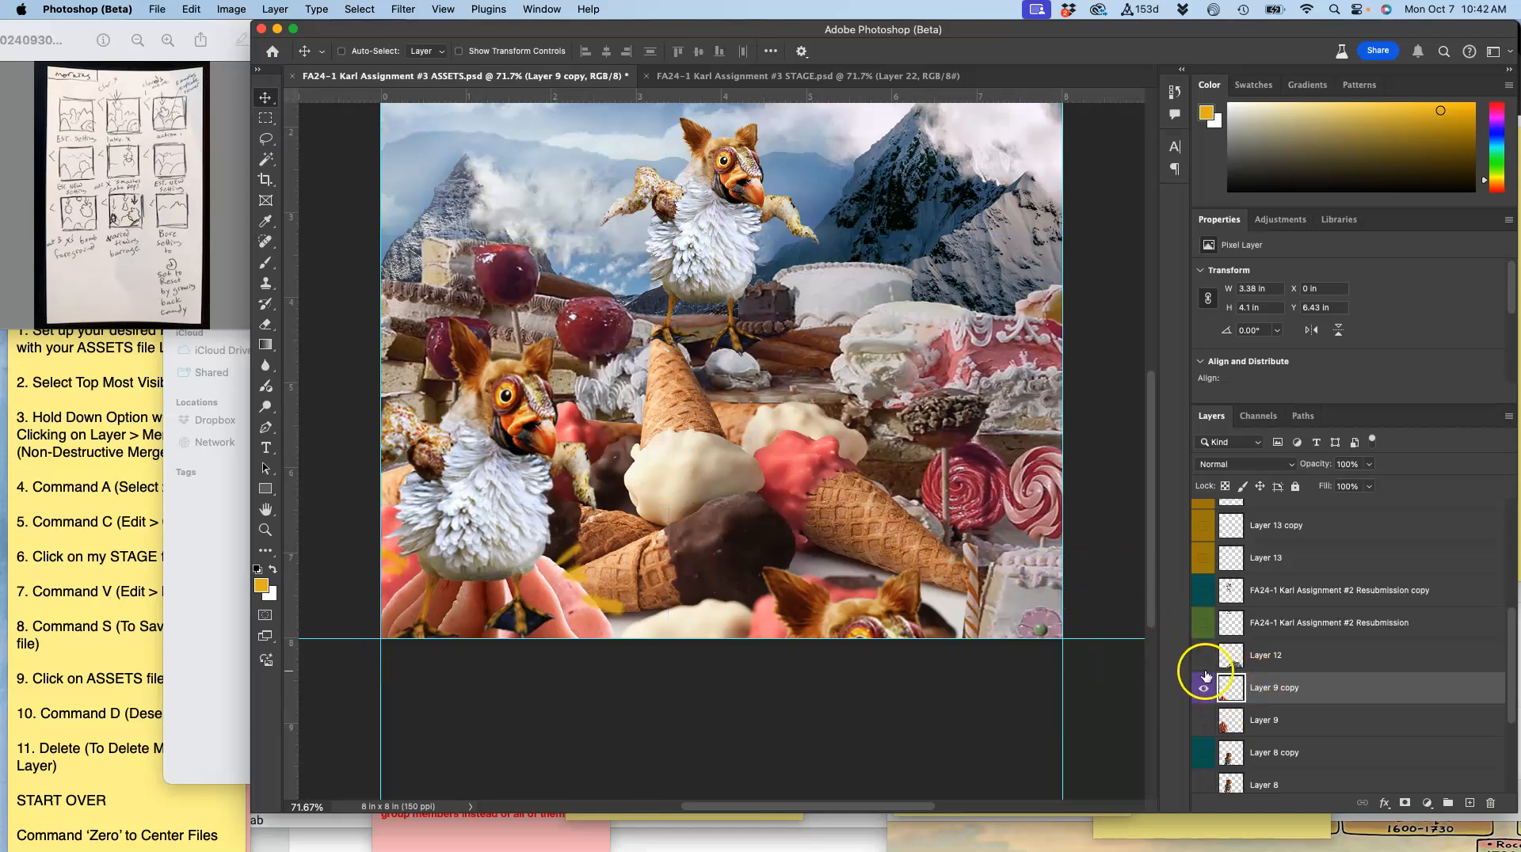
scroll(1244, 732, down, 1)
scroll(1245, 732, up, 1)
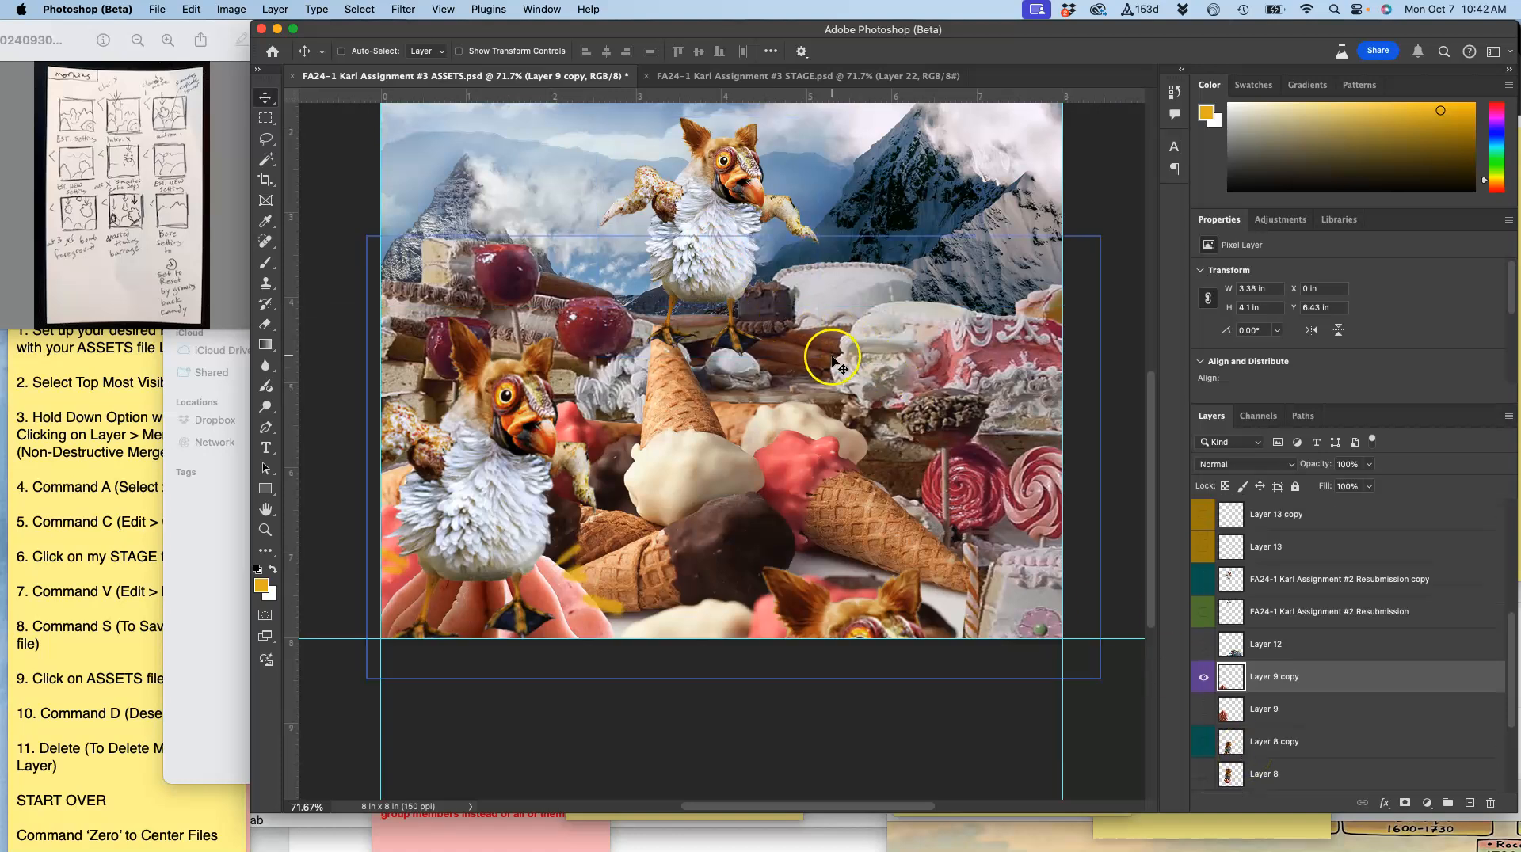
Step: Compare the whole composition in the ASSETS file with the latest frame in the STAGE file
key(super+minus)
key(super+minus)
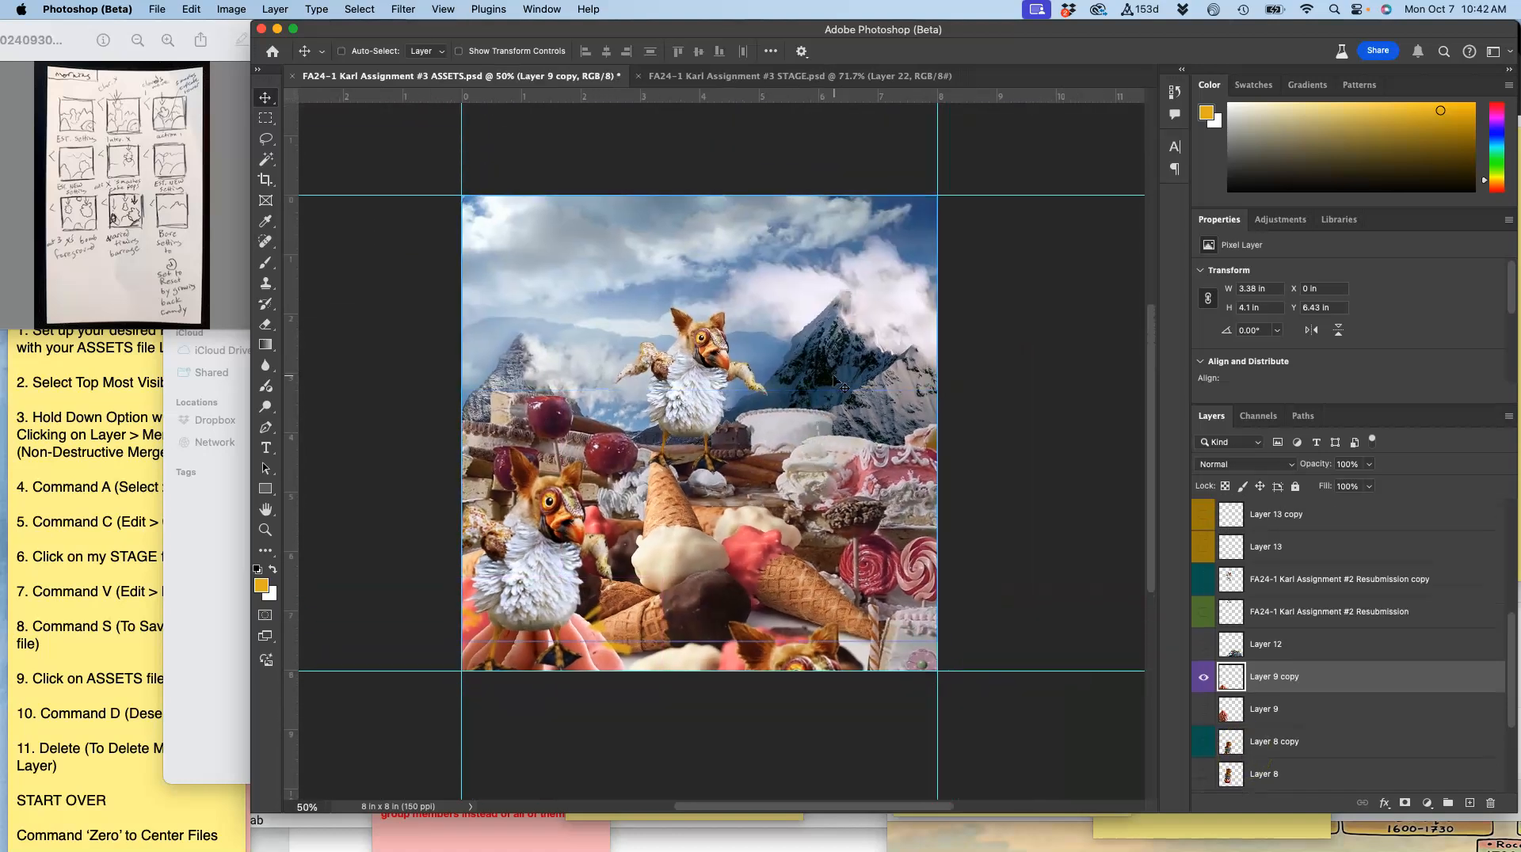
key(super+0)
click(874, 76)
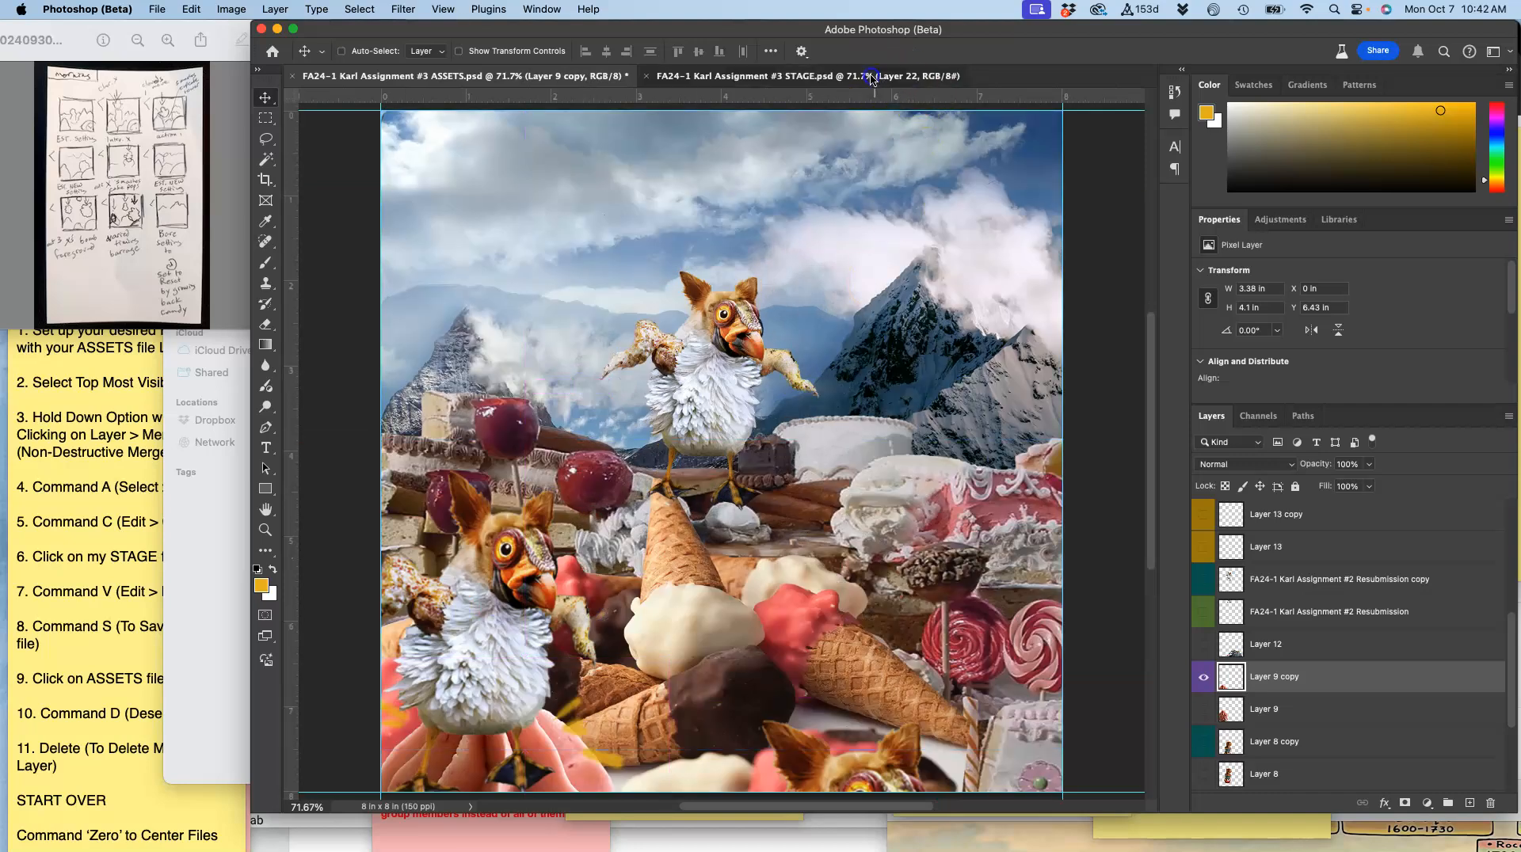
click(584, 76)
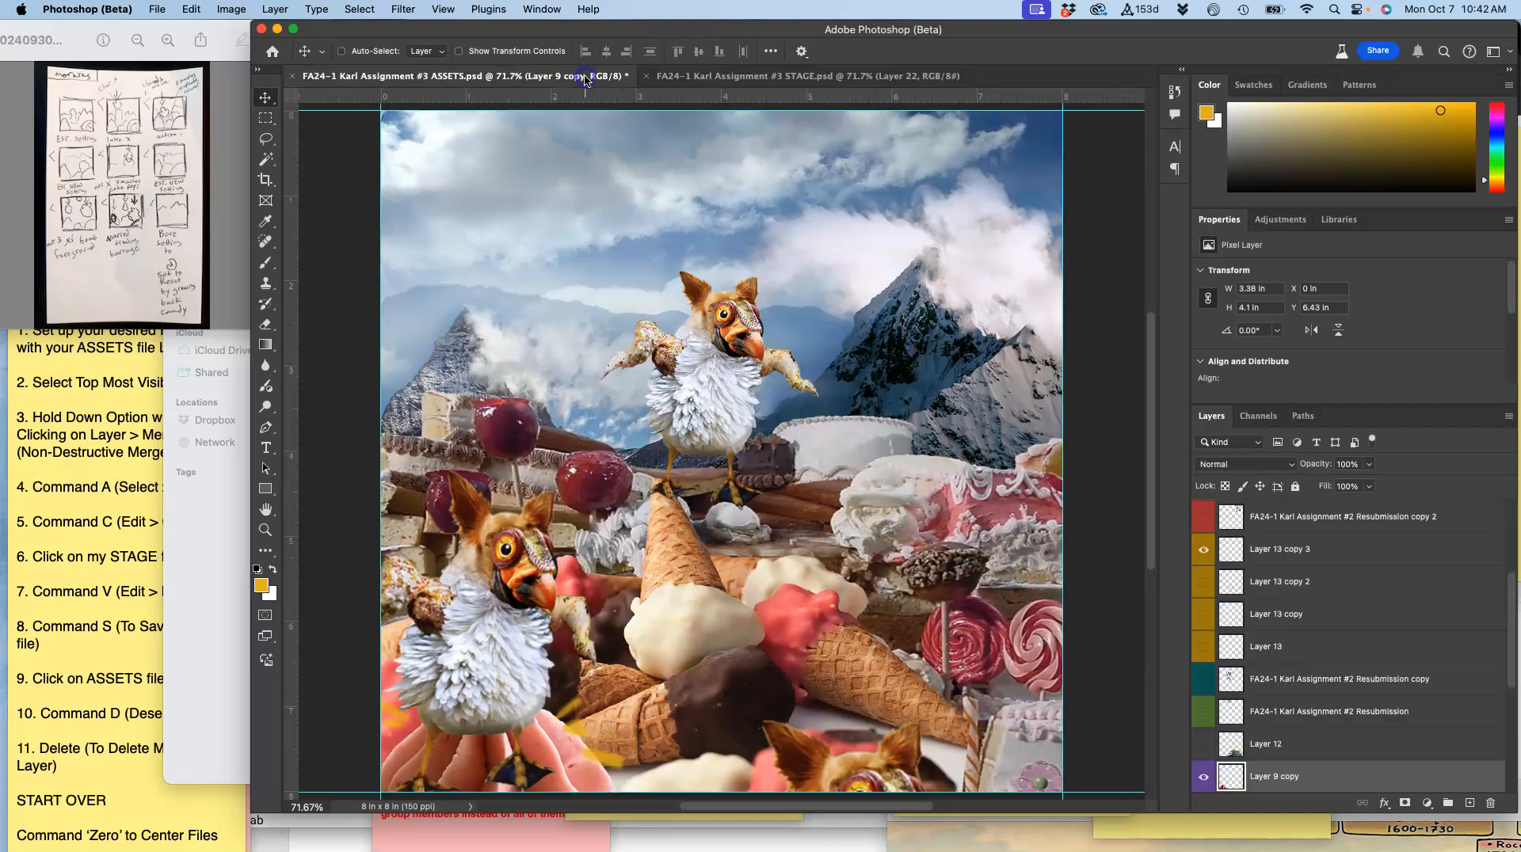
click(697, 75)
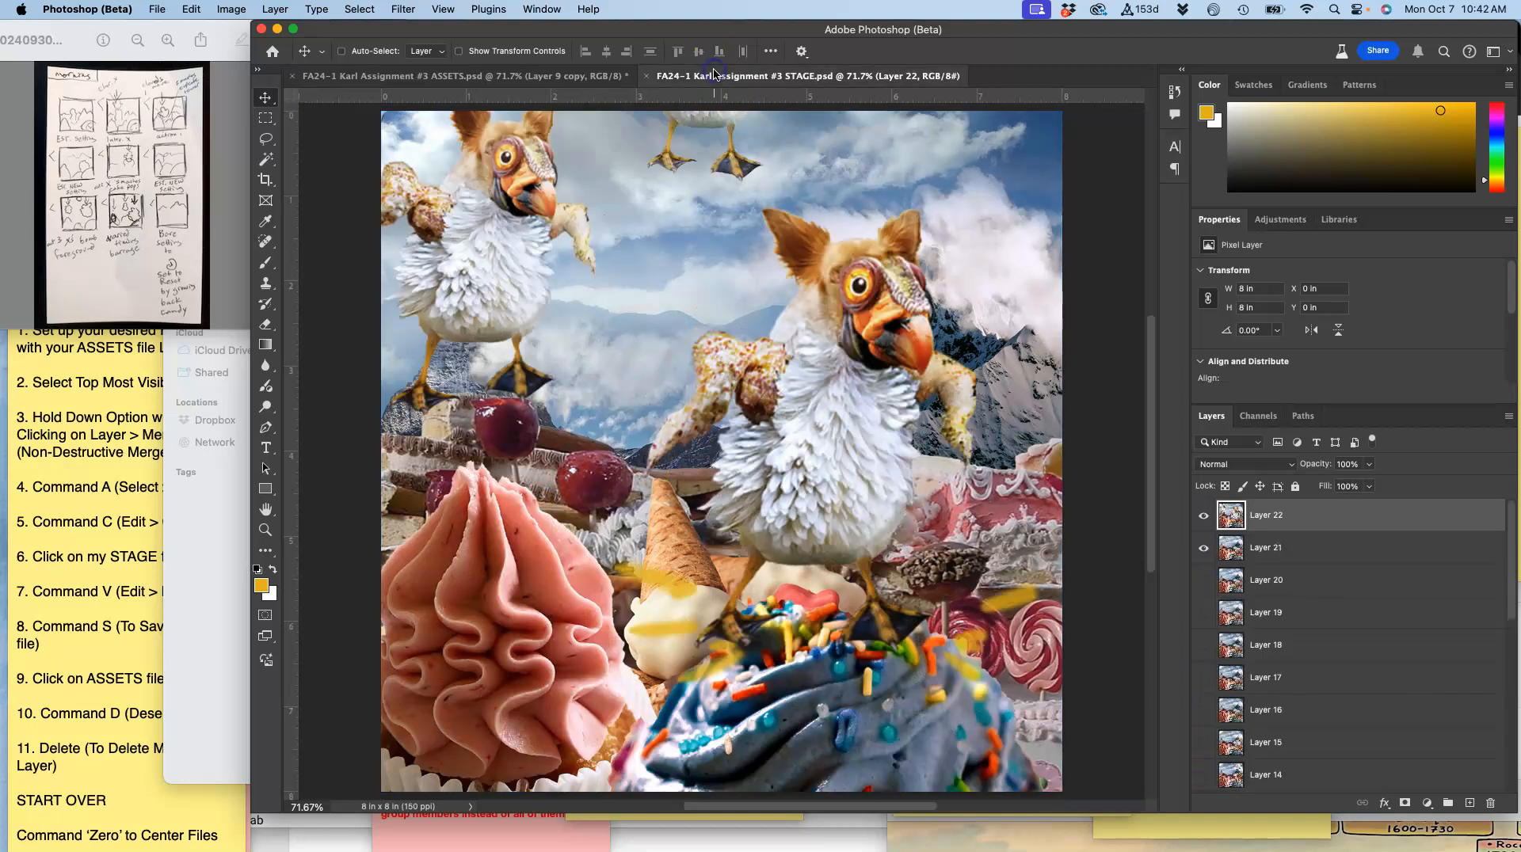
click(567, 76)
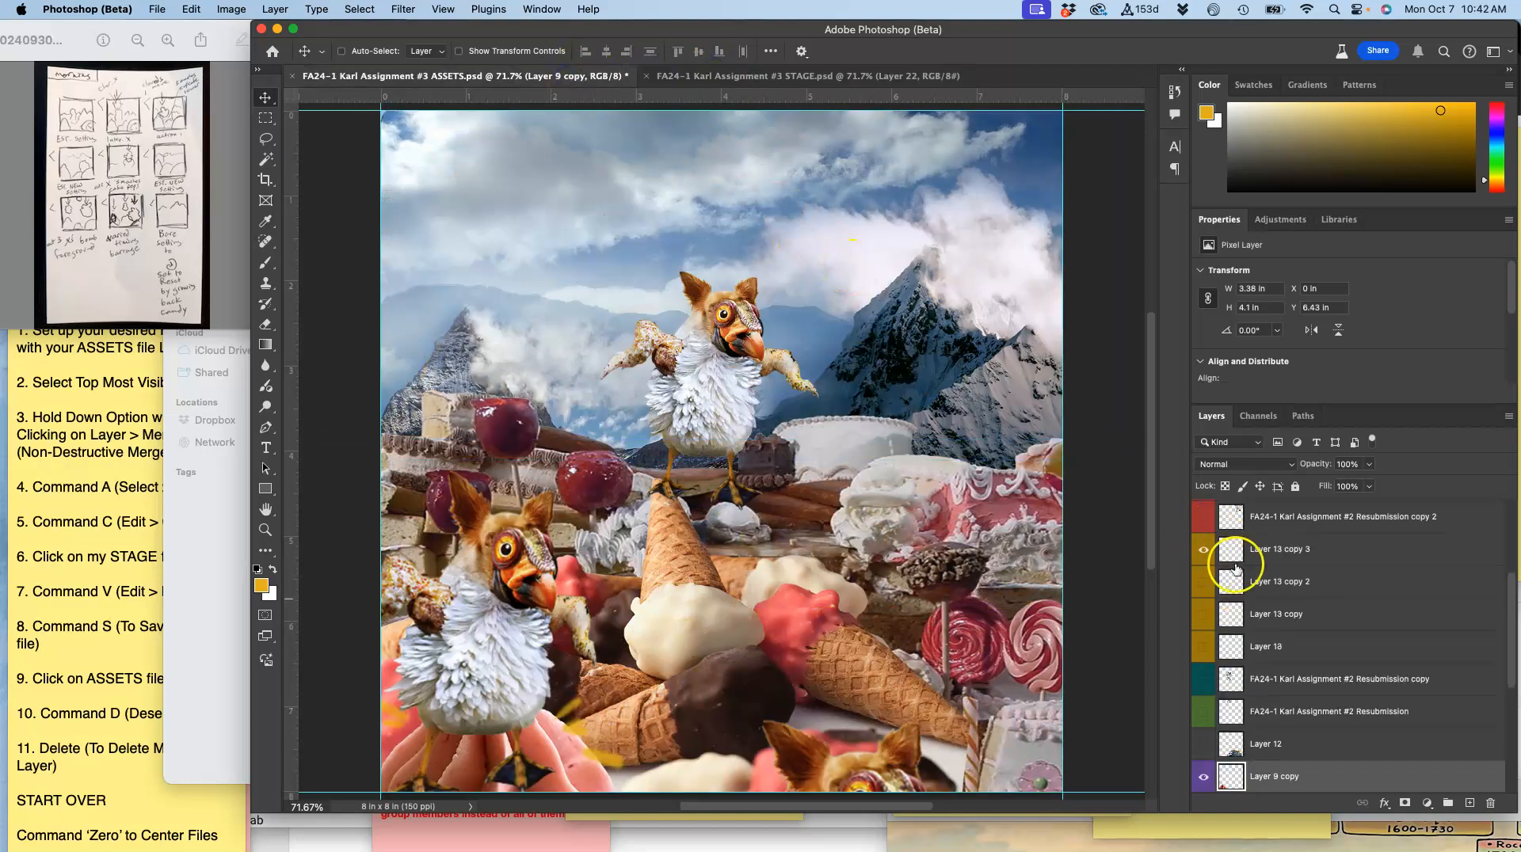
Step: Merge the visible layers into a new layer above the Moving CLouds group and paste the full-canvas copy into the STAGE file
scroll(1236, 568, up, 5)
click(1261, 543)
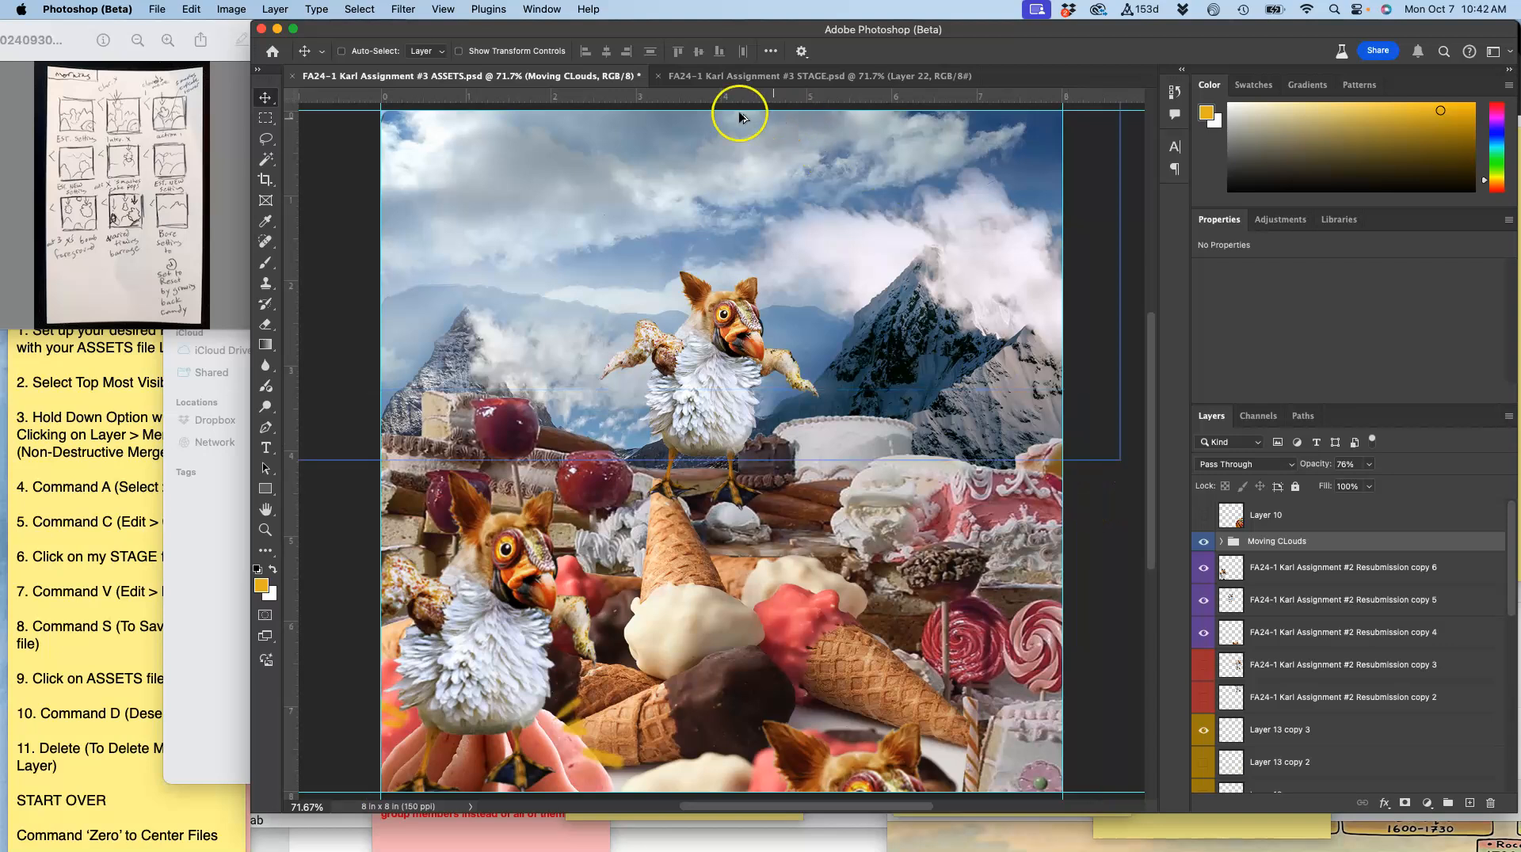
click(278, 9)
alt+click(305, 586)
key(super+a)
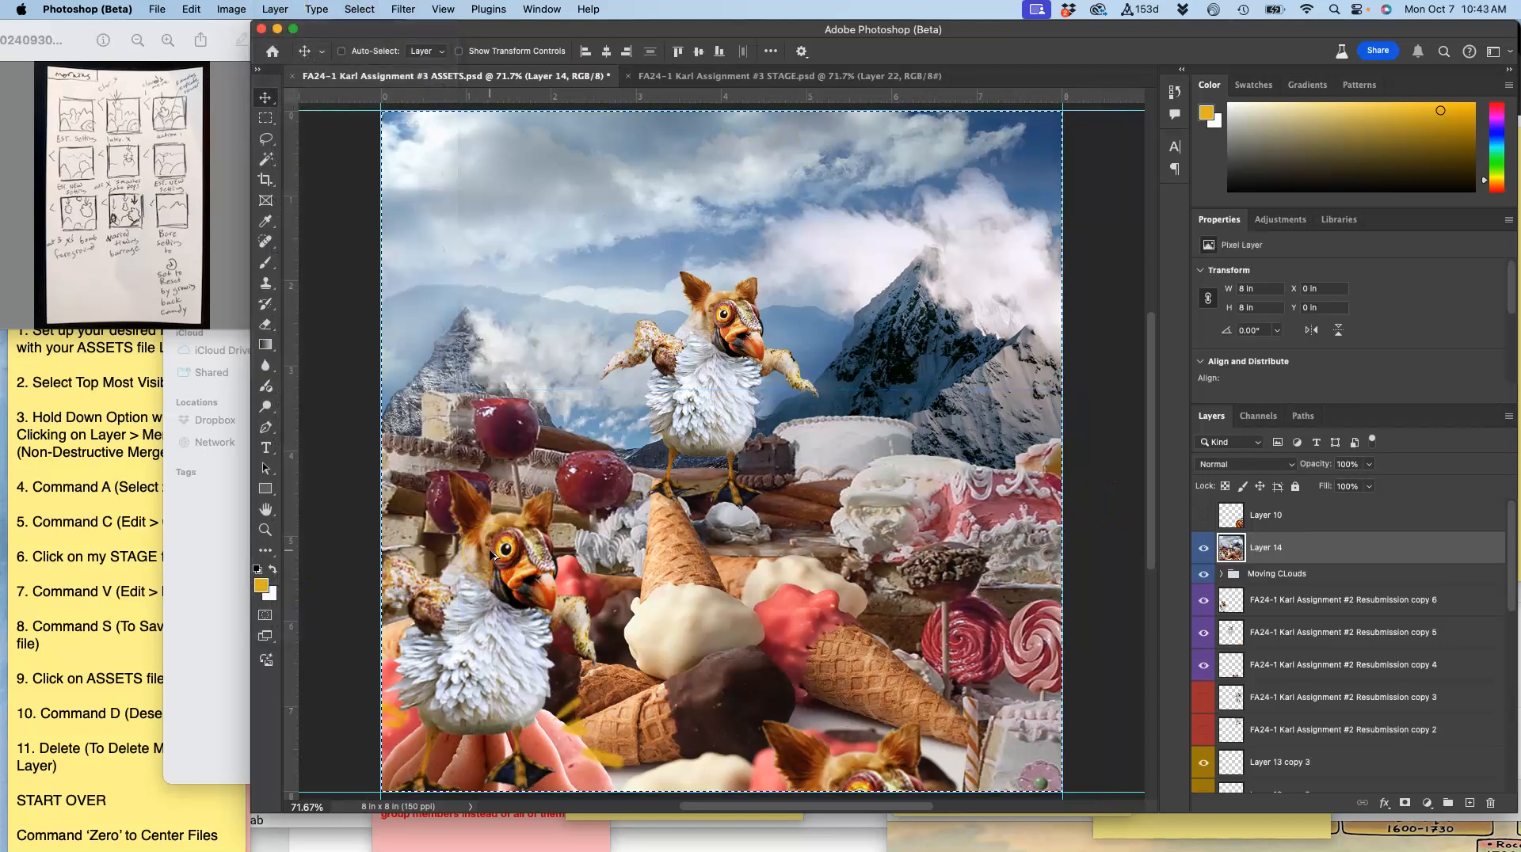
click(779, 77)
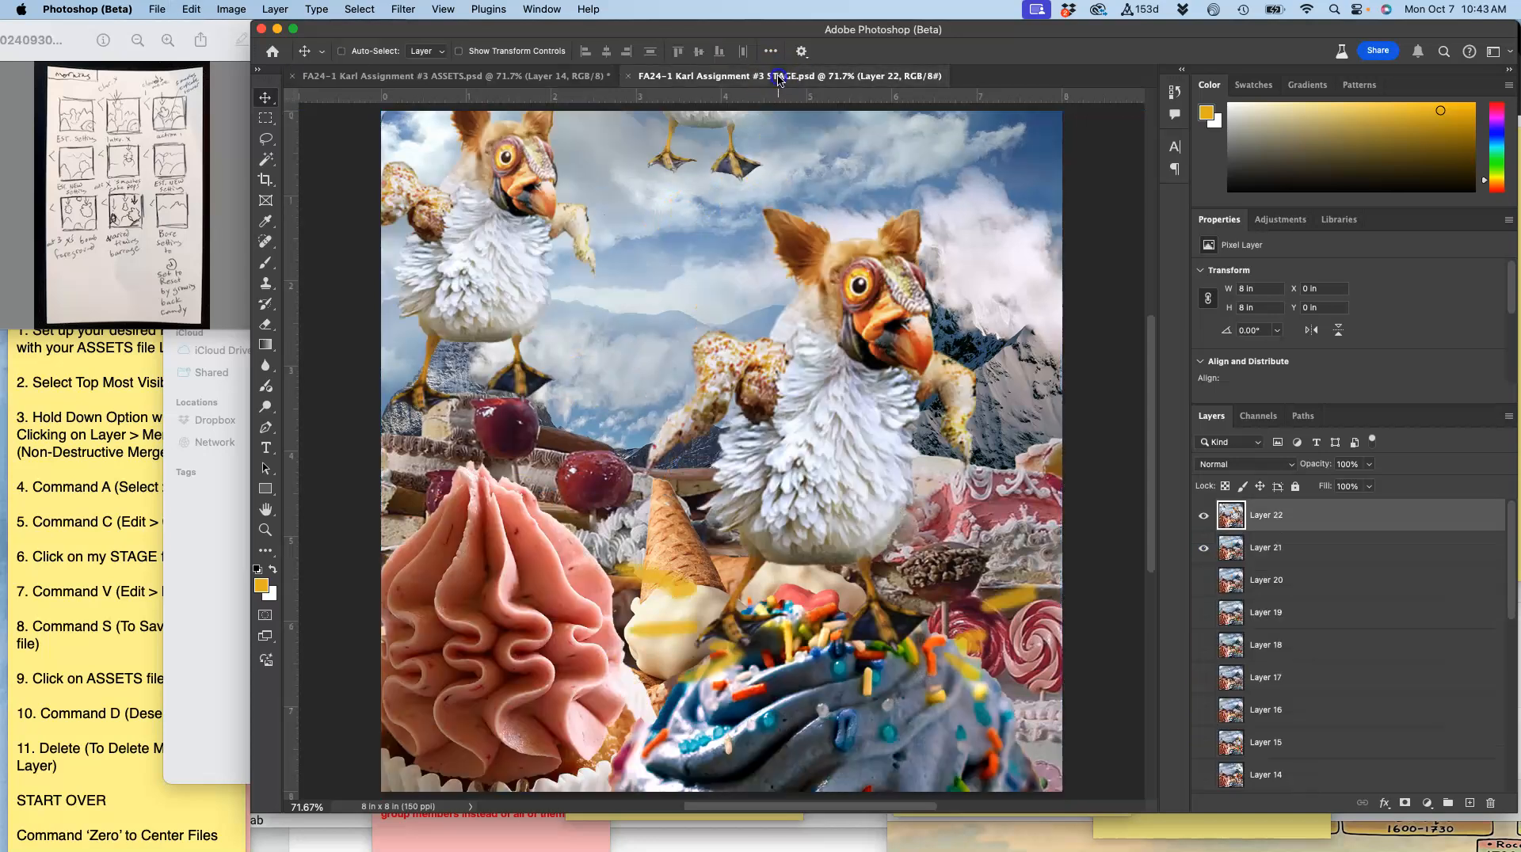
key(super+v)
Step: Toggle the pasted frame on and off to compare it with Layer 22, leave it visible and save the STAGE file
click(1203, 517)
click(1202, 519)
click(1202, 519)
click(1202, 518)
click(1203, 519)
click(1202, 519)
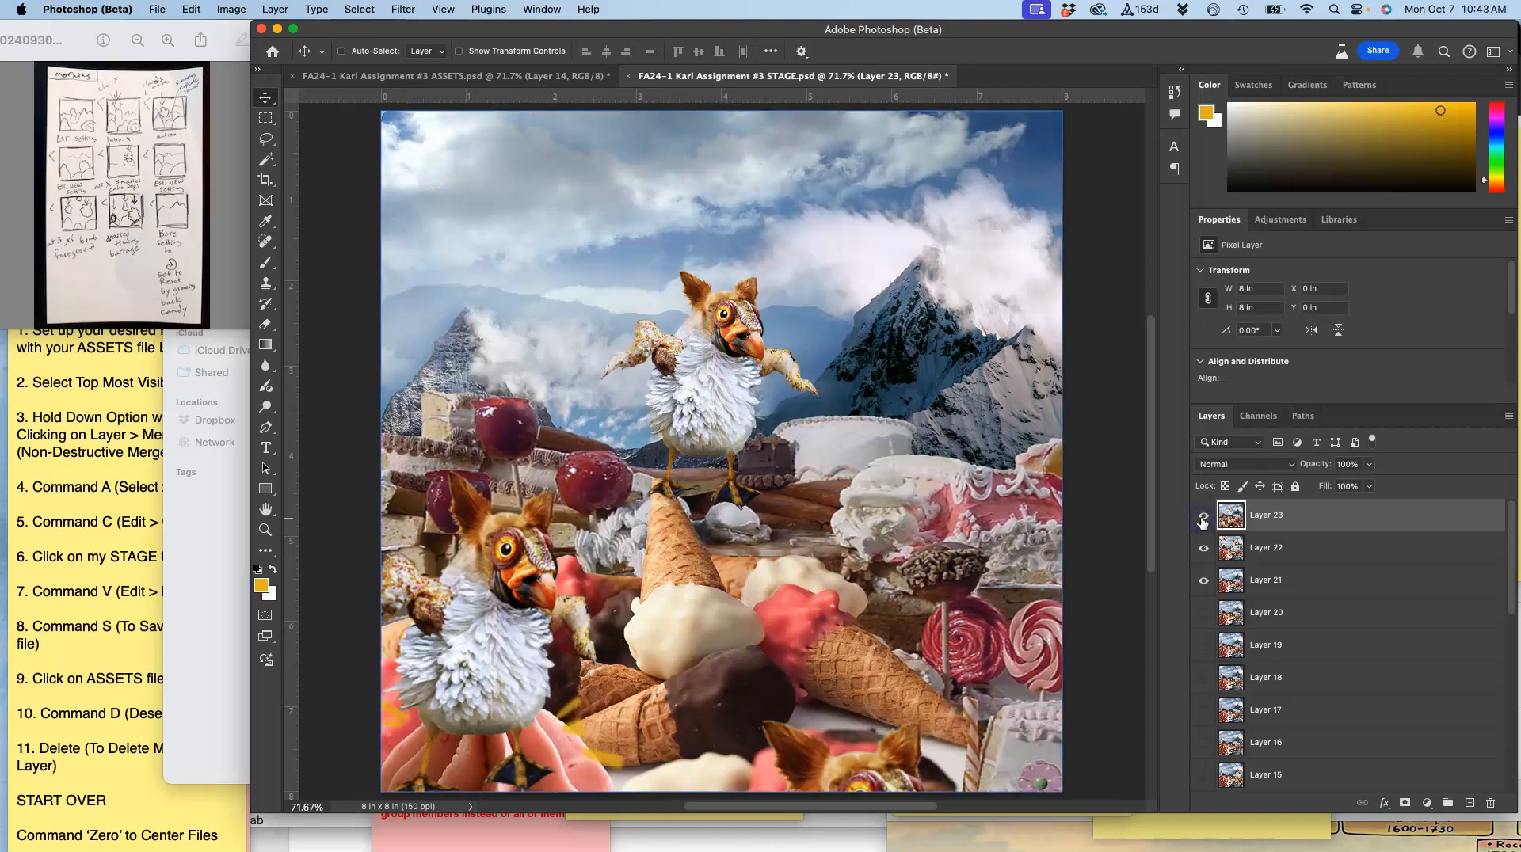
click(1202, 519)
click(1203, 519)
key(super+s)
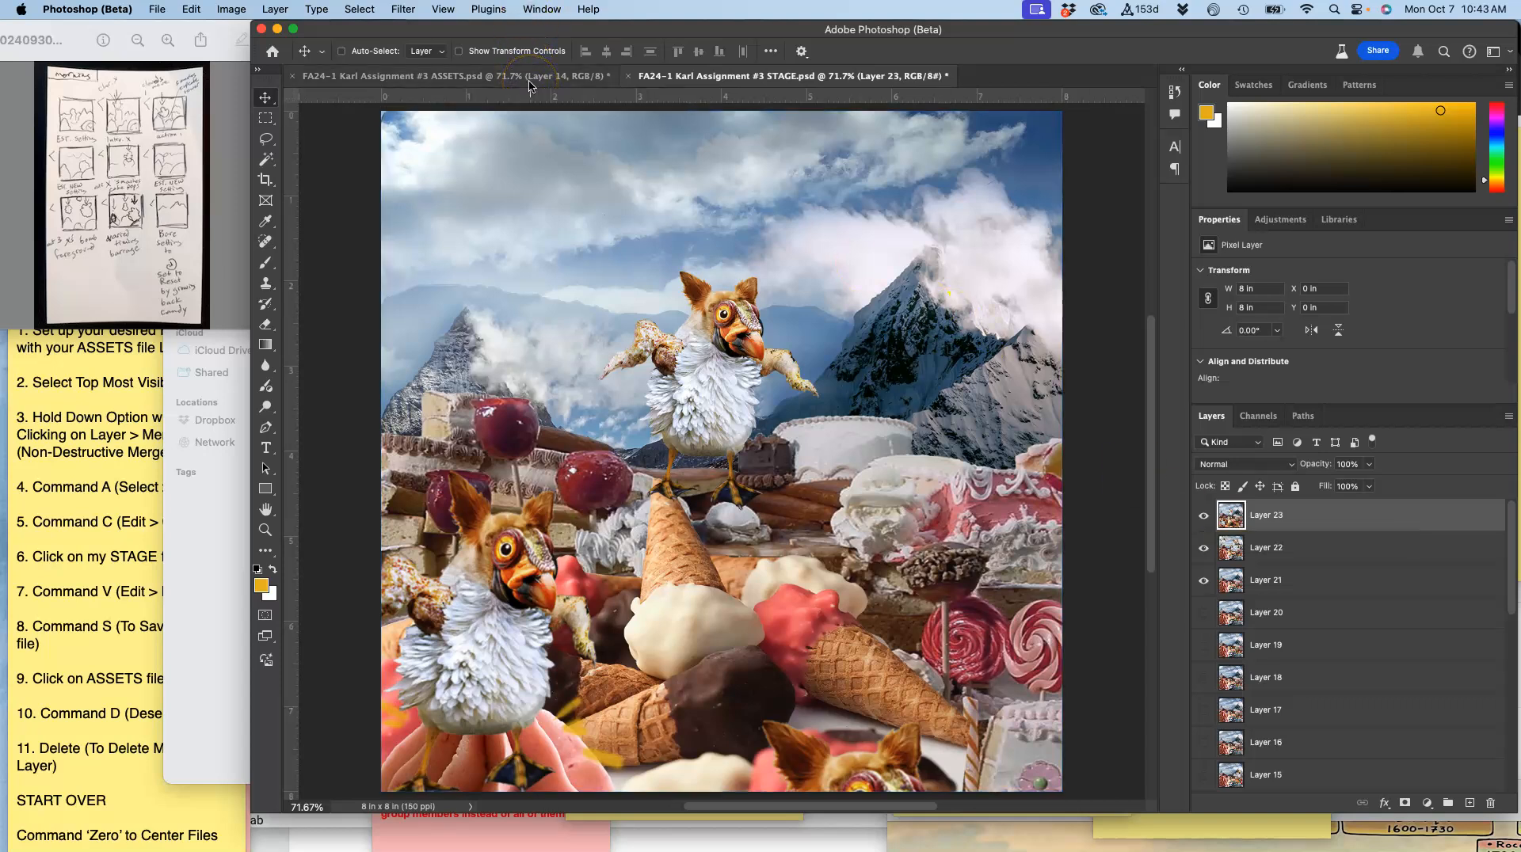
Step: Return to the ASSETS file, clear the selection and delete the merged Layer 14
click(515, 82)
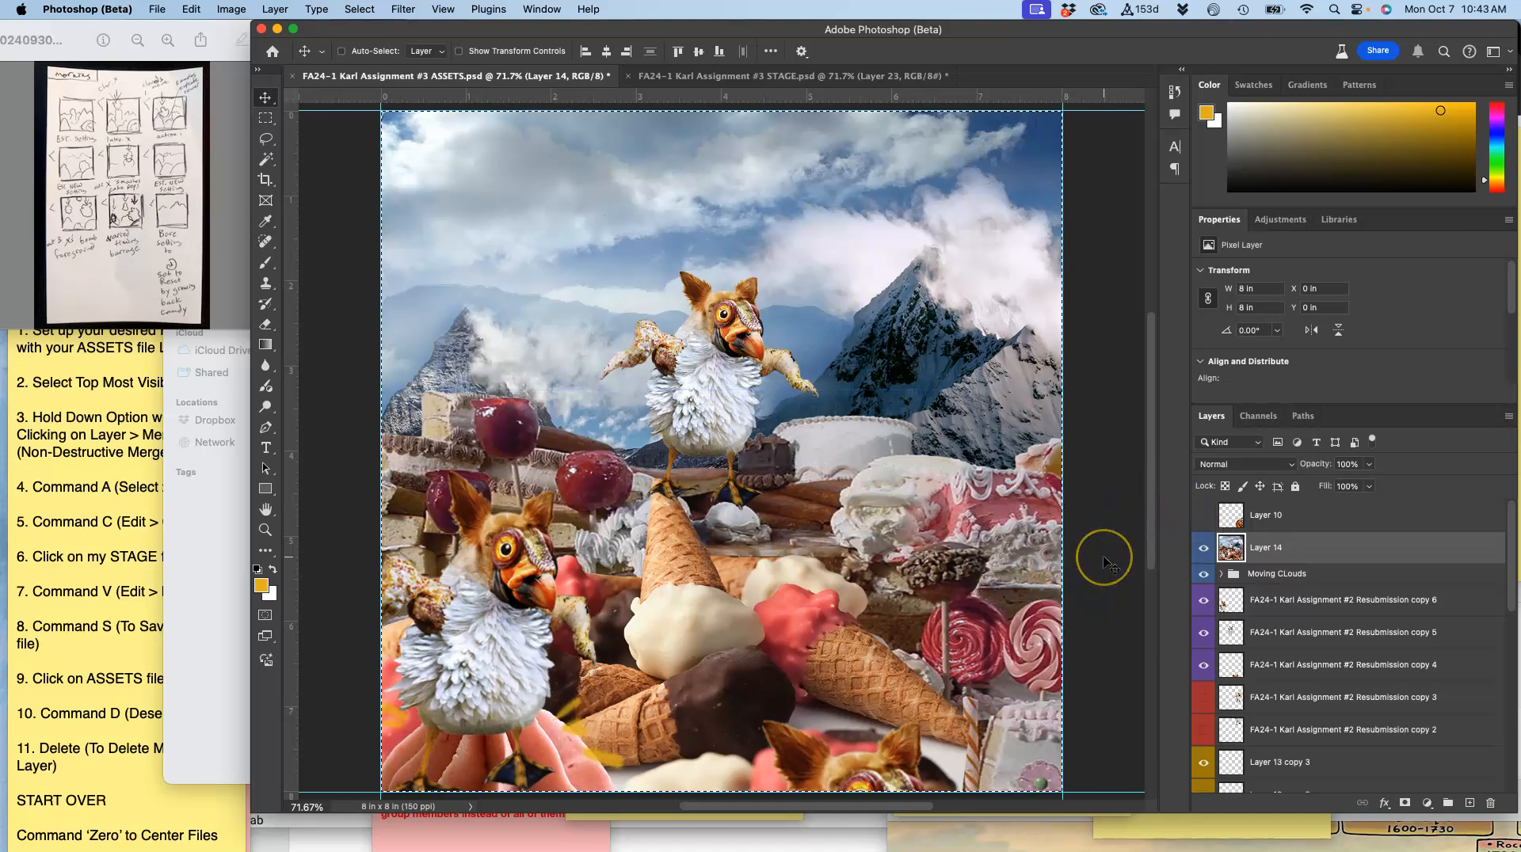
key(super+d)
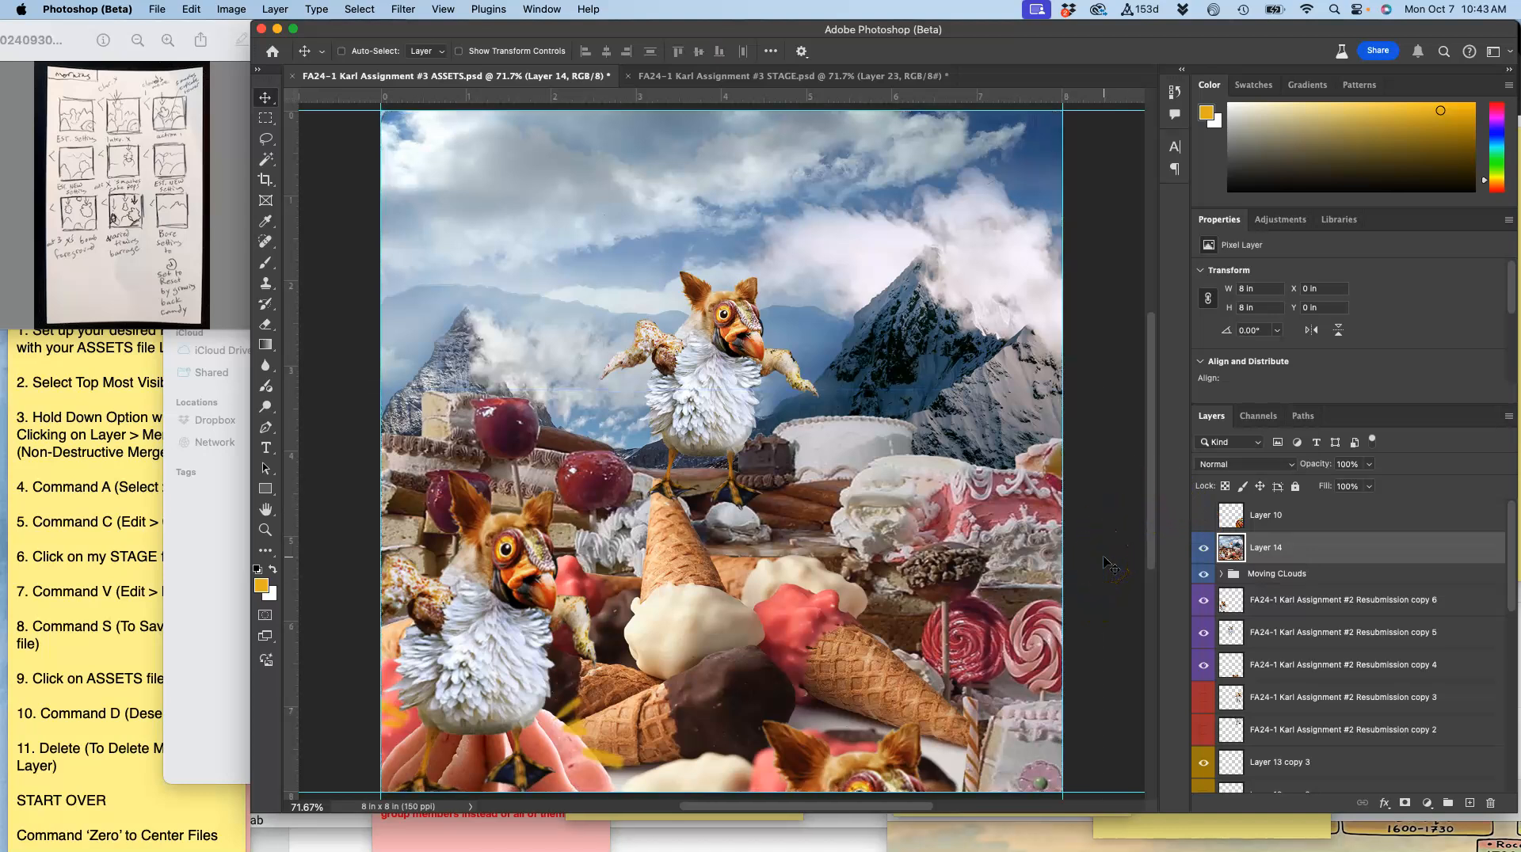
key(Delete)
Step: Shift the Moving CLouds group to the right across the sky and set its opacity to 87%
click(1238, 570)
click(1276, 546)
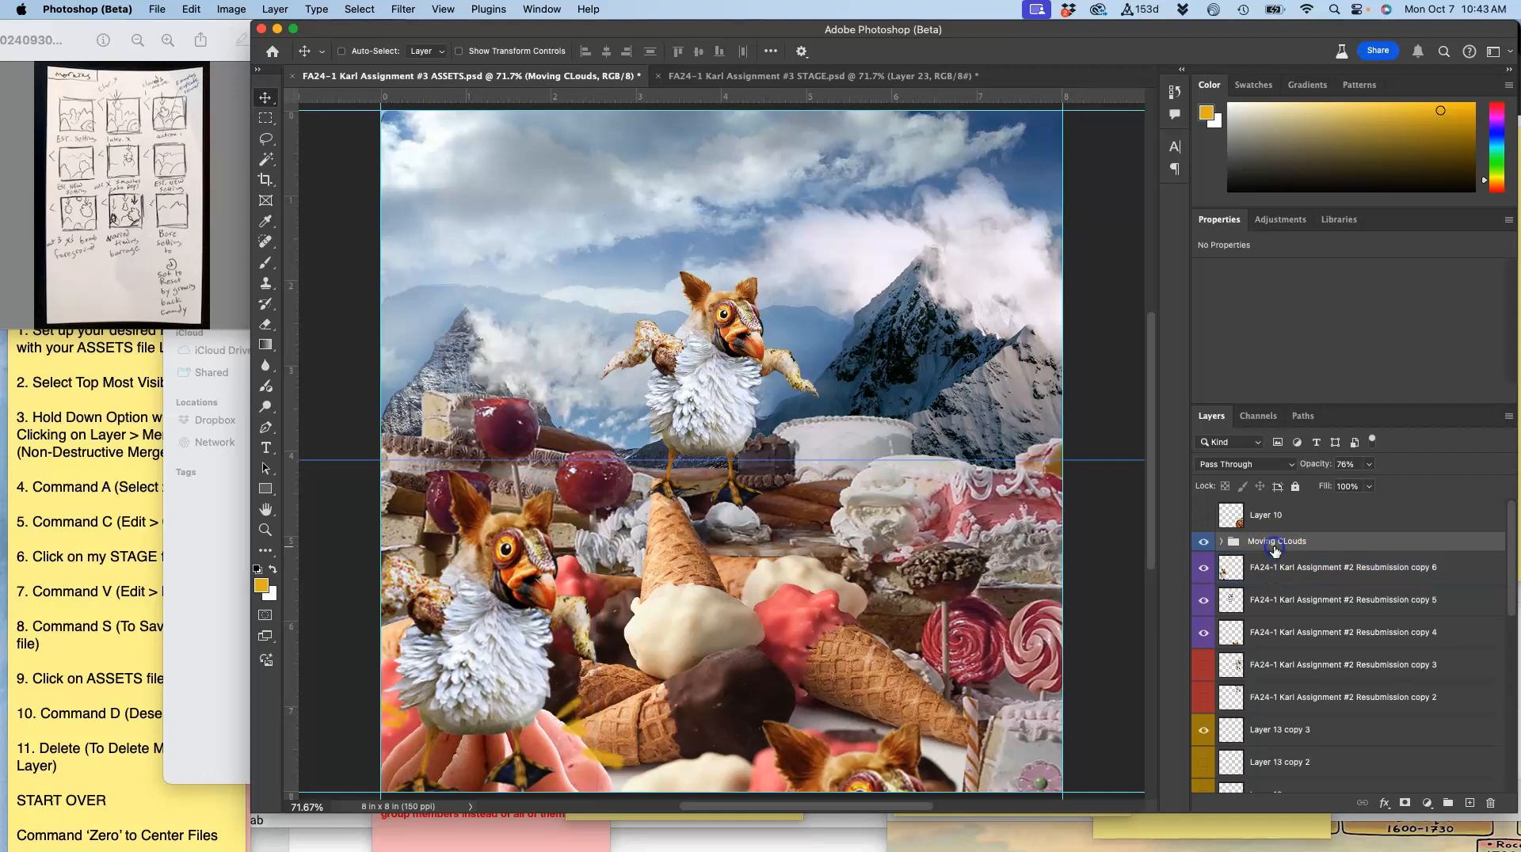
drag(706, 211, 972, 235)
drag(617, 200, 983, 188)
mouse_move(561, 180)
mouse_down()
mouse_move(863, 187)
mouse_move(572, 187)
mouse_up()
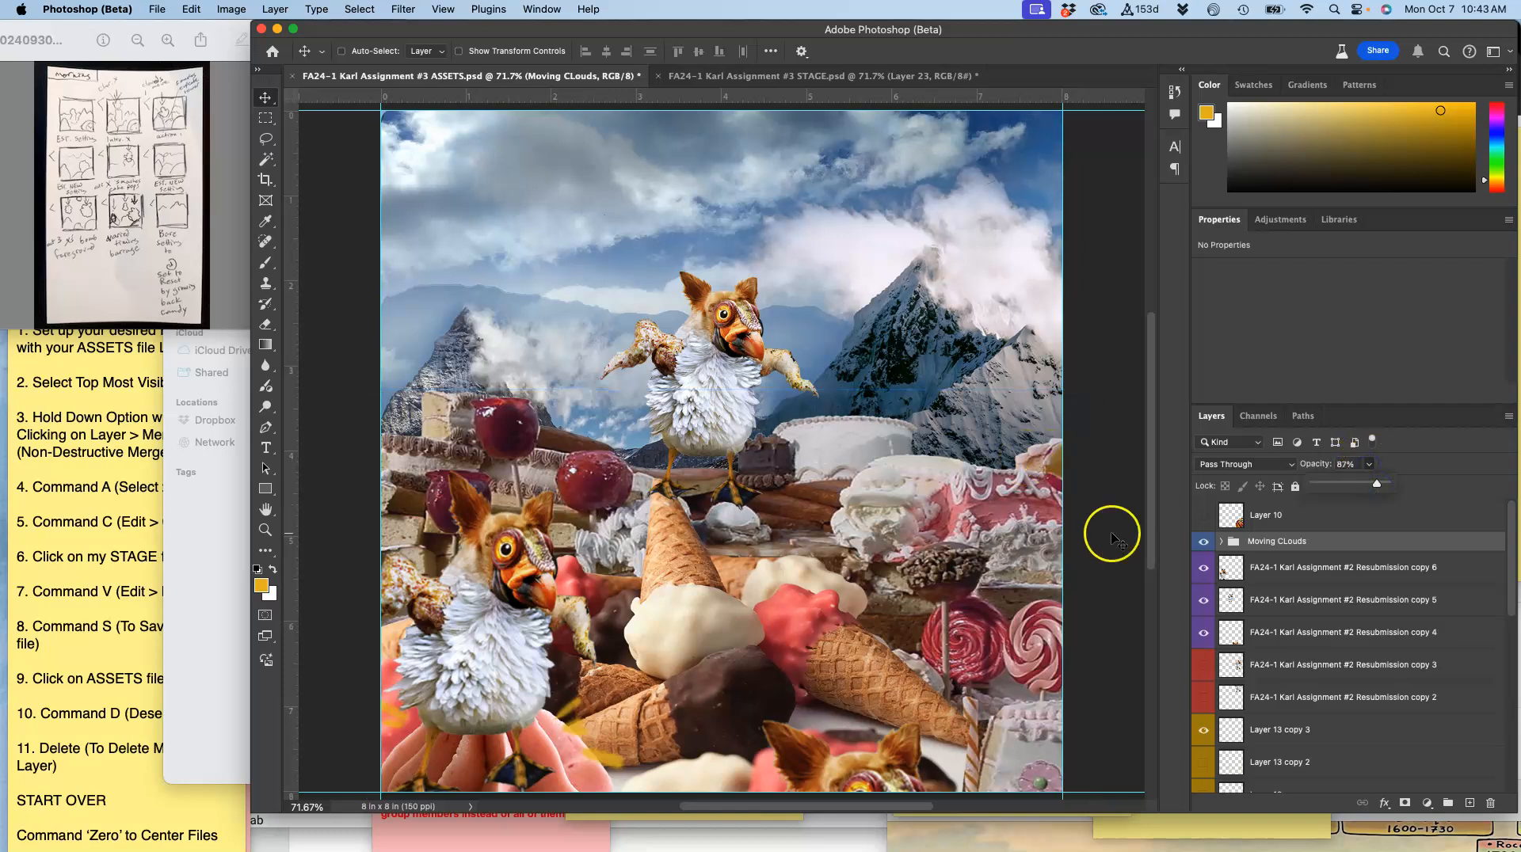
Step: Hide the Resubmission copy 4 creature at the canvas's bottom edge
click(1245, 594)
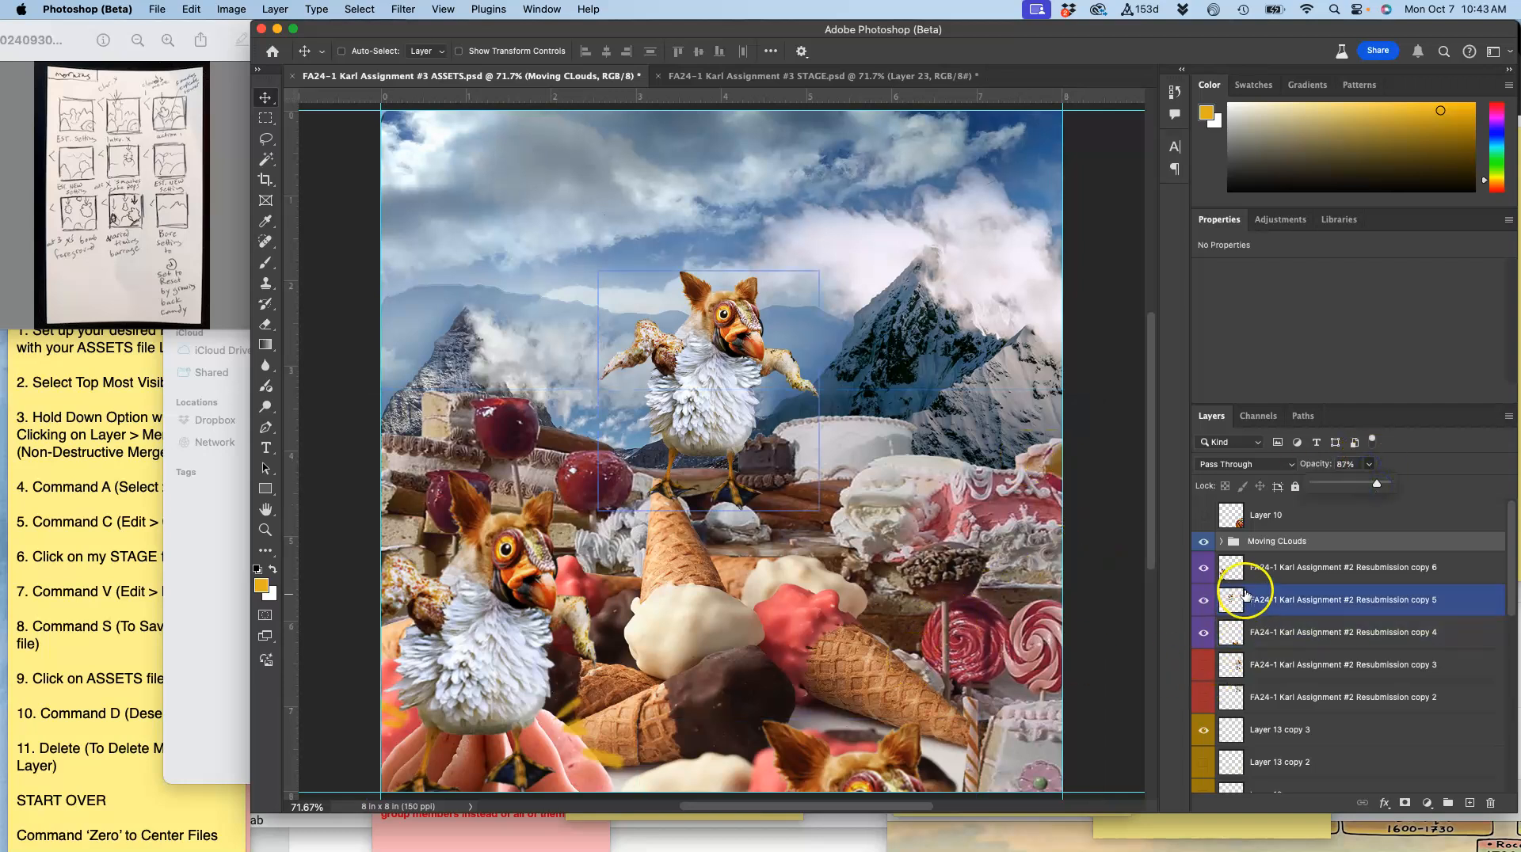
click(1249, 570)
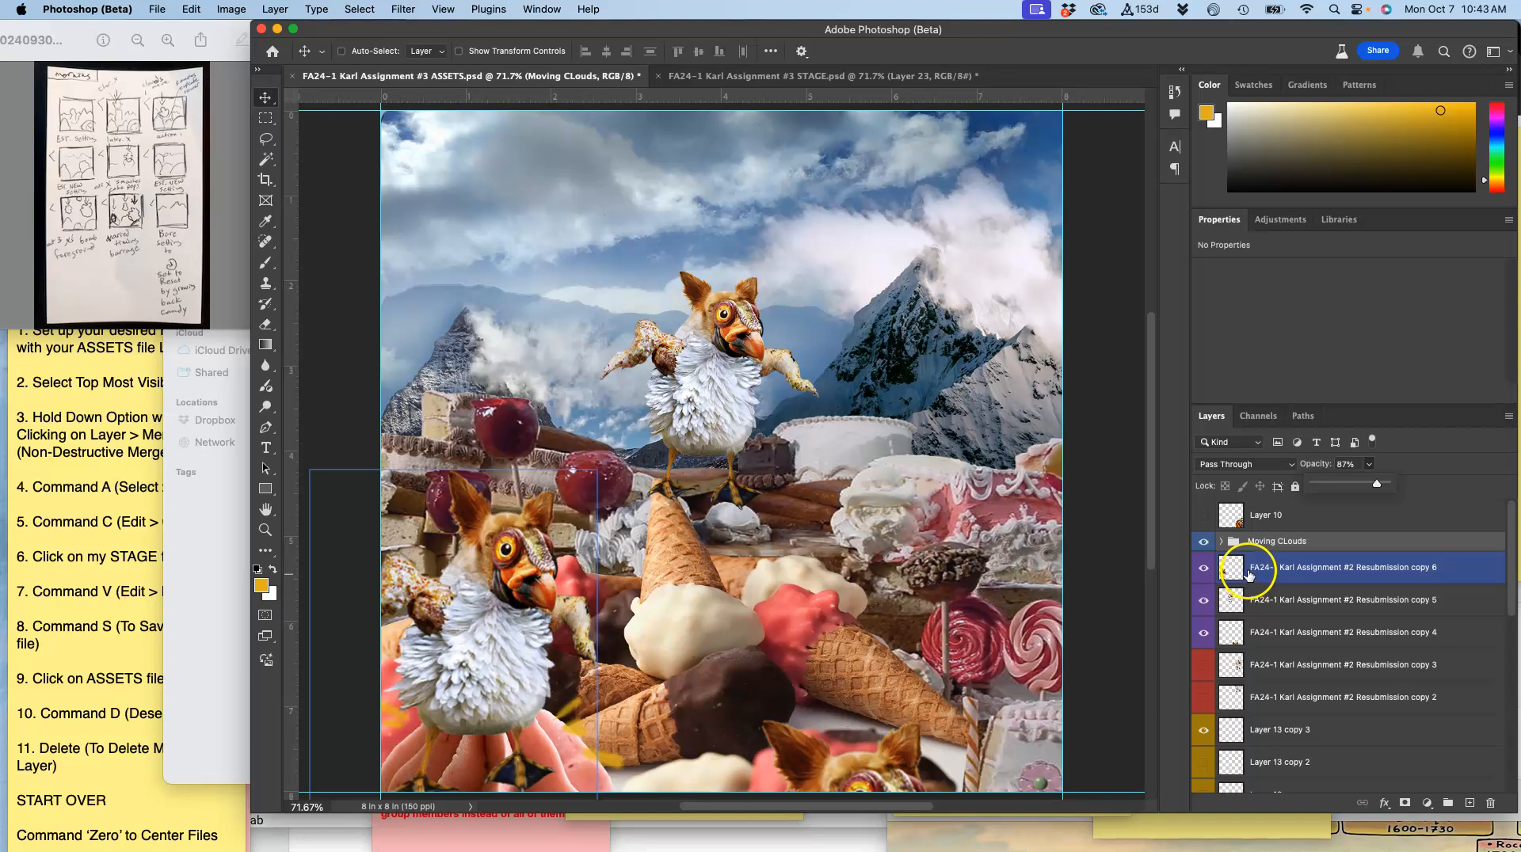
click(1205, 633)
Step: Duplicate the Resubmission copy 5 and copy 6 creature layers together and give both duplicates a fuchsia colour label
click(1271, 599)
click(1274, 572)
shift+click(1274, 603)
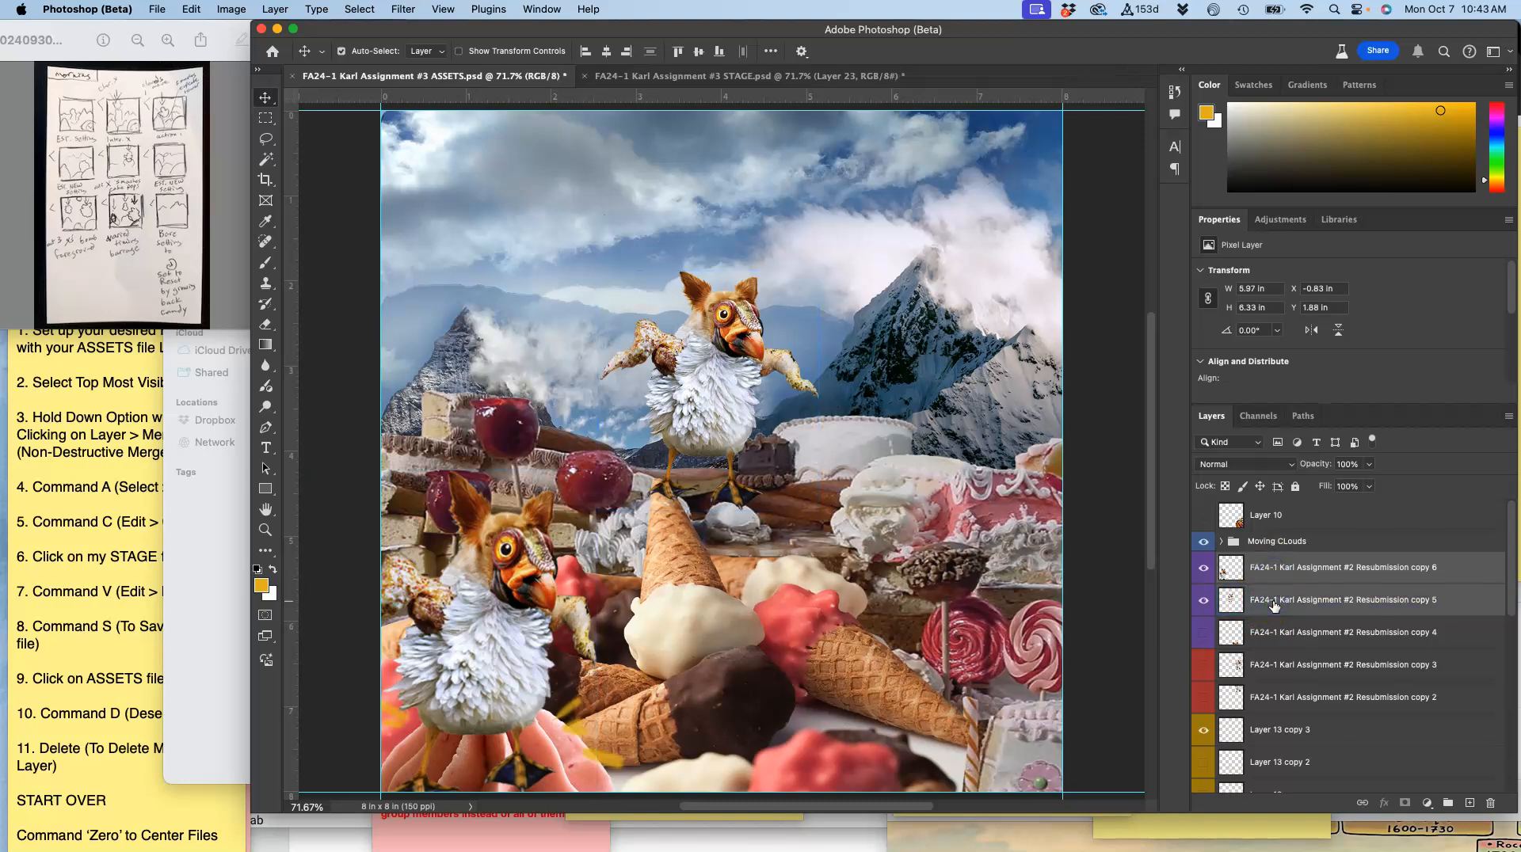
key(super+j)
right_click(1213, 610)
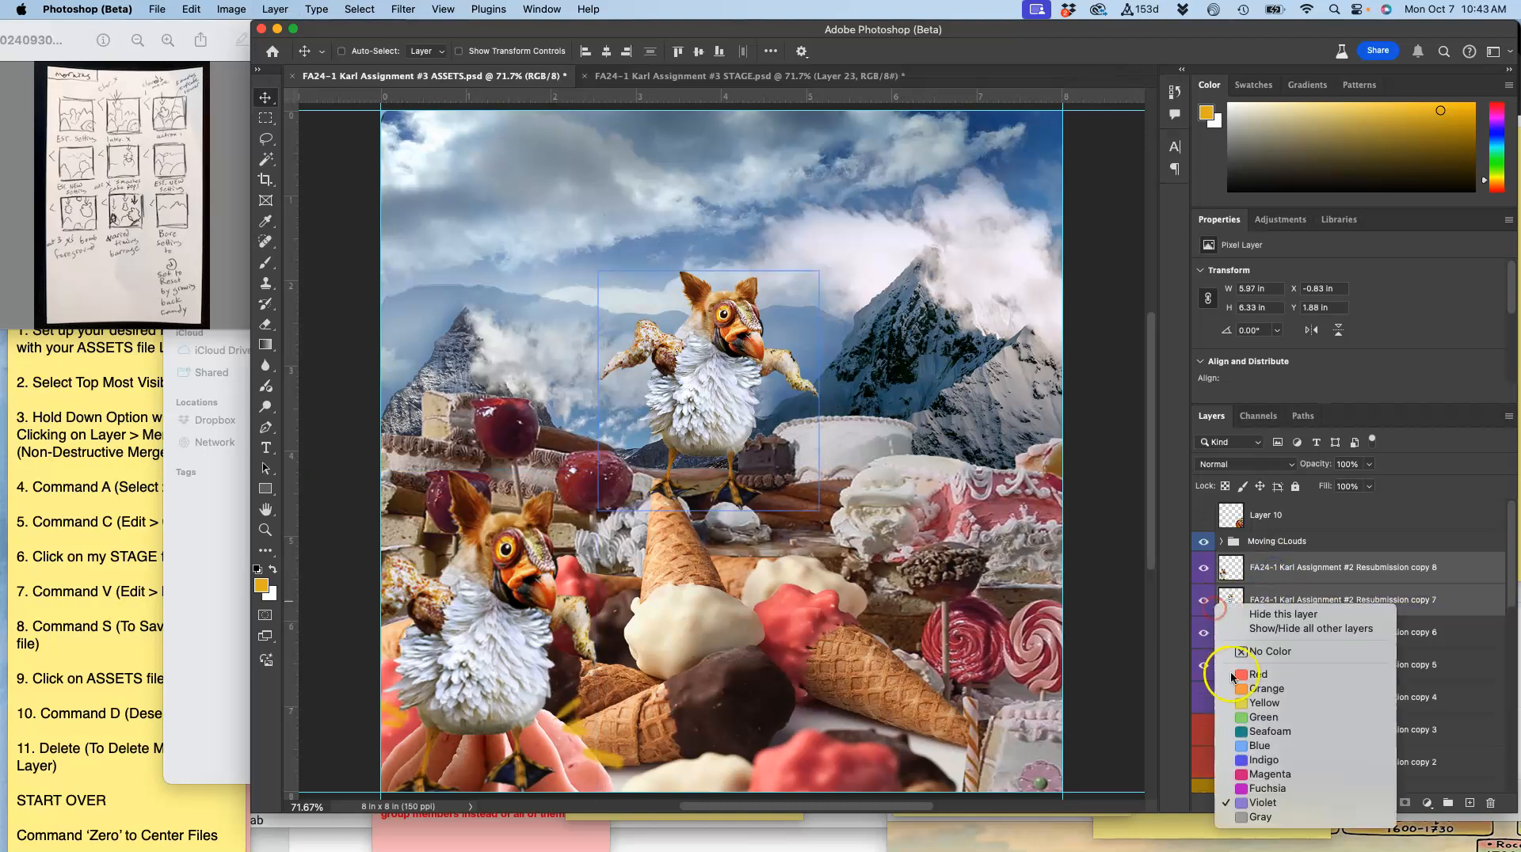
click(1265, 788)
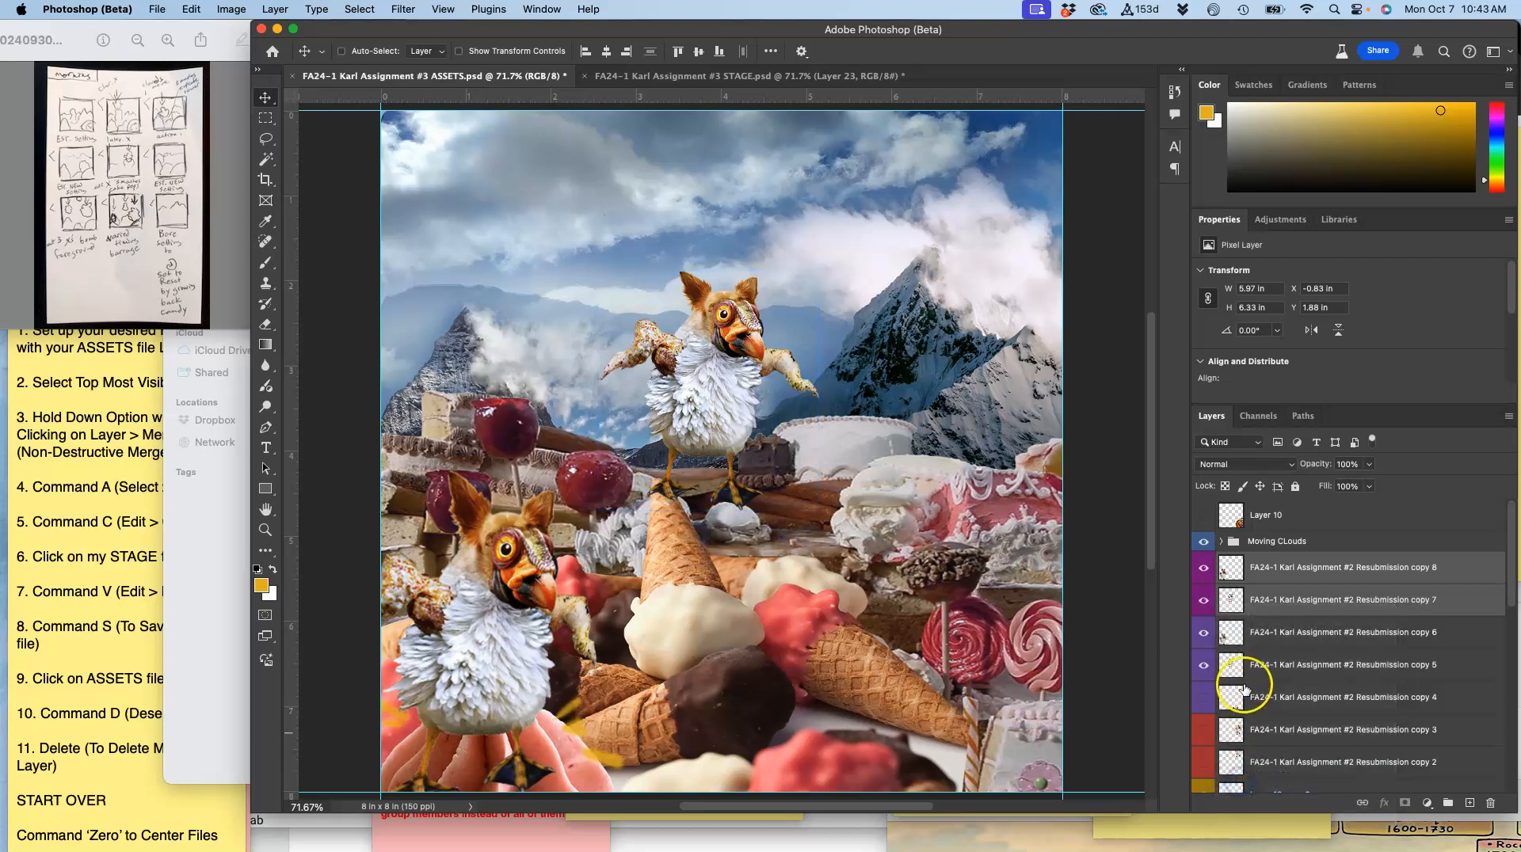
Step: Move the two fuchsia-labelled creature duplicates down about 2.7 in and hide Layer 9 copy
drag(702, 405, 701, 636)
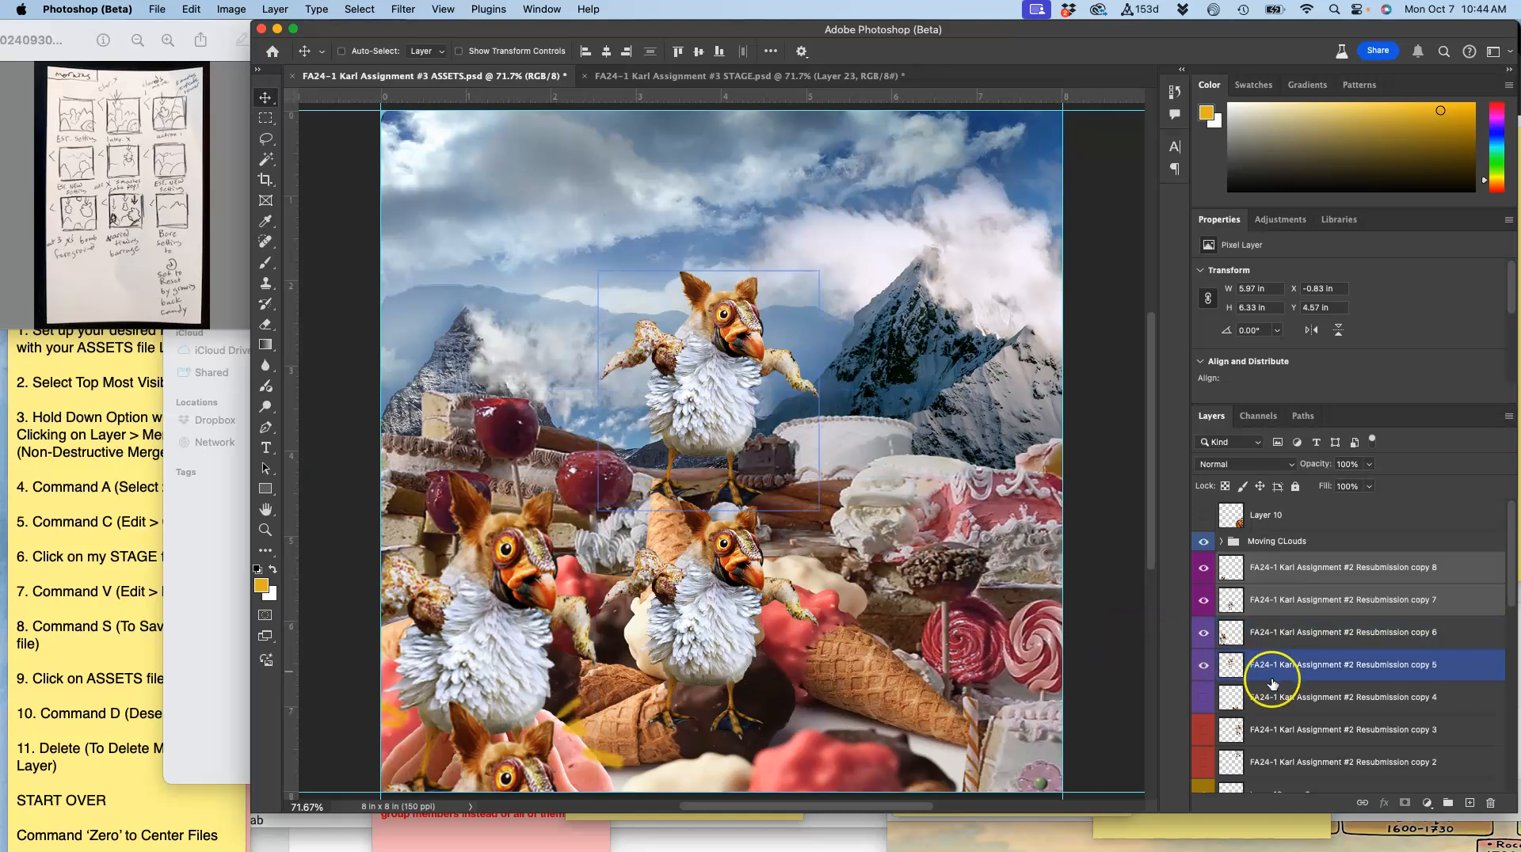
scroll(1266, 678, down, 5)
scroll(1267, 681, down, 3)
click(1204, 647)
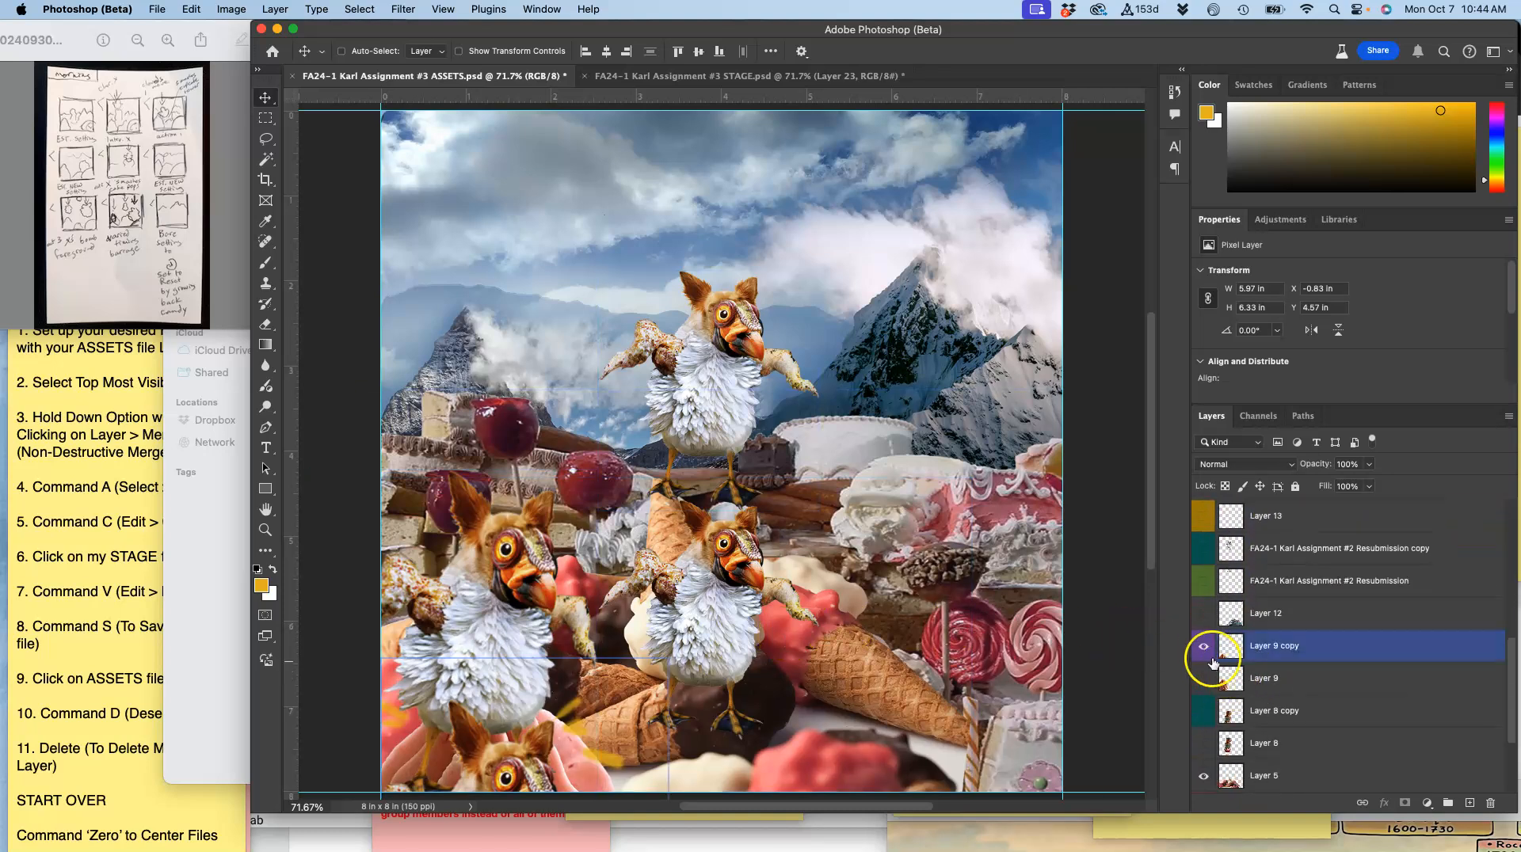
scroll(1281, 631, down, 2)
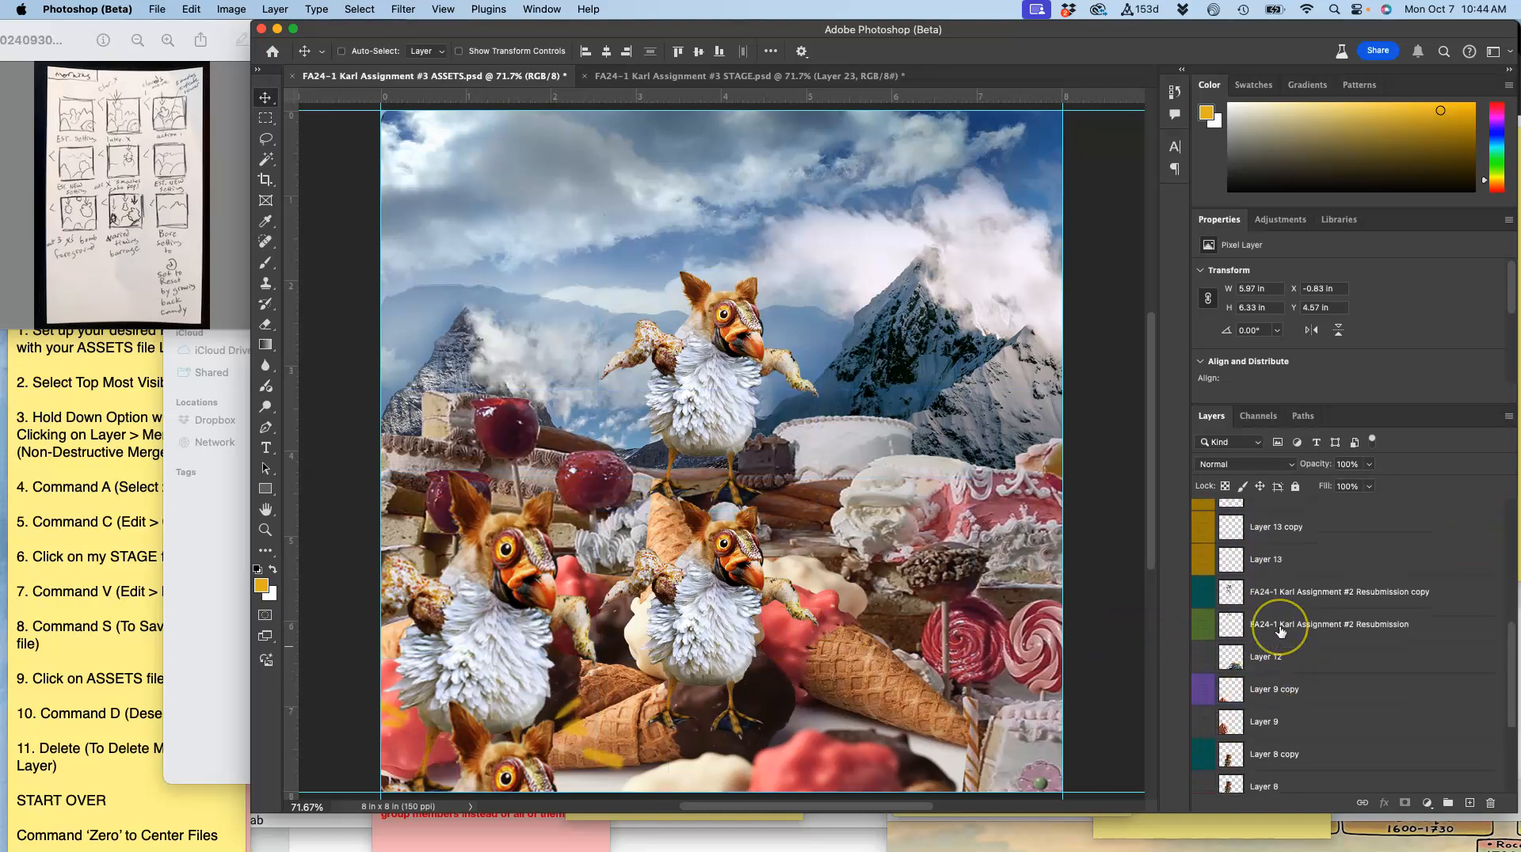
Step: Replace the visible Layer 5 sweets with a fuchsia-labelled duplicate lowered to about Y 6.12 in, keeping the original layer hidden
click(1265, 690)
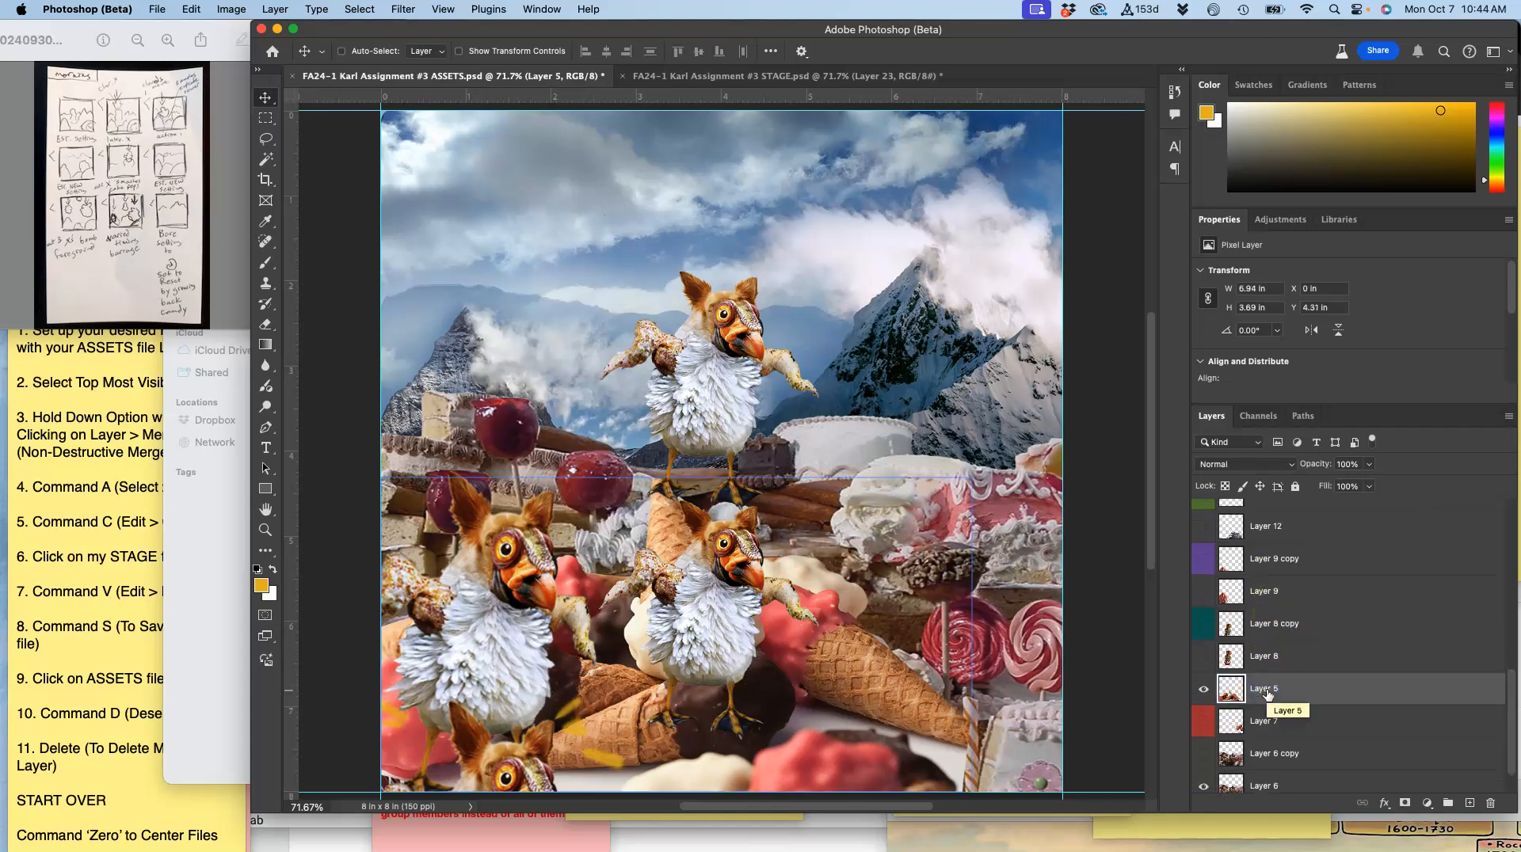
key(super+j)
click(1204, 718)
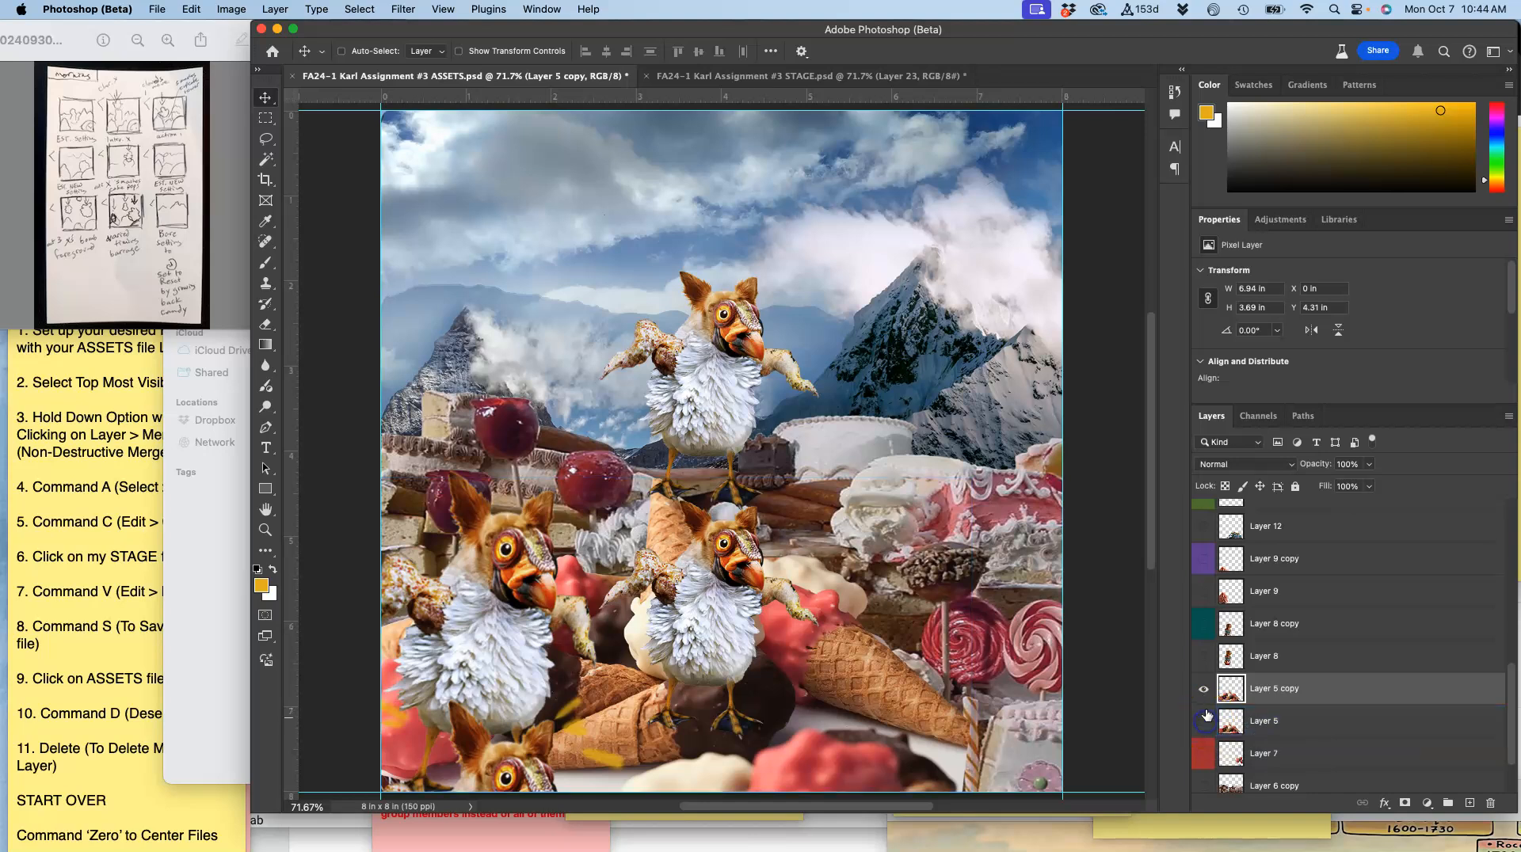
right_click(1206, 717)
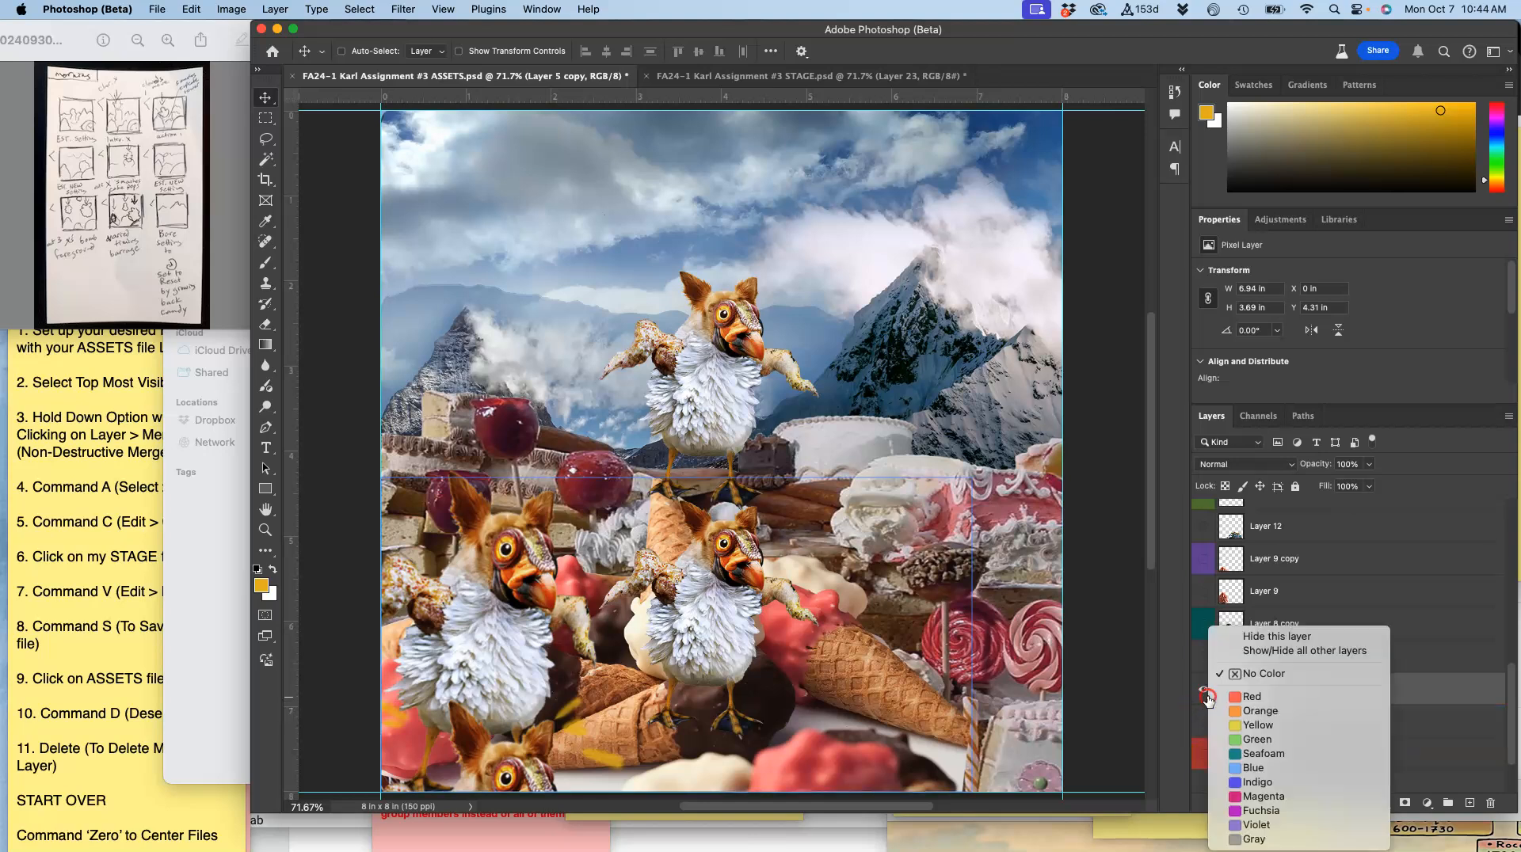
click(1236, 811)
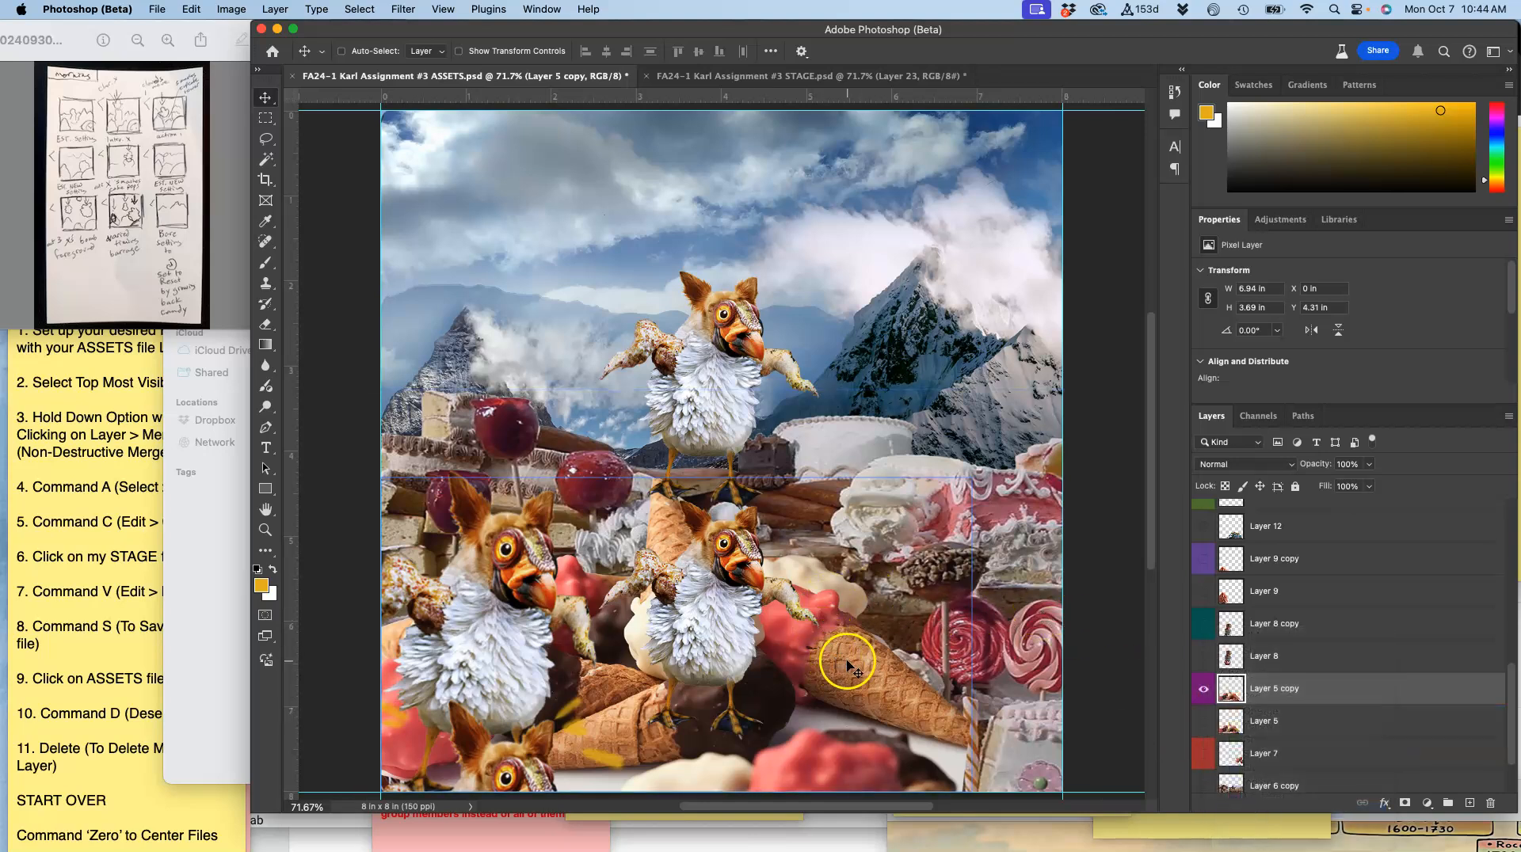
drag(847, 664, 811, 204)
Step: Hide the older Resubmission copy 6 and copy 5 creature layers
scroll(811, 204, up, 5)
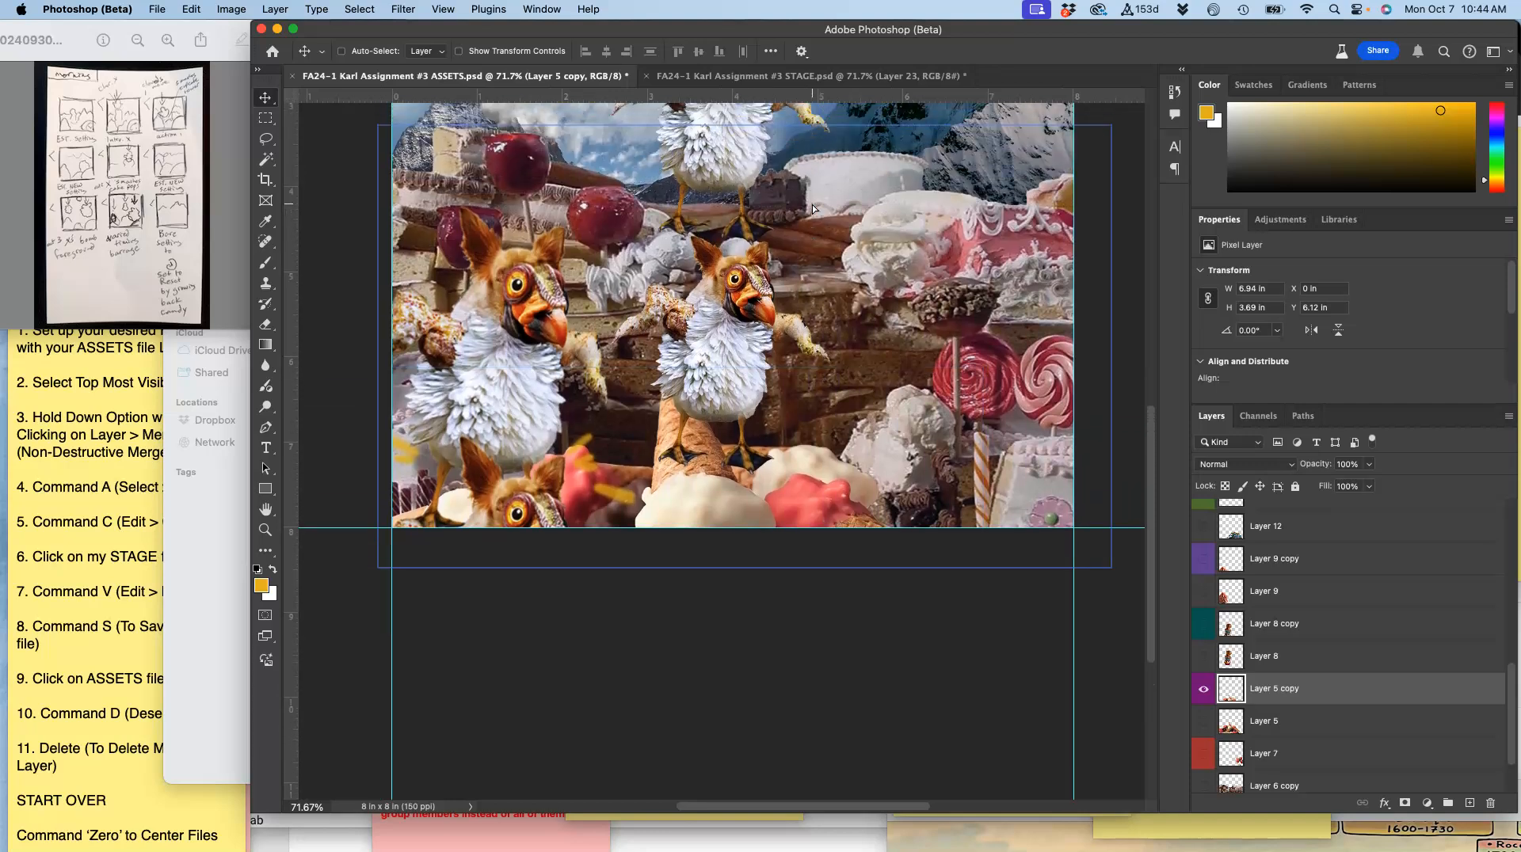
scroll(811, 205, up, 2)
scroll(1290, 581, up, 5)
click(1295, 596)
click(1256, 626)
click(1203, 598)
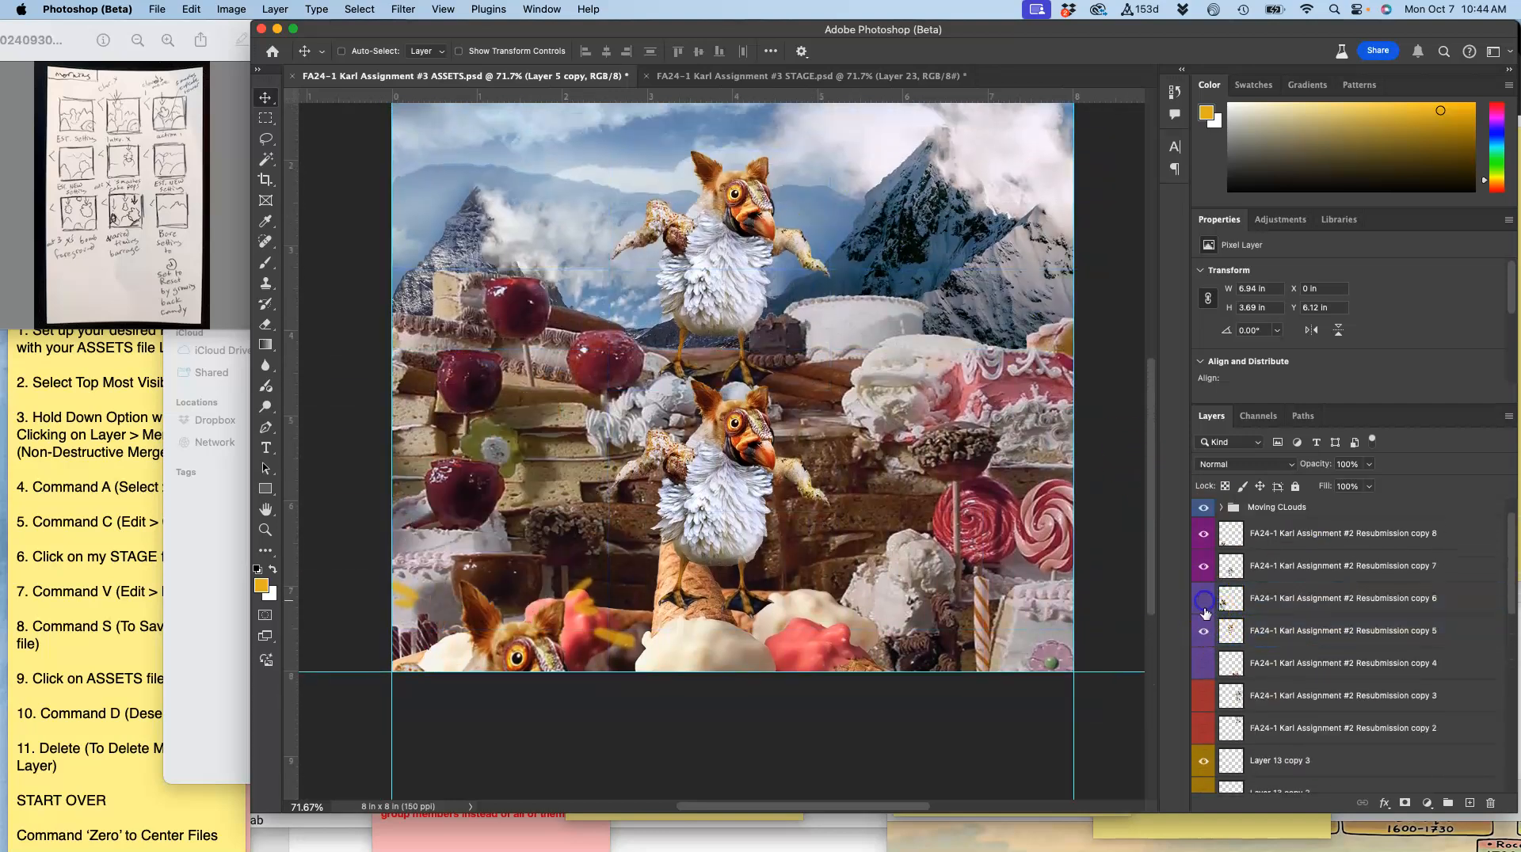
click(1203, 631)
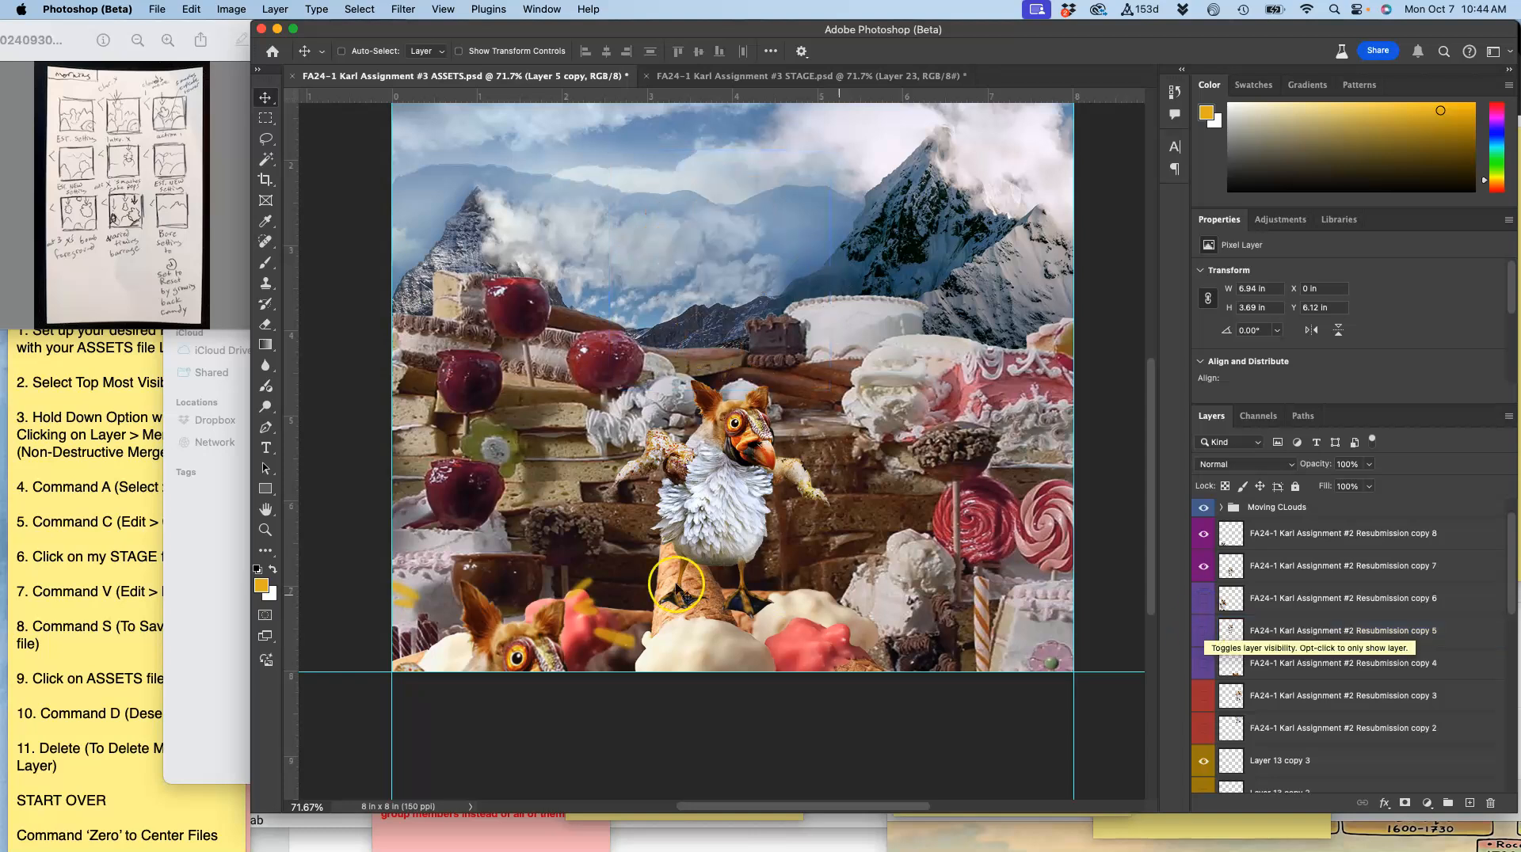
Step: Duplicate Layer 13 copy 3, hide the original and move the duplicate's yellow strokes to the central creature's feet
click(1259, 762)
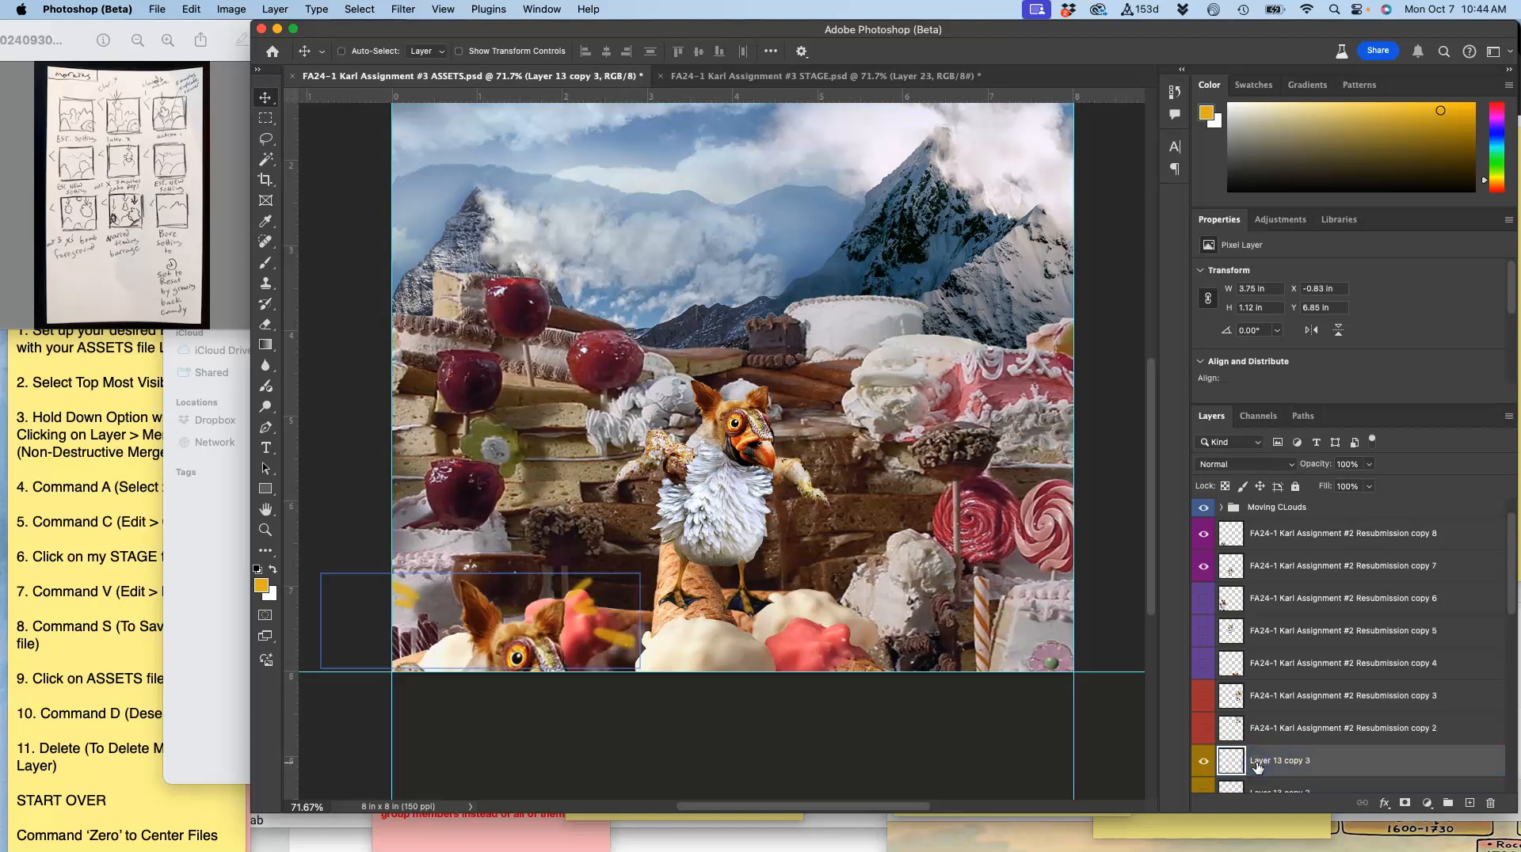
key(super+j)
scroll(1239, 752, down, 2)
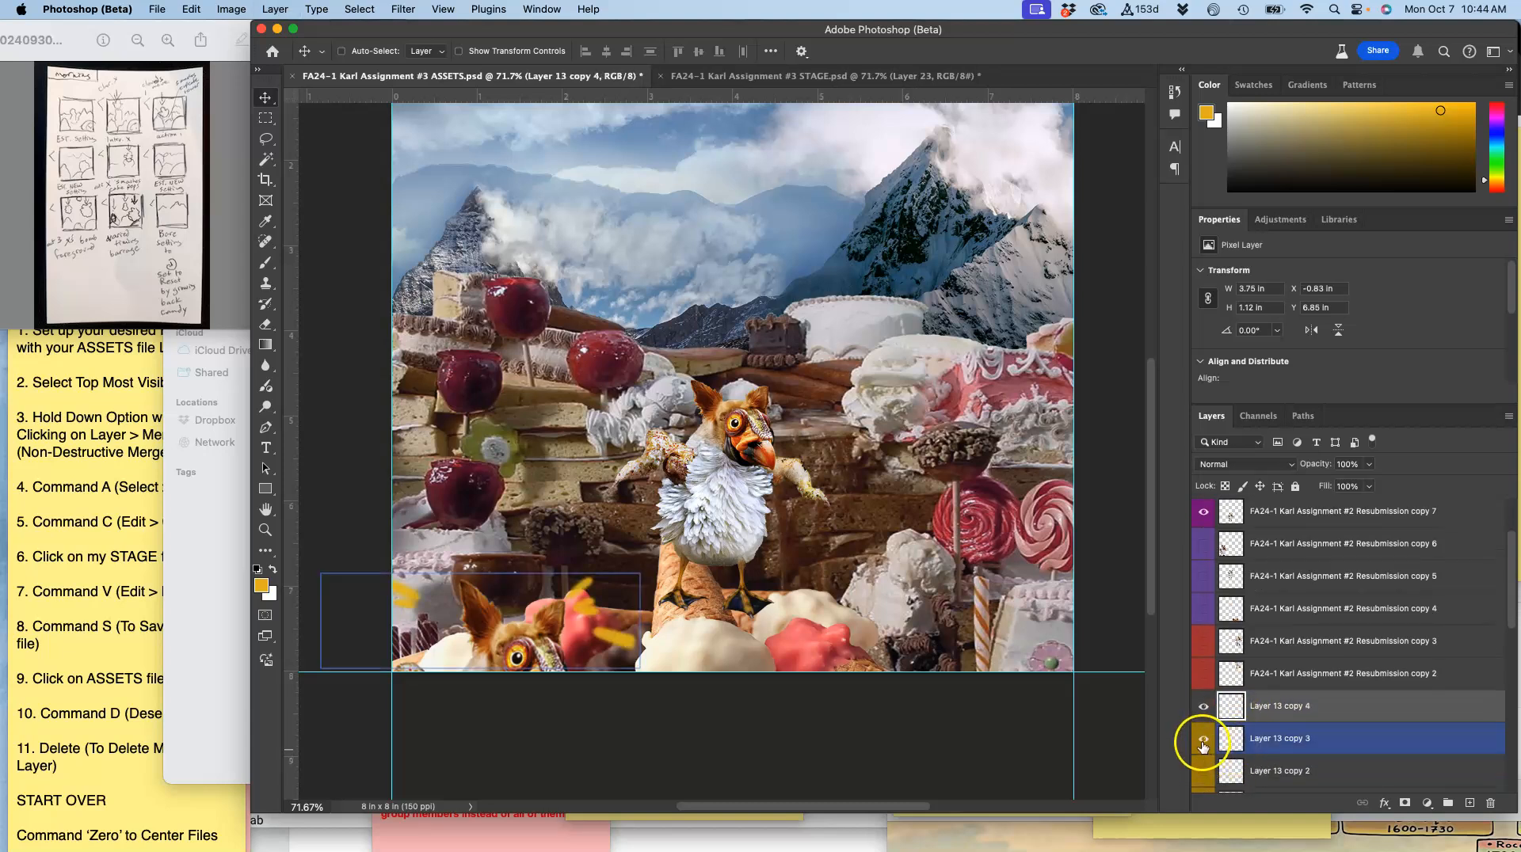
drag(626, 638, 846, 609)
key(super)
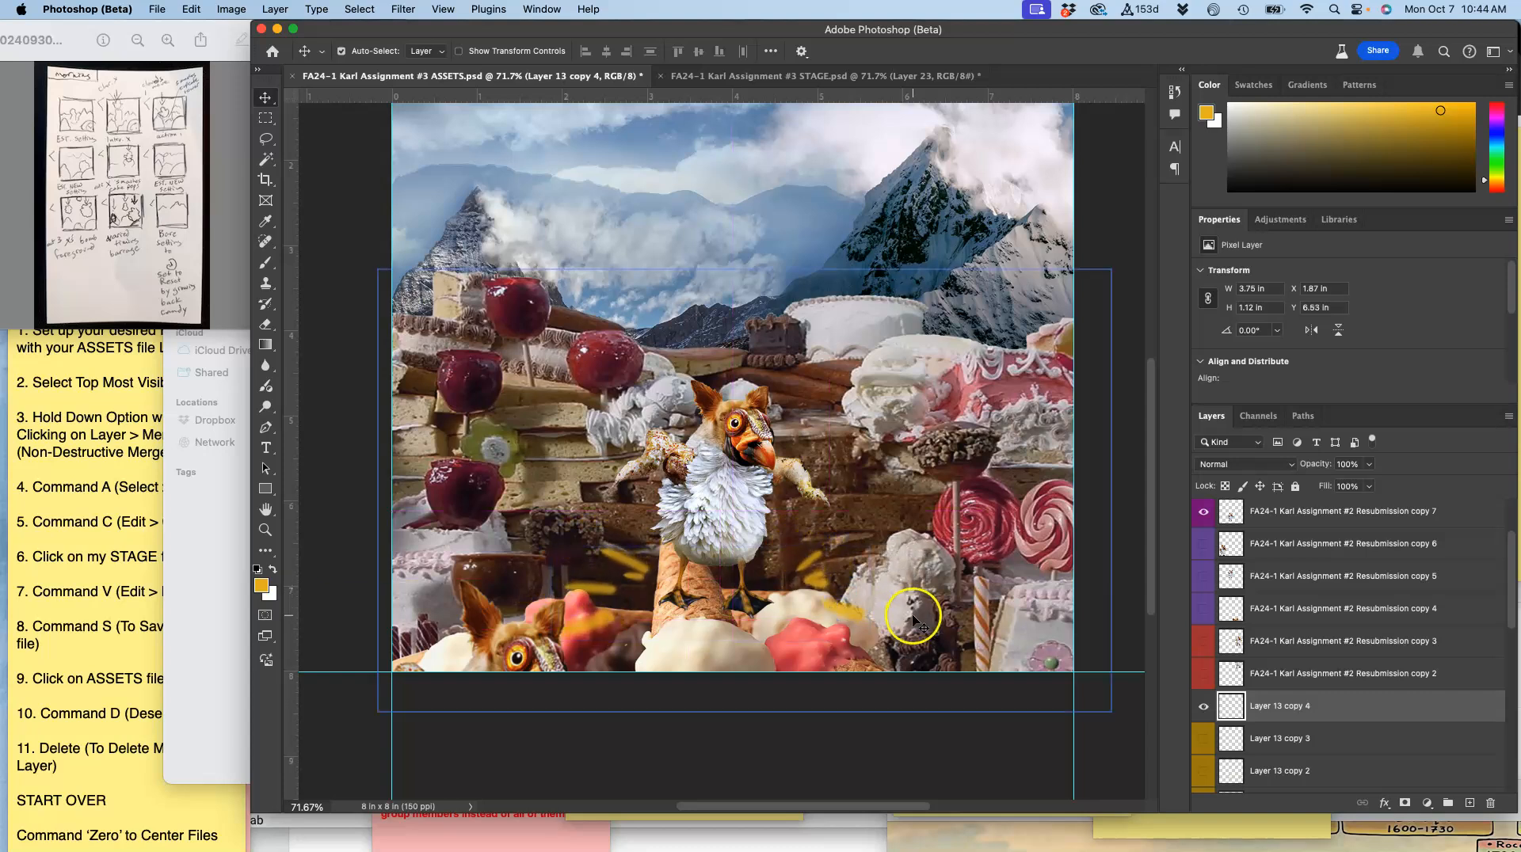
Step: Flip the duplicated yellow strokes horizontally, scale them to about 92% and fit them around the central creature's feet
key(super+t)
right_click(813, 582)
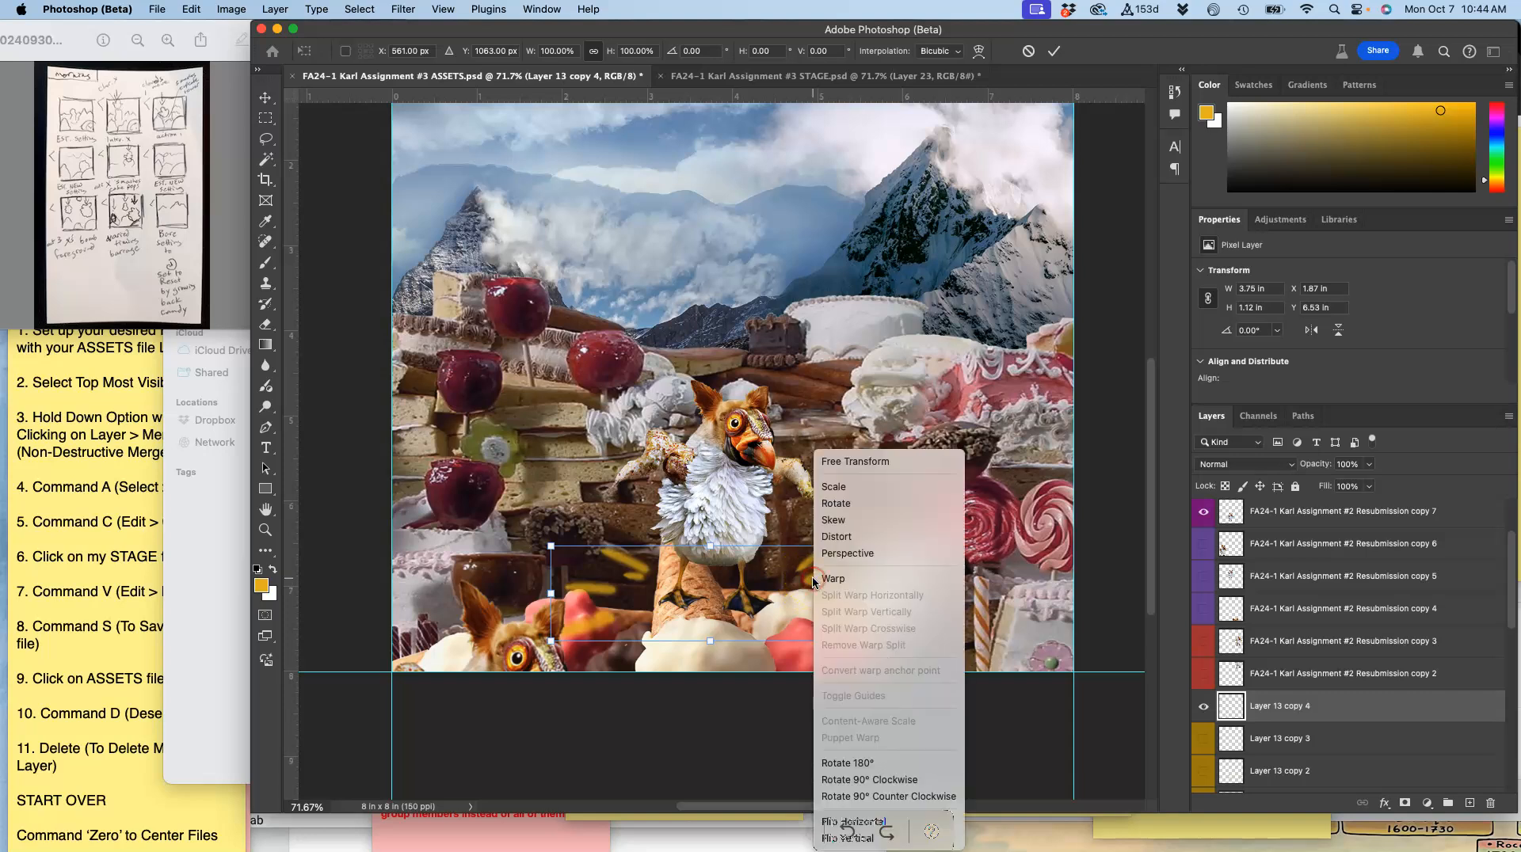
click(848, 819)
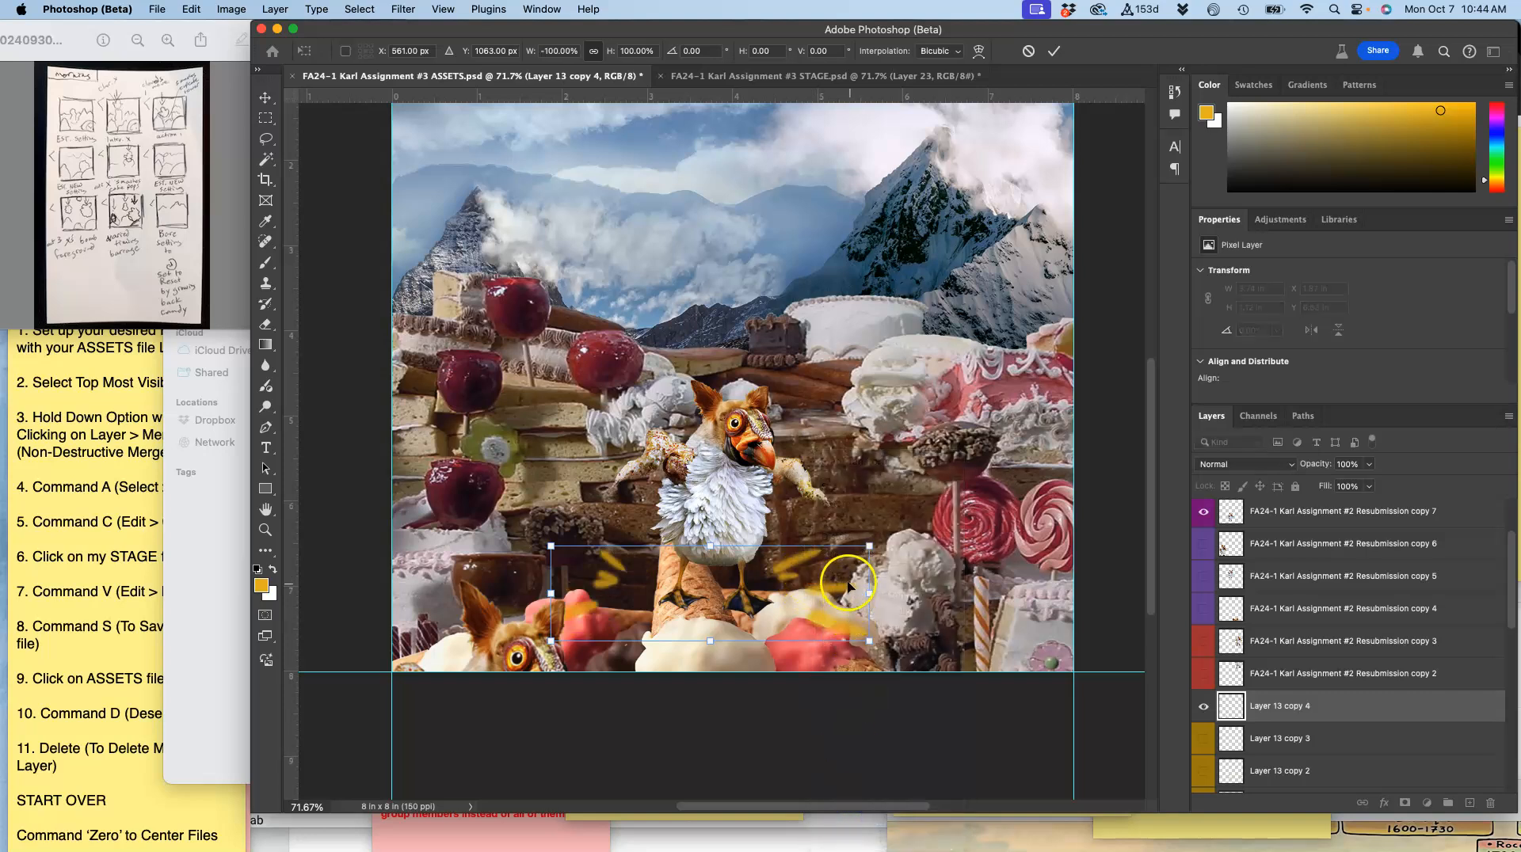
drag(824, 592, 829, 602)
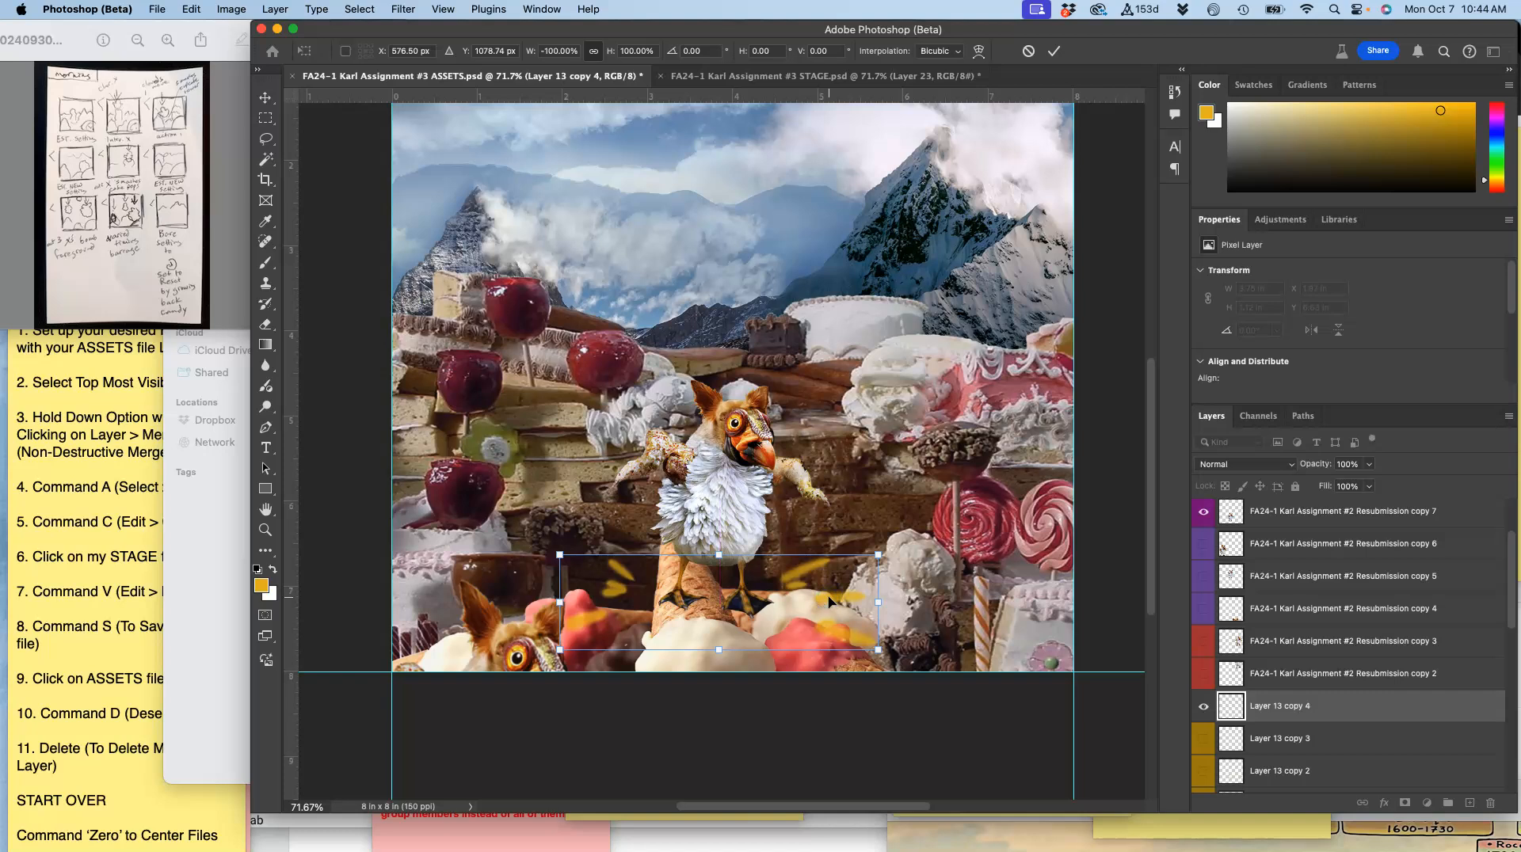
drag(876, 553, 851, 563)
drag(793, 585, 785, 583)
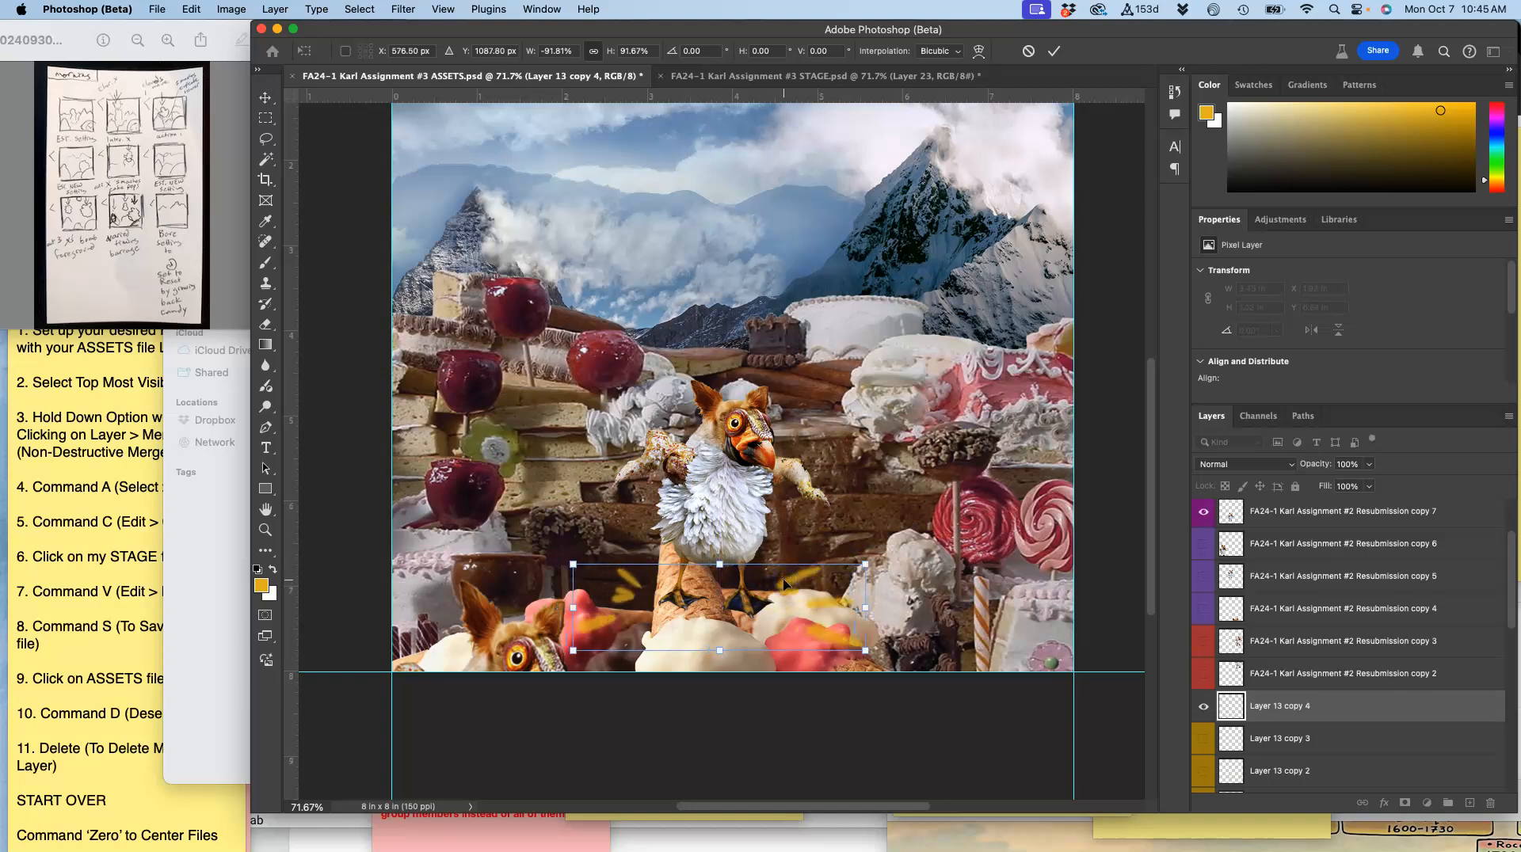
key(Return)
Step: Give Layer 13 copy 4 a yellow colour label and compare the new frame with the STAGE file's latest one
drag(1208, 691, 1218, 725)
right_click(1218, 725)
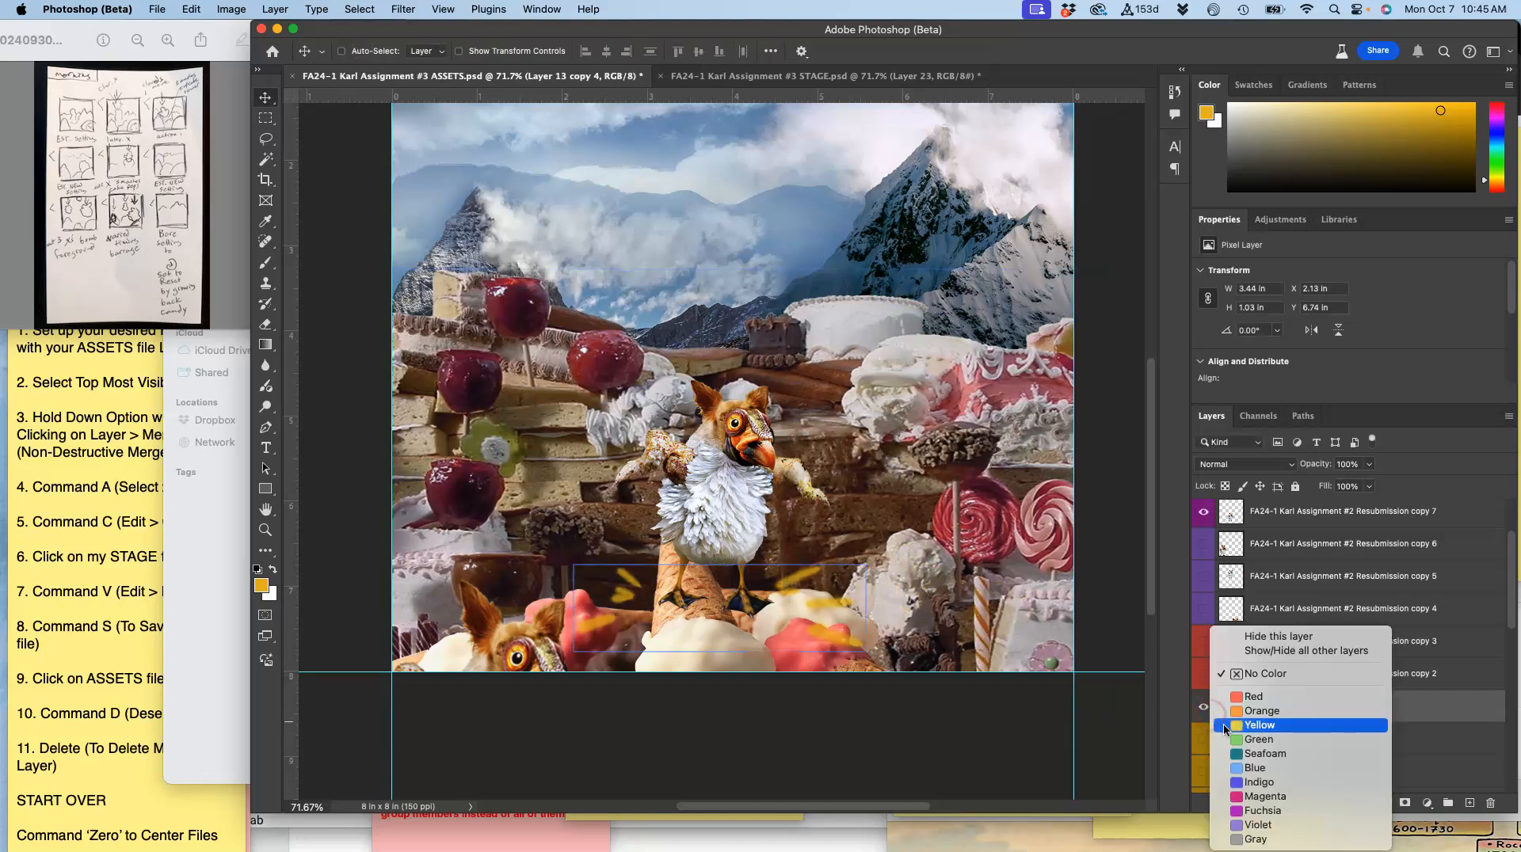
click(1224, 726)
scroll(1028, 522, up, 5)
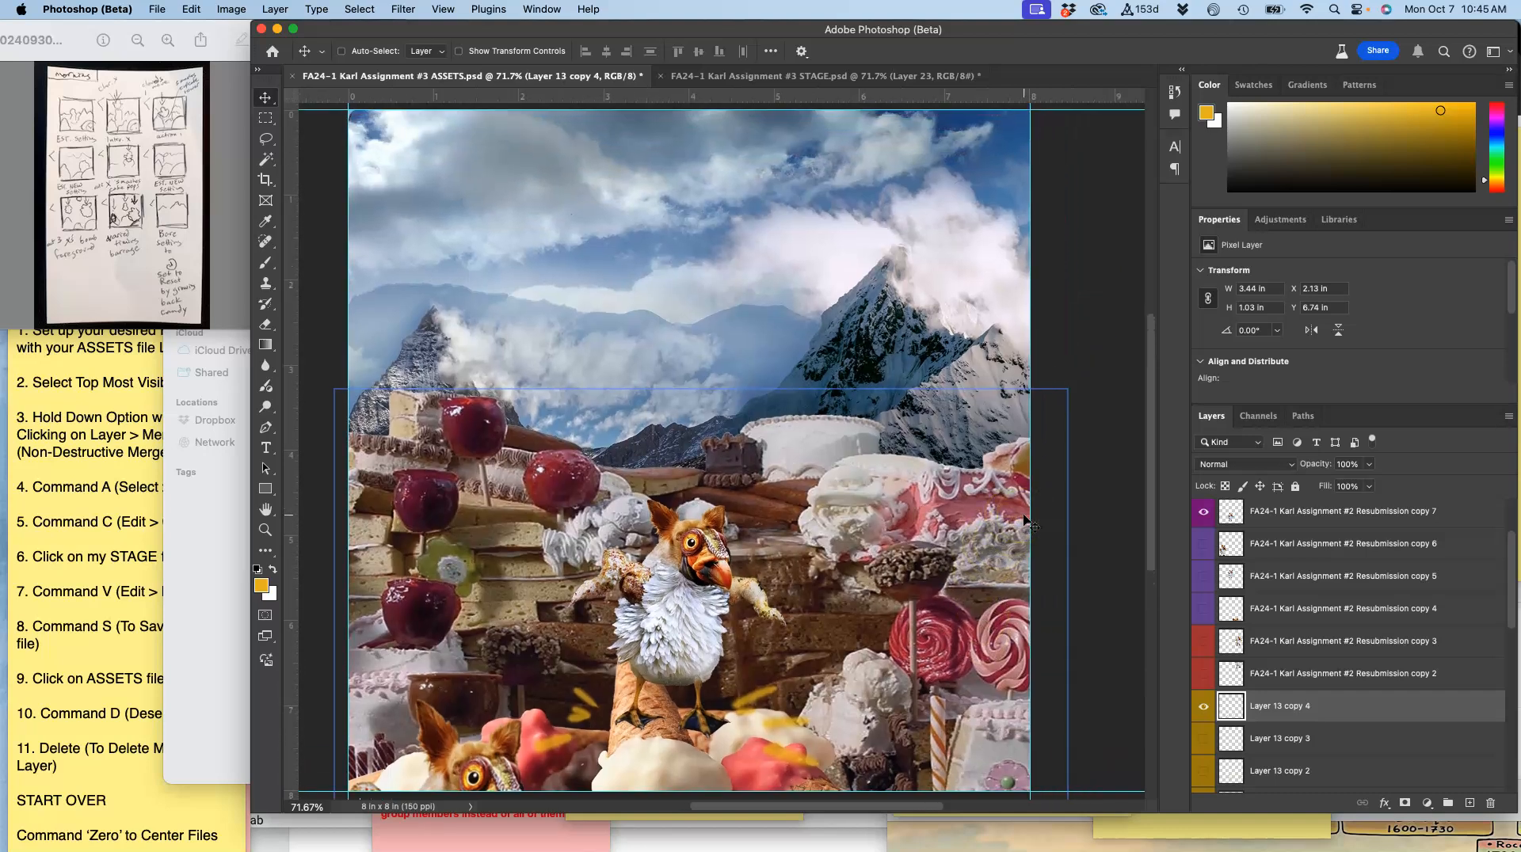
scroll(1027, 523, left, 2)
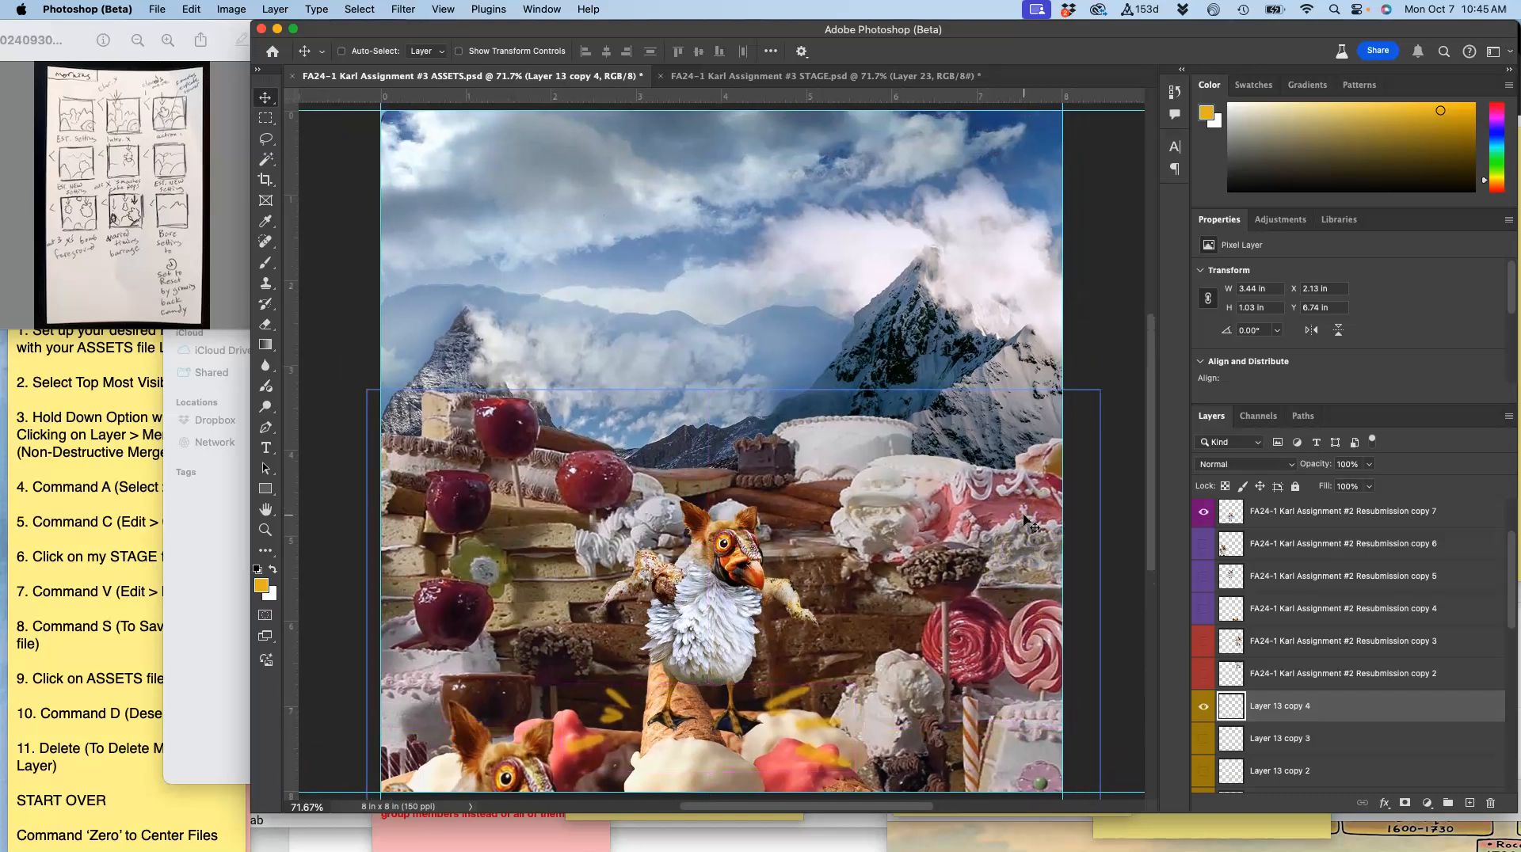
click(844, 76)
click(550, 77)
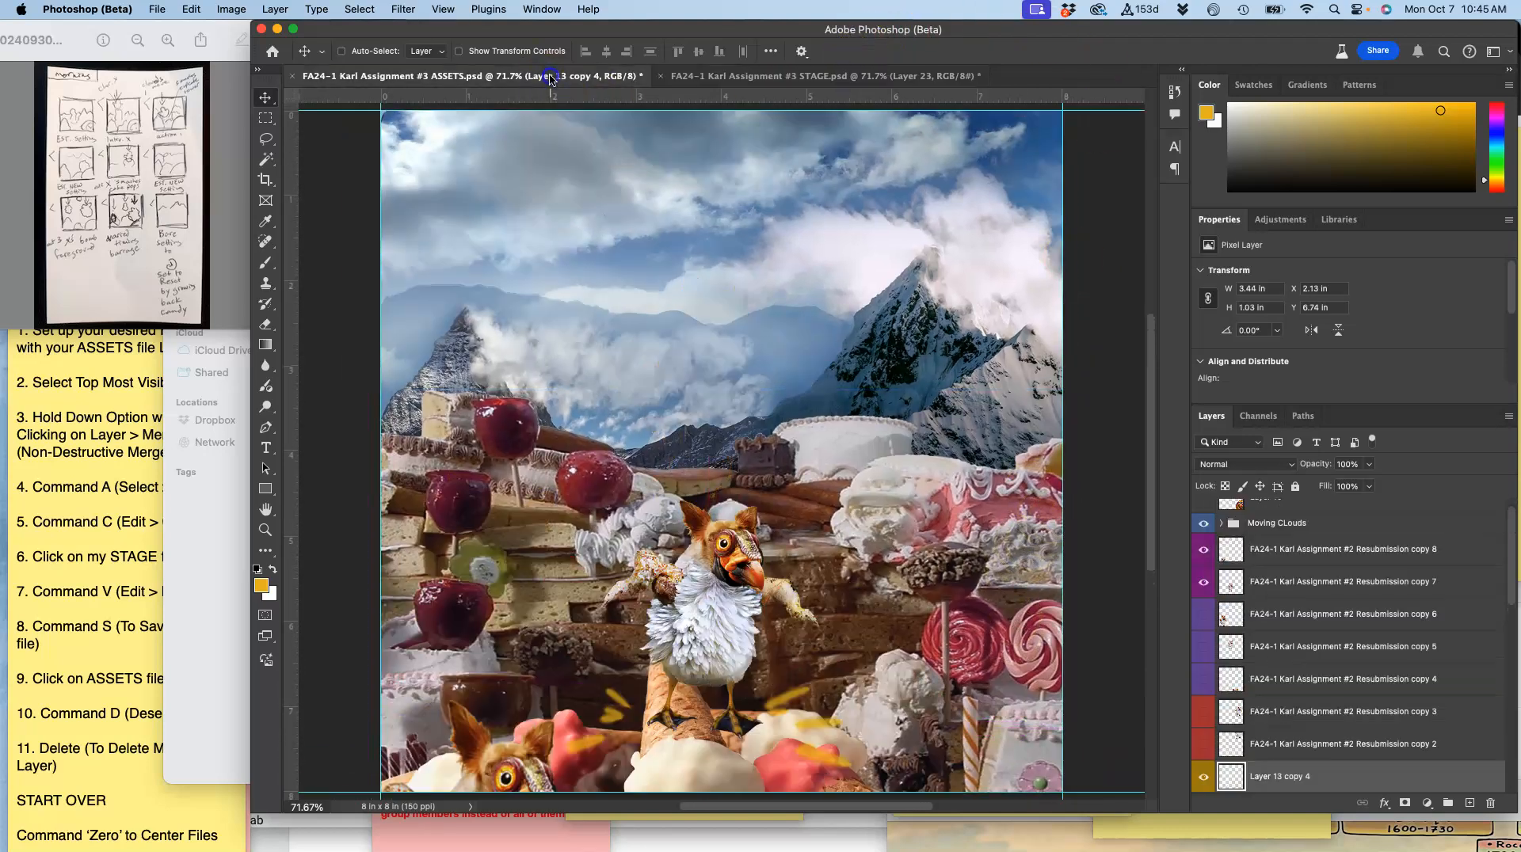
Step: Merge all visible layers into a new layer above the Moving CLouds group and copy its whole canvas
click(1261, 560)
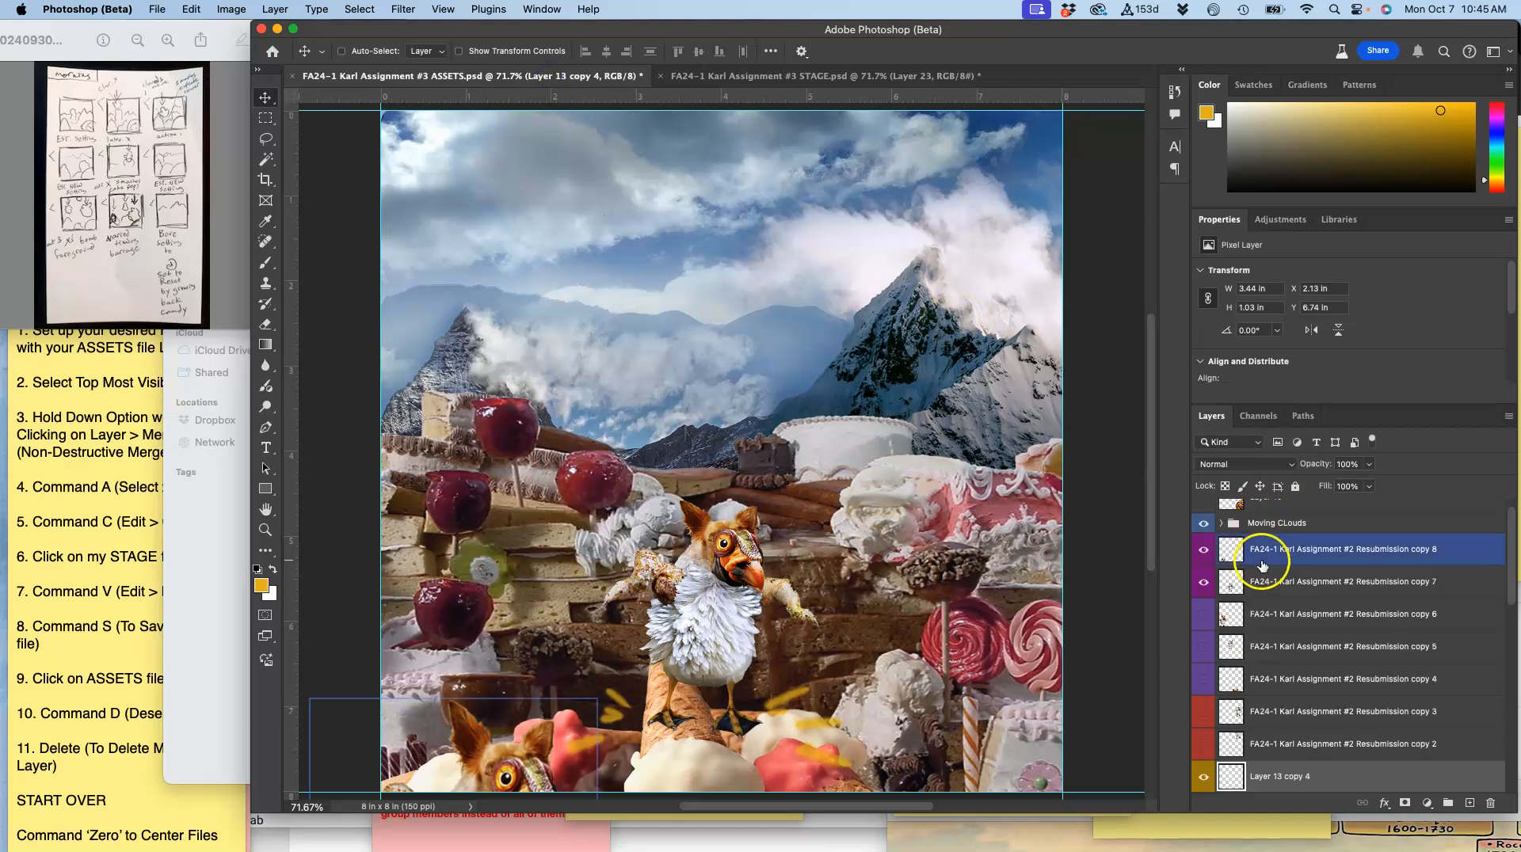
scroll(1267, 571, up, 1)
click(1284, 545)
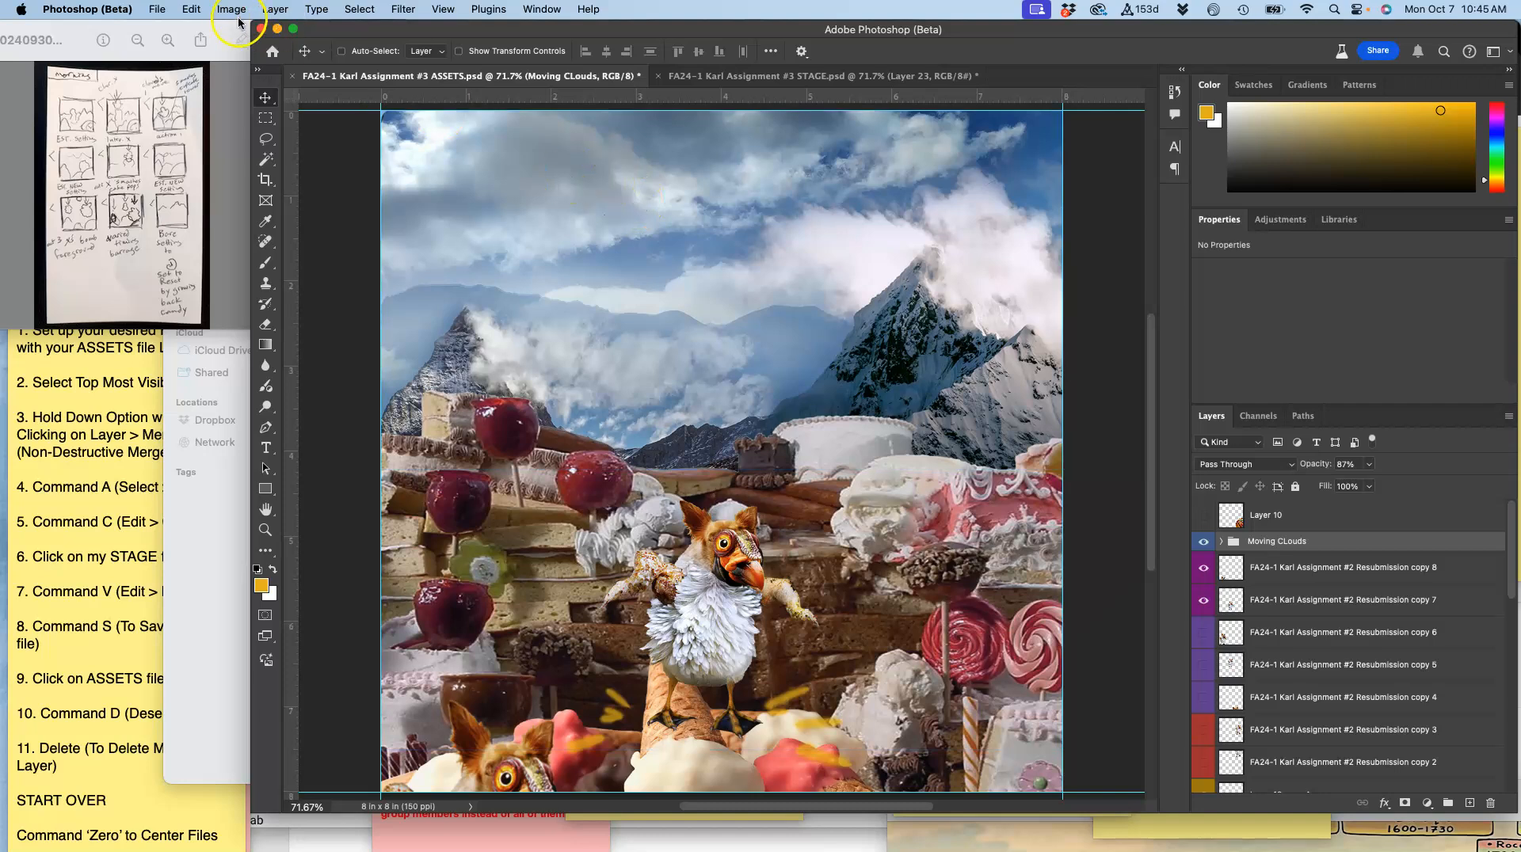
click(265, 8)
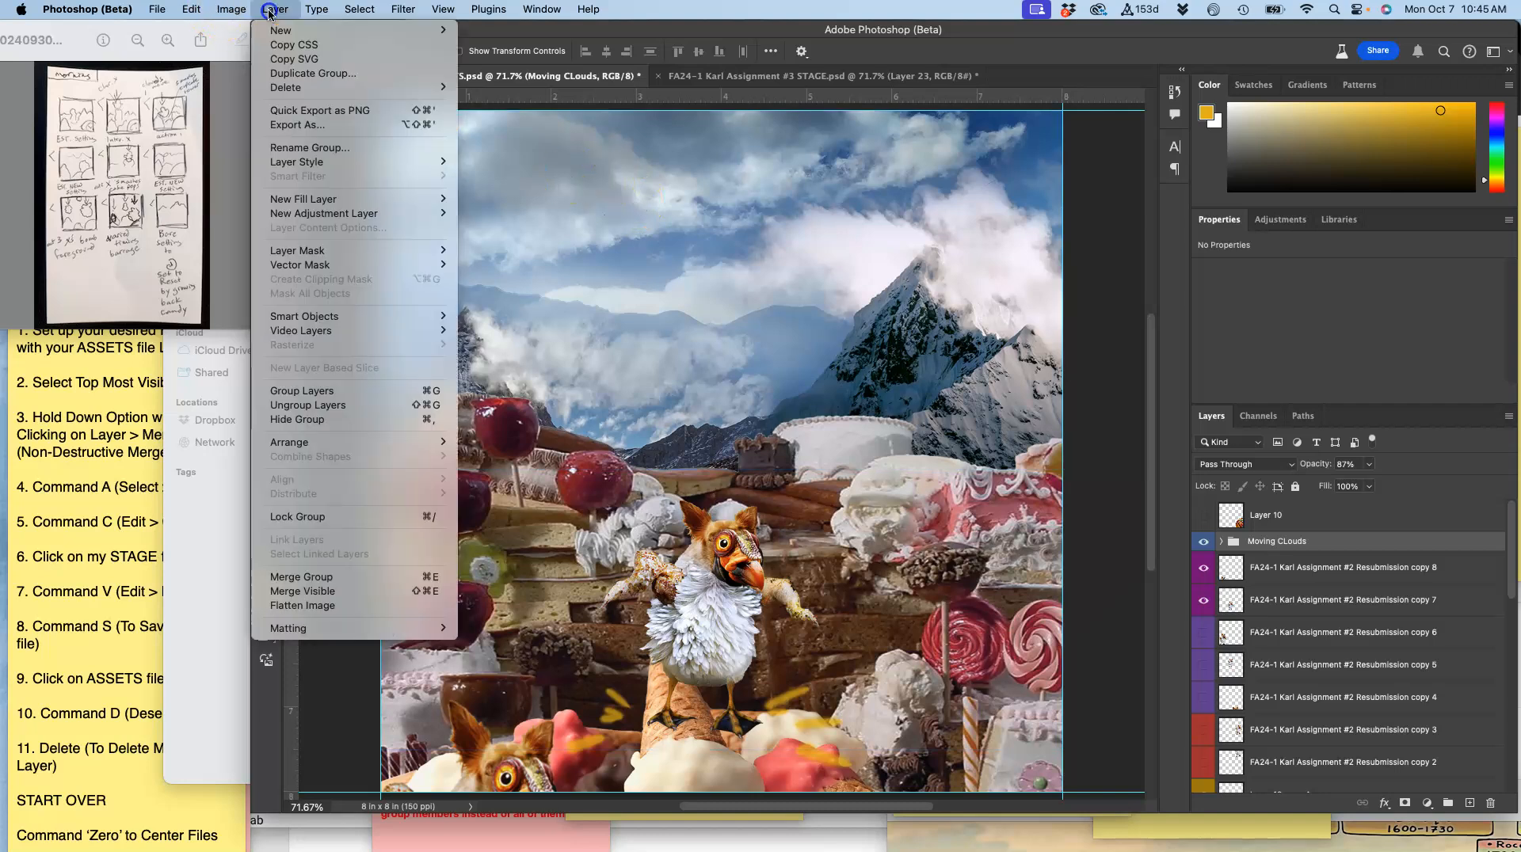
alt+click(302, 592)
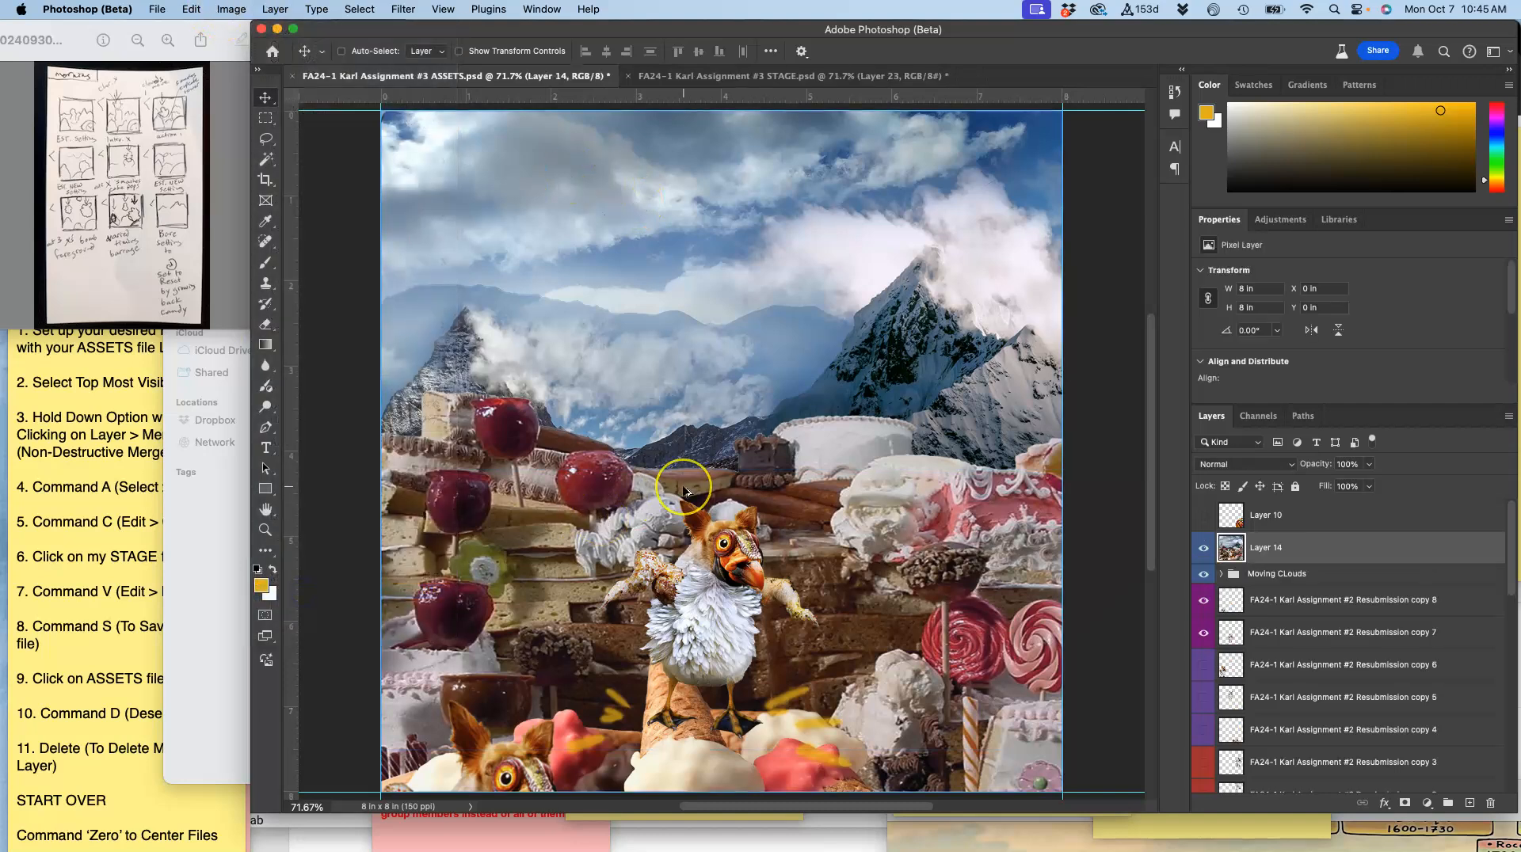
key(super+a)
key(super+c)
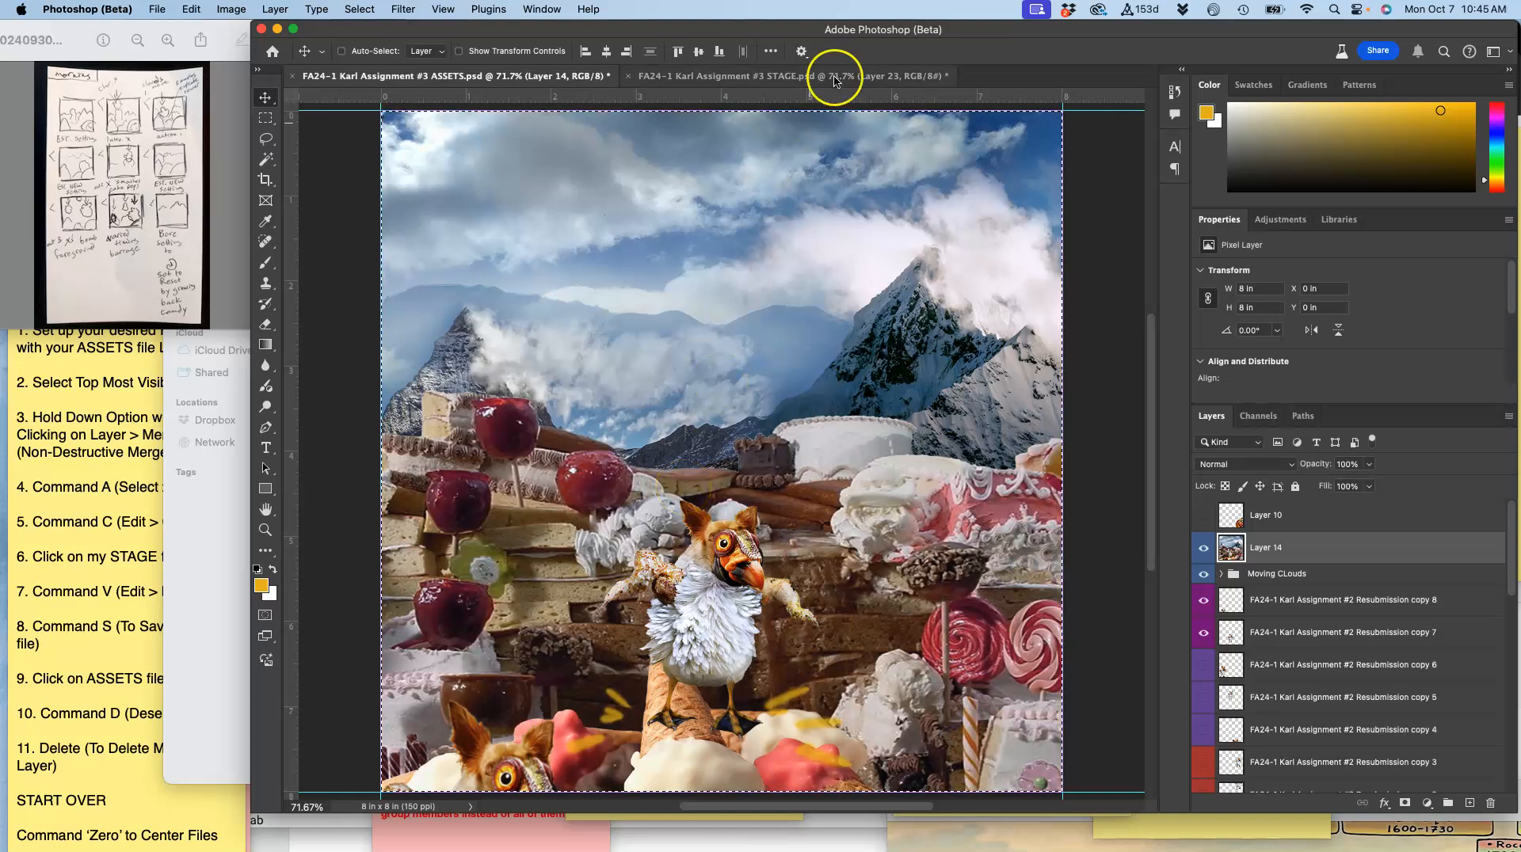
Step: Paste the merged frame into the STAGE file, check it against the previous frame and save the file
click(765, 77)
key(super+v)
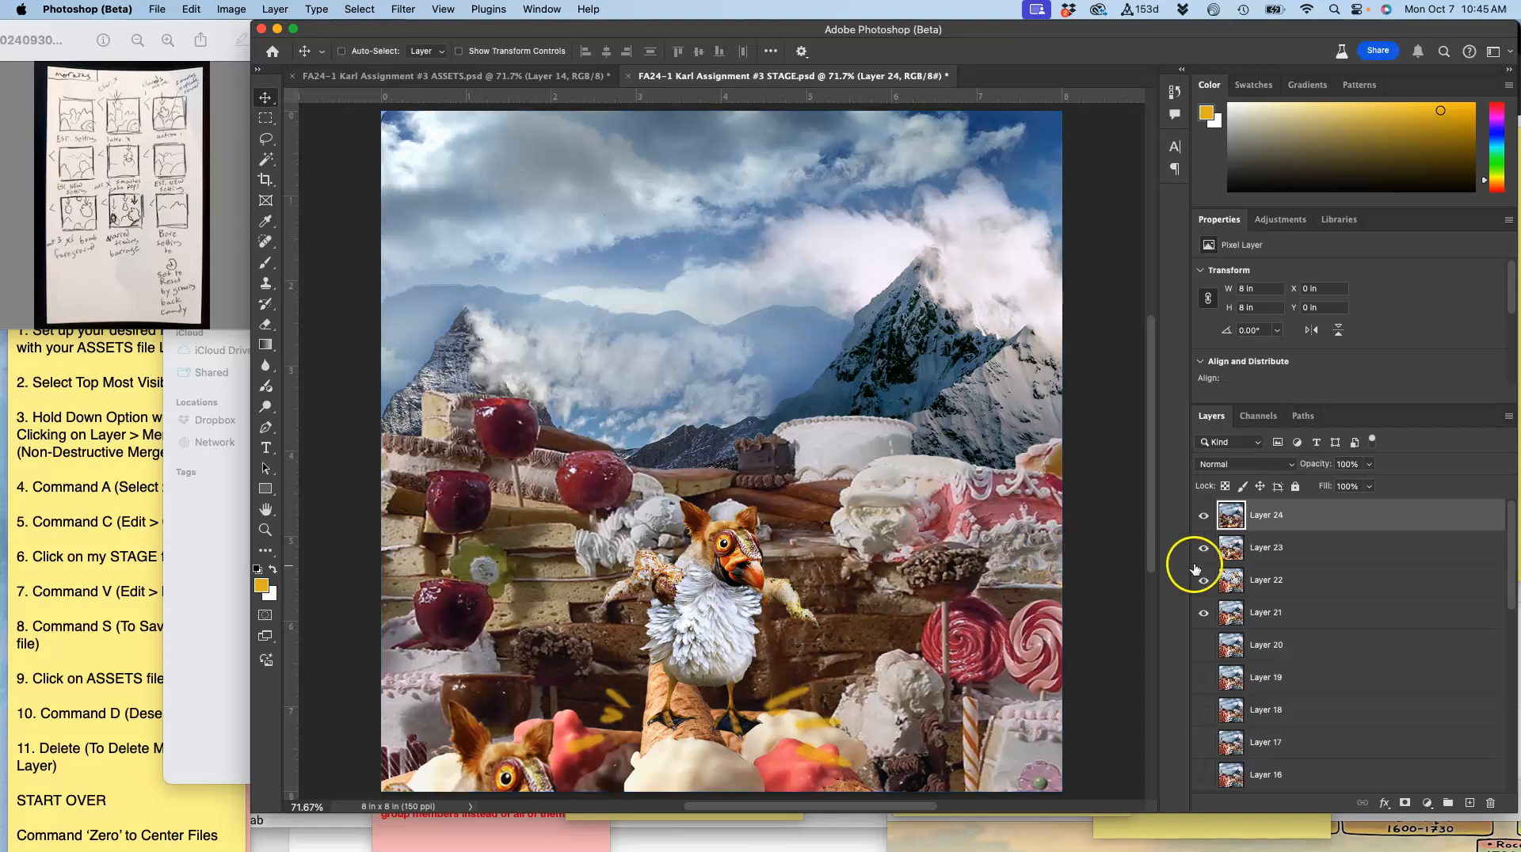
click(1204, 516)
click(1204, 516)
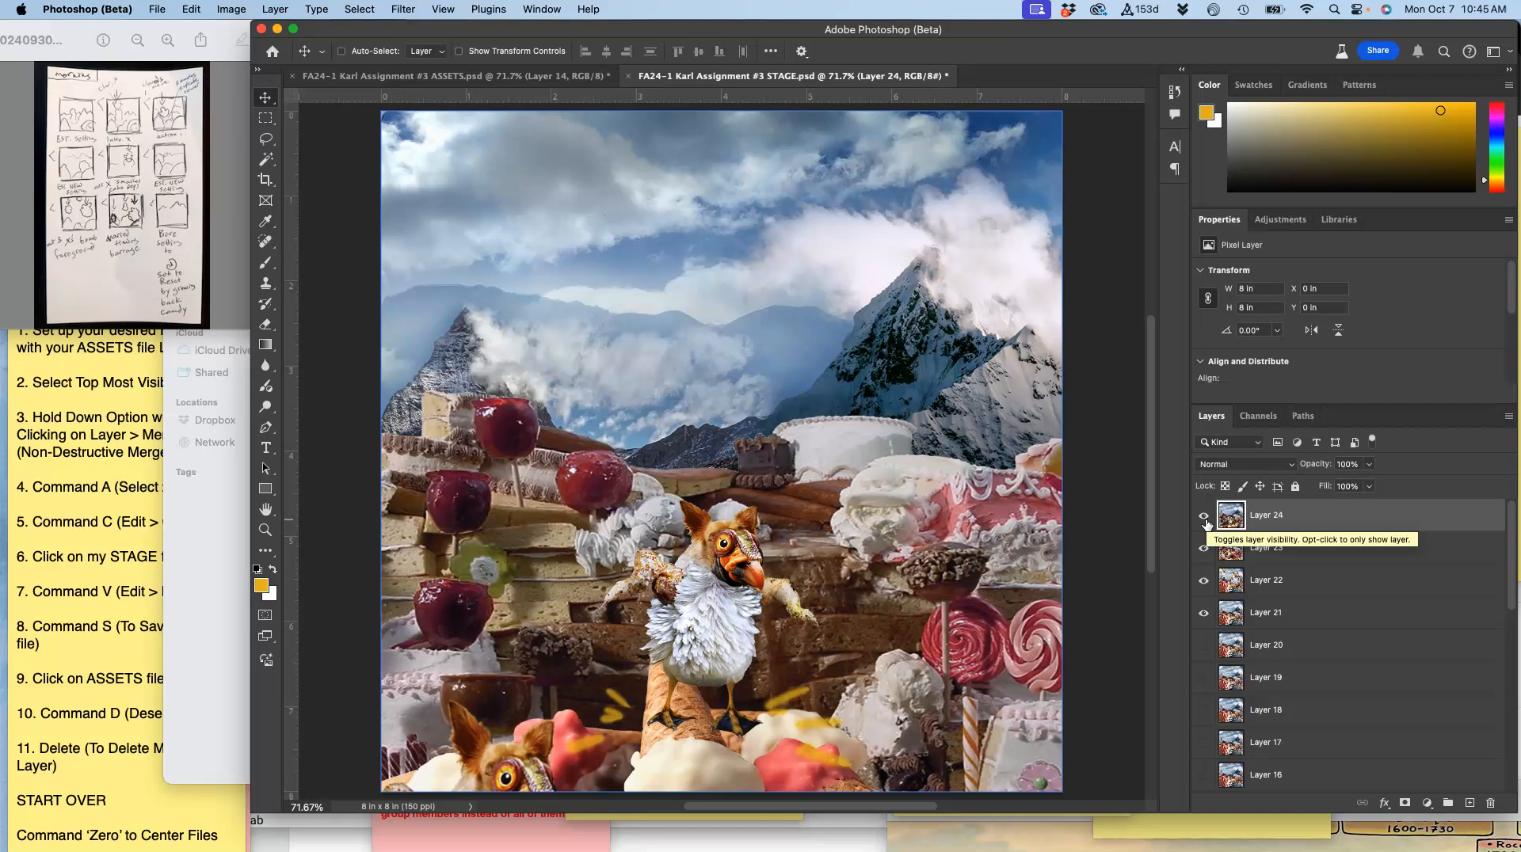
key(super+s)
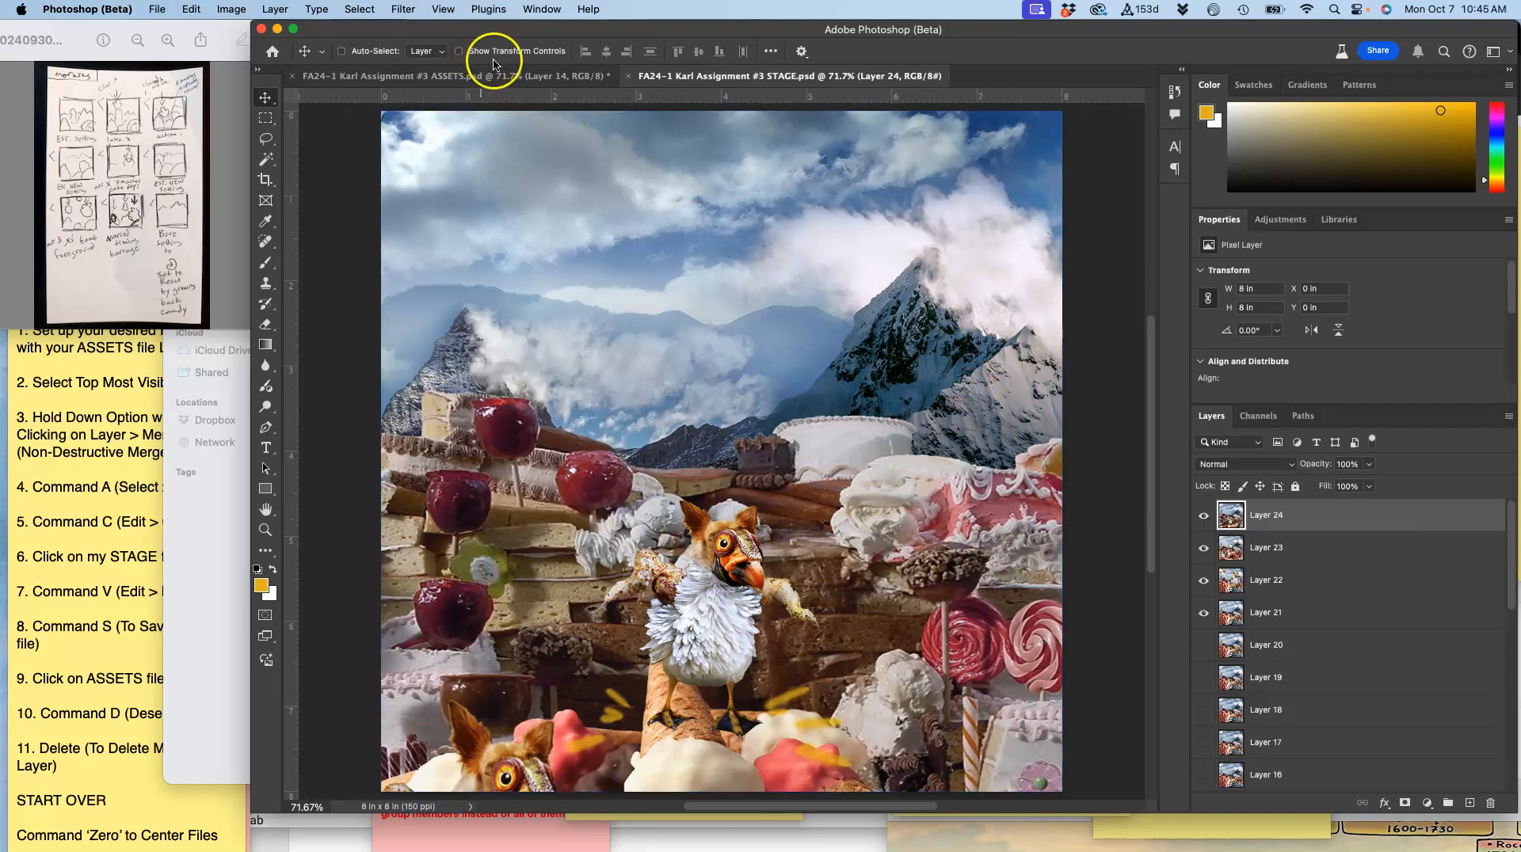
Step: Go back to the ASSETS file, deselect the canvas and delete the temporary merged Layer 14
click(493, 73)
key(super+a)
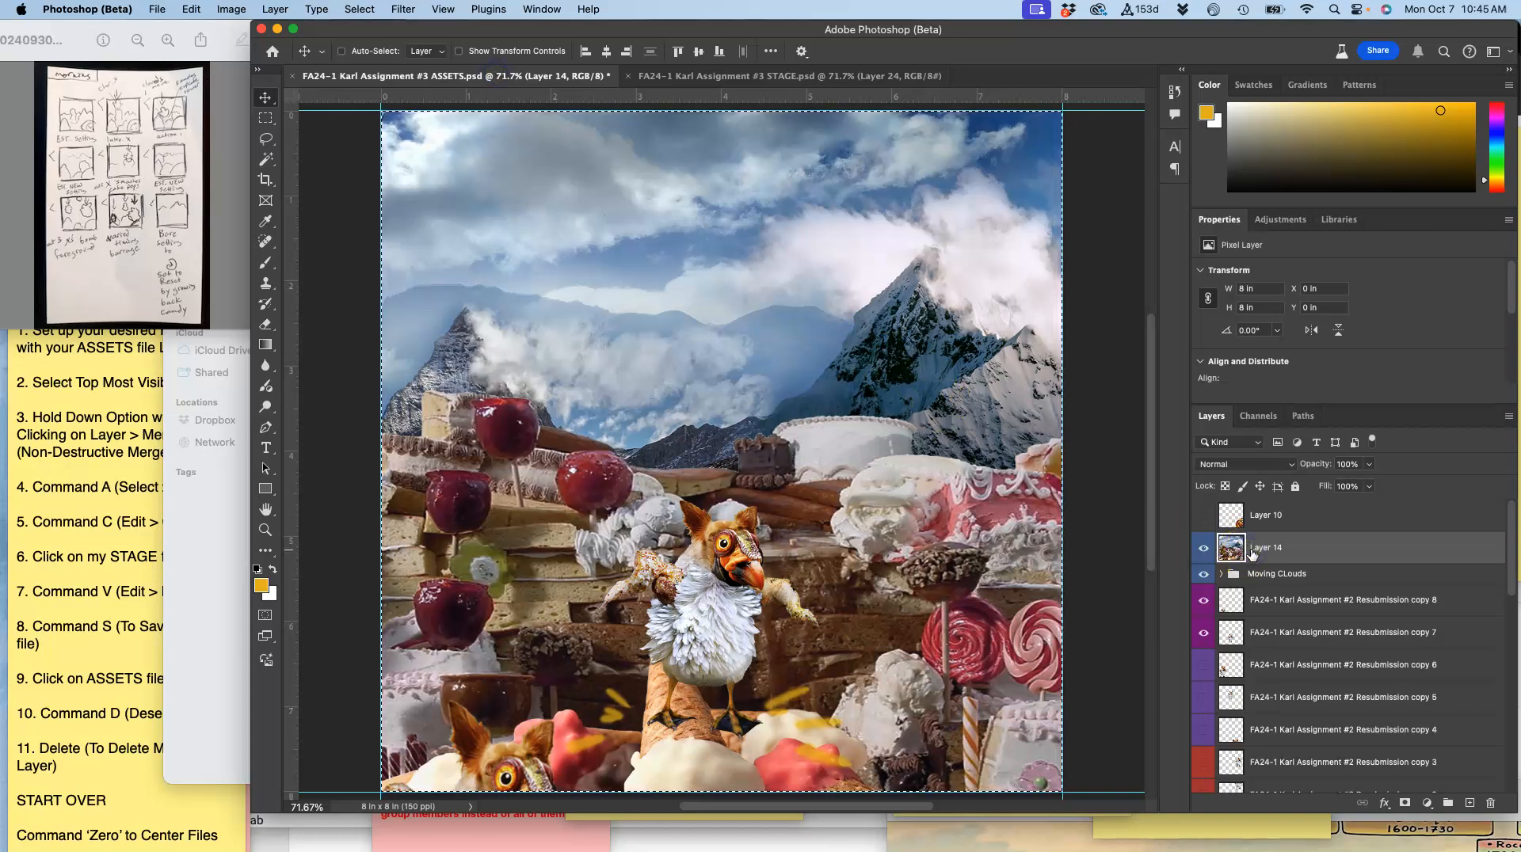
key(super+d)
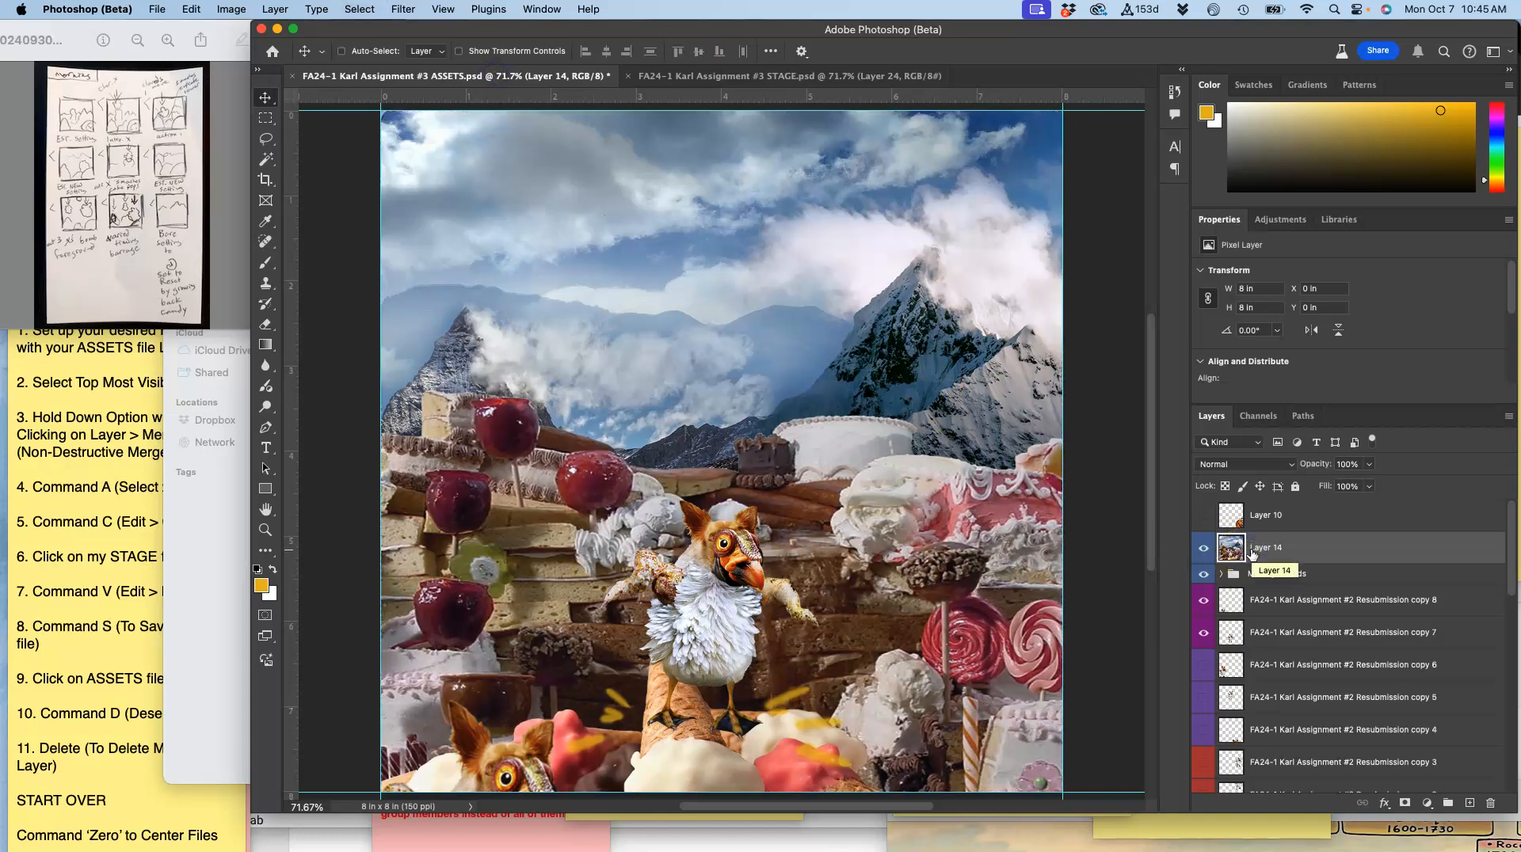
key(Delete)
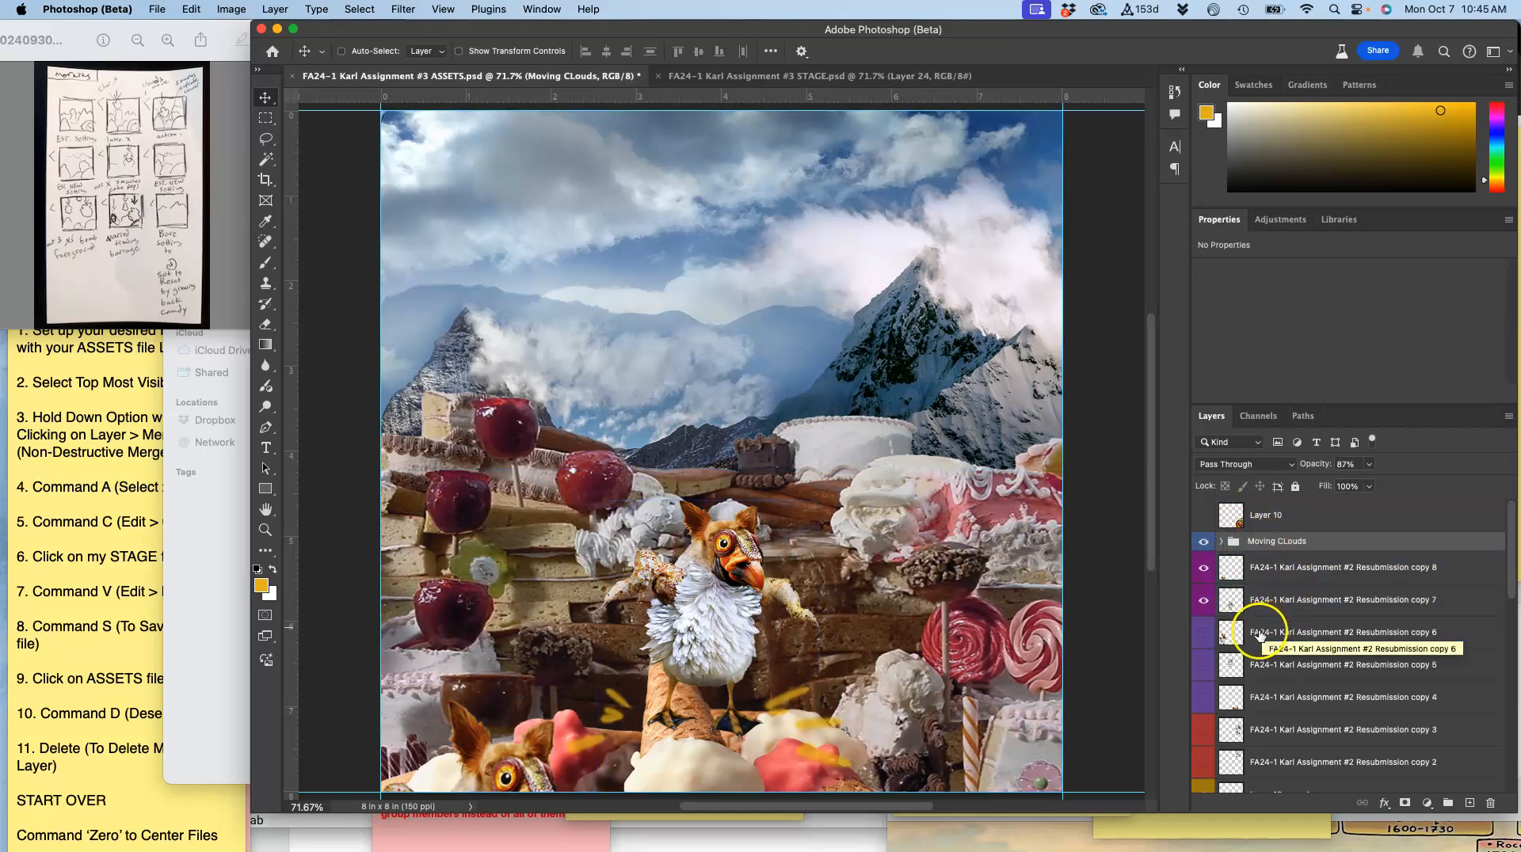
Step: Hide the Resubmission copy 8 and copy 7 creatures, the Layer 13 copy 4 strokes and the Layer 5 copy sweets
click(1204, 569)
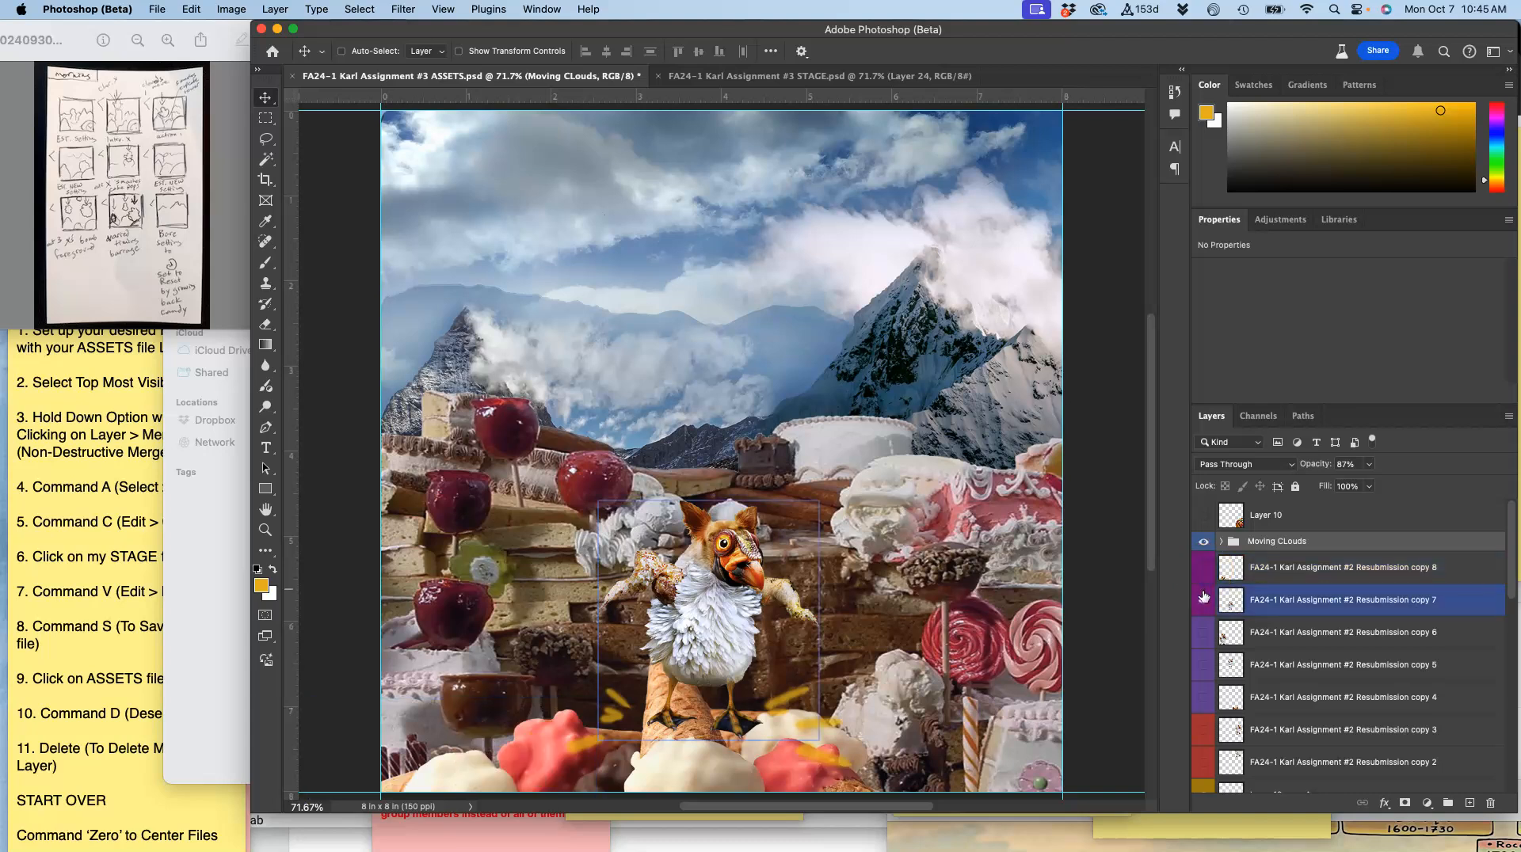
click(1204, 596)
scroll(1220, 657, down, 2)
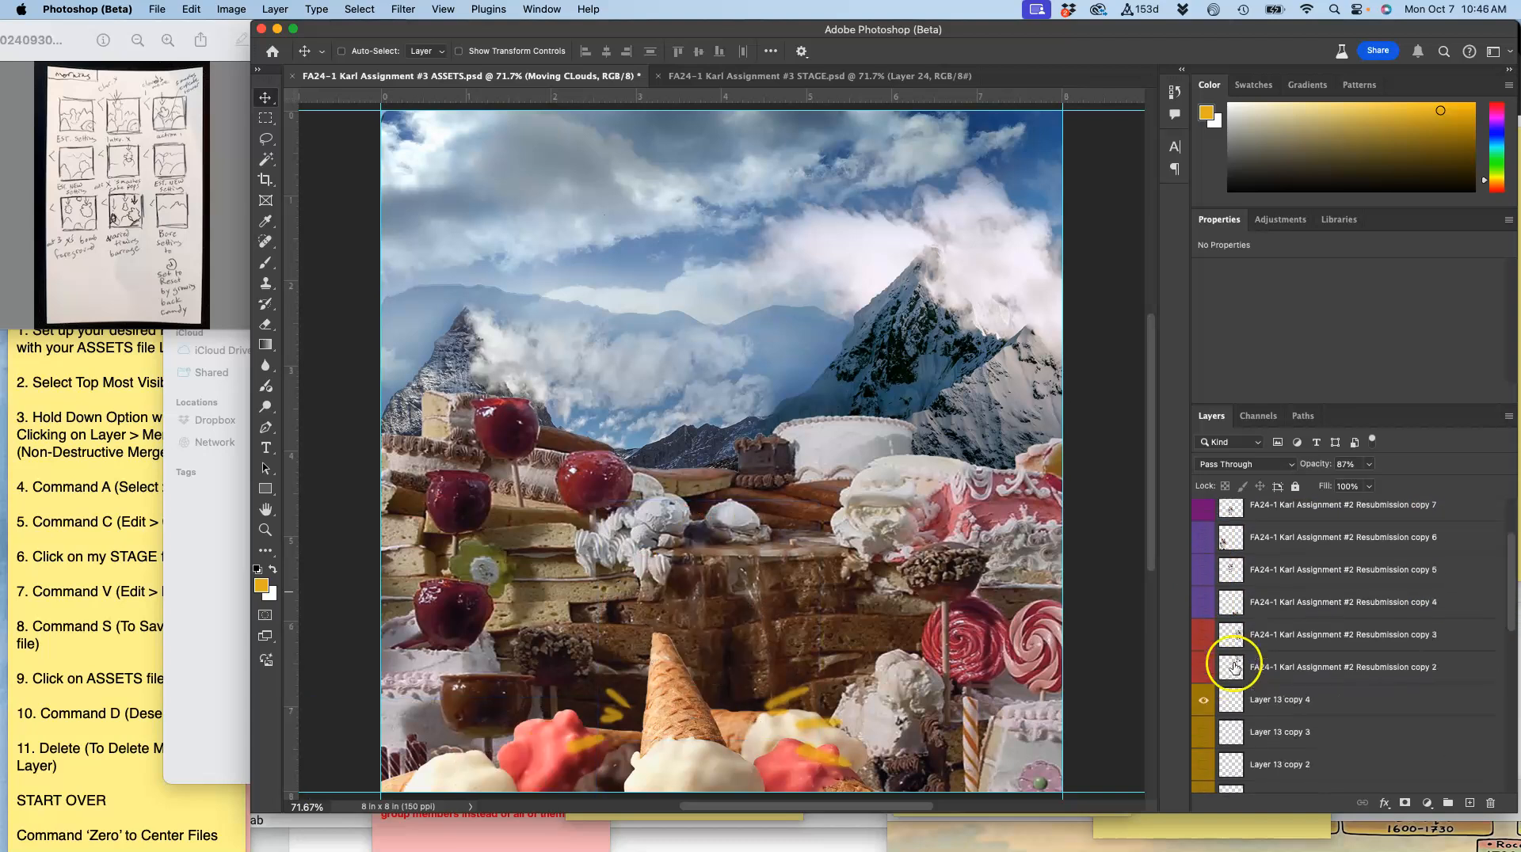
click(1204, 701)
scroll(1204, 700, down, 5)
click(1204, 692)
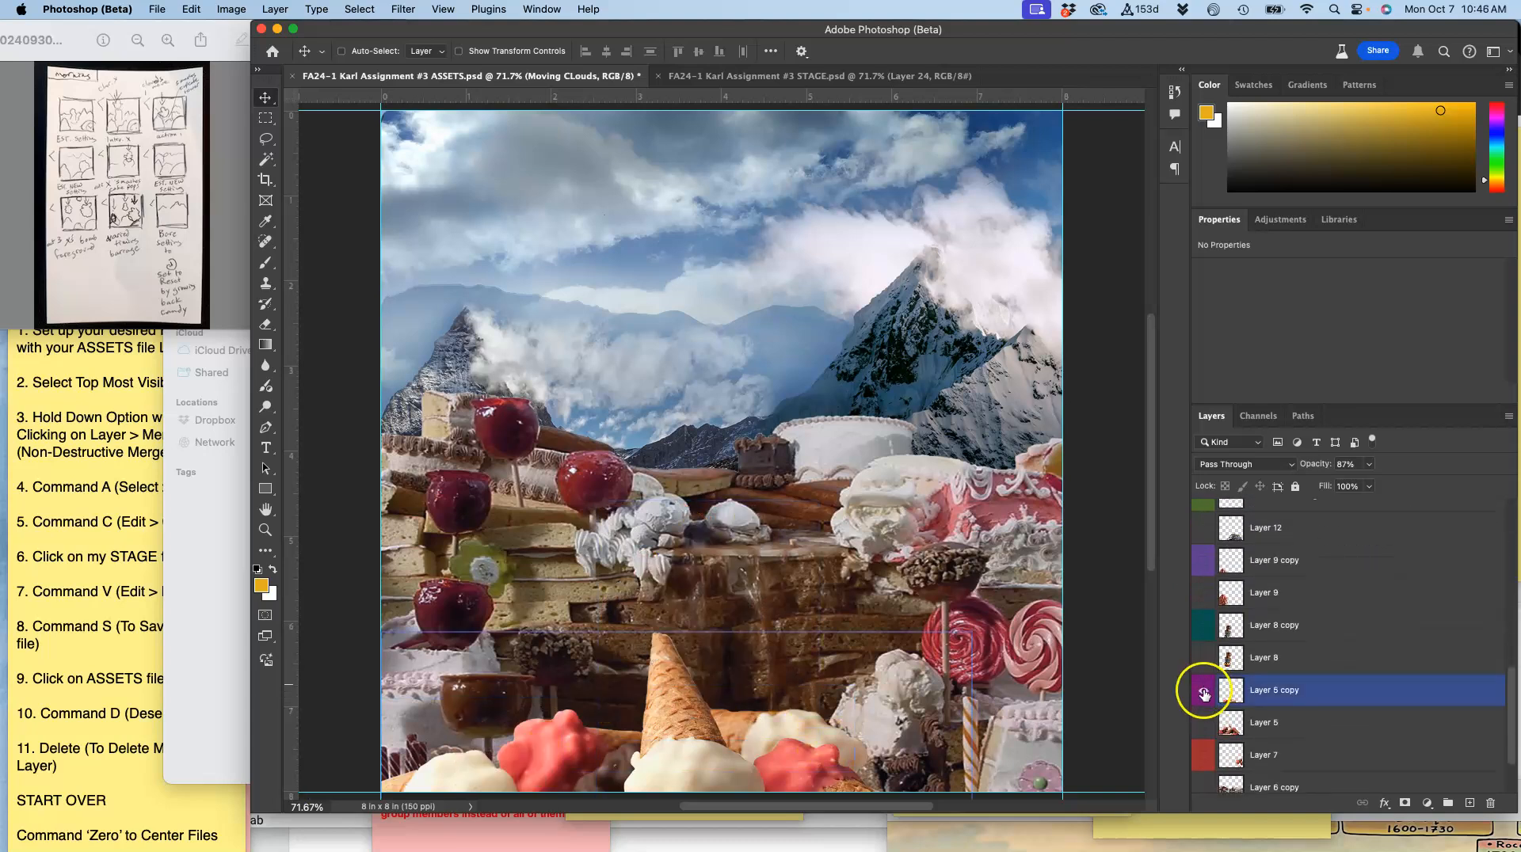
Step: Show the Layer 6 copy sweets above Layer 6 in the ASSETS file
scroll(998, 531, up, 3)
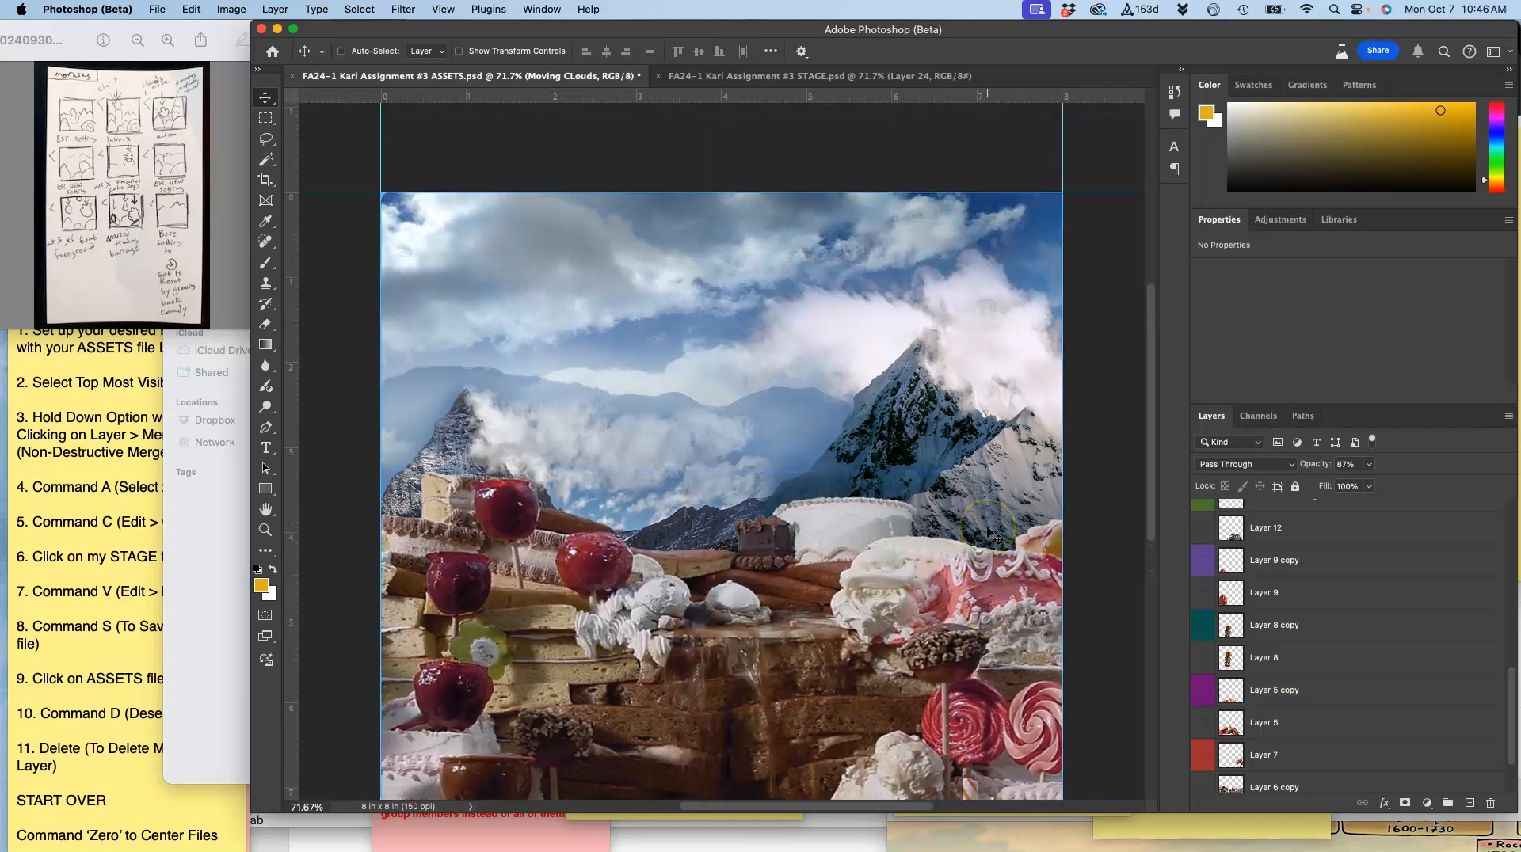
scroll(1268, 619, down, 2)
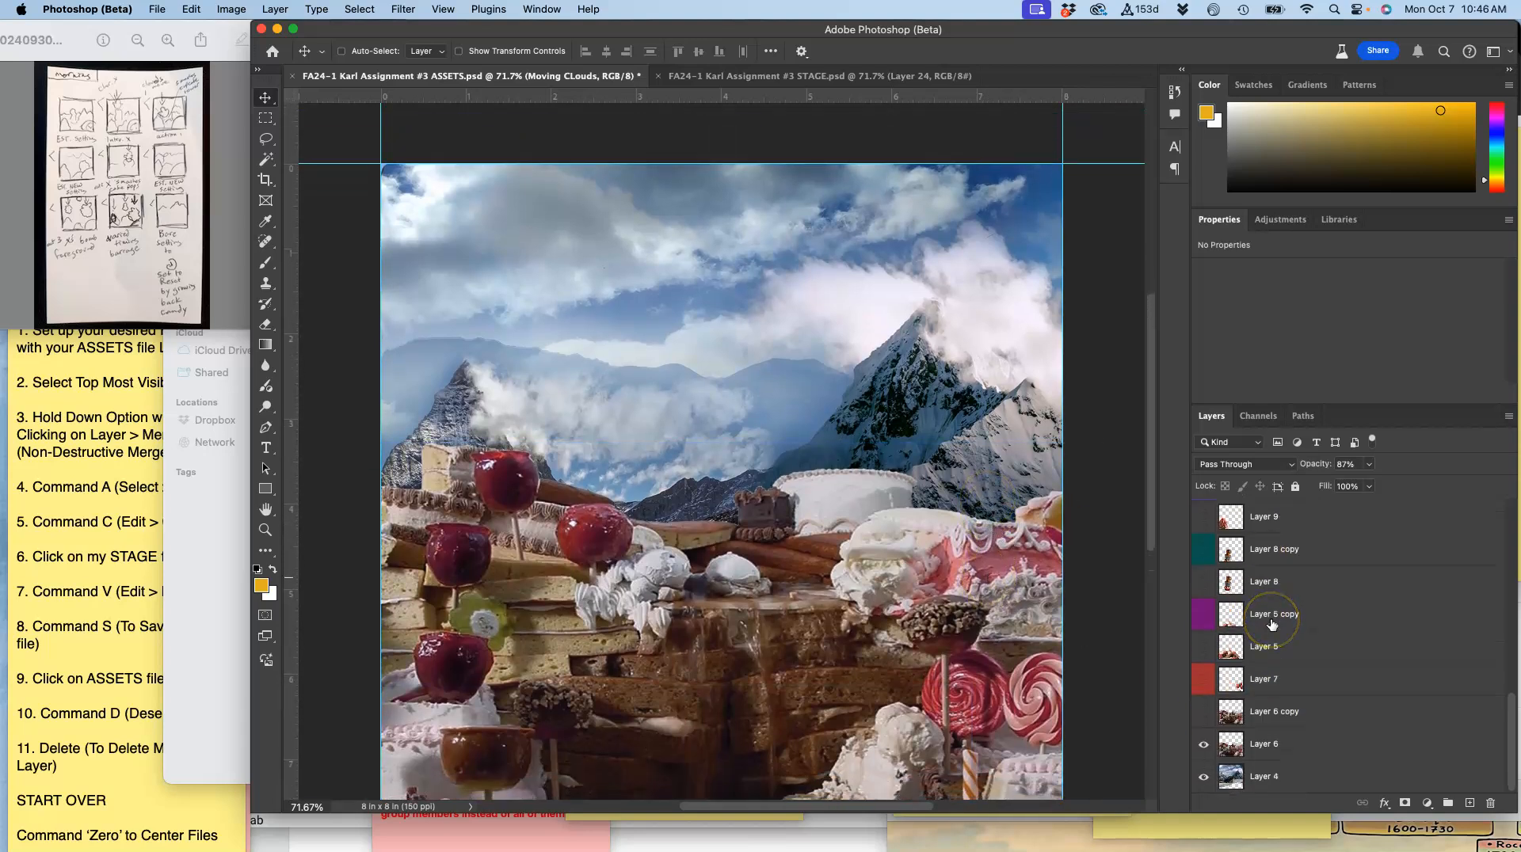
click(1206, 714)
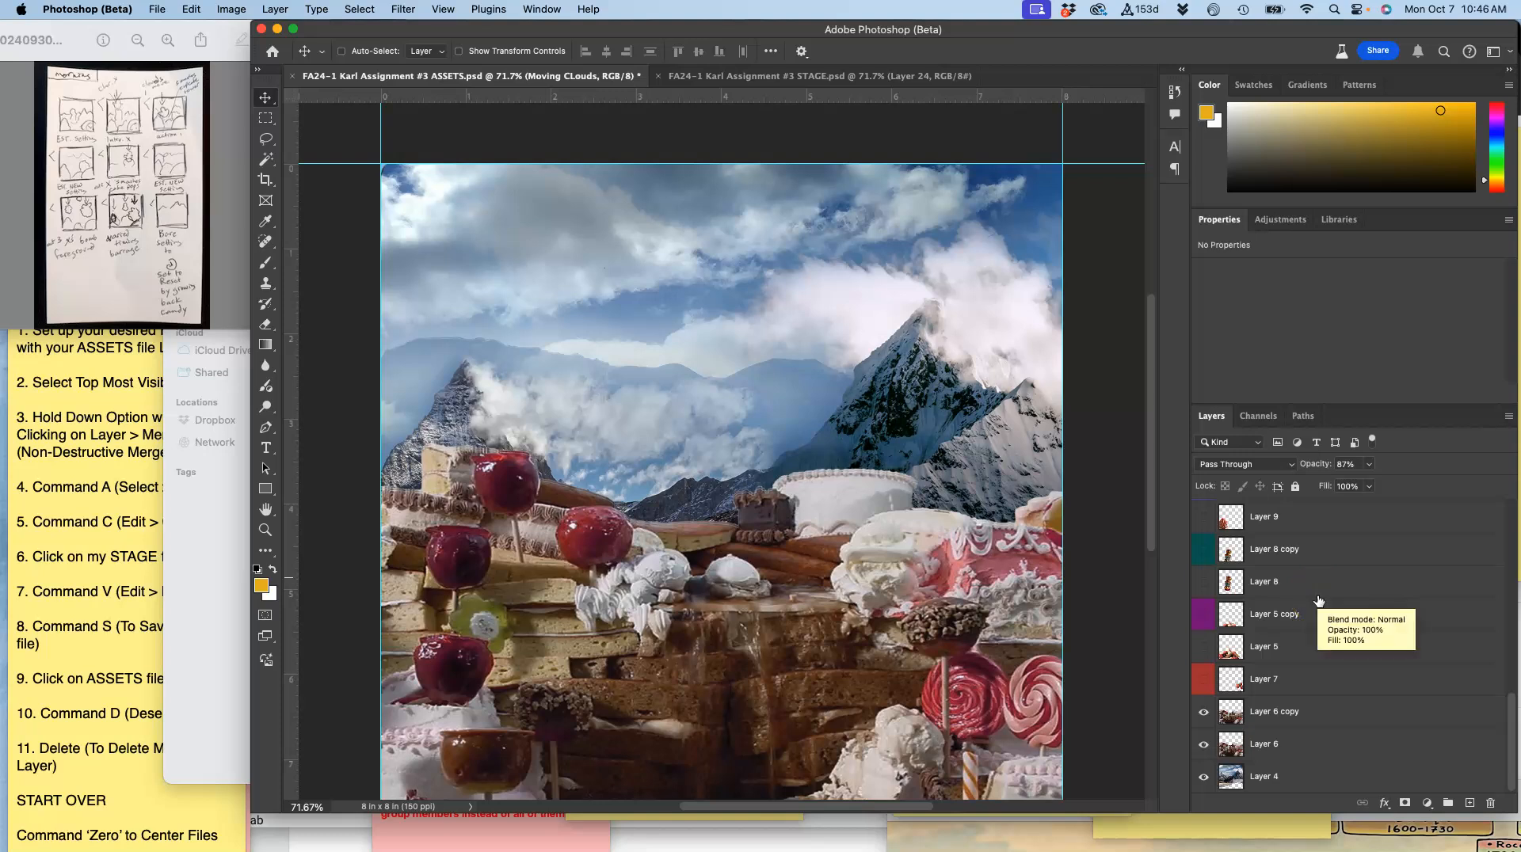
Step: Move the Moving CLouds group left and slightly down and set its opacity to 95%
scroll(1318, 601, up, 10)
click(1289, 541)
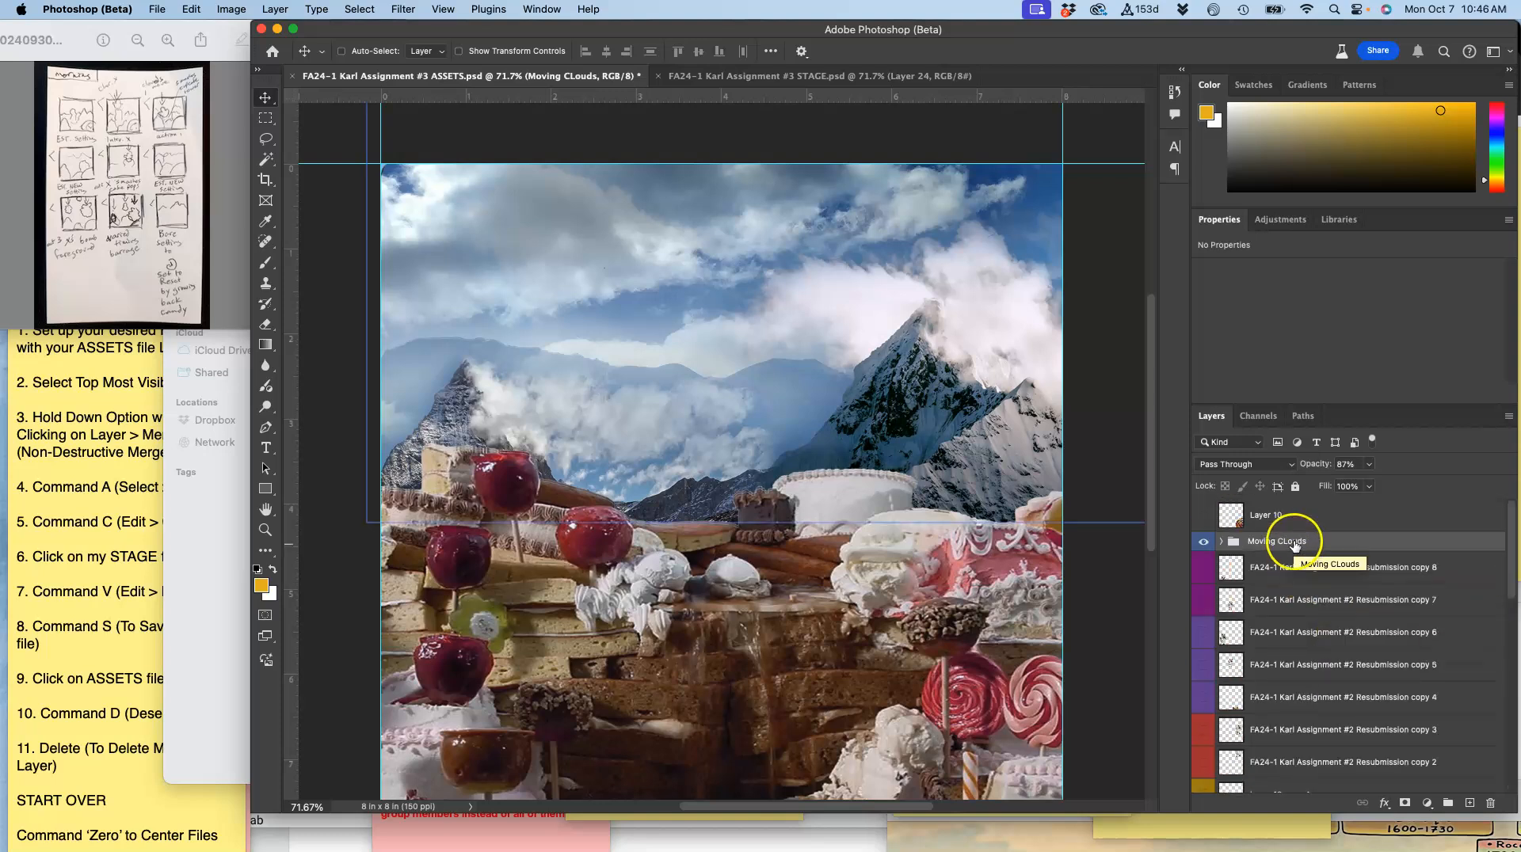
drag(857, 291, 752, 316)
click(1368, 464)
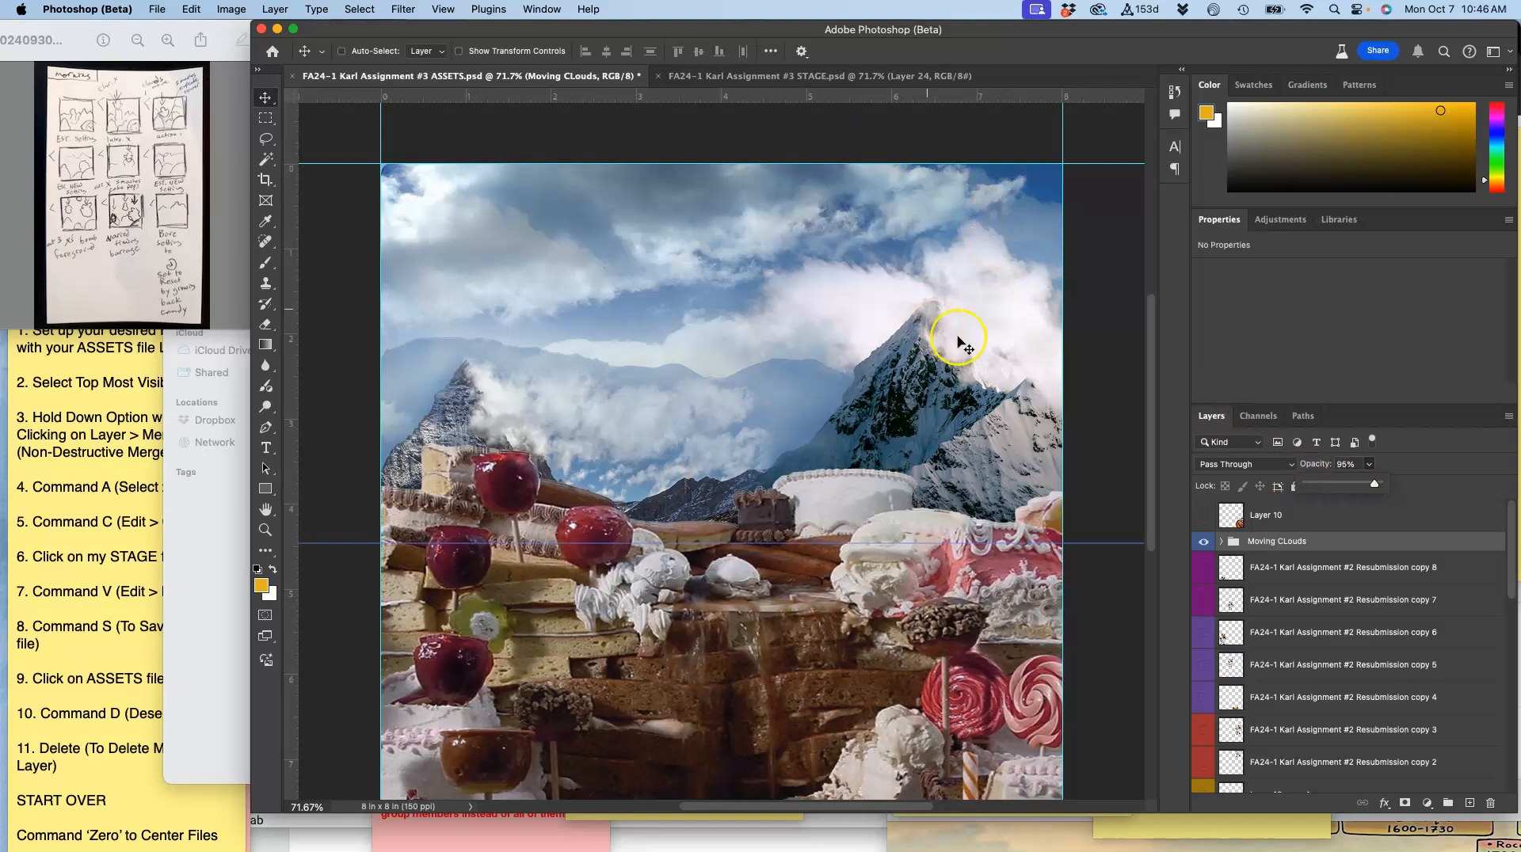
Step: Merge all visible layers into a new layer above the Moving CLouds group and copy its whole canvas
click(275, 9)
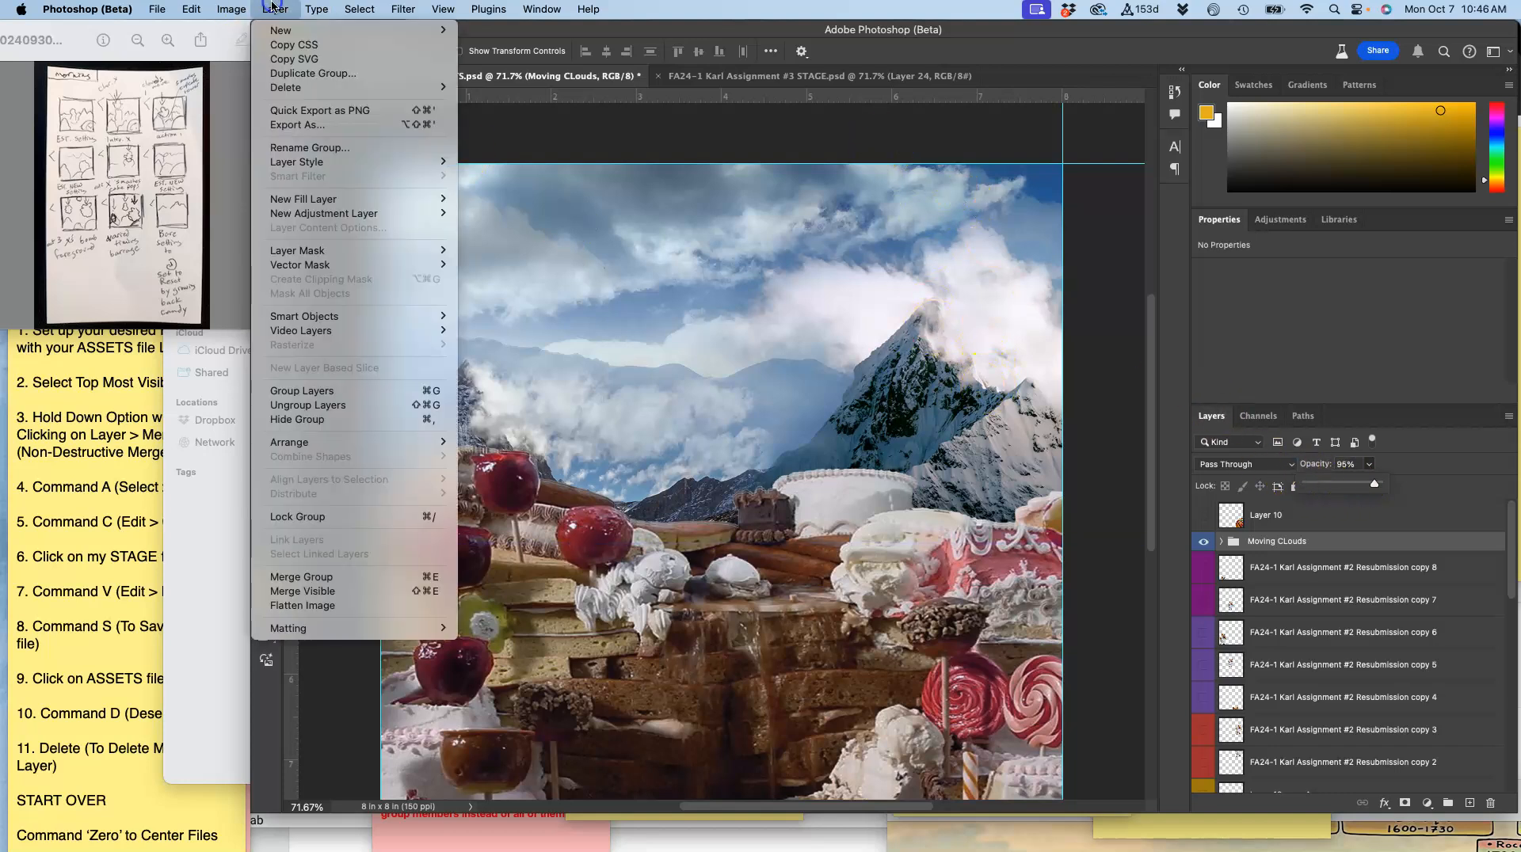
alt+click(298, 595)
key(super+a)
key(super+c)
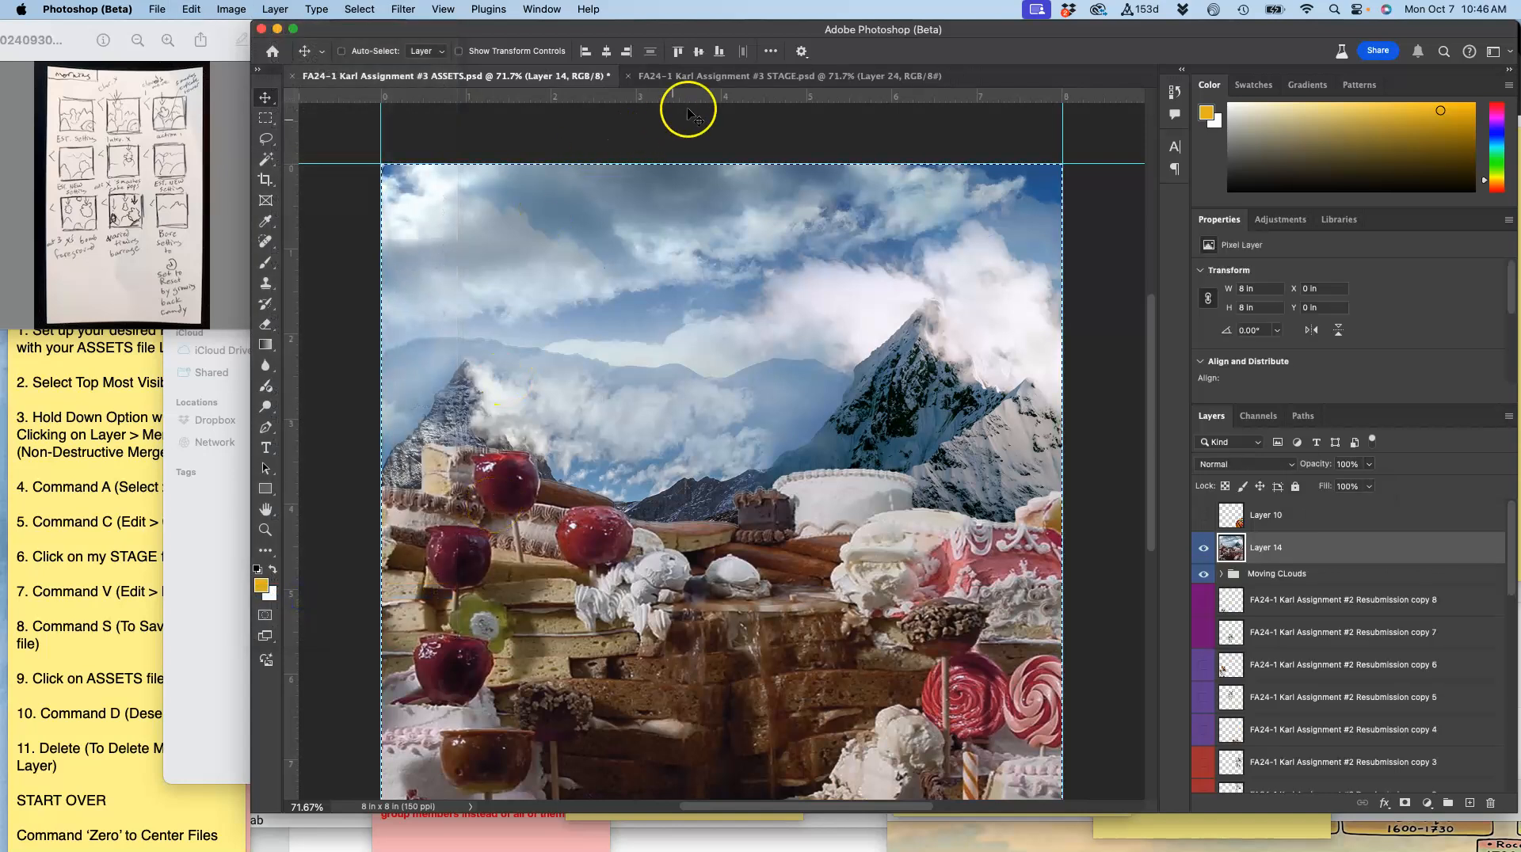
Step: Paste the merged frame on top of the layers in the STAGE file and save the file
click(697, 77)
key(super+v)
key(super+s)
Step: Go back to the ASSETS file, deselect the canvas and delete the temporary merged Layer 14
click(552, 77)
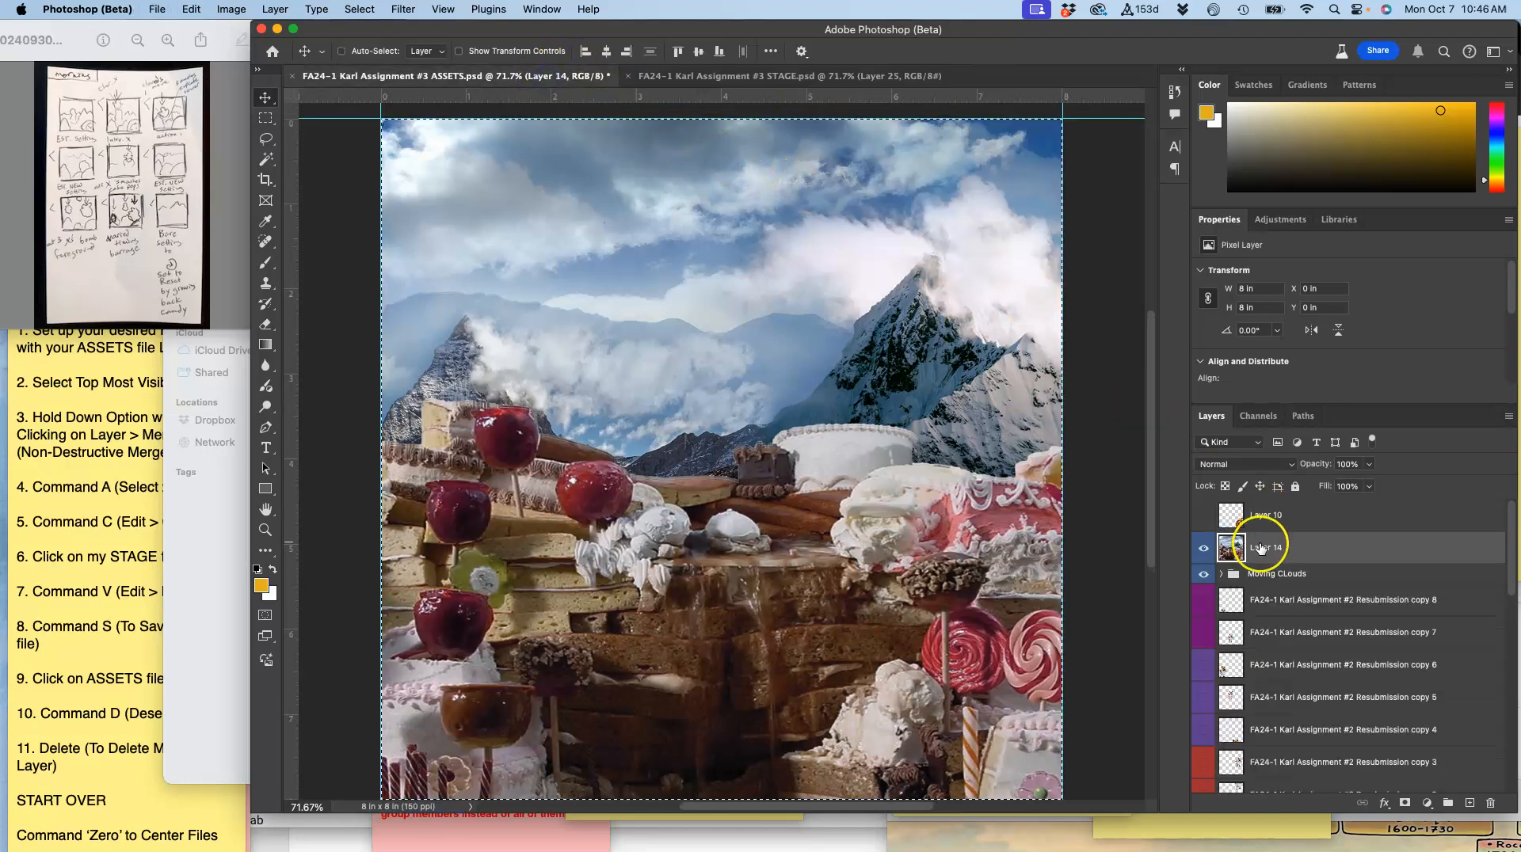
key(super+d)
key(Delete)
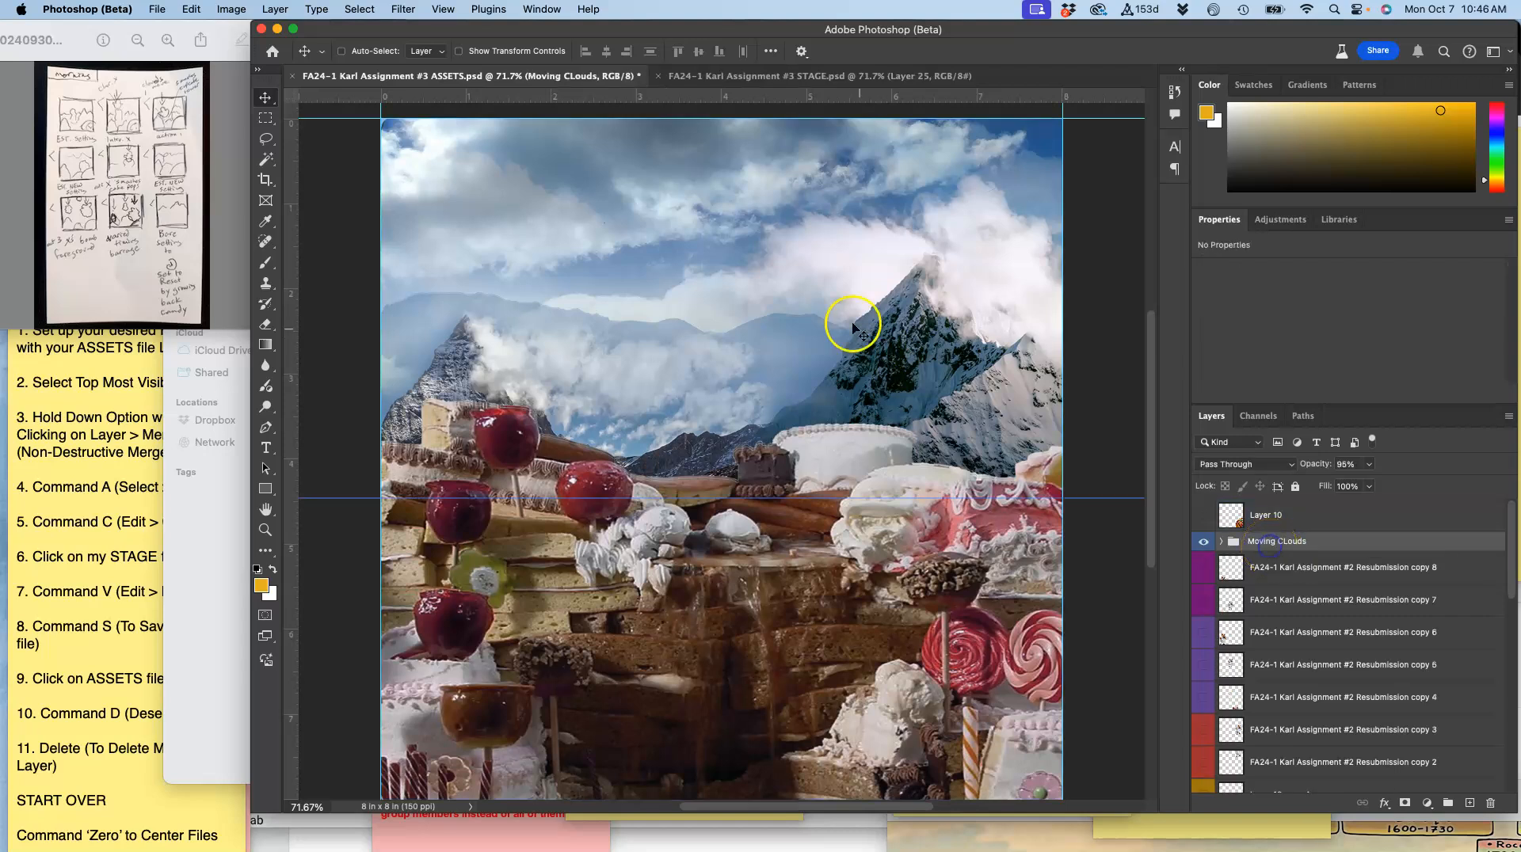
Step: Shift the Moving CLouds group left and up and set its opacity to 84%
drag(841, 304, 715, 247)
click(1369, 466)
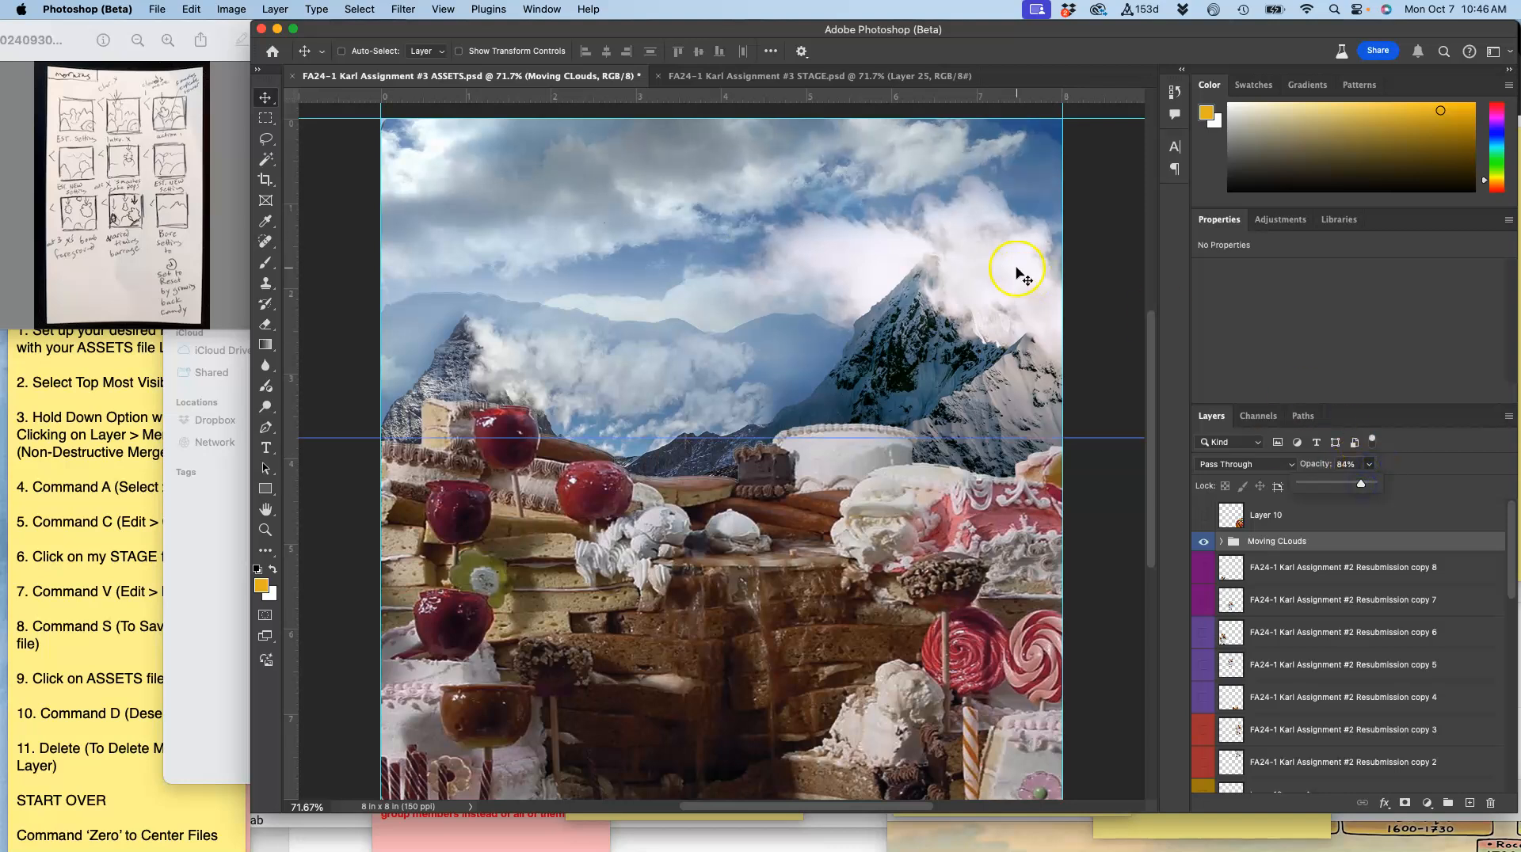
click(262, 9)
alt+click(322, 592)
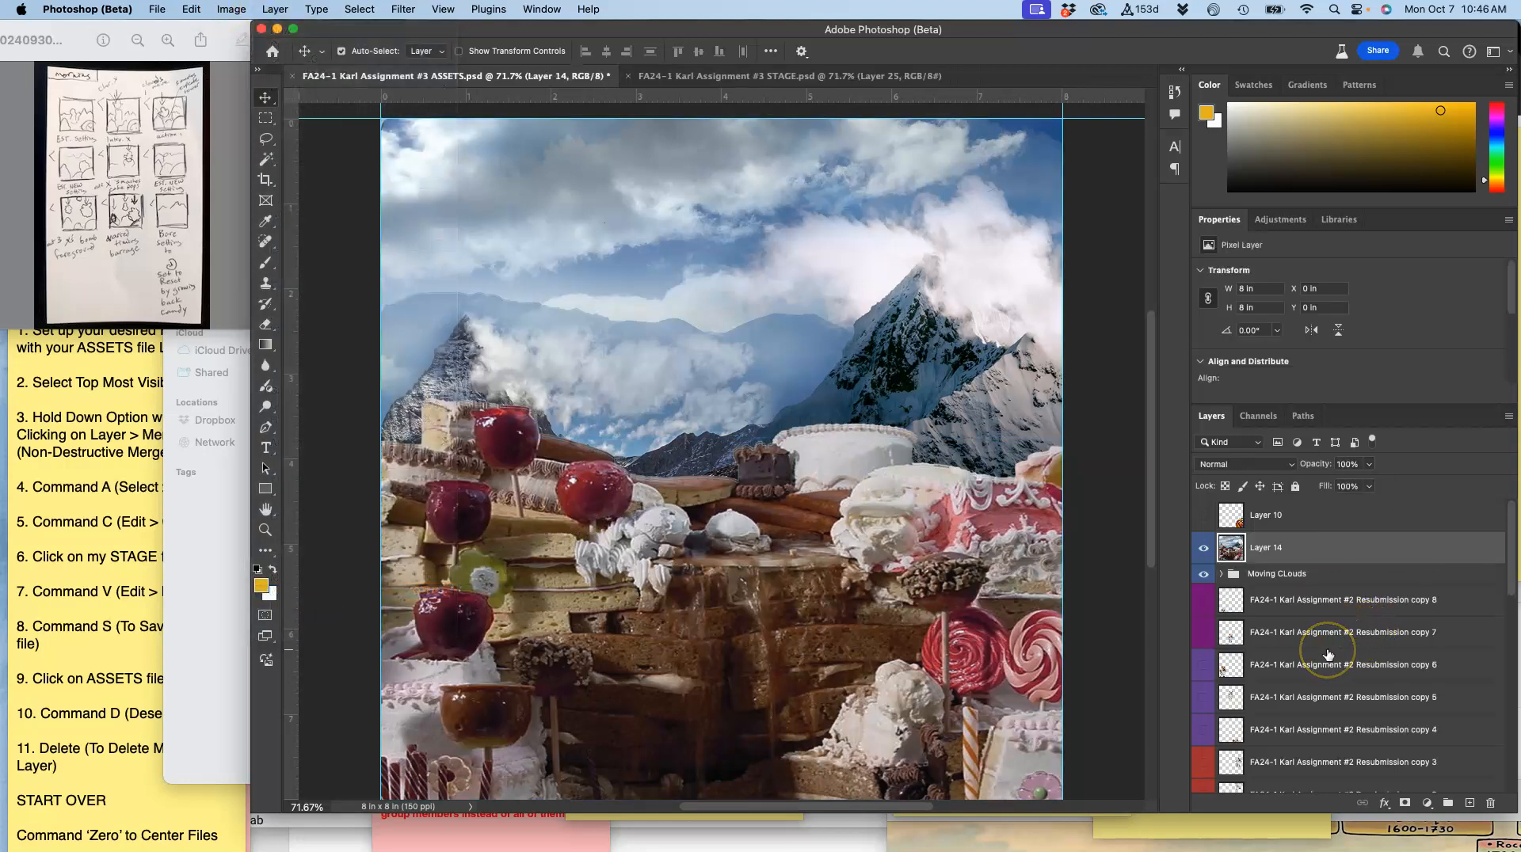
key(Delete)
Step: Hide the Layer 6 copy sweets, leaving Layer 6 and Layer 4 shown beneath the clouds
scroll(1307, 665, down, 5)
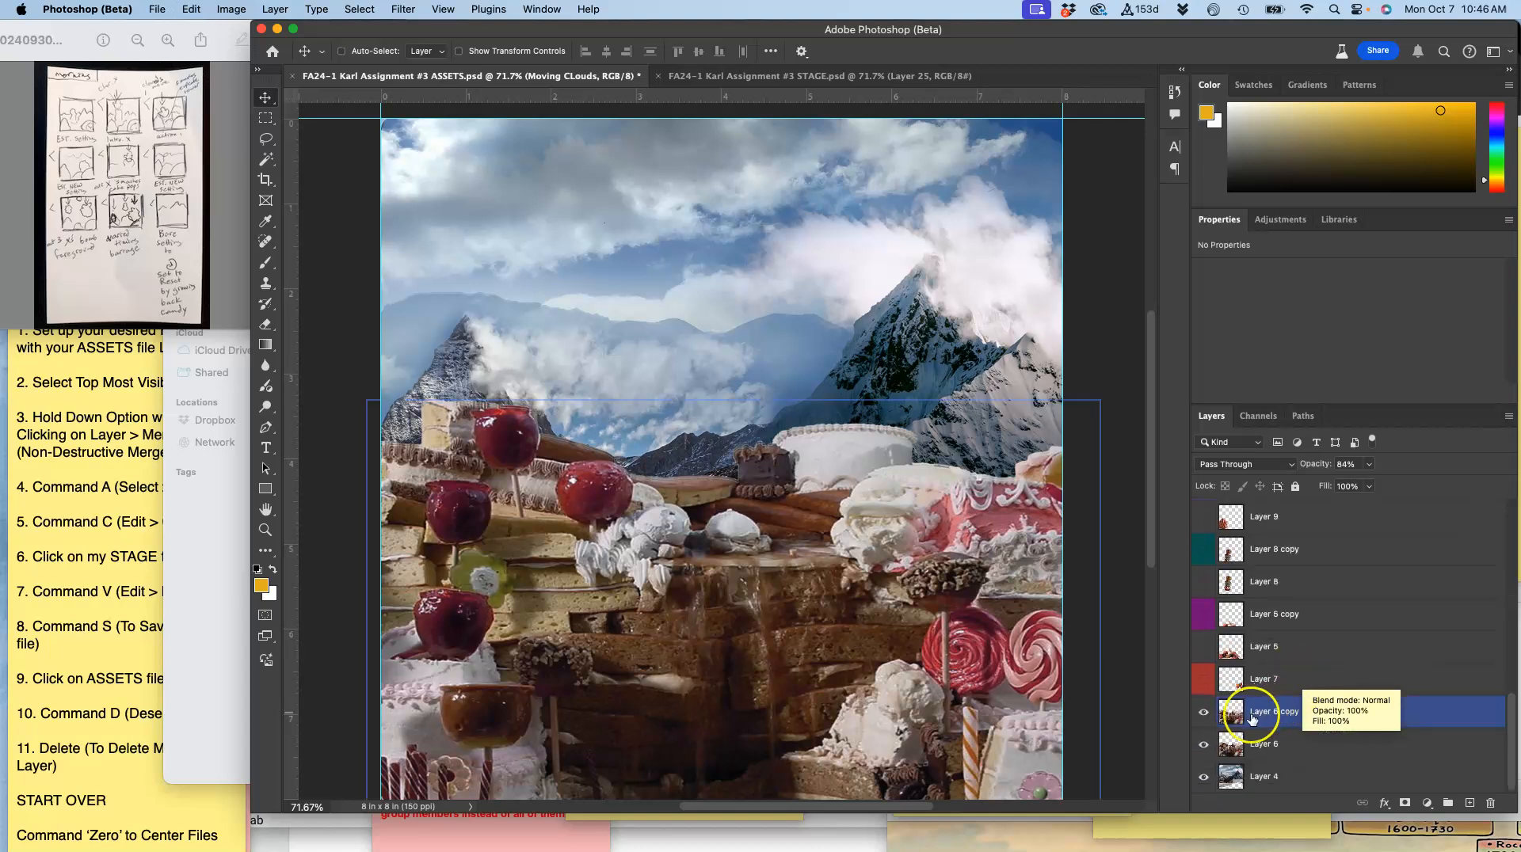
click(1205, 714)
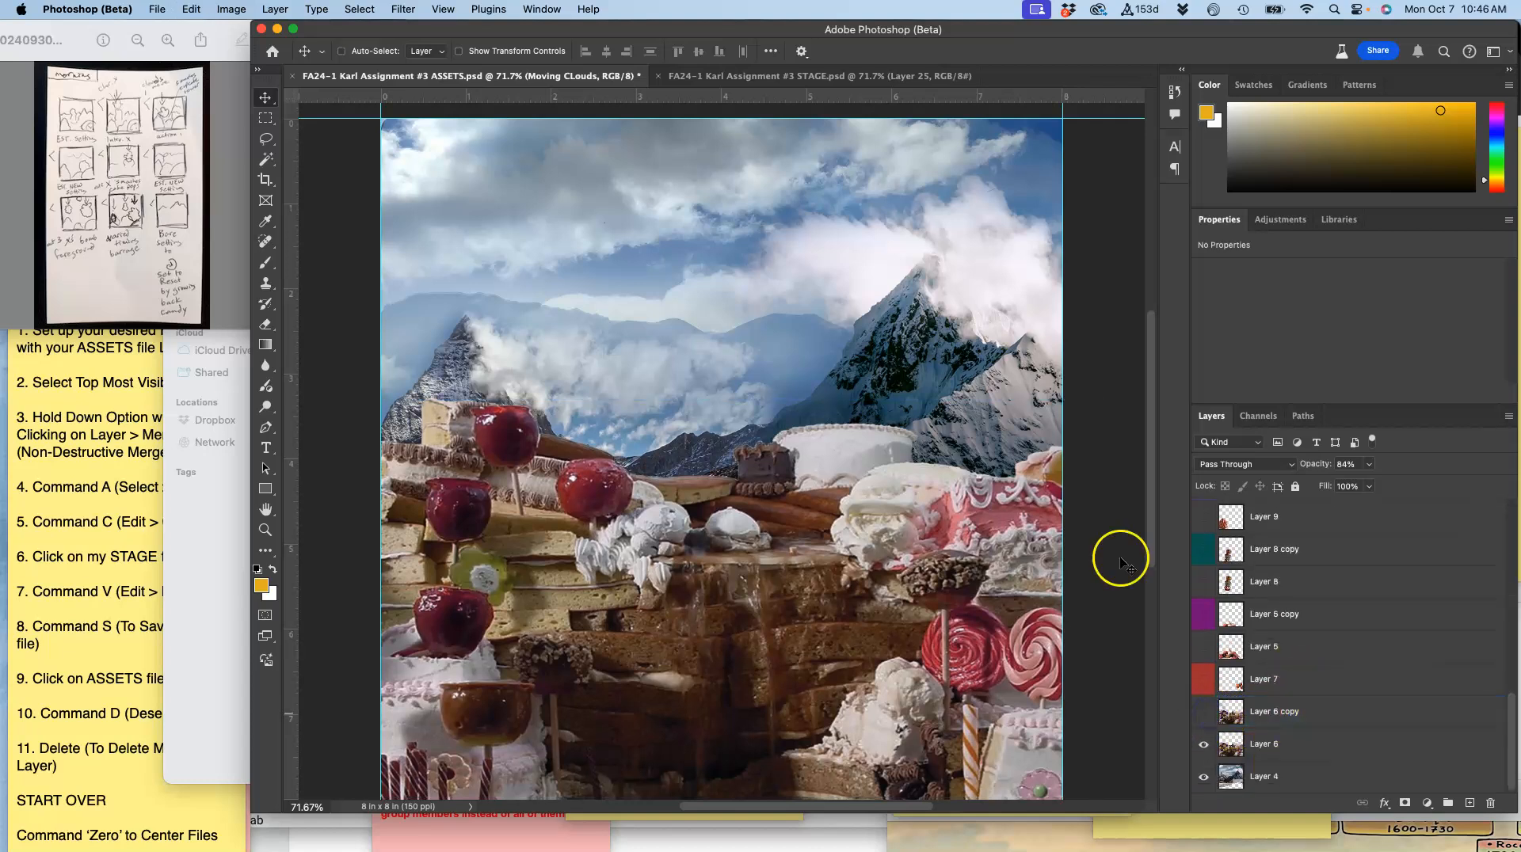
scroll(1262, 598, up, 8)
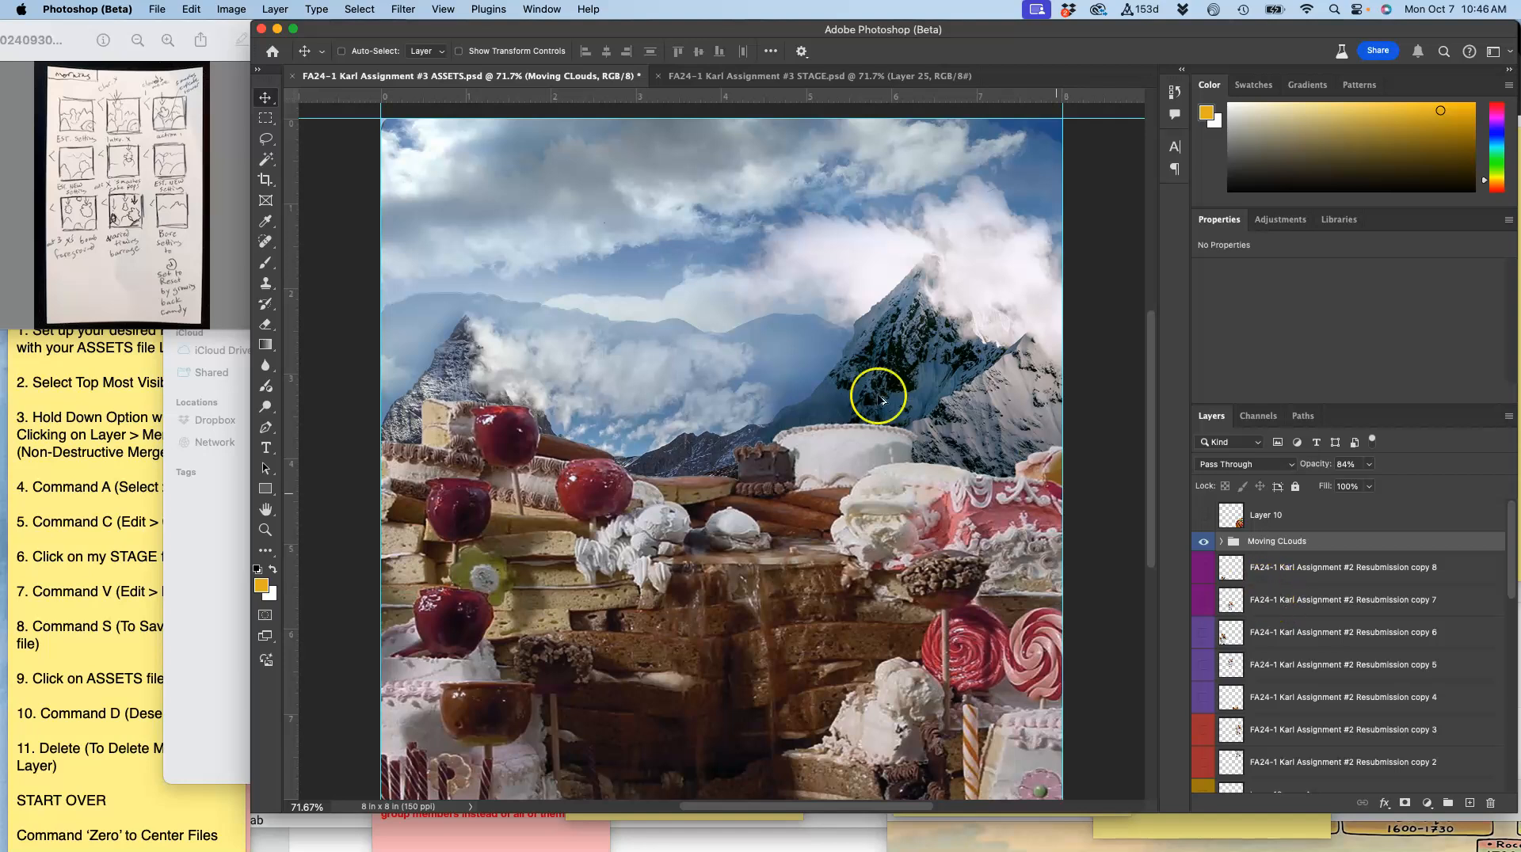
Step: Merge all visible layers into a new layer above Moving CLouds and paste its full canvas into the STAGE file
click(271, 9)
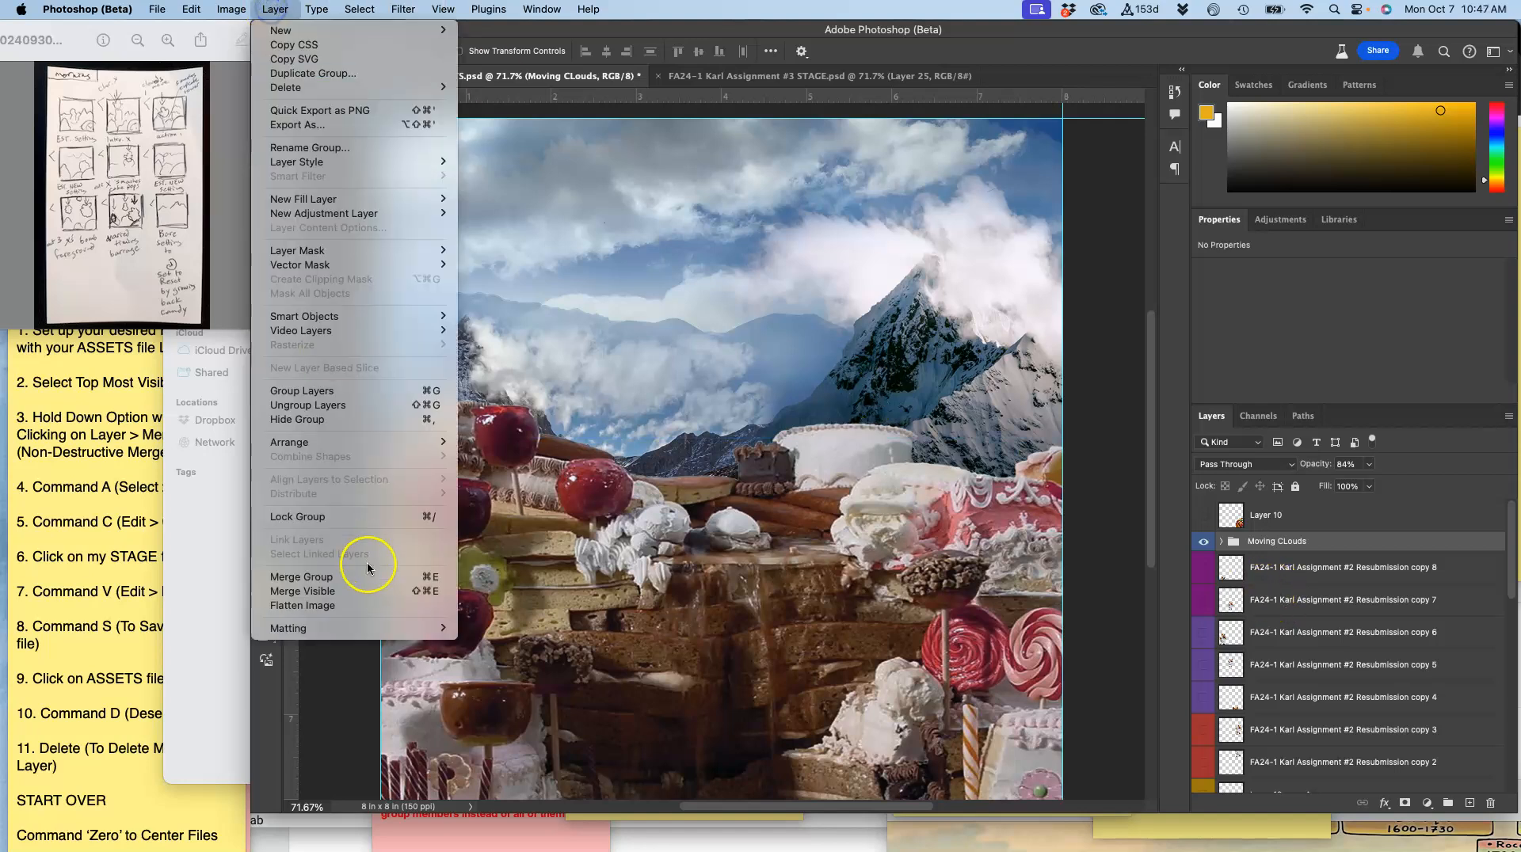
alt+click(341, 587)
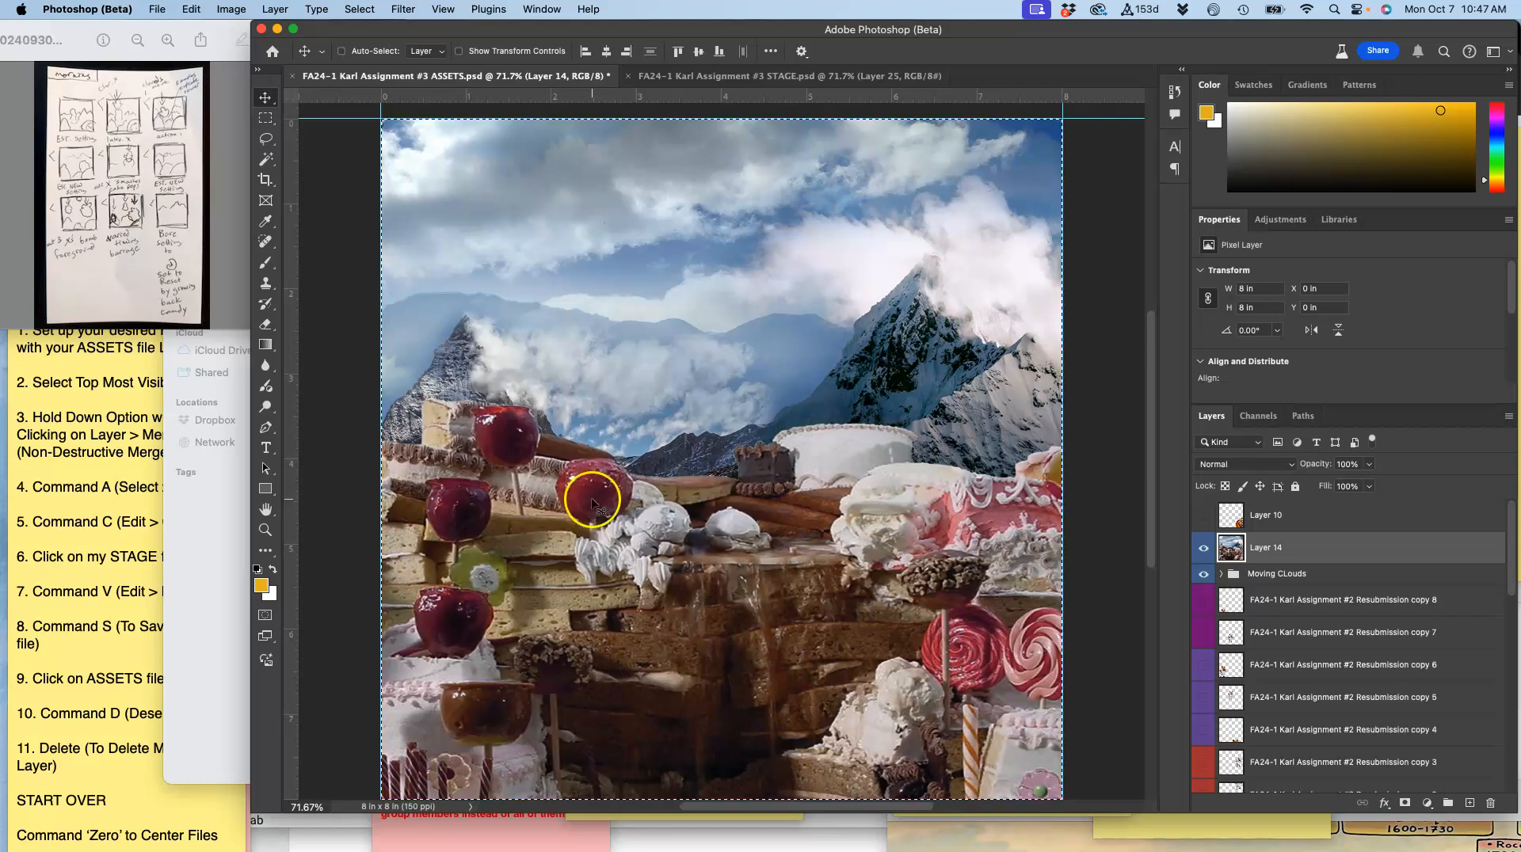
click(686, 79)
key(super+v)
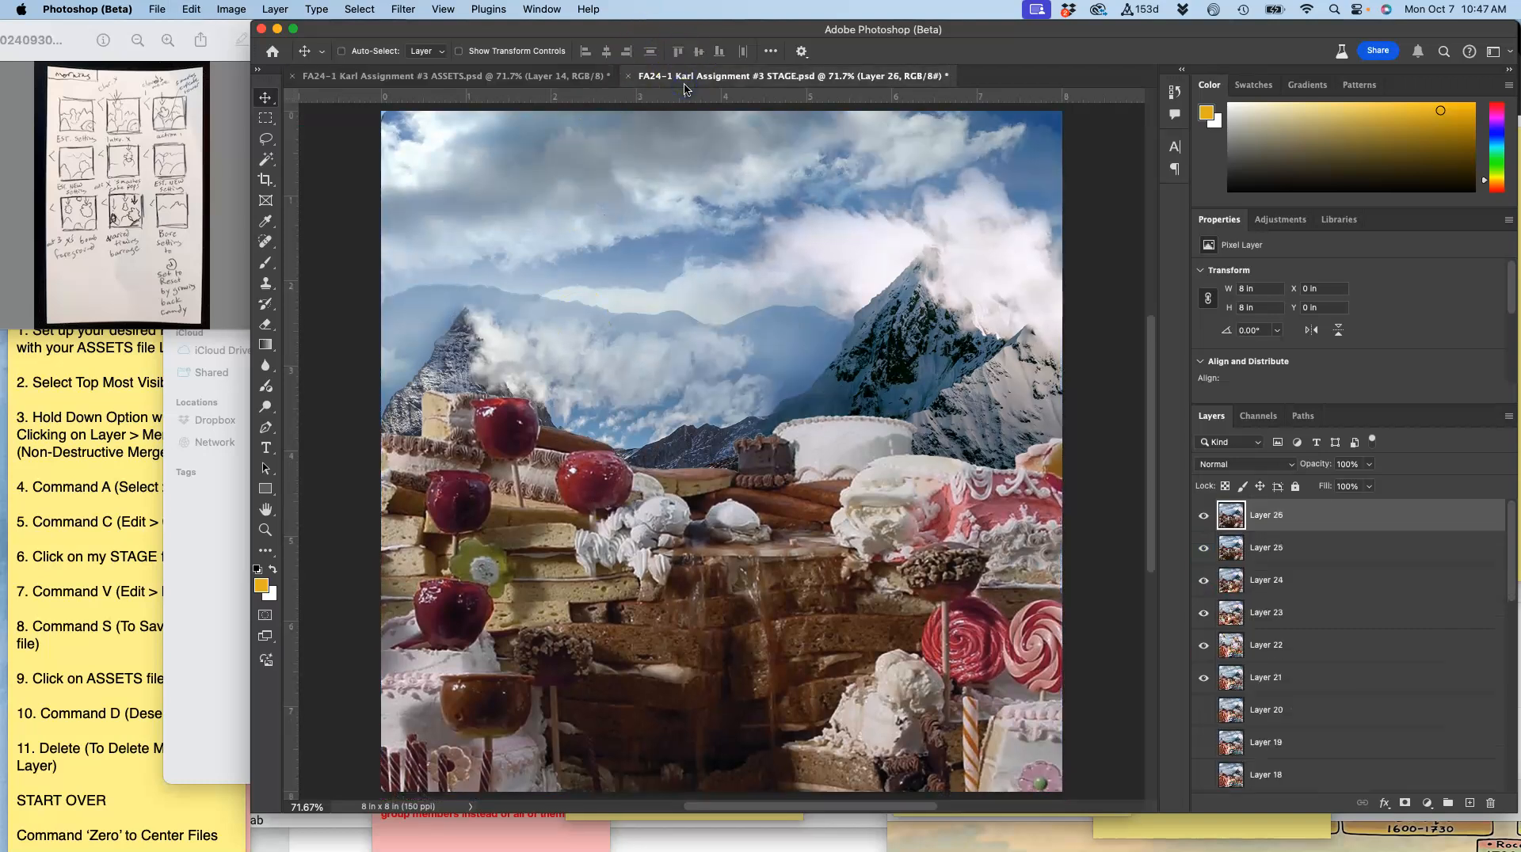
Step: Compare the pasted Layer 26 frame with the Layer 25 frame by toggling their visibility, leaving both shown
click(1206, 516)
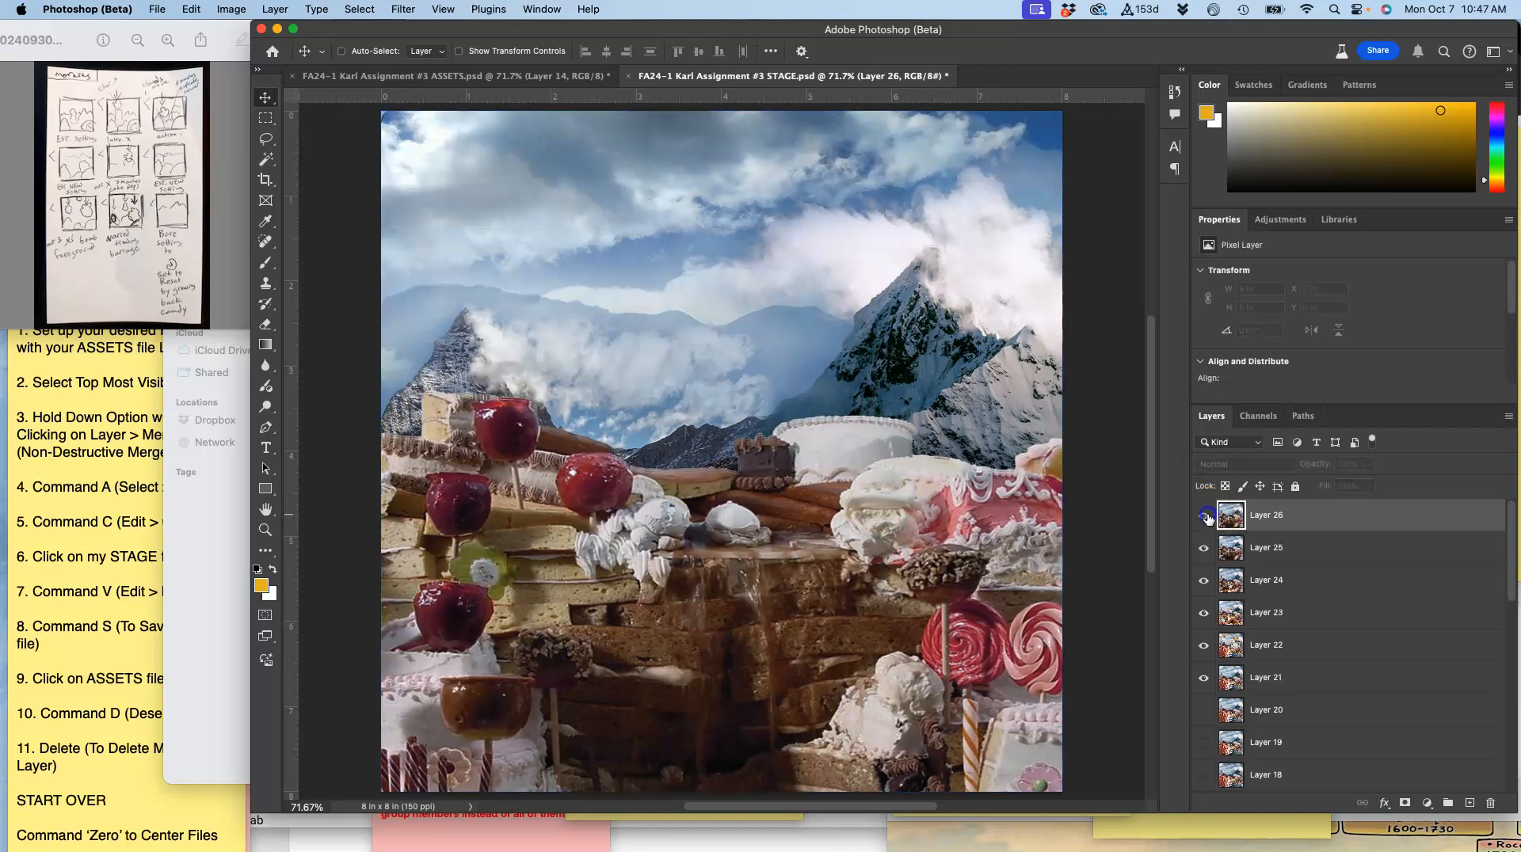
click(1203, 547)
click(1203, 547)
click(1203, 547)
click(1204, 549)
click(1203, 515)
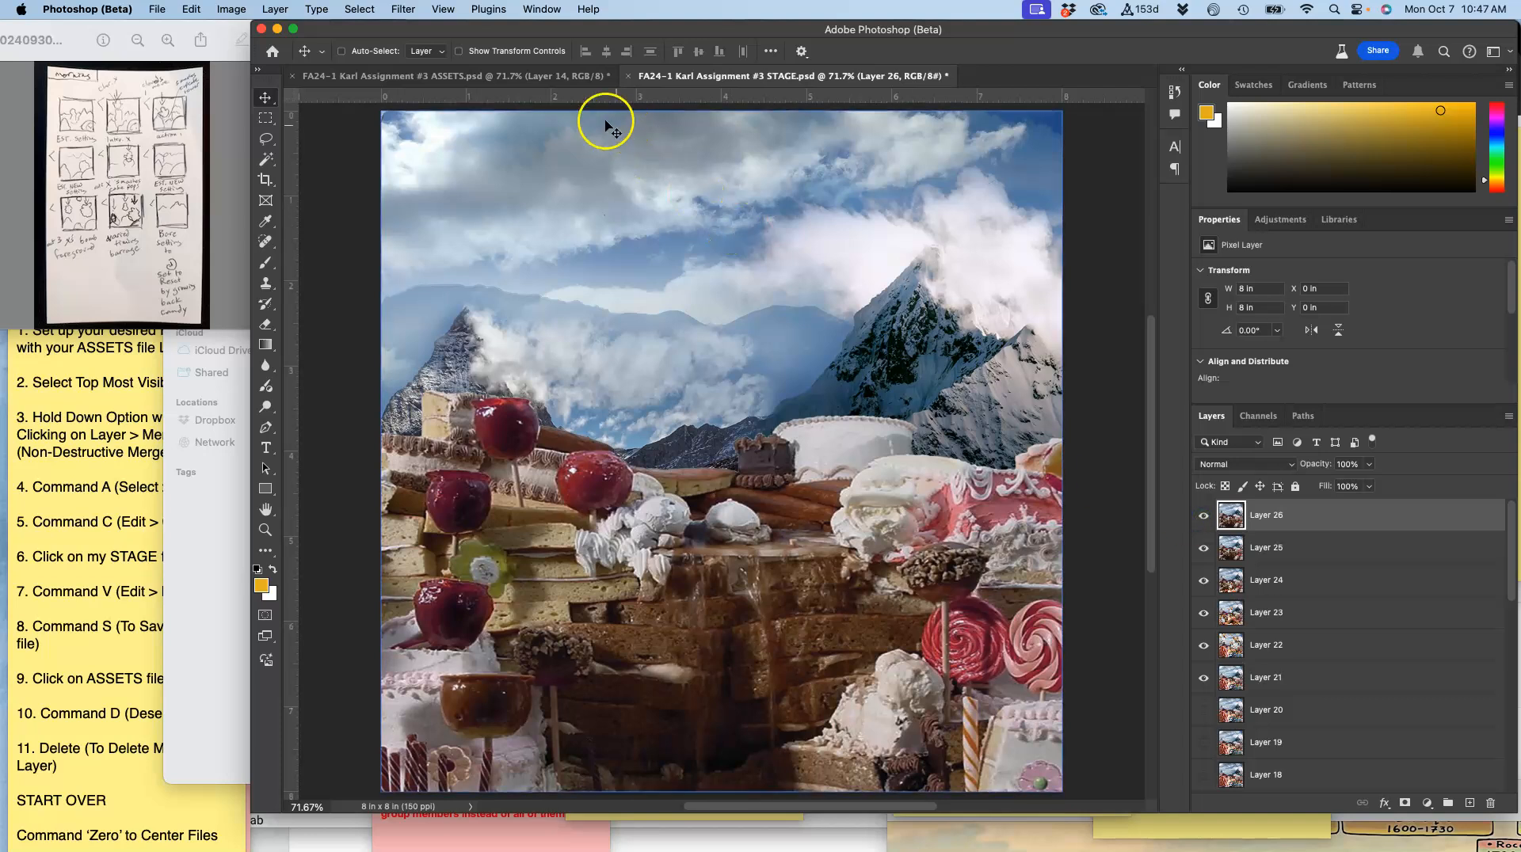
Step: Return to the ASSETS file, clear the selection and delete the merged Layer 14
click(543, 77)
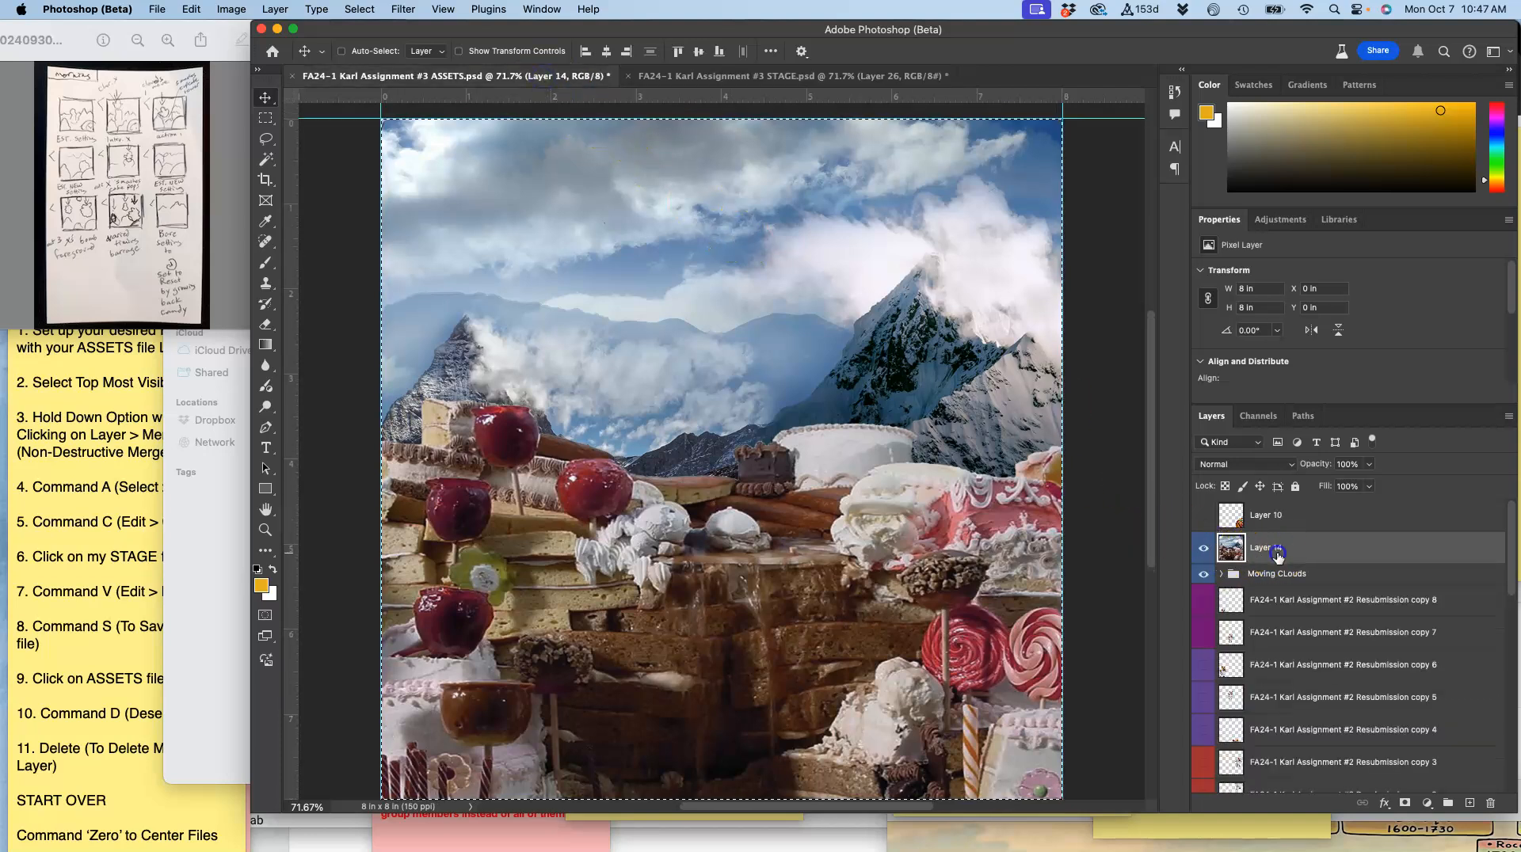
key(super+d)
key(Delete)
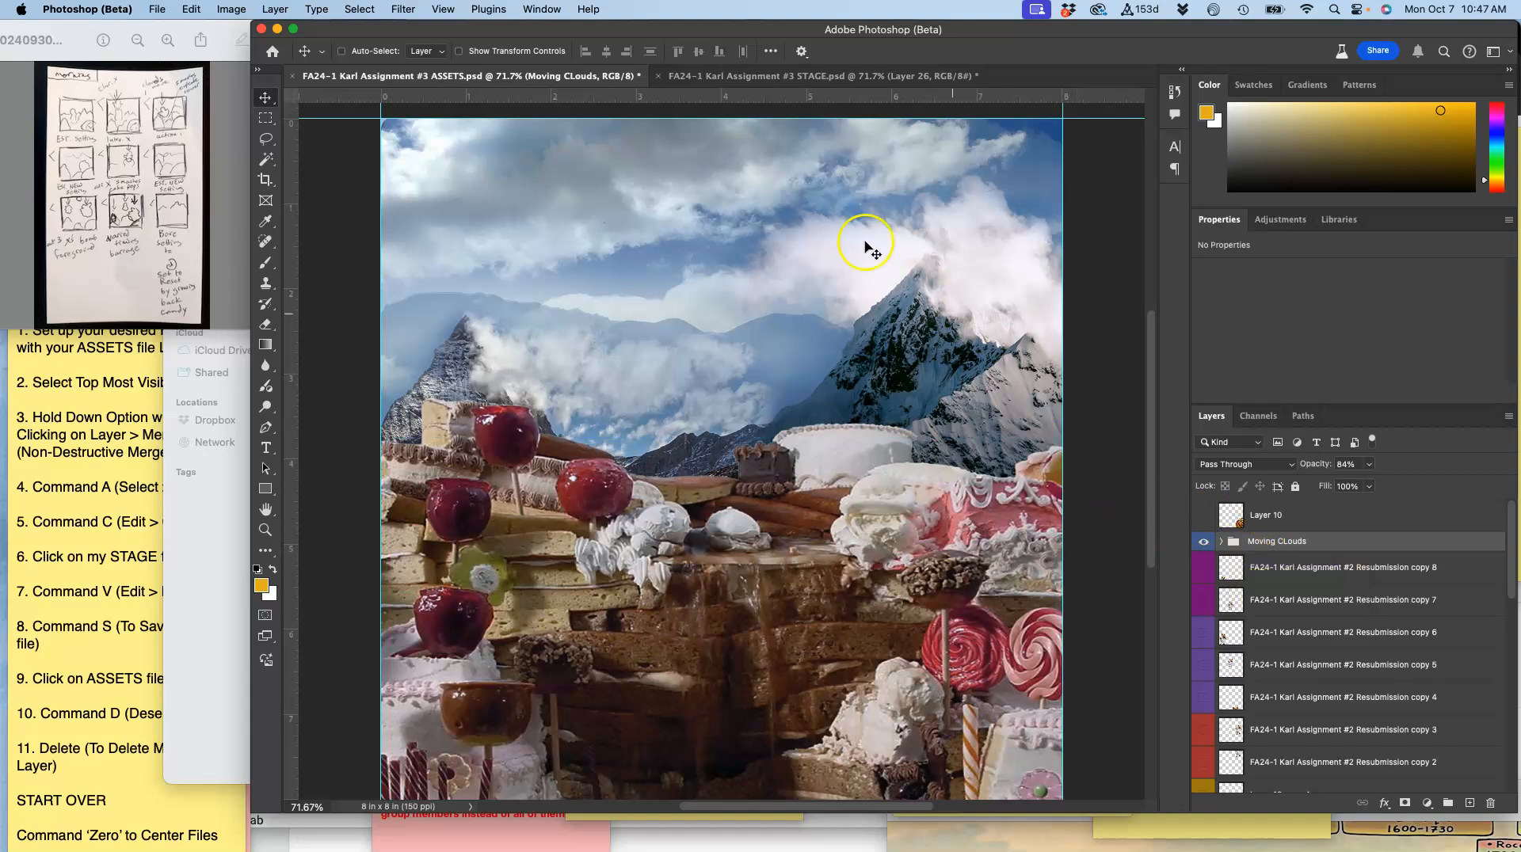
Step: Move the Moving CLouds group left and slightly down and set its opacity to 71%
drag(851, 230, 726, 260)
click(1370, 465)
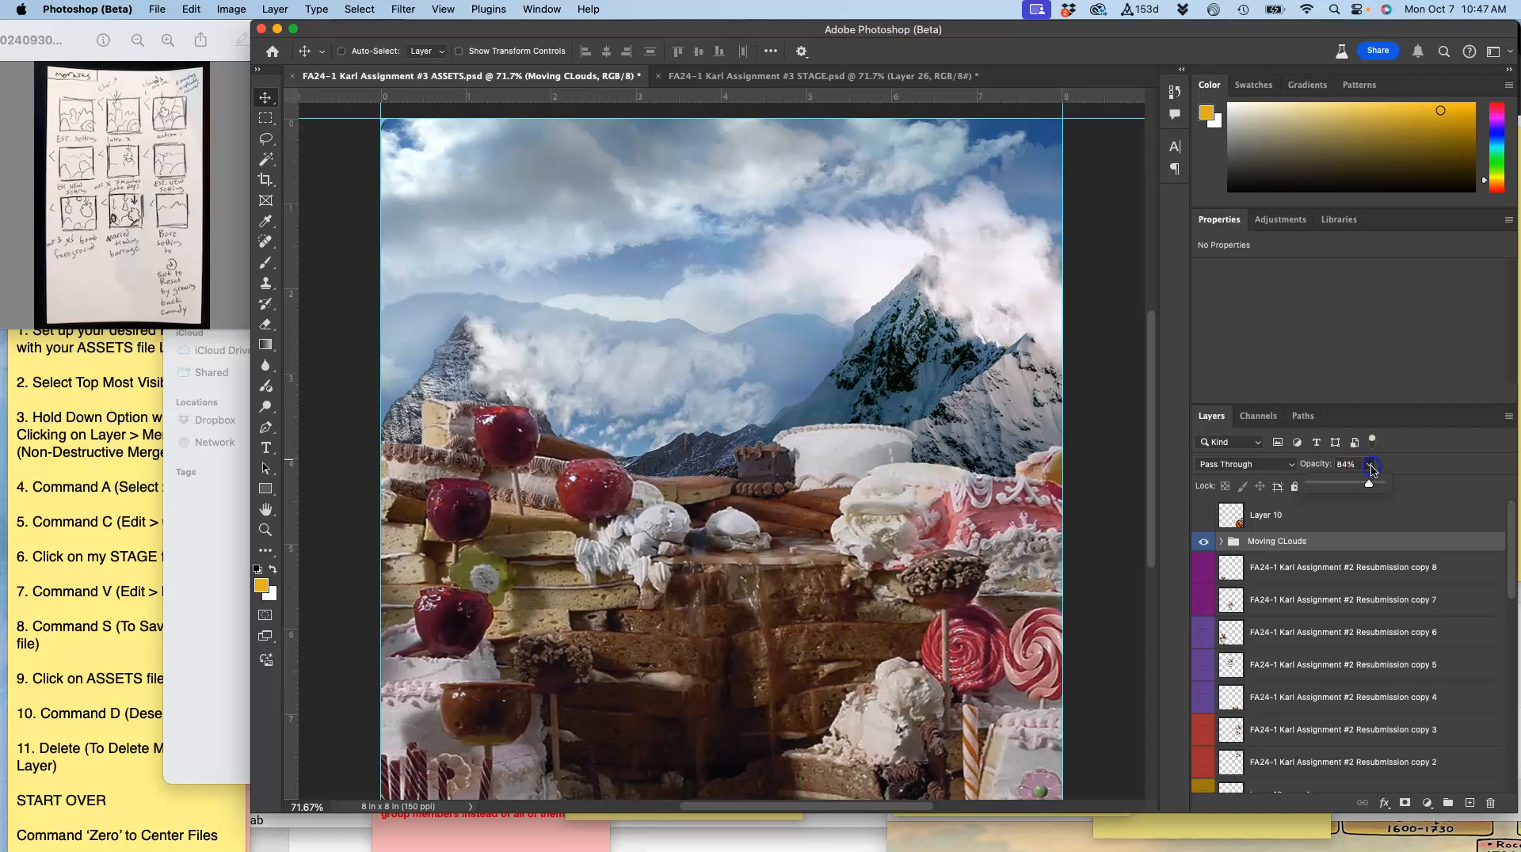
drag(1361, 486, 1360, 484)
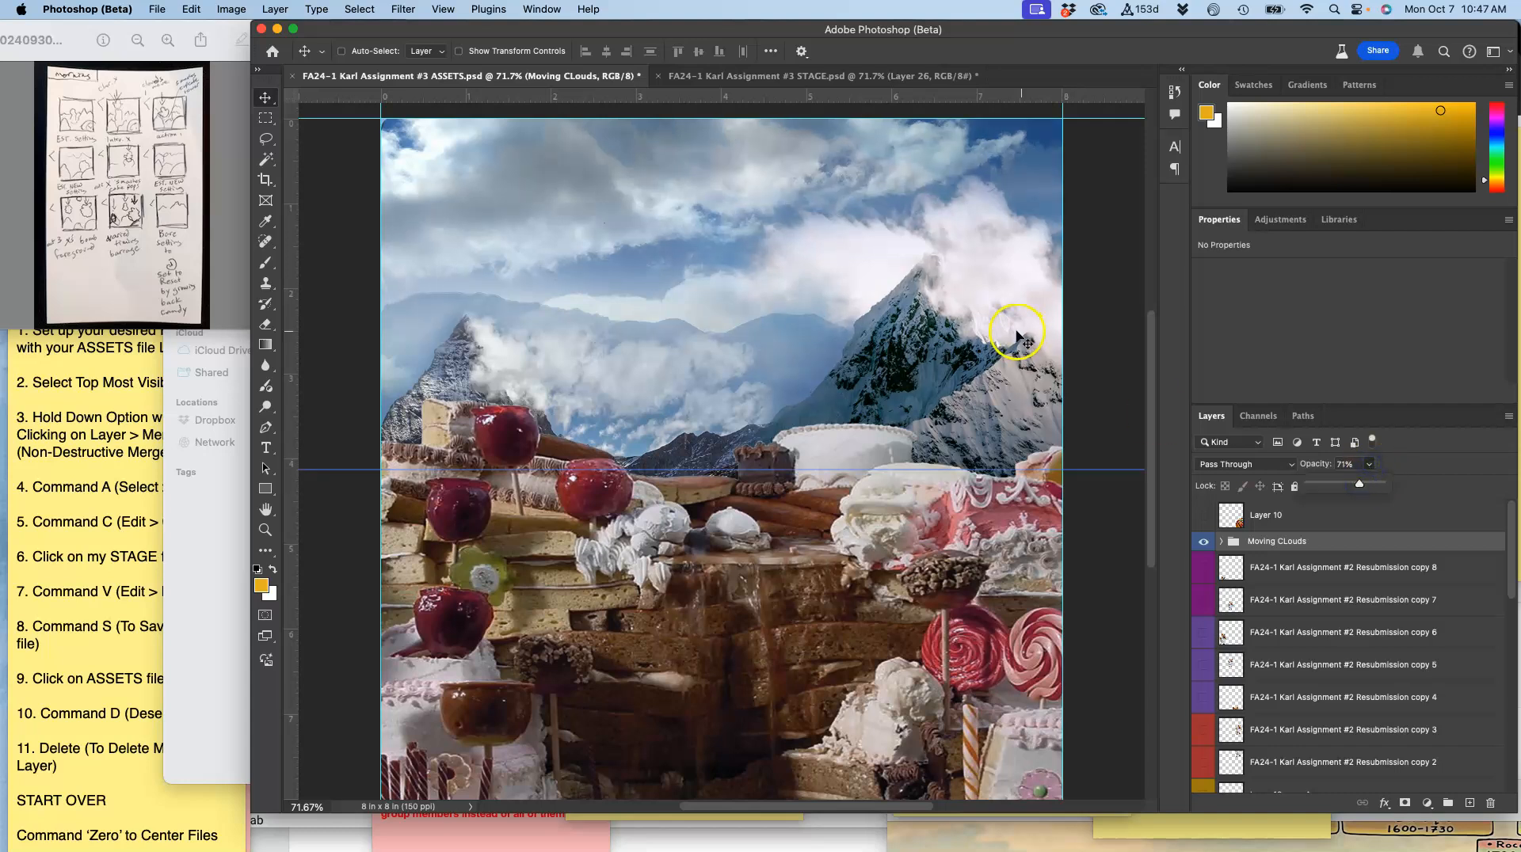
Step: Merge all visible layers into a new layer above the Moving CLouds group and copy its whole canvas
click(275, 10)
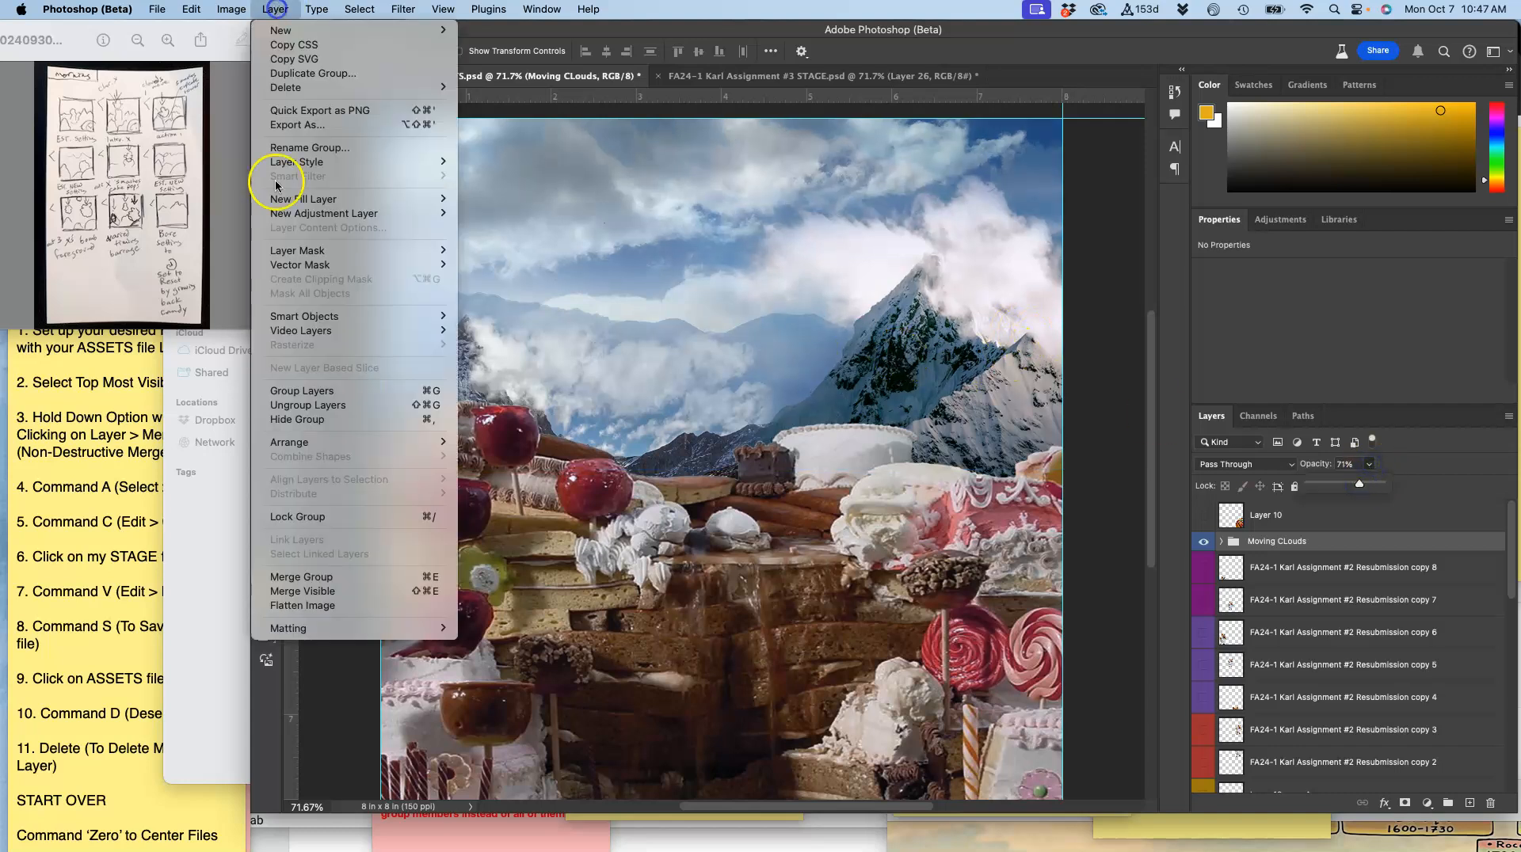
alt+click(314, 592)
key(super+a)
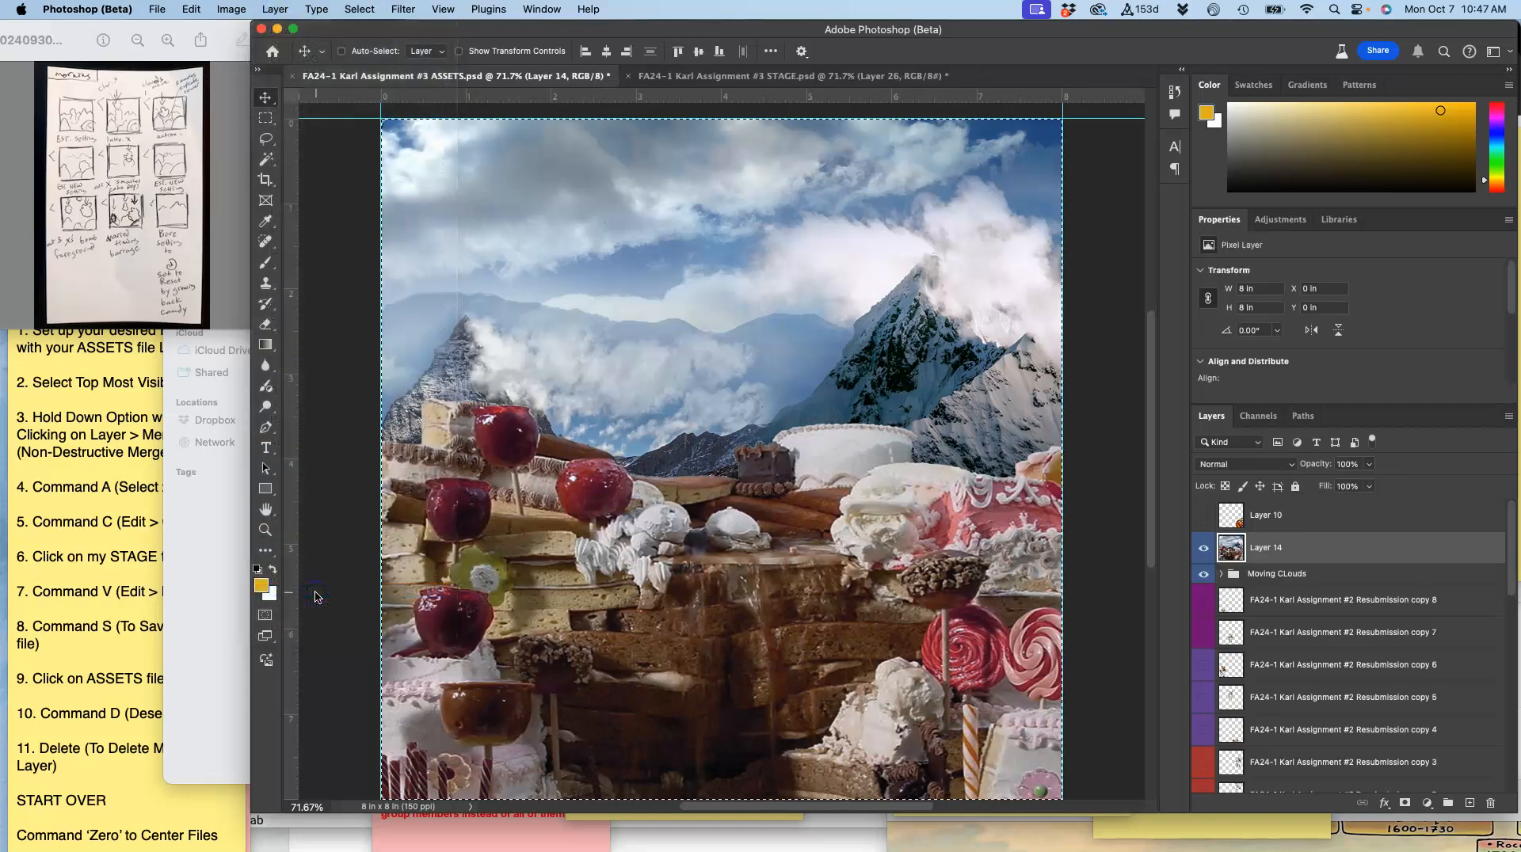
Step: Paste the merged frame above Layer 26 in the STAGE file and save the file
click(694, 76)
key(super+v)
key(super+s)
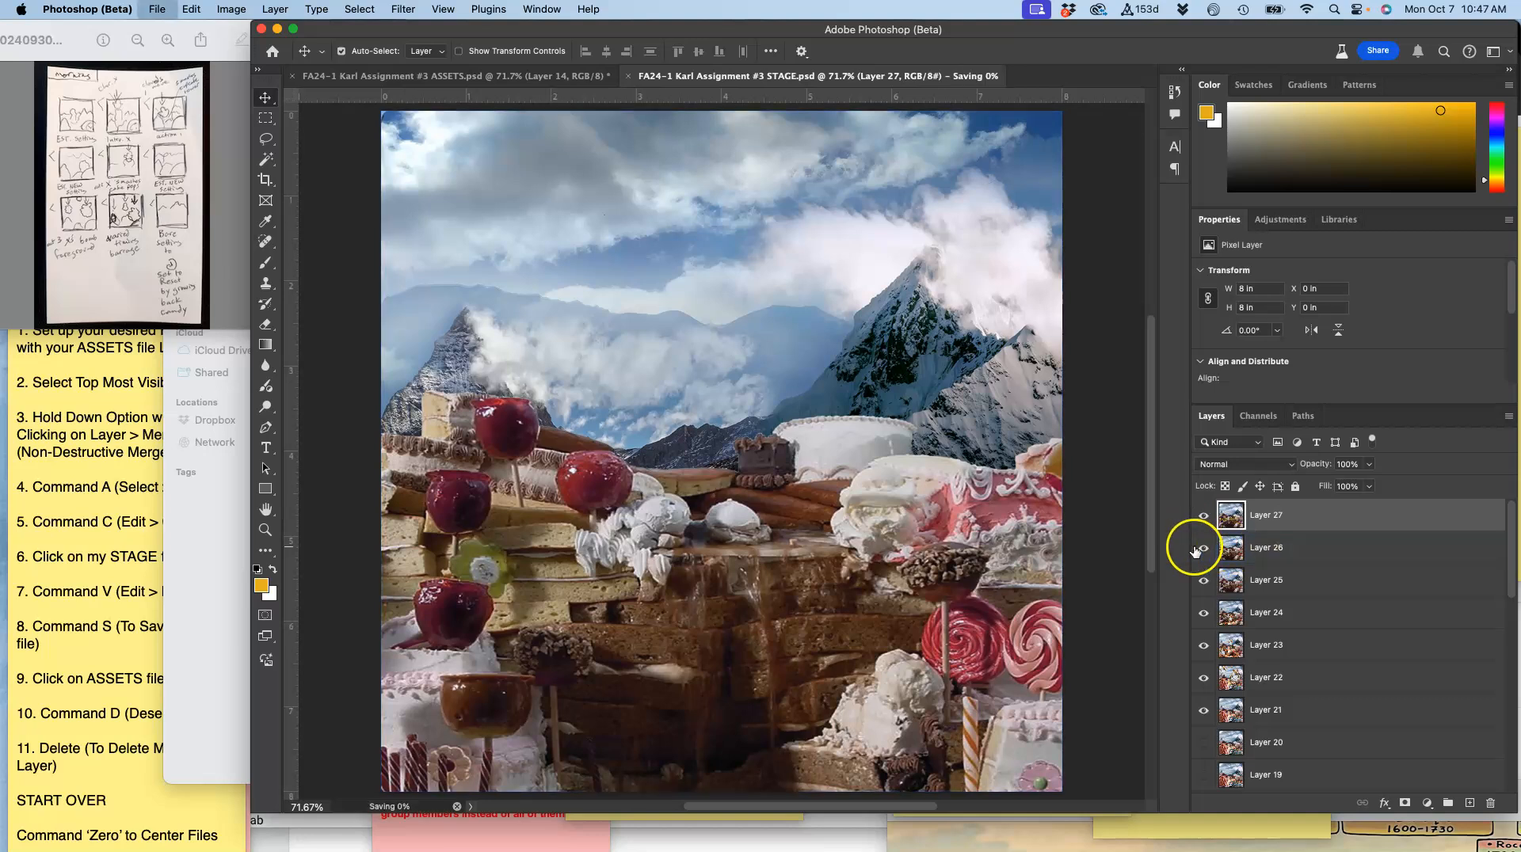
Step: Go back to the ASSETS file, deselect the canvas and delete the temporary merged Layer 14
click(549, 75)
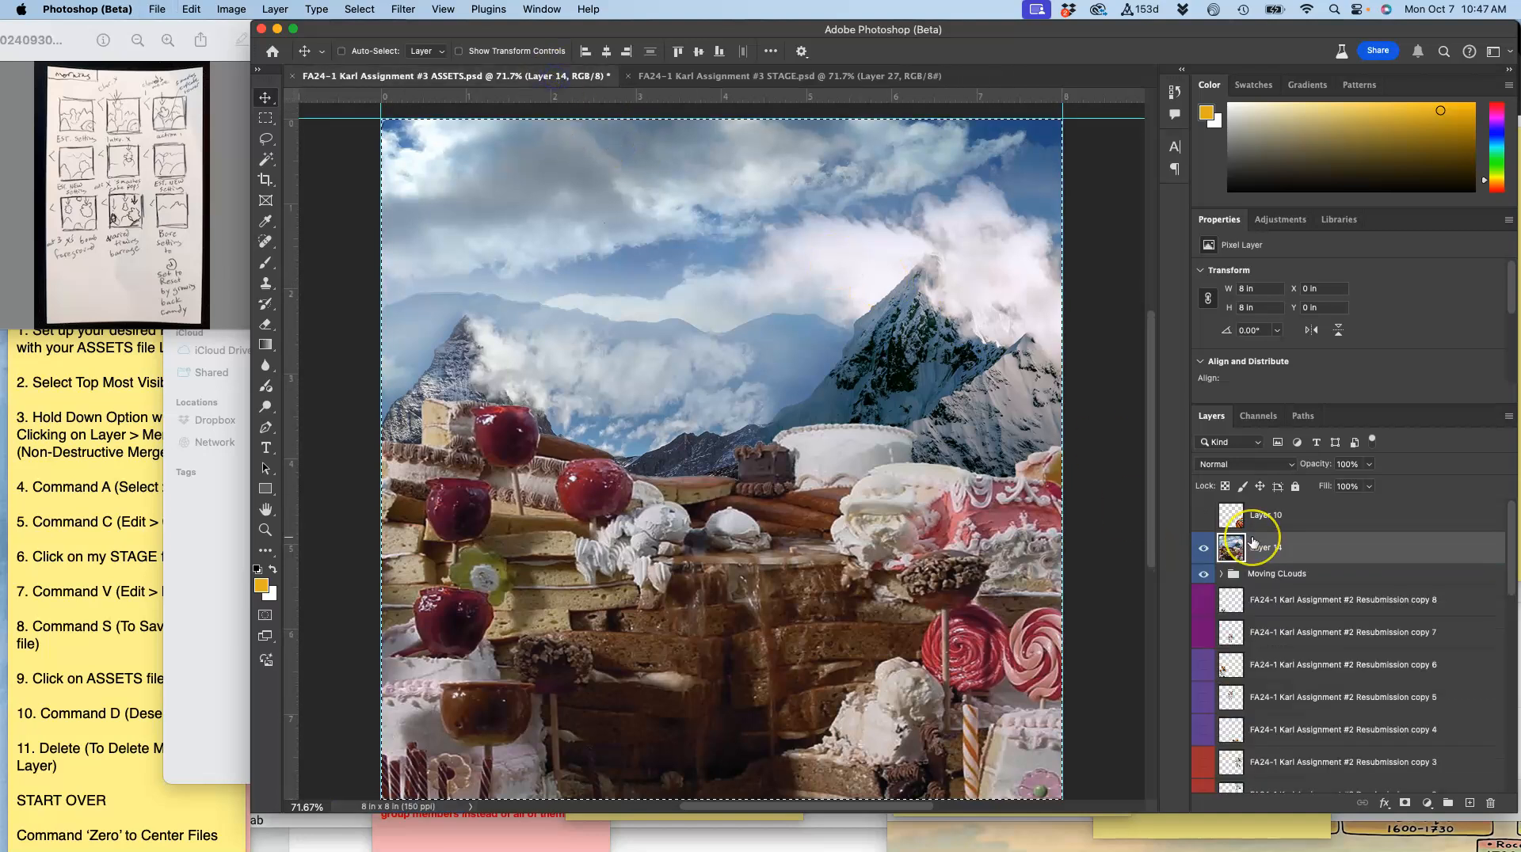
key(super+d)
key(Delete)
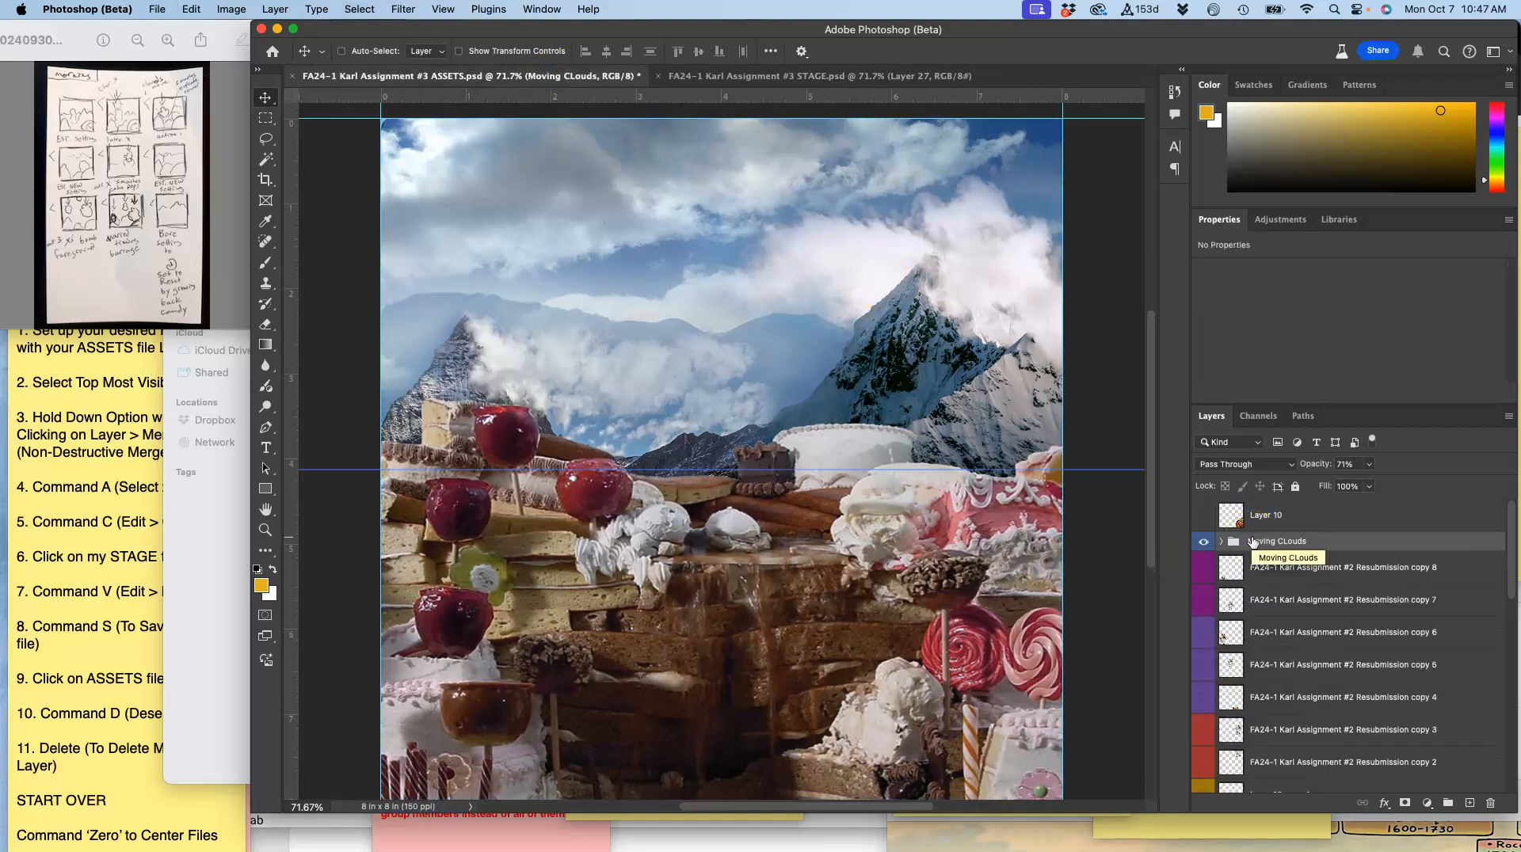
Step: Shift the Moving CLouds group left and slightly up and set its opacity to 82%
drag(788, 248, 690, 221)
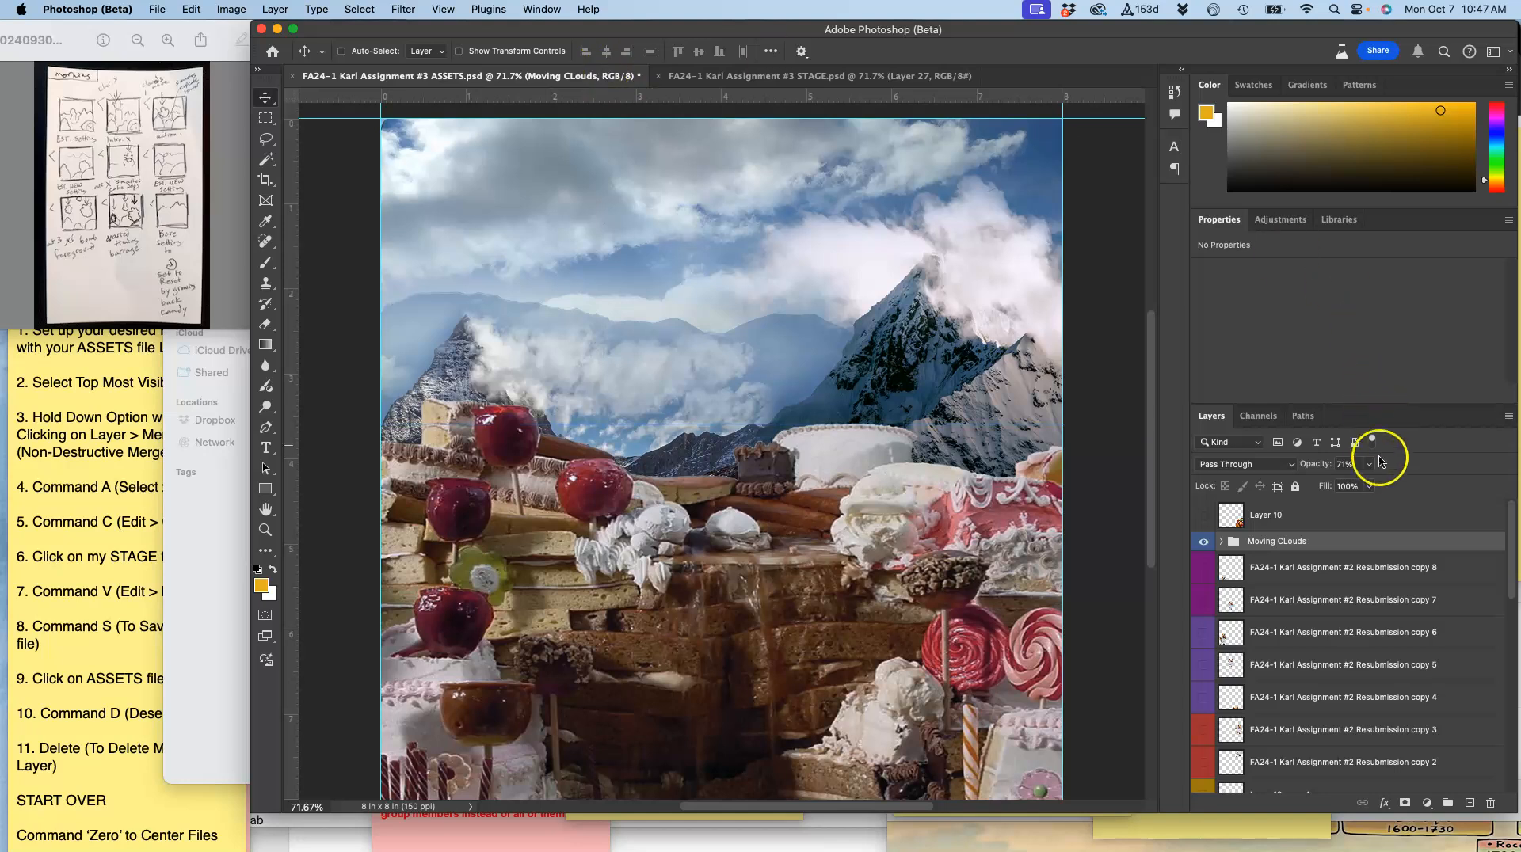
click(1376, 484)
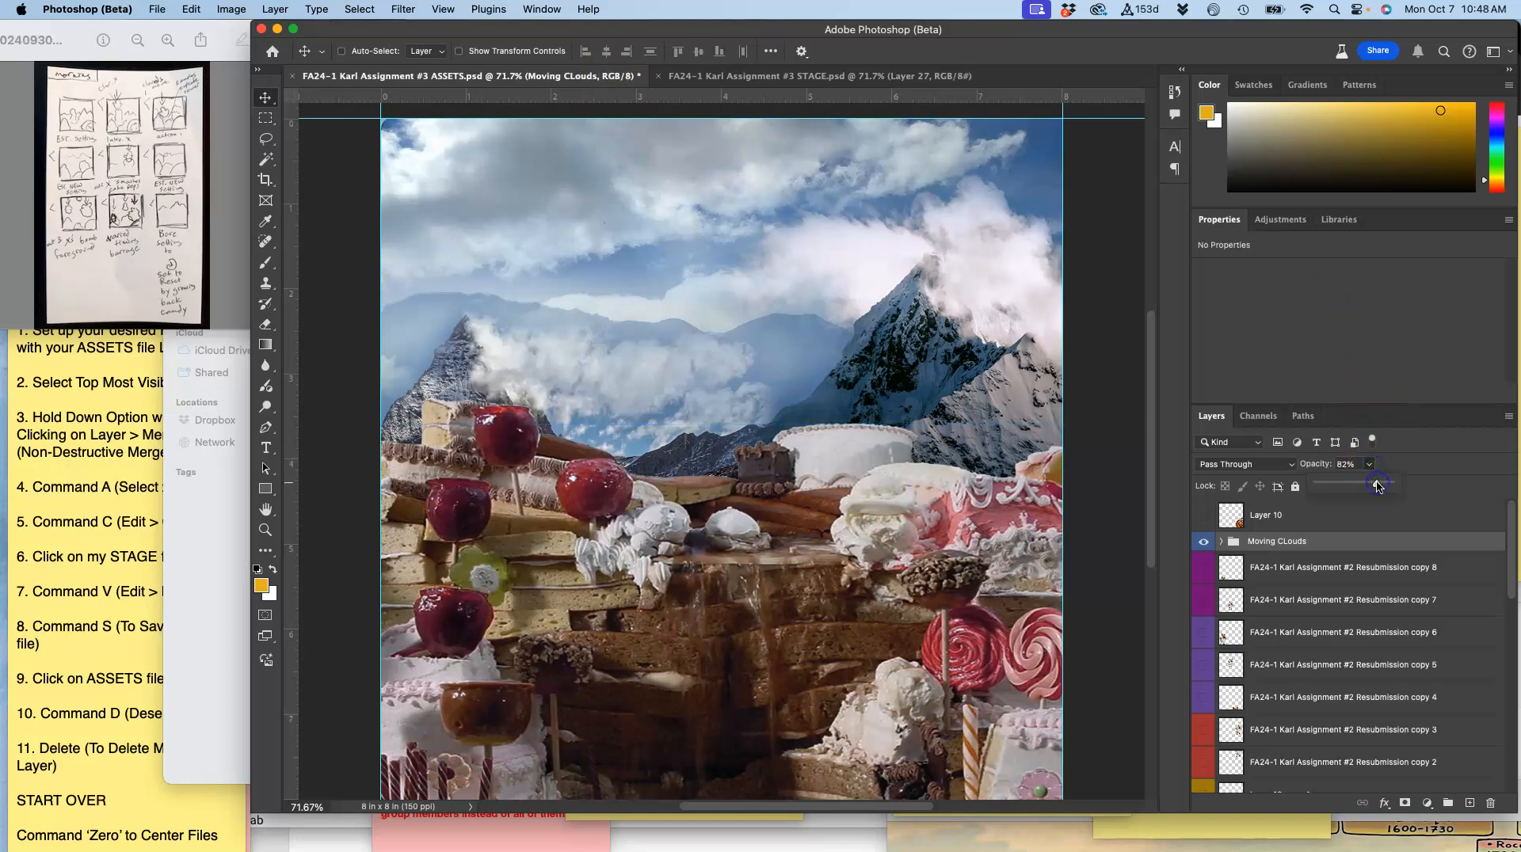
Step: Merge all visible layers into a new layer above Moving CLouds and paste its full canvas above Layer 27 in the STAGE file
click(274, 9)
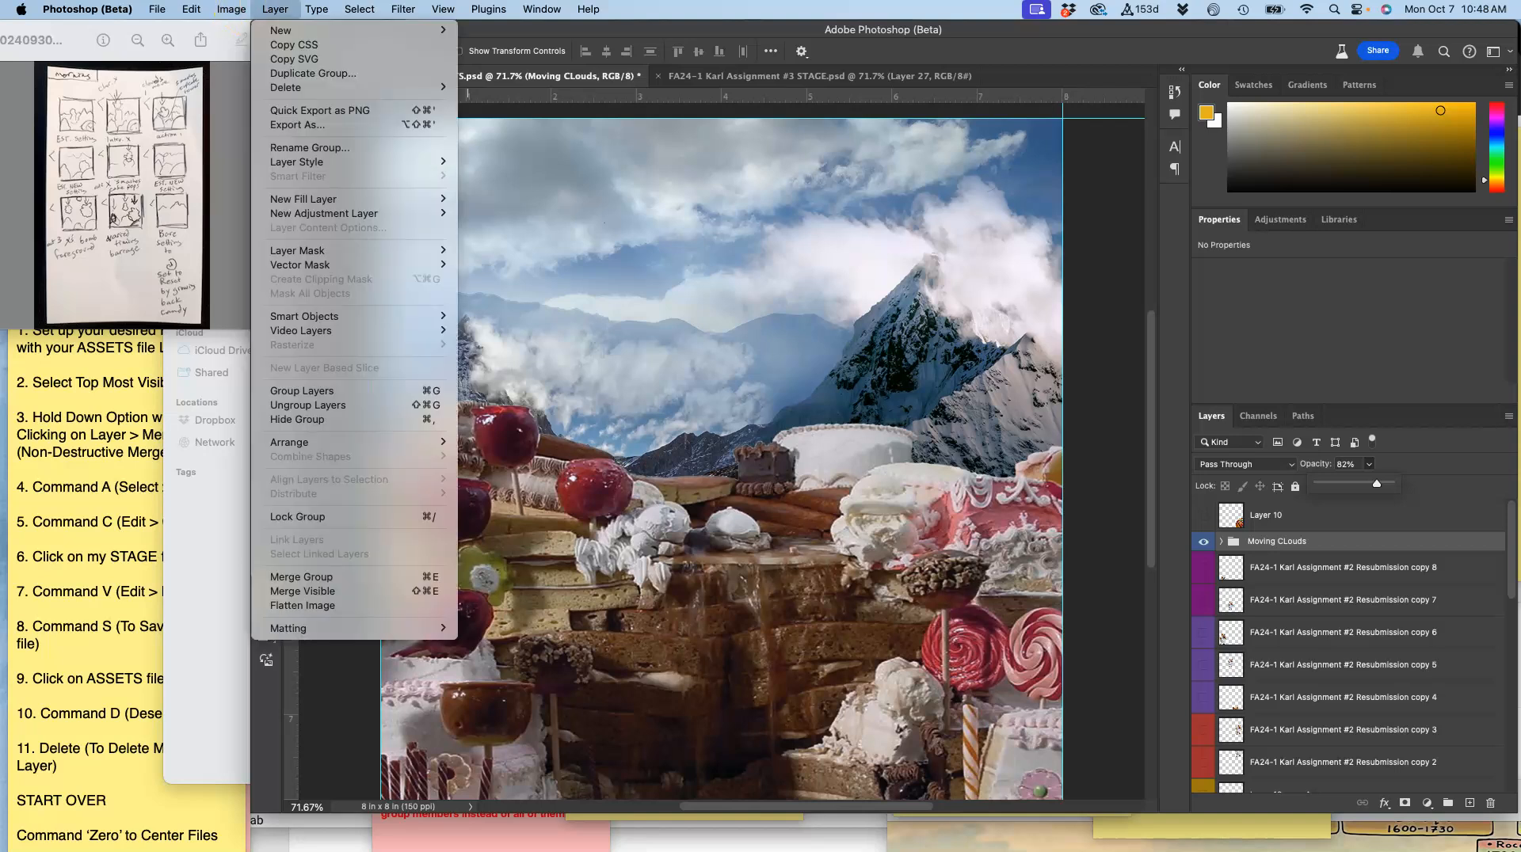
alt+click(333, 593)
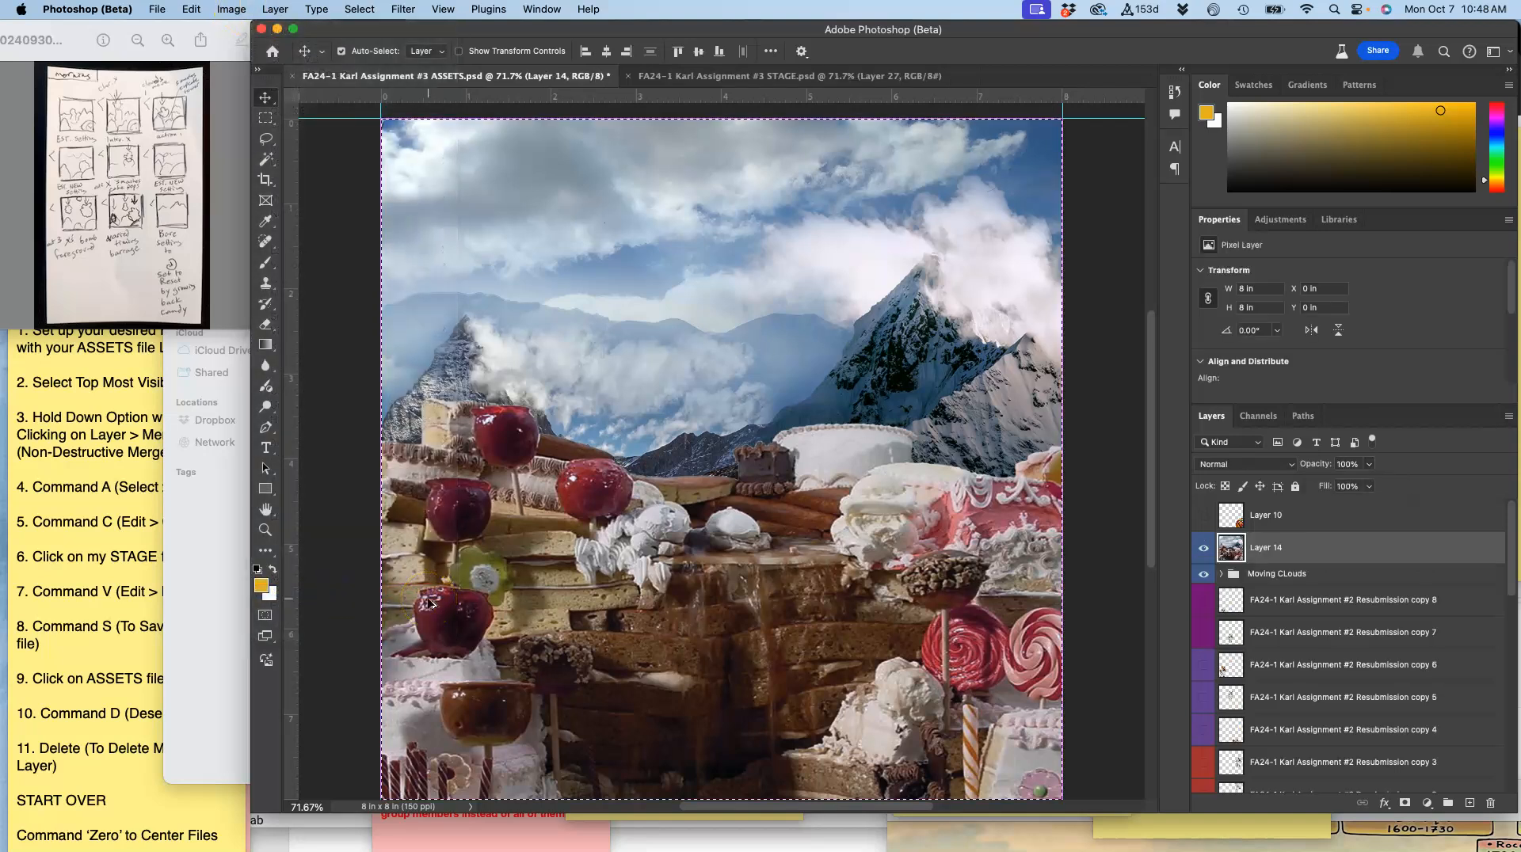
click(747, 77)
key(super+v)
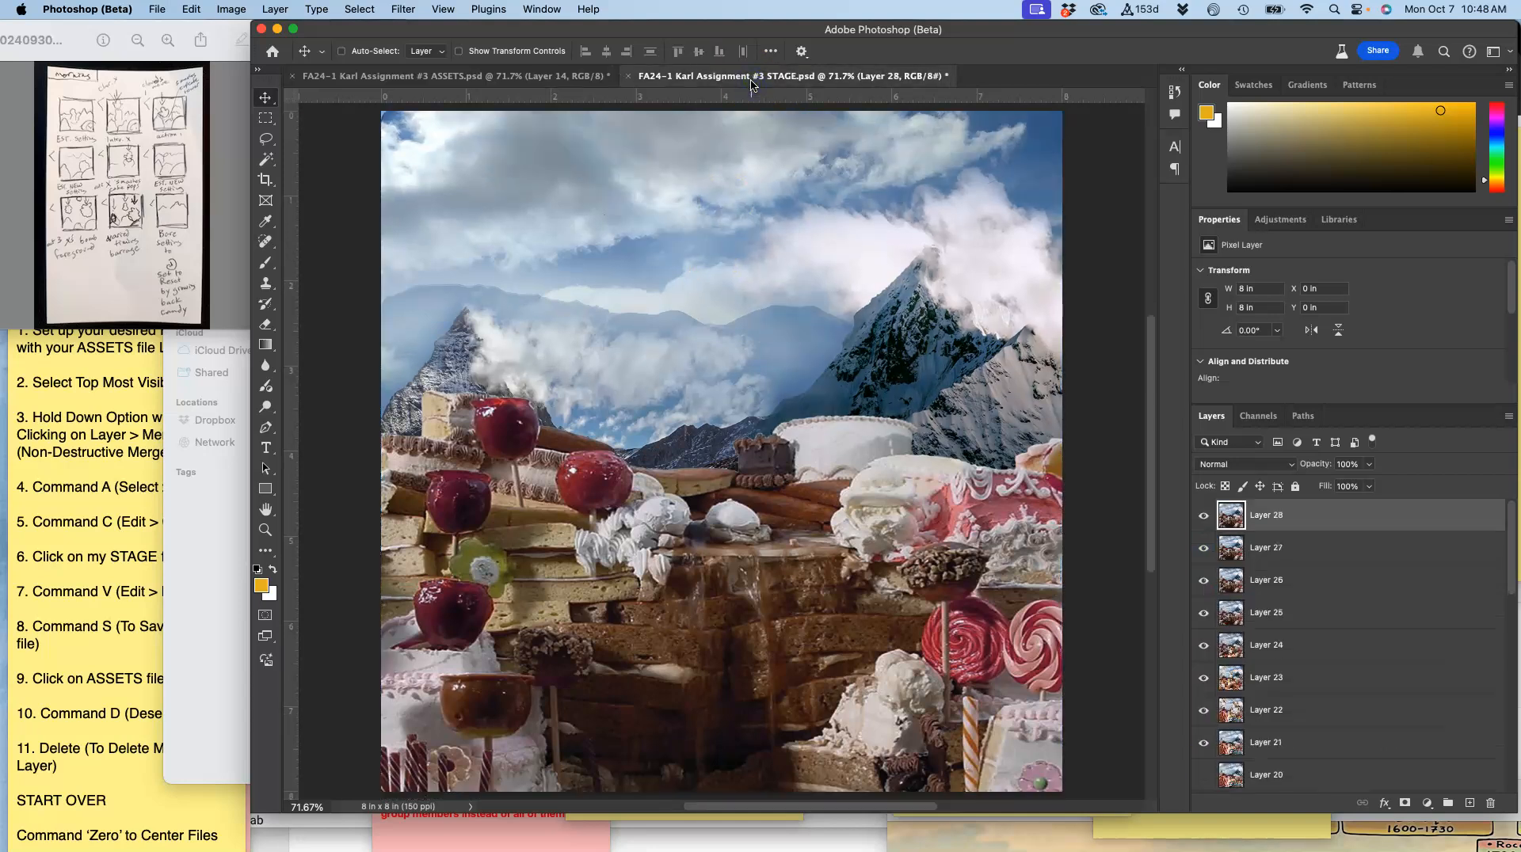
Step: Review the last frames by hiding Layers 28 to 25 one after another and showing them all again
click(1203, 515)
click(1204, 548)
click(1204, 581)
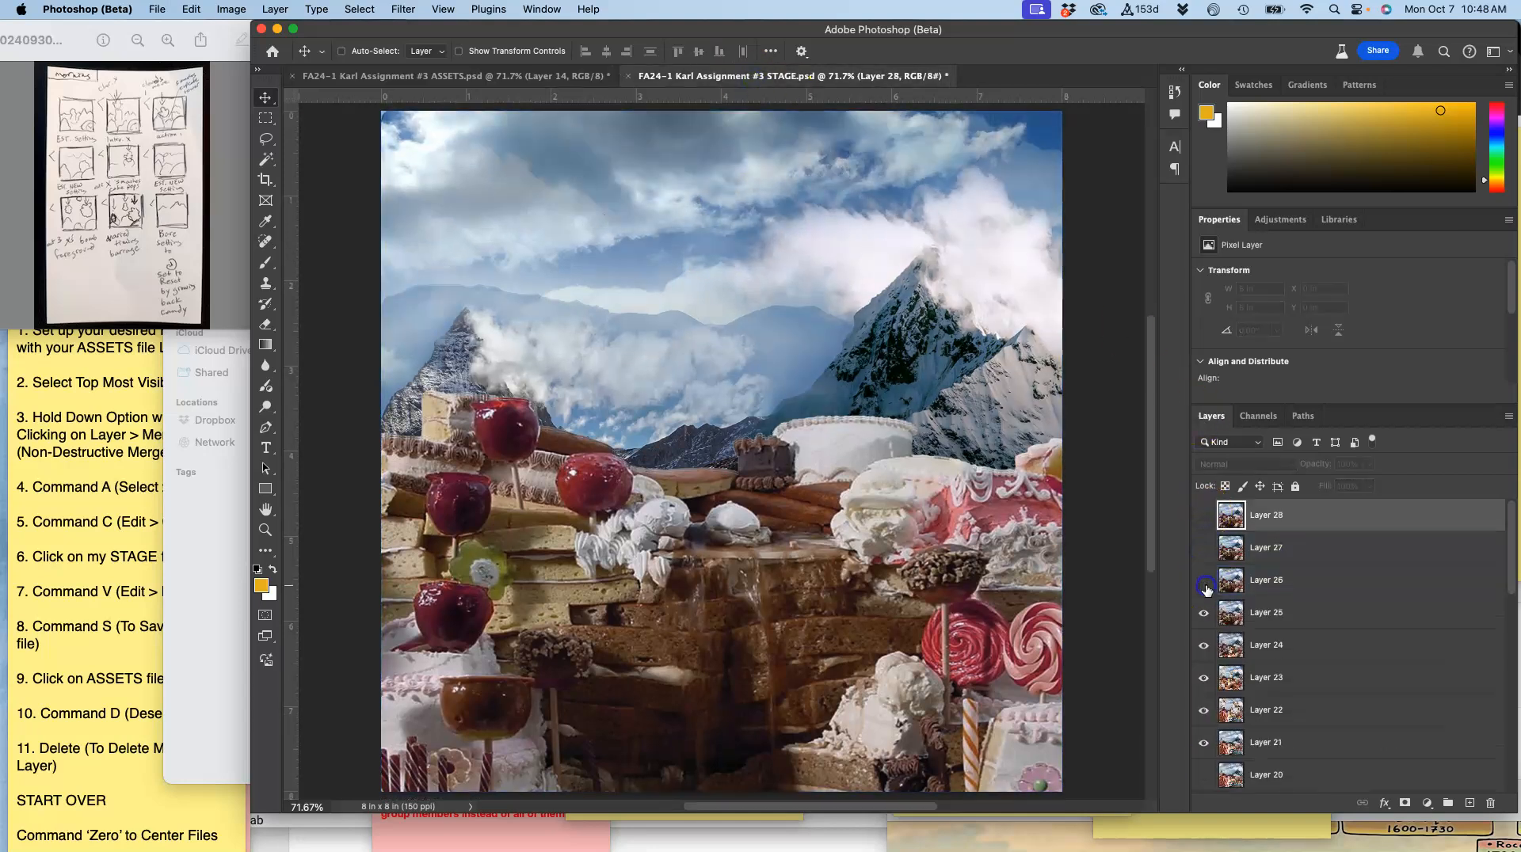
click(1204, 613)
click(1203, 581)
click(1203, 547)
click(1203, 515)
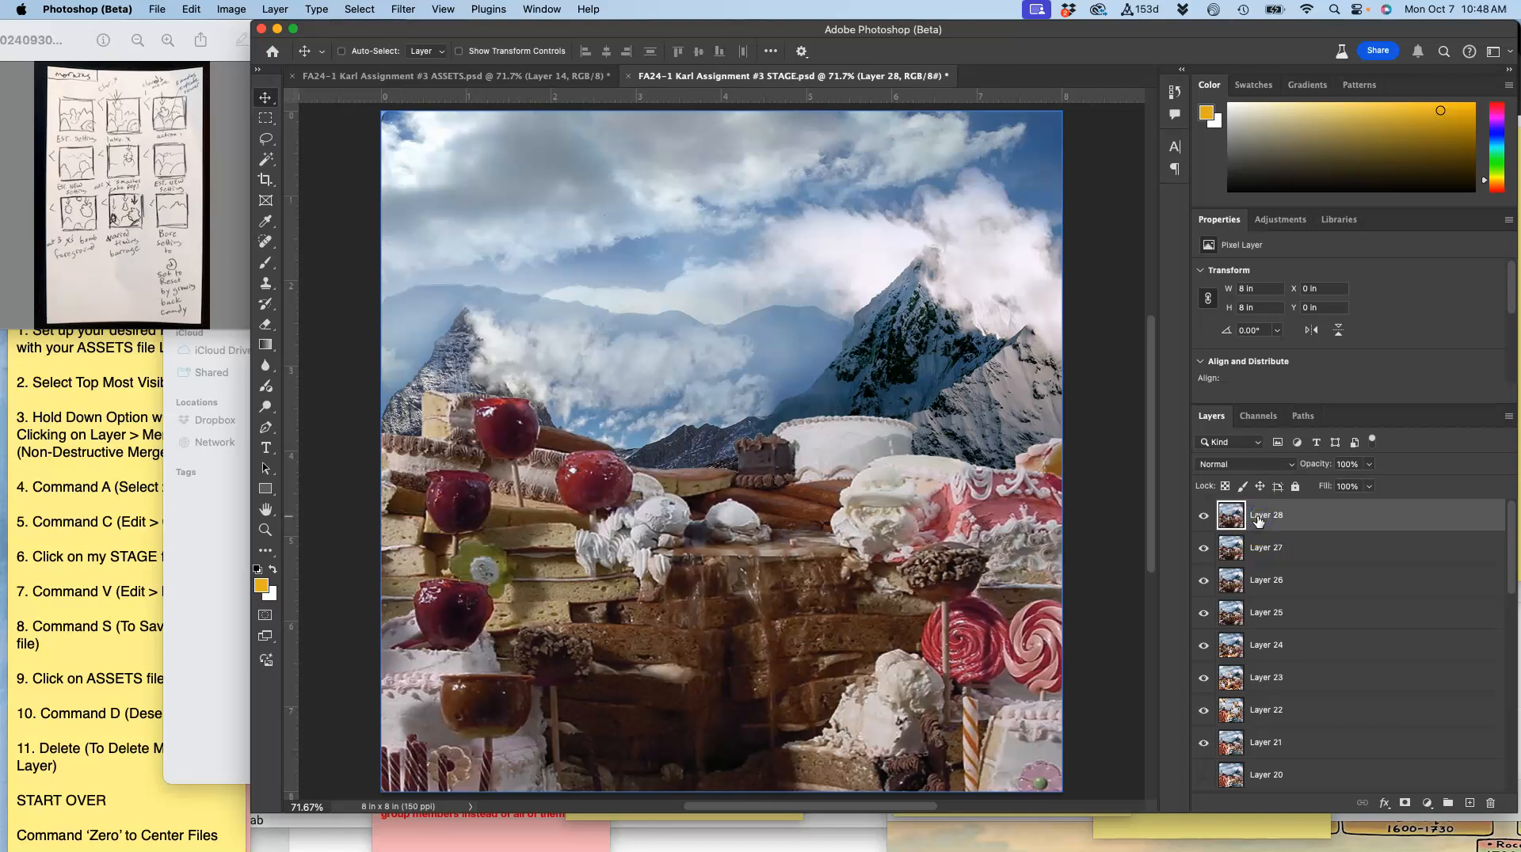
Step: Return to the ASSETS file, deselect and delete the merged Layer 14, and fit the canvas in the window
click(458, 77)
key(super+a)
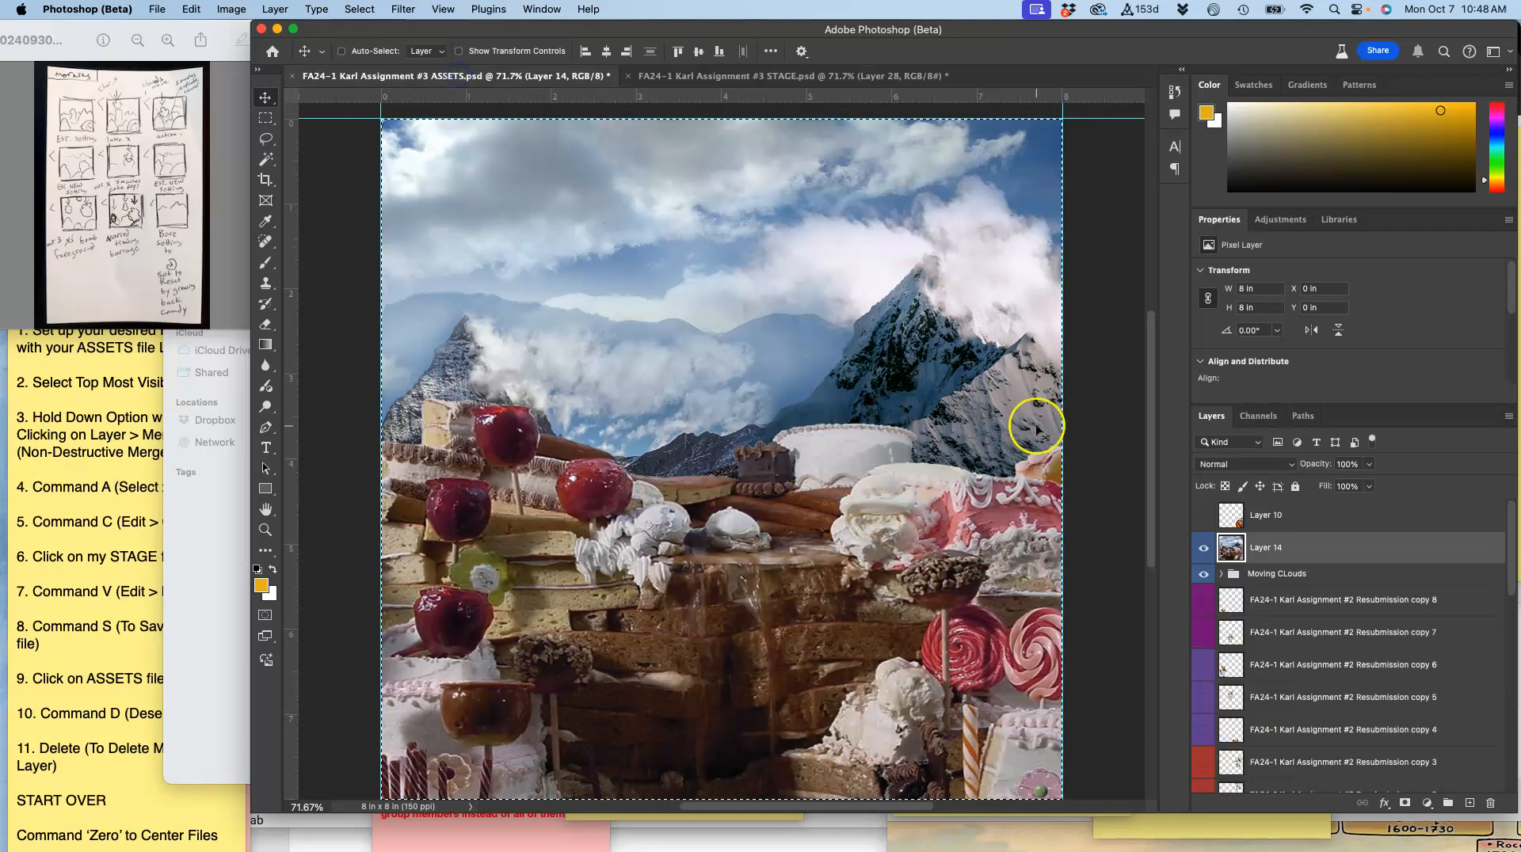
key(super+d)
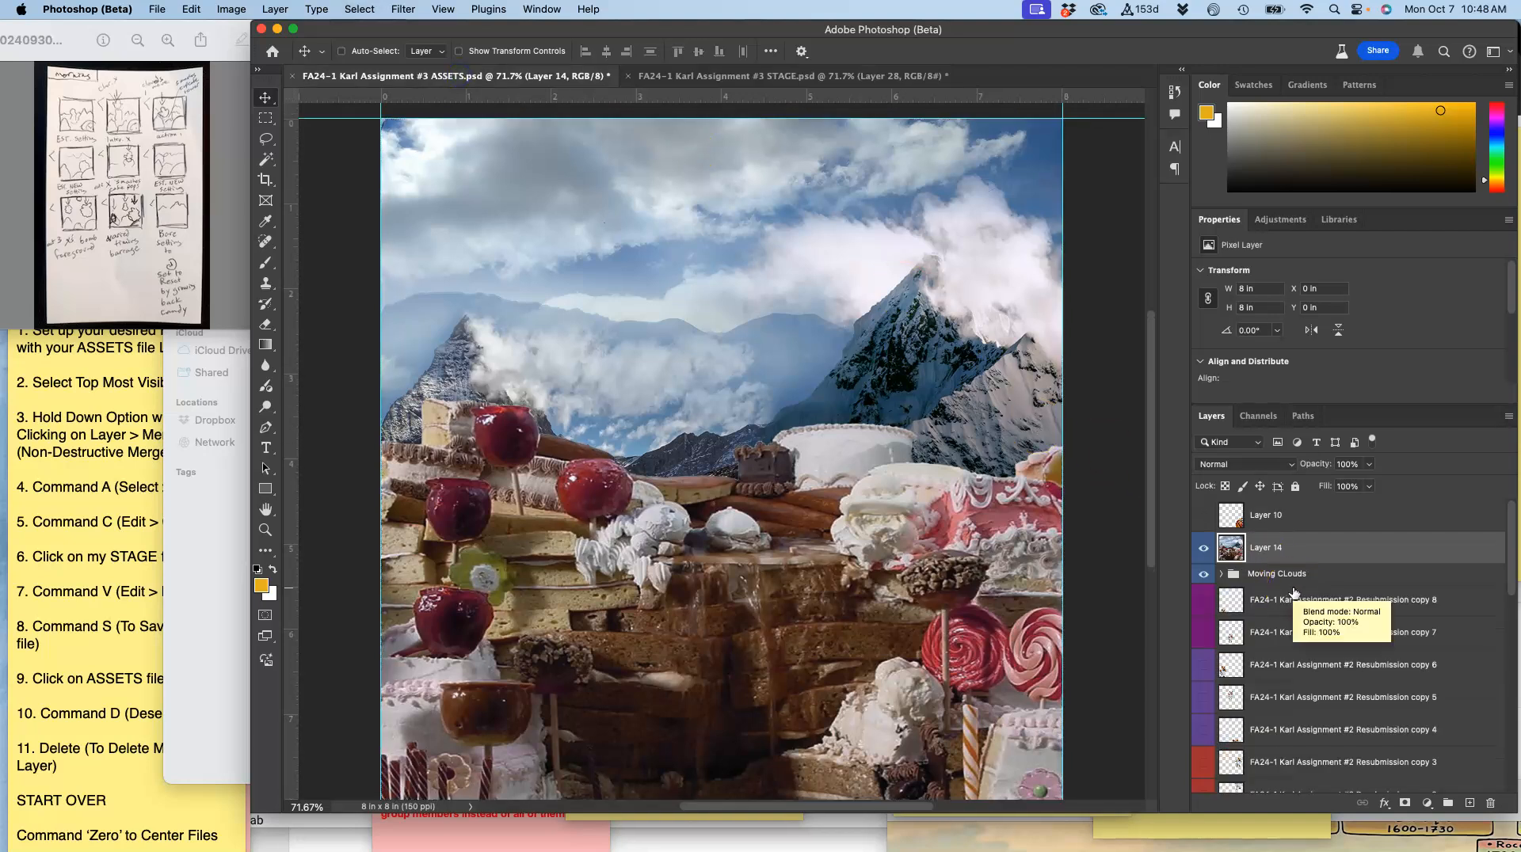
key(Delete)
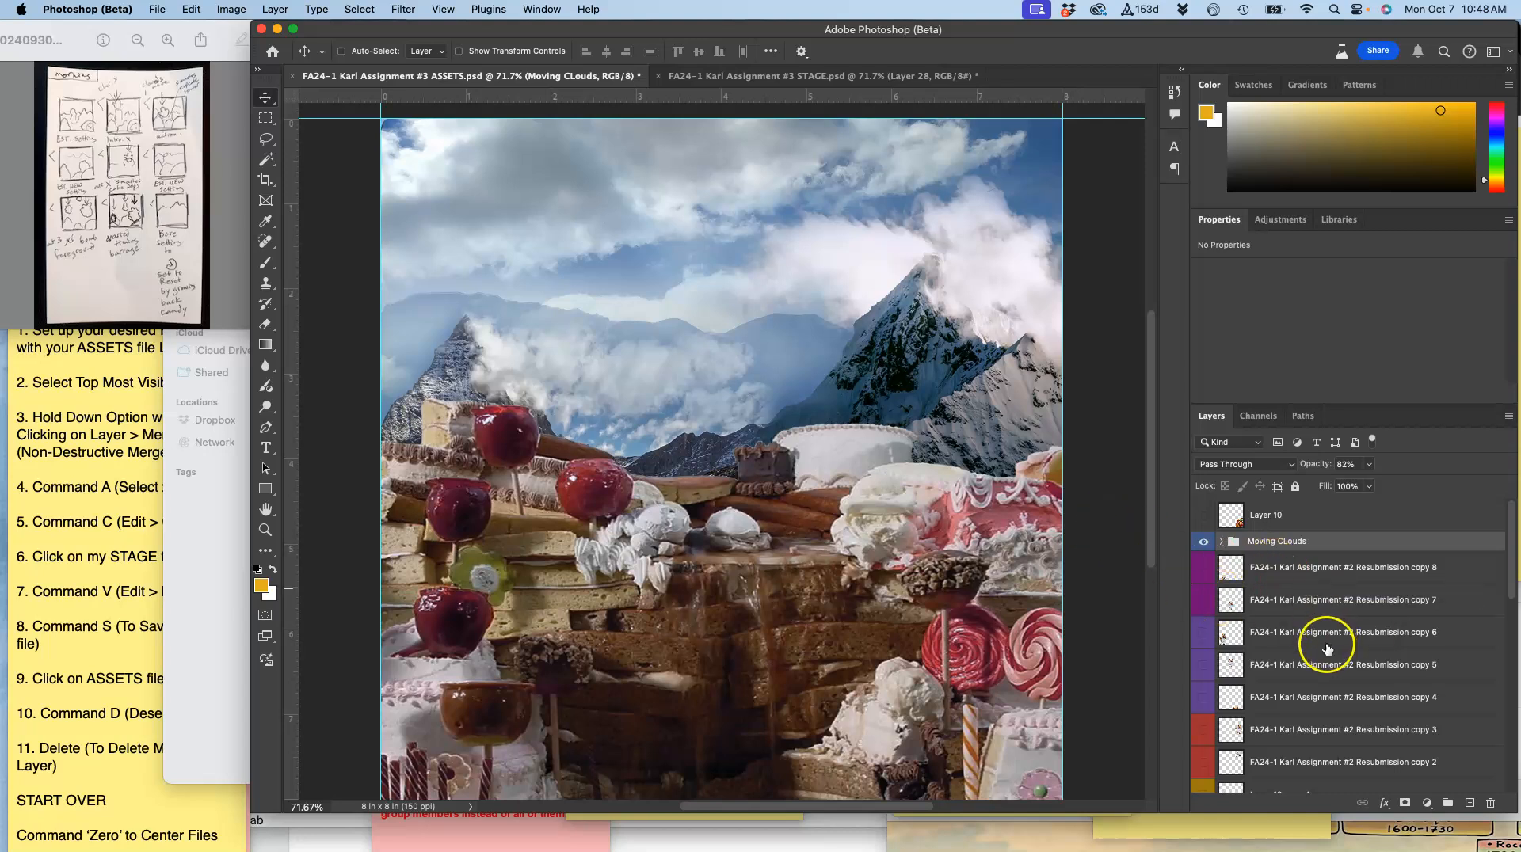
key(super+0)
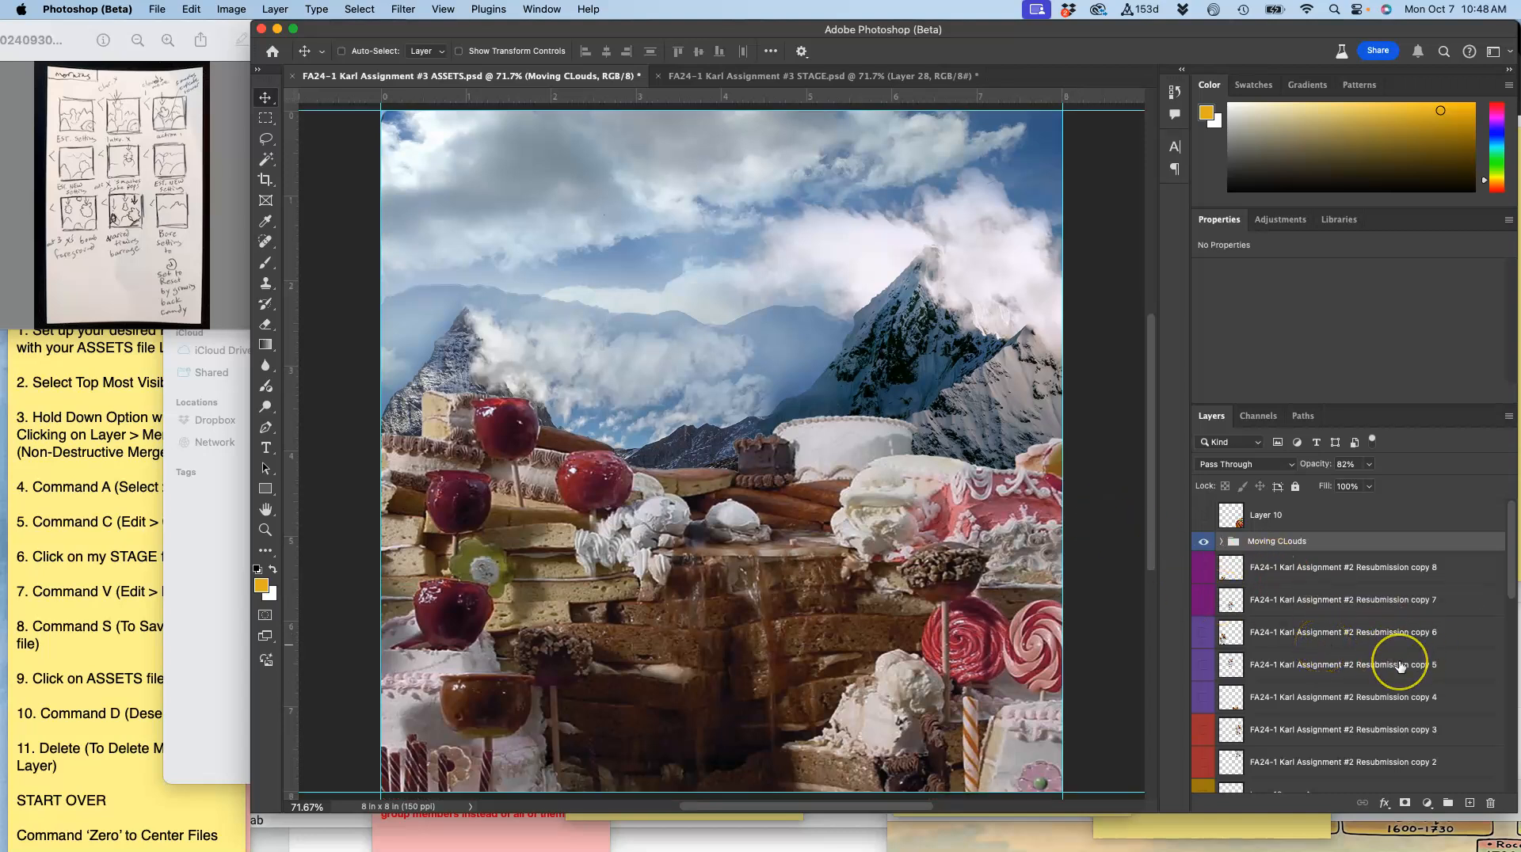